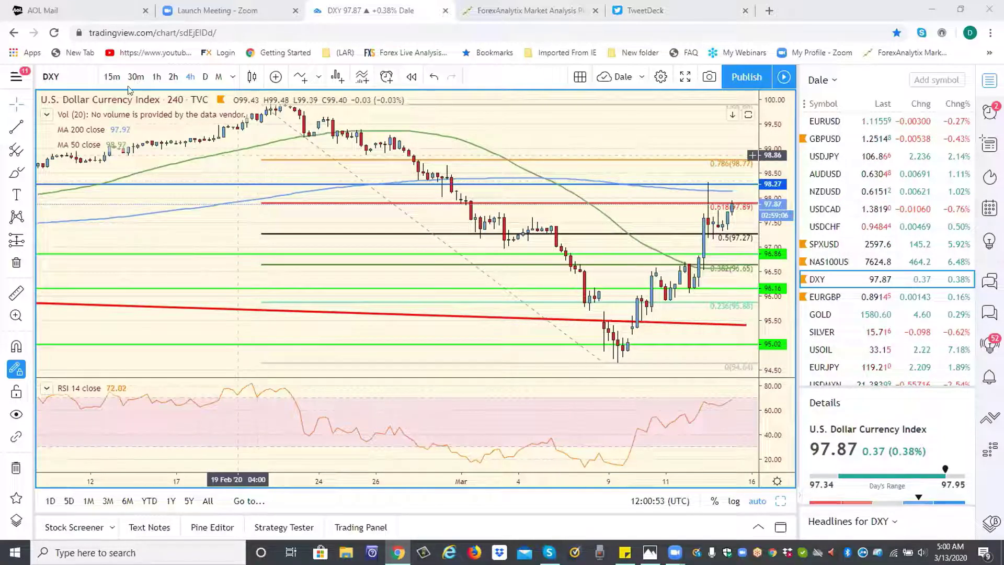
Step: Switch the DXY chart to 15-minute, then 4-hour, then daily candles
{"action": "left_click", "coordinate": [112, 80]}
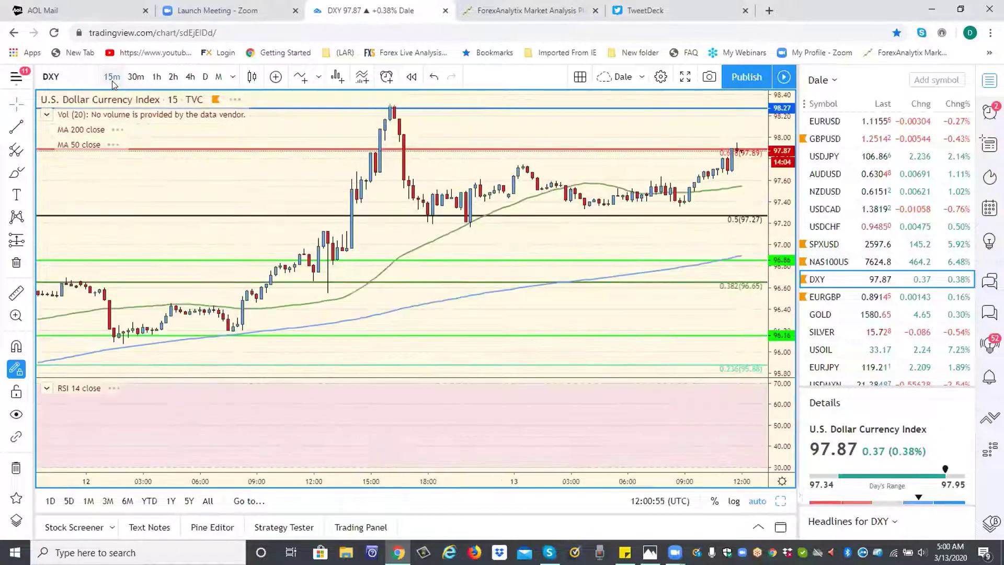
{"action": "left_click", "coordinate": [190, 79]}
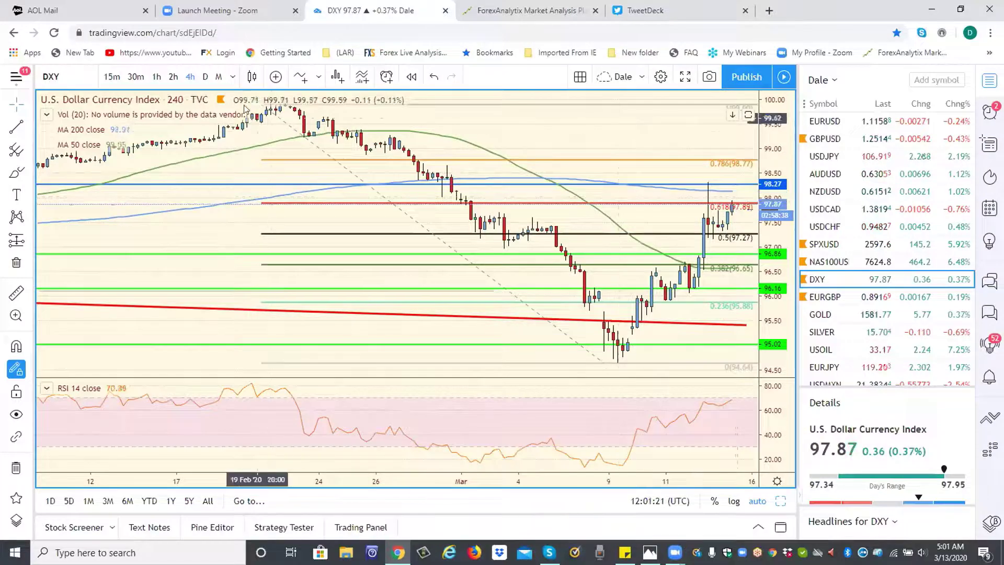
{"action": "left_click", "coordinate": [205, 77]}
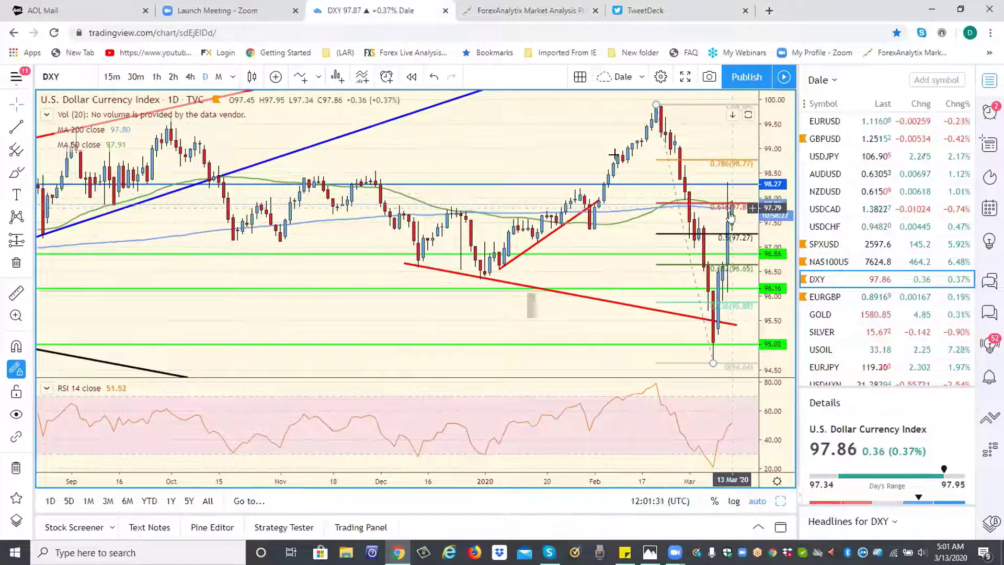
Step: Set the DXY chart interval to 1 week
{"action": "left_click", "coordinate": [231, 78]}
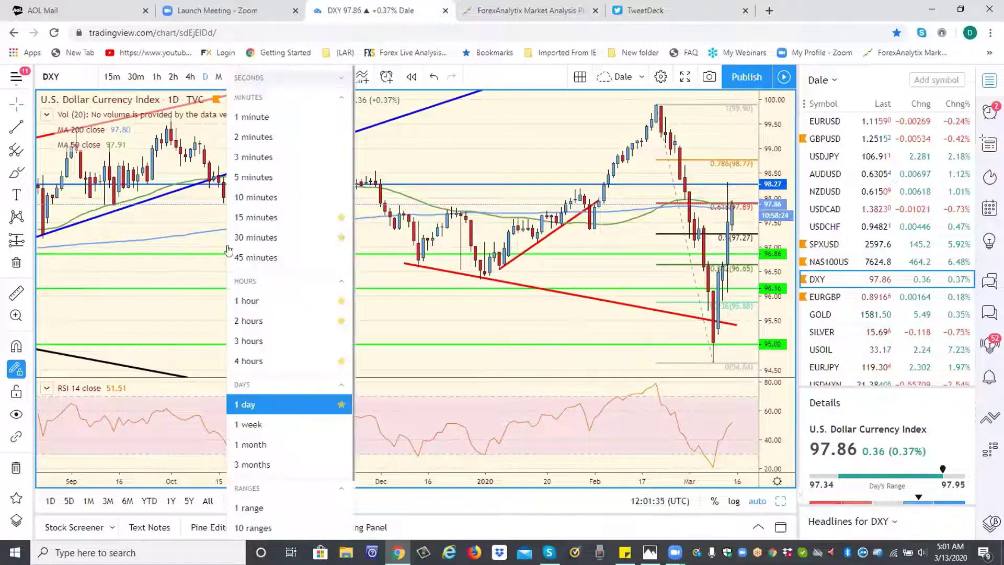
{"action": "left_click", "coordinate": [251, 425]}
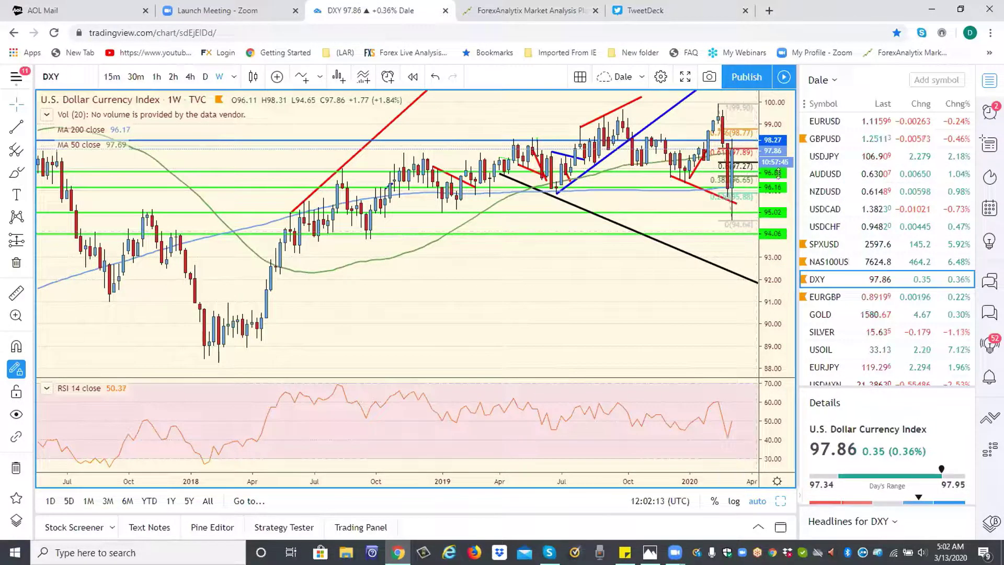
Step: Load the USDJPY weekly chart from the watchlist and bring up its timeframe list
{"action": "left_click", "coordinate": [829, 157]}
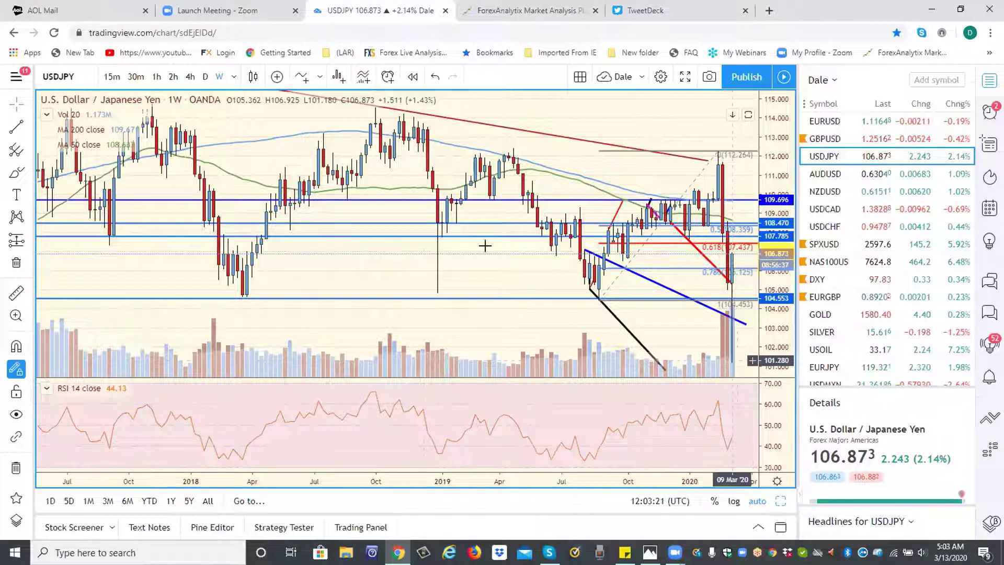
{"action": "left_click", "coordinate": [234, 79]}
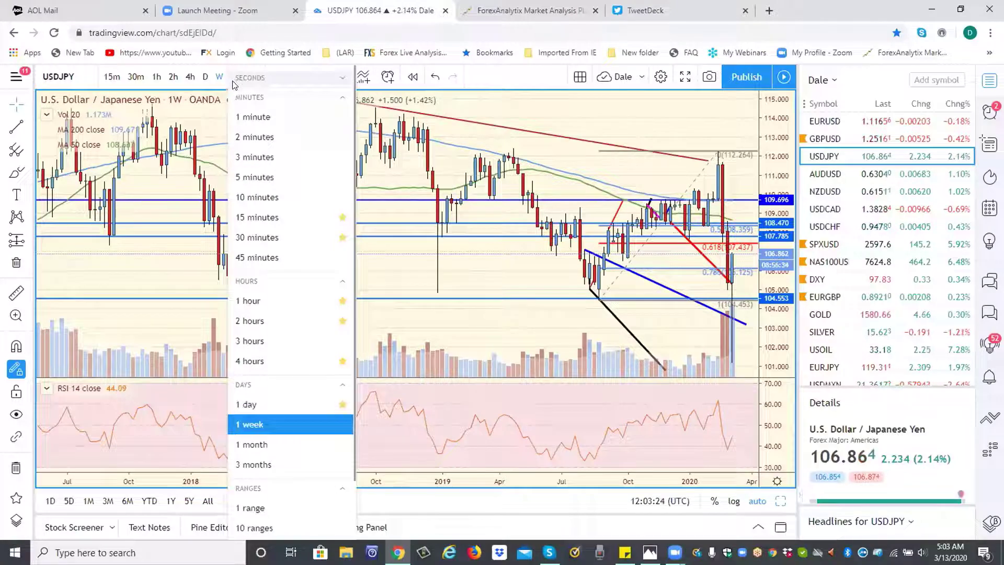
Step: Show USDJPY on 1-month bars, then load DXY and set it to 1-week bars
{"action": "left_click", "coordinate": [265, 445]}
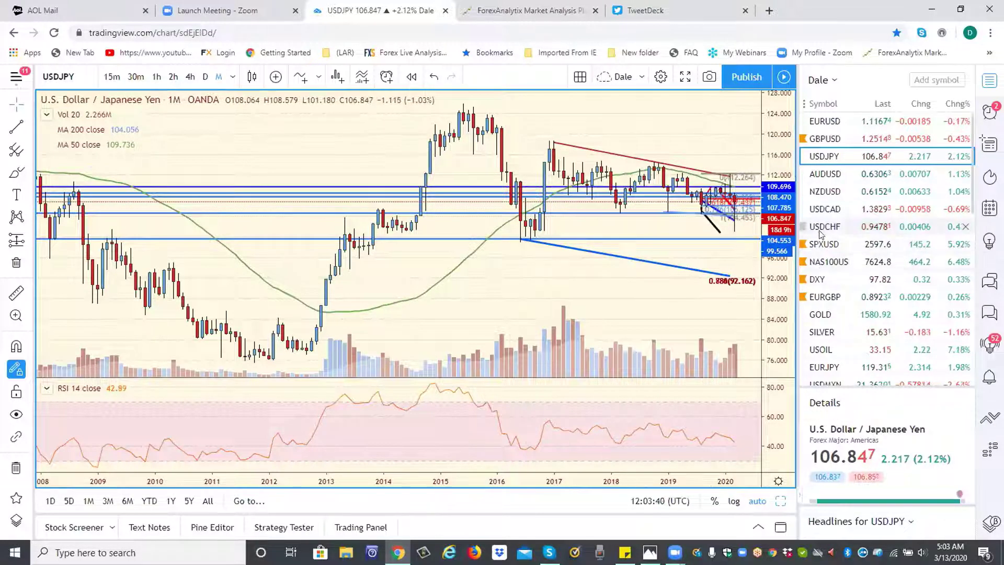
{"action": "left_click", "coordinate": [819, 283]}
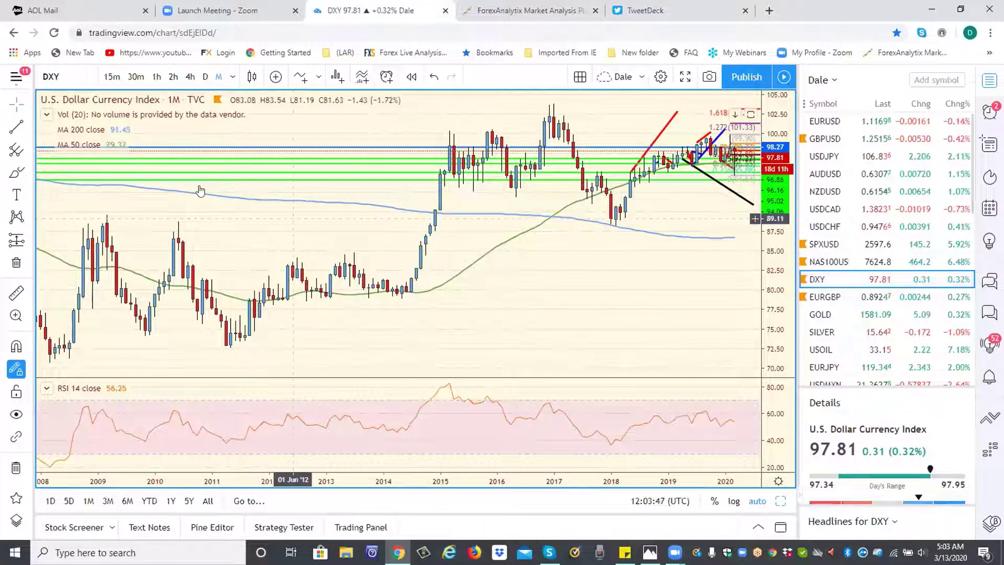
{"action": "left_click", "coordinate": [232, 79]}
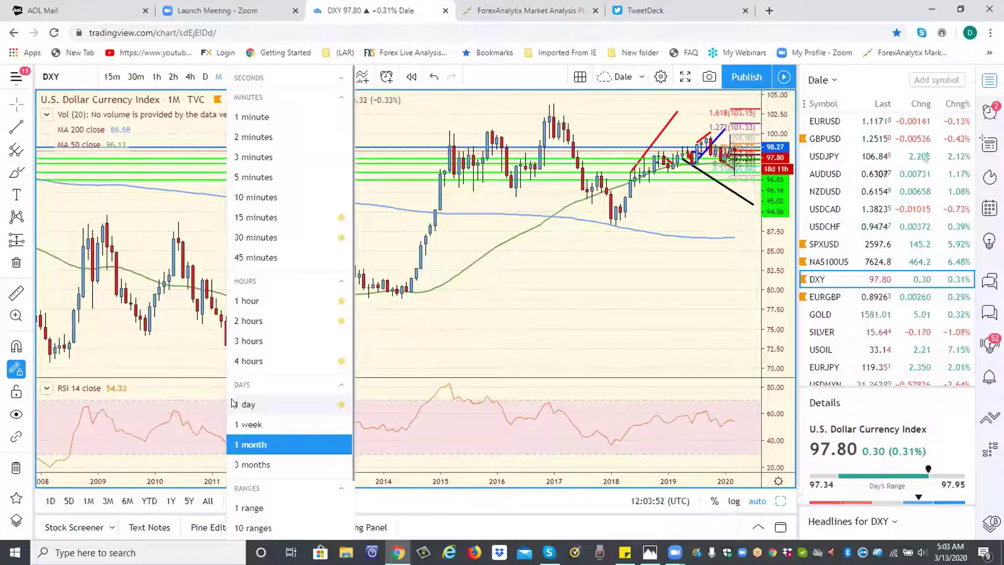
{"action": "left_click", "coordinate": [275, 425]}
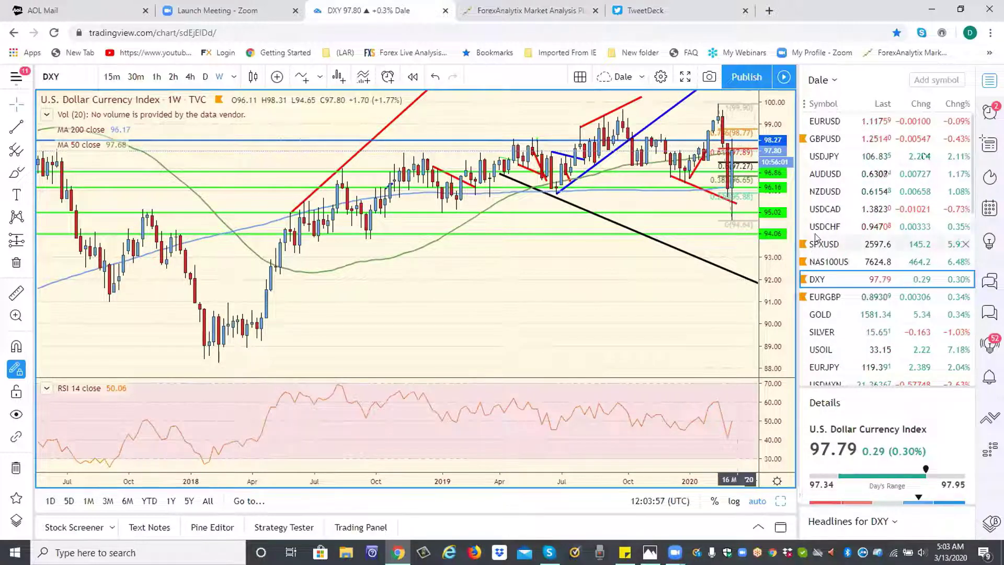
Step: Load the USDJPY weekly chart and select its blue horizontal level at 109.696
{"action": "left_click", "coordinate": [822, 156]}
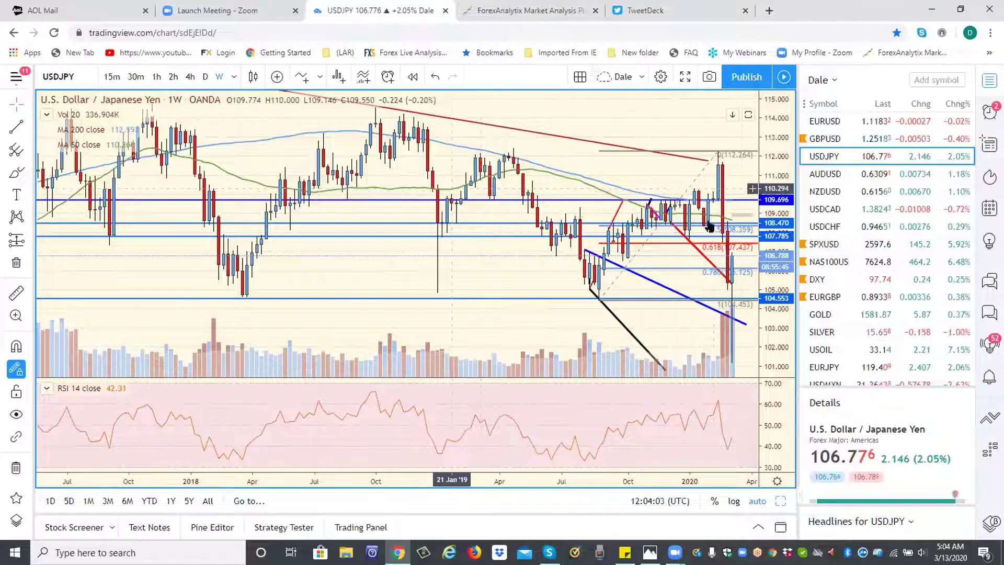
{"action": "left_click_drag", "start_coordinate": [741, 202], "coordinate": [742, 205]}
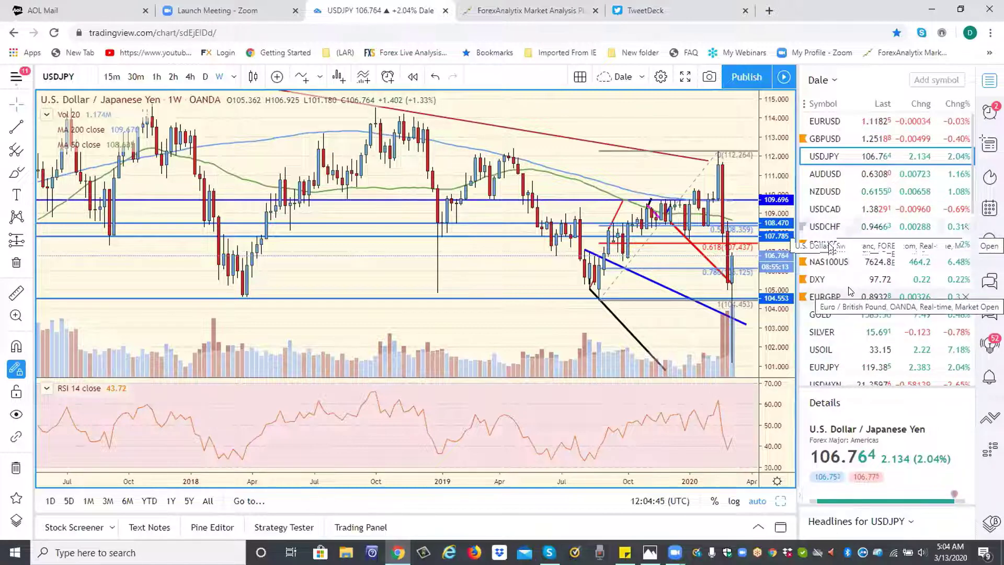
Step: Load the DXY weekly chart from the watchlist
{"action": "left_click", "coordinate": [818, 280]}
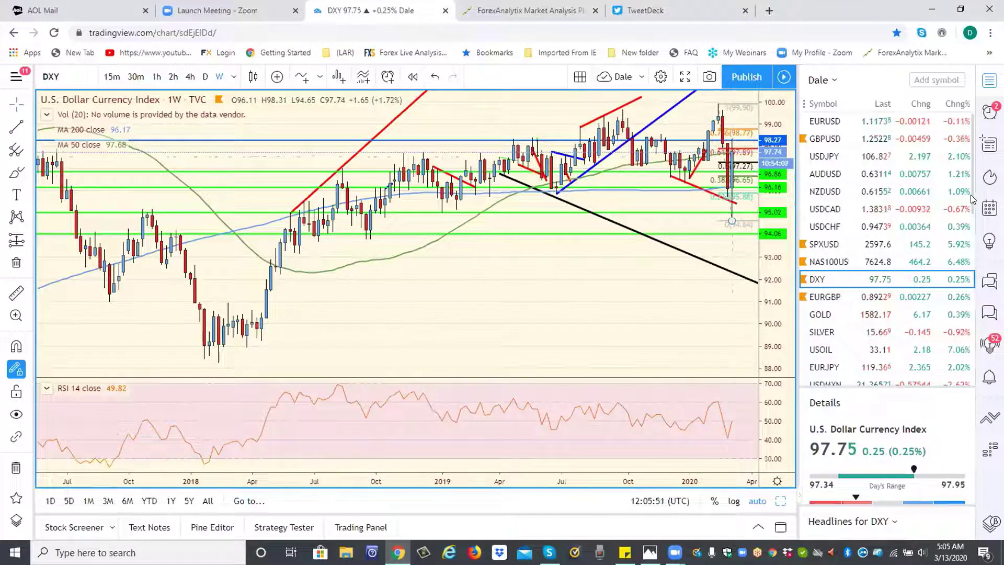
Step: Load the VIX weekly chart from further down the watchlist
{"action": "left_click_drag", "start_coordinate": [971, 195], "coordinate": [972, 316]}
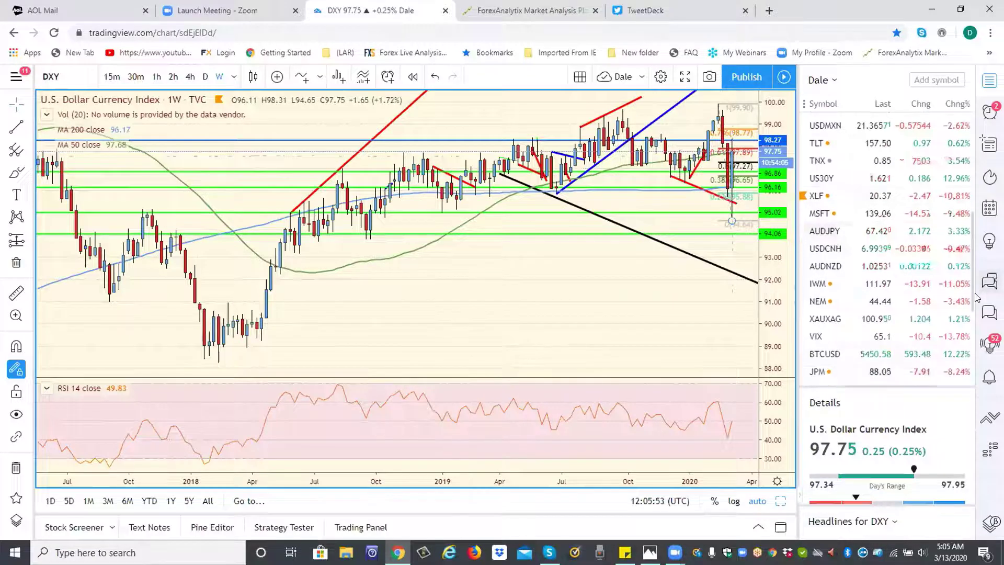
{"action": "left_click", "coordinate": [815, 335]}
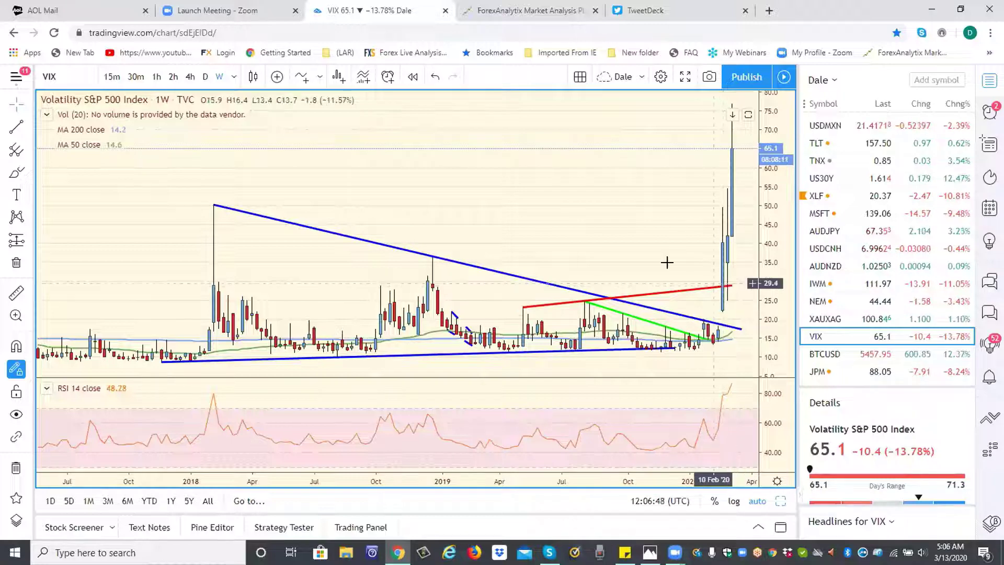
Step: Switch the VIX chart to monthly bars
{"action": "left_click", "coordinate": [233, 77]}
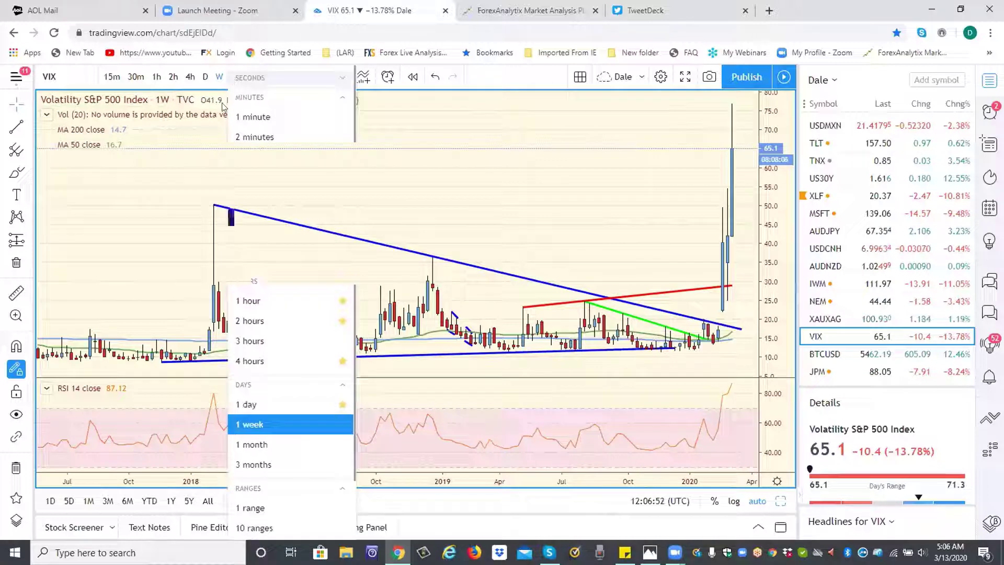
{"action": "left_click", "coordinate": [255, 447]}
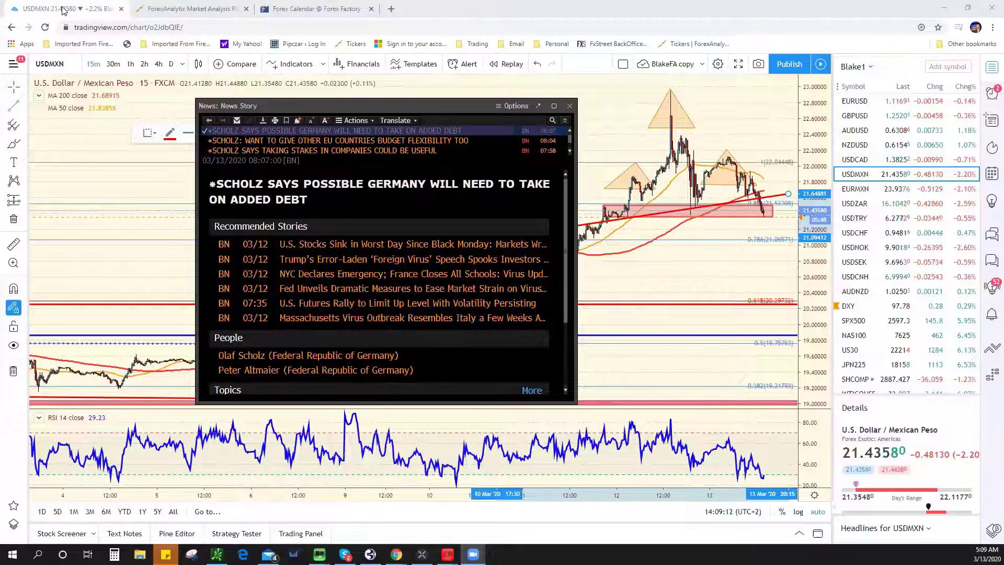
Step: Bring the USDMXN chart in front of the news, zoom it, then switch to SPX500
{"action": "left_click", "coordinate": [643, 238]}
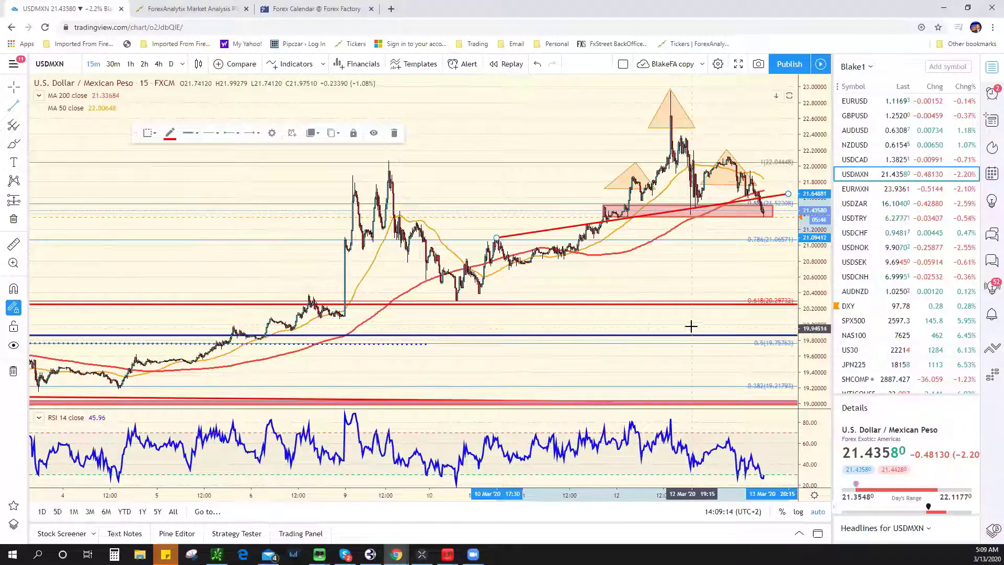
{"action": "scroll", "coordinate": [701, 349], "scroll_direction": "up", "scroll_amount": 4}
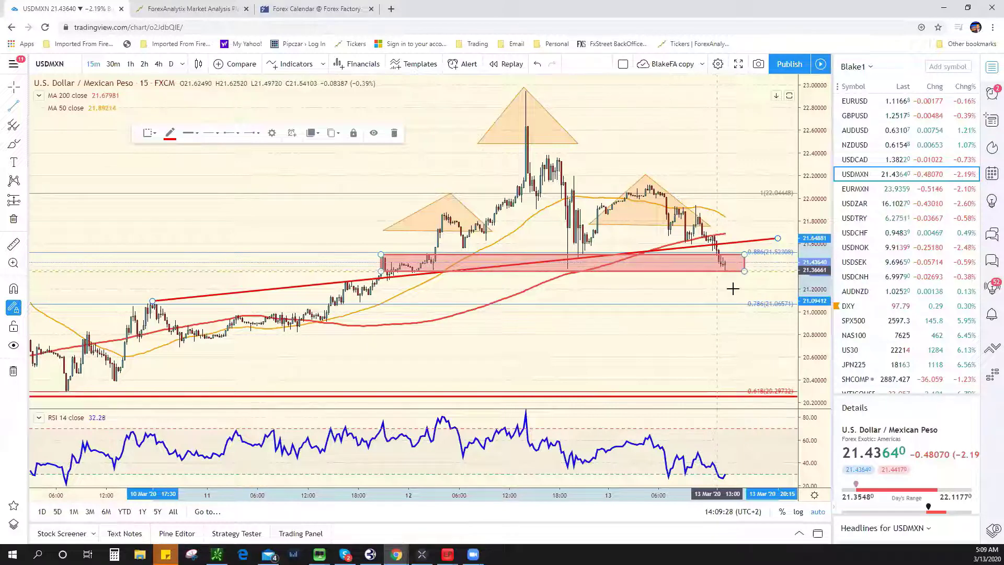
{"action": "scroll", "coordinate": [664, 202], "scroll_direction": "down", "scroll_amount": 2}
{"action": "scroll", "coordinate": [664, 202], "scroll_direction": "down", "scroll_amount": 1}
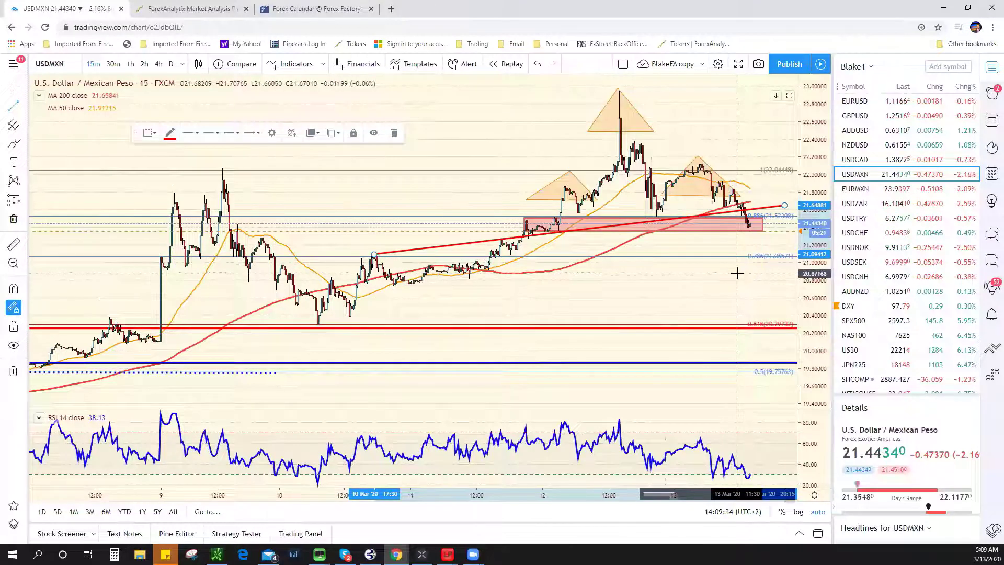
{"action": "left_click", "coordinate": [868, 325]}
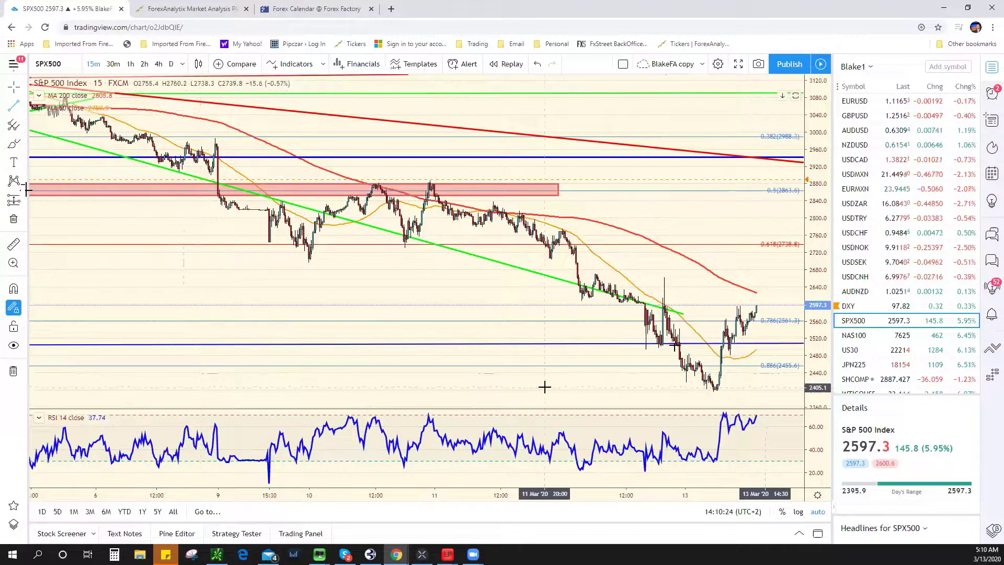
Step: Load the S&P 500 Index (SPX) chart on daily candles
{"action": "left_click", "coordinate": [67, 64]}
{"action": "key", "text": "BackSpace"}
{"action": "key", "text": "BackSpace"}
{"action": "key", "text": "BackSpace"}
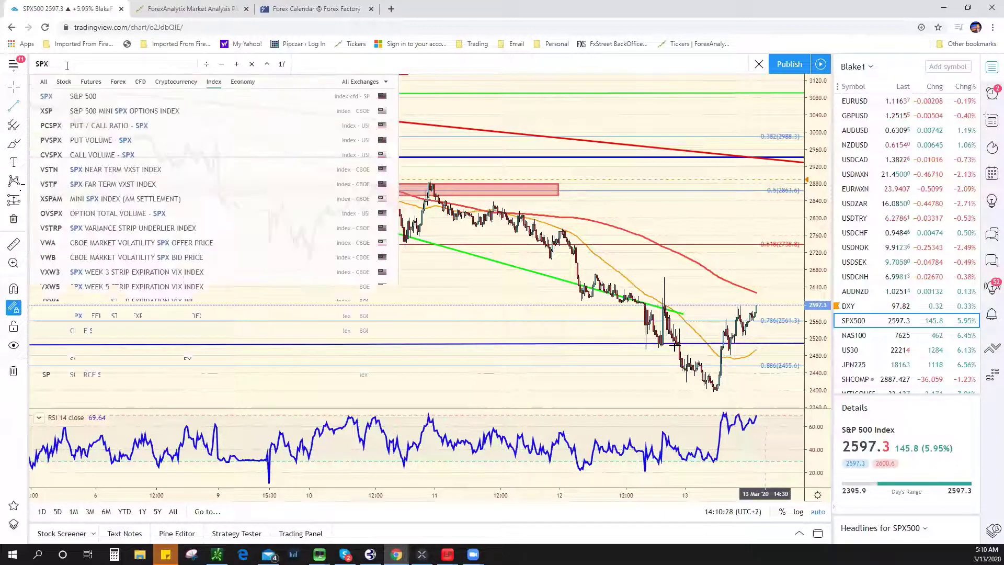
{"action": "left_click", "coordinate": [113, 99]}
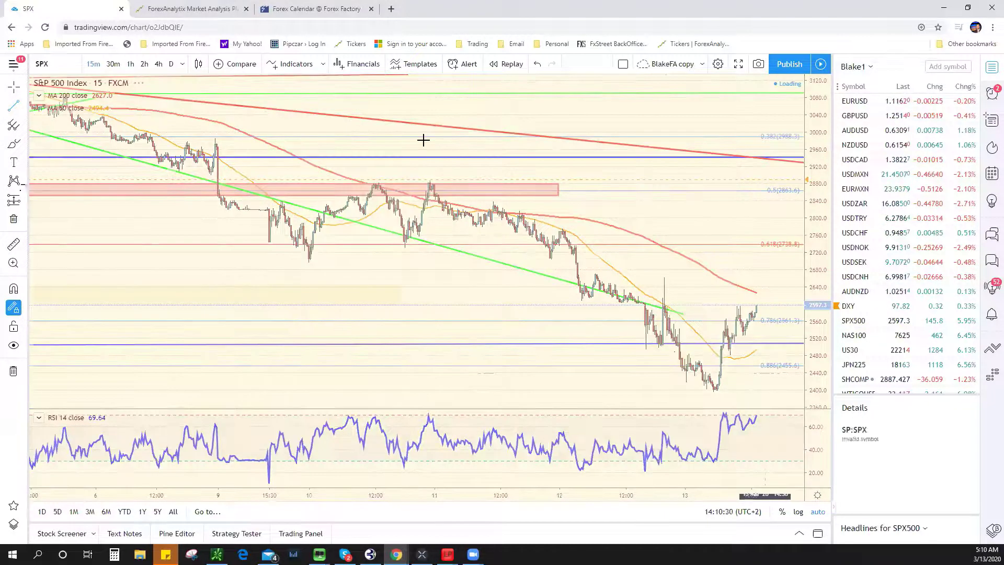
{"action": "left_click", "coordinate": [175, 67]}
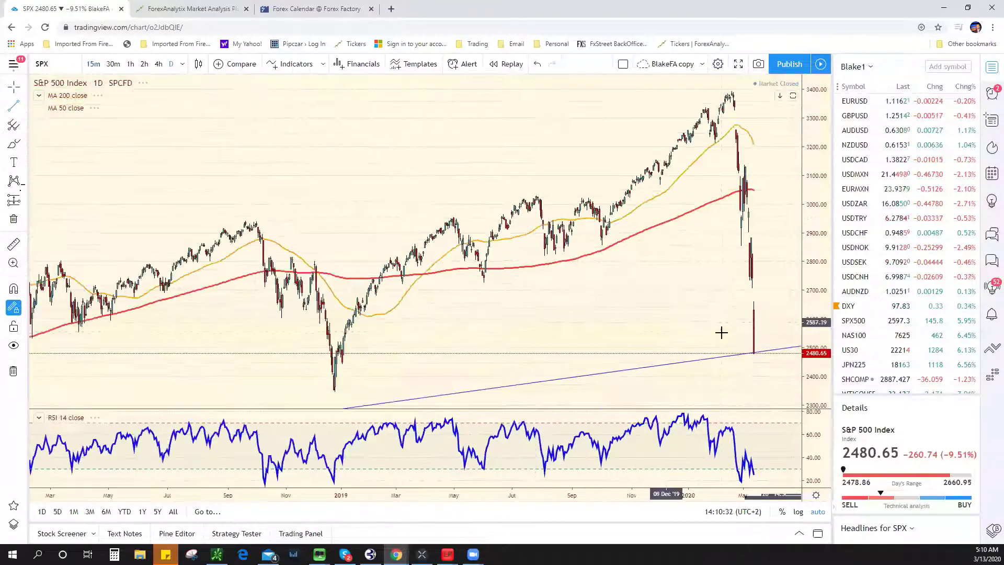
Step: Zoom the daily SPX chart to a multi-year view and arm the Fib Retracement tool
{"action": "scroll", "coordinate": [659, 313], "scroll_direction": "down", "scroll_amount": 10}
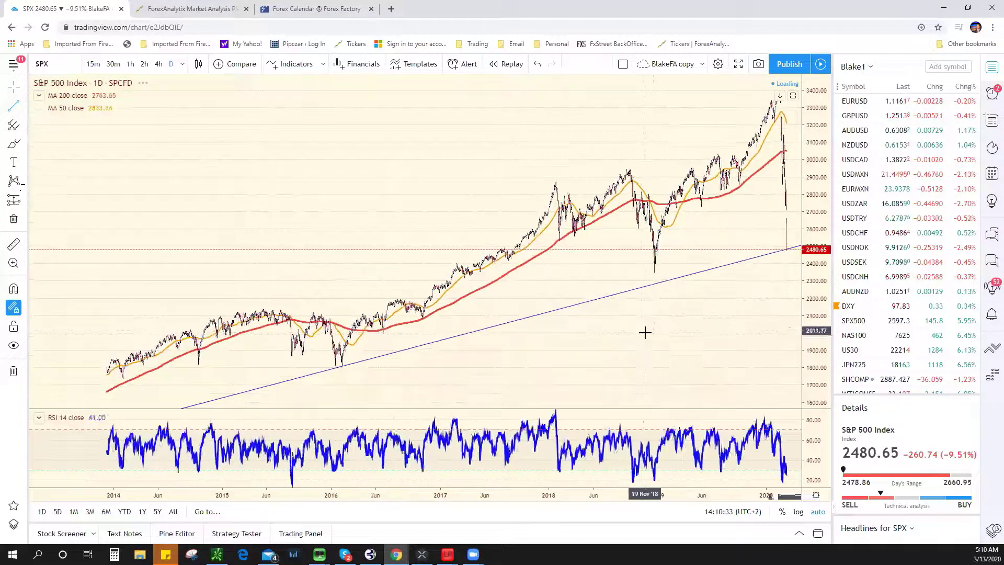
{"action": "scroll", "coordinate": [644, 335], "scroll_direction": "down", "scroll_amount": 5}
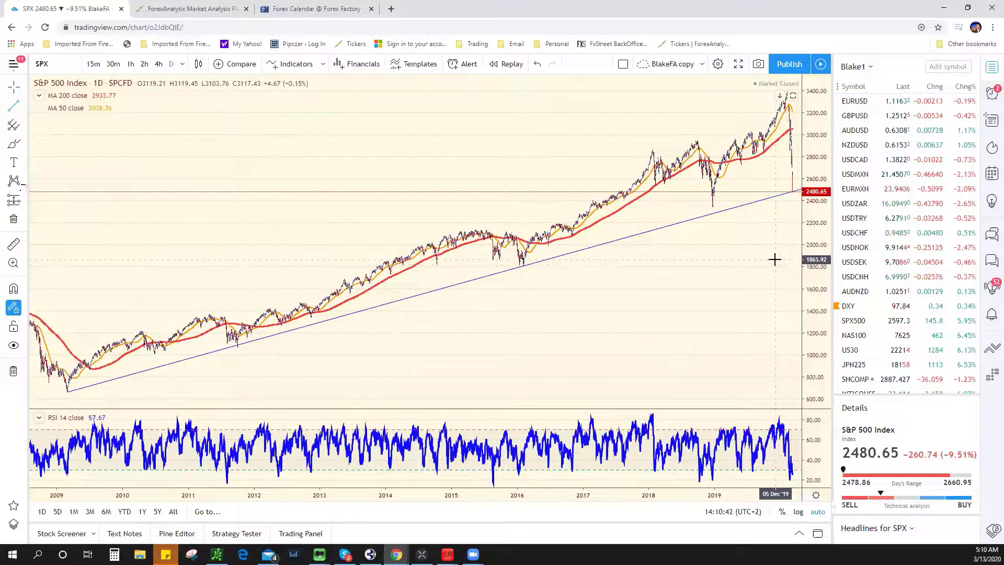
{"action": "scroll", "coordinate": [773, 261], "scroll_direction": "up", "scroll_amount": 3}
{"action": "scroll", "coordinate": [770, 262], "scroll_direction": "up", "scroll_amount": 4}
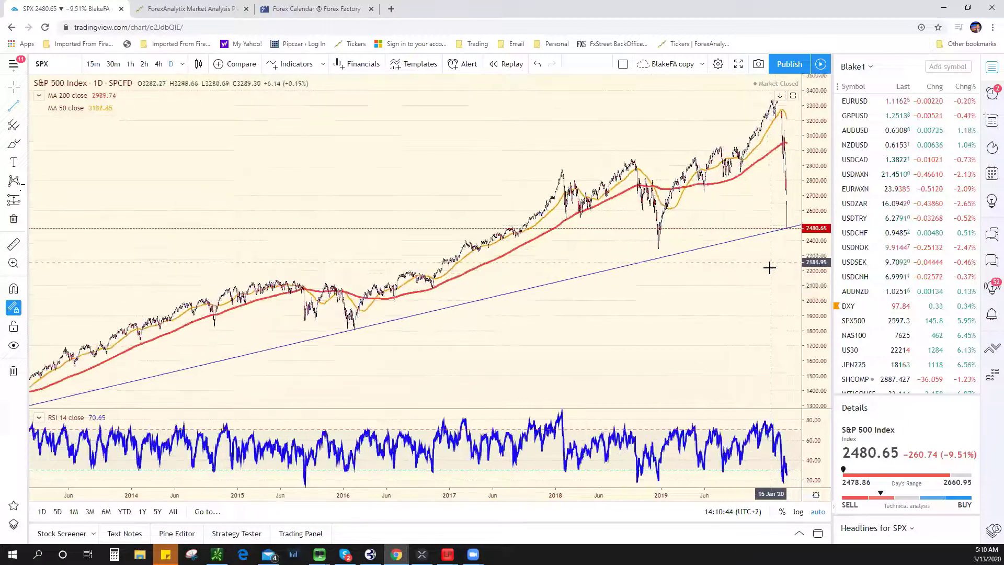
{"action": "left_click", "coordinate": [24, 126]}
{"action": "left_click", "coordinate": [105, 313]}
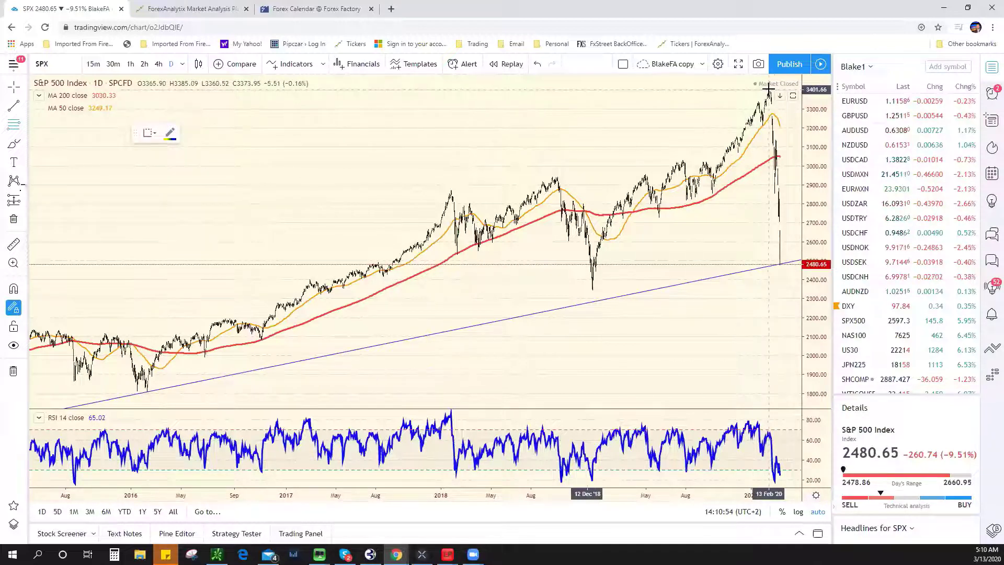
Step: Draw a Fibonacci retracement from the February 2020 peak to the March low, putting 0.618 at 3047.91
{"action": "left_click", "coordinate": [769, 89]}
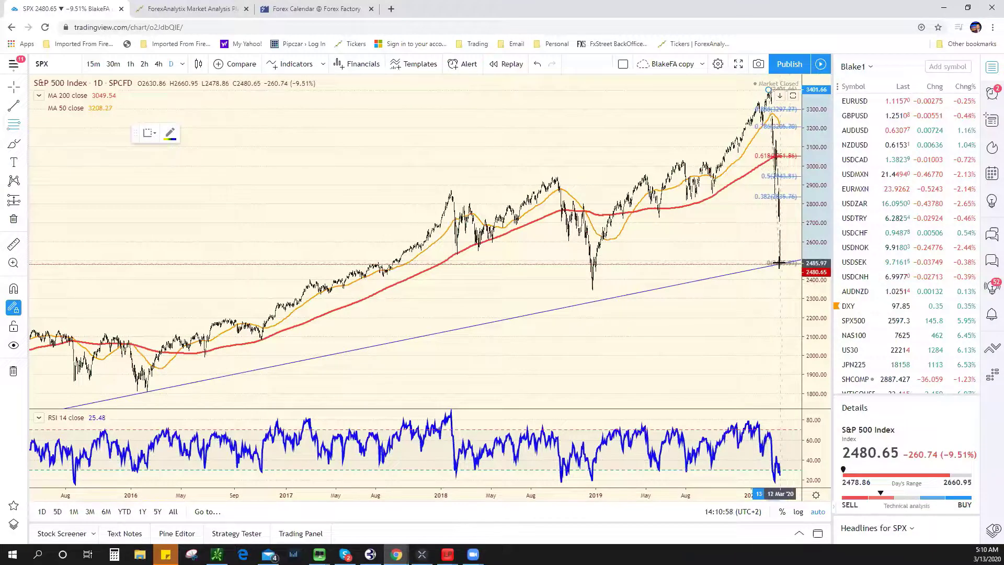
{"action": "left_click", "coordinate": [779, 263]}
{"action": "scroll", "coordinate": [678, 331], "scroll_direction": "up", "scroll_amount": 5}
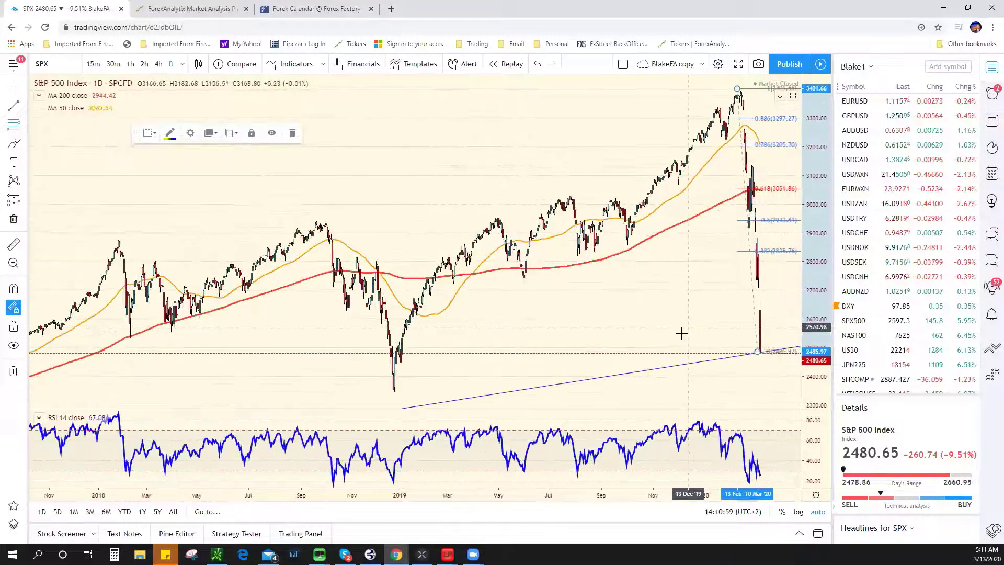
{"action": "scroll", "coordinate": [645, 297], "scroll_direction": "up", "scroll_amount": 1}
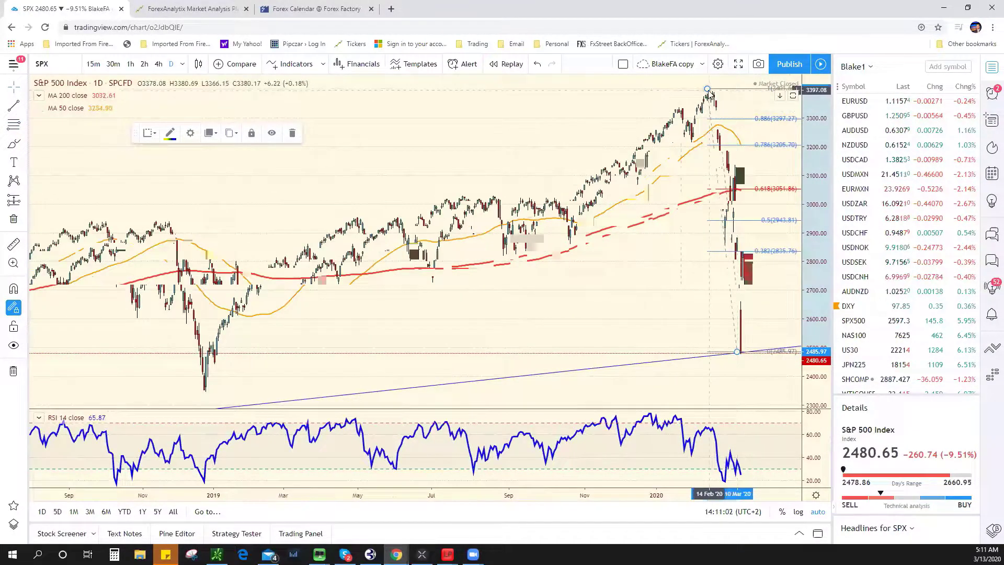
{"action": "left_click_drag", "start_coordinate": [707, 89], "coordinate": [707, 90]}
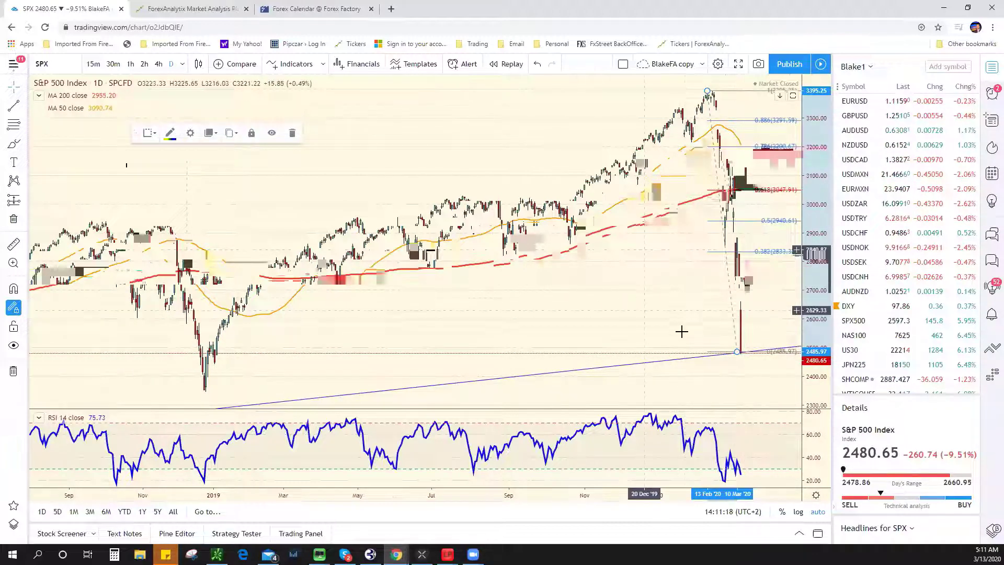
Step: Draw a red rectangle zone from about 2731 to 2831, from June 2019 past the latest bars
{"action": "left_click", "coordinate": [25, 143]}
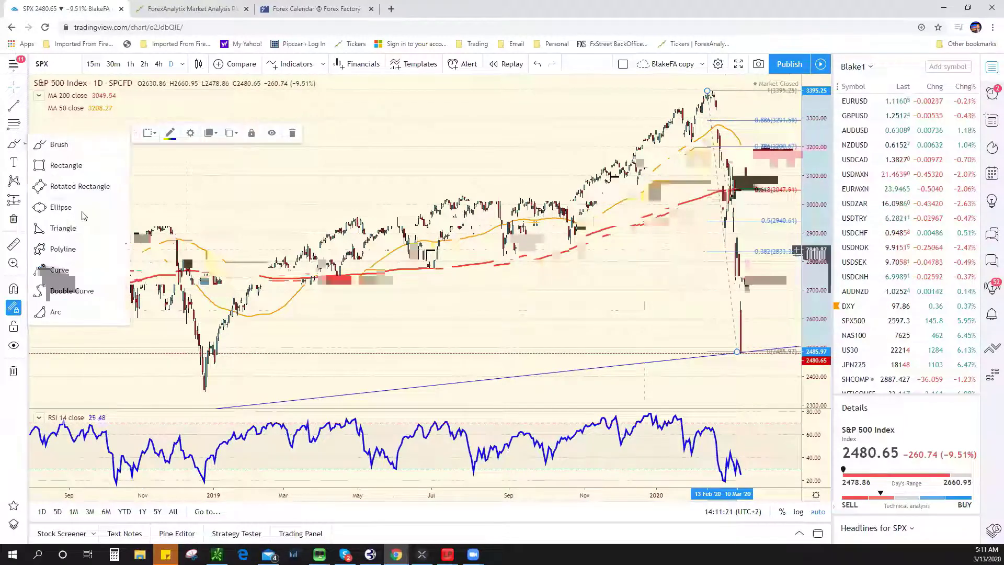
{"action": "left_click", "coordinate": [66, 166]}
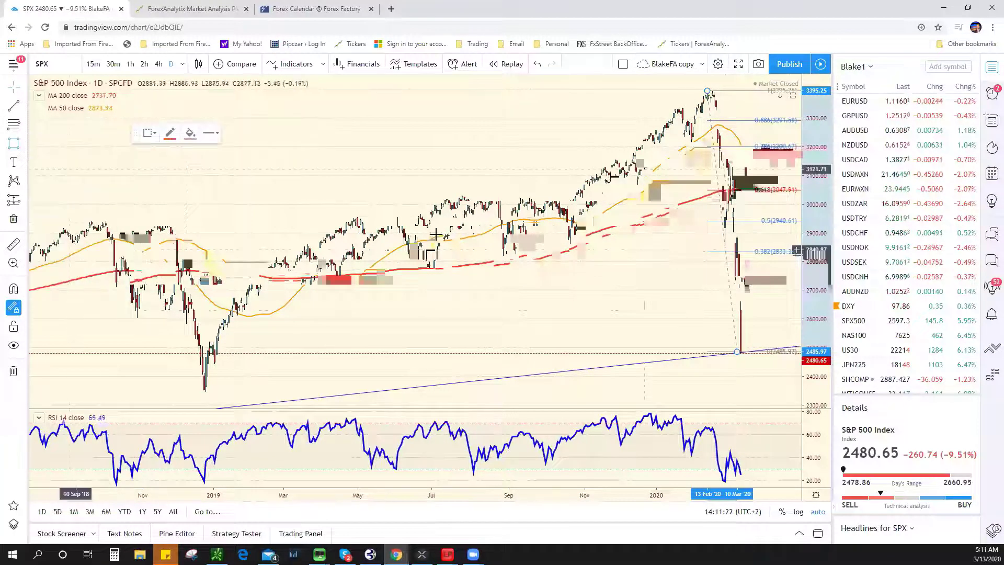
{"action": "left_click", "coordinate": [396, 281]}
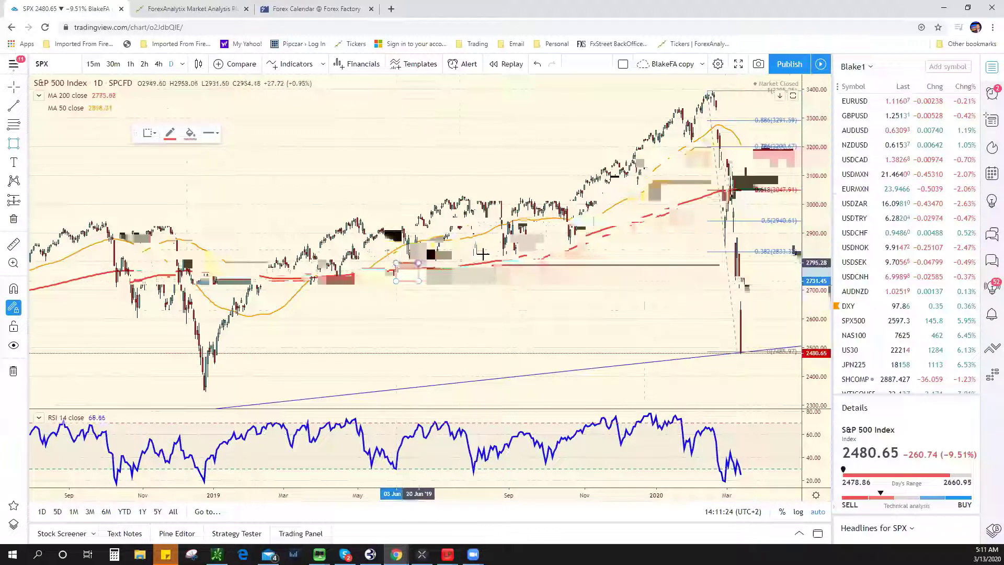
{"action": "left_click", "coordinate": [798, 252]}
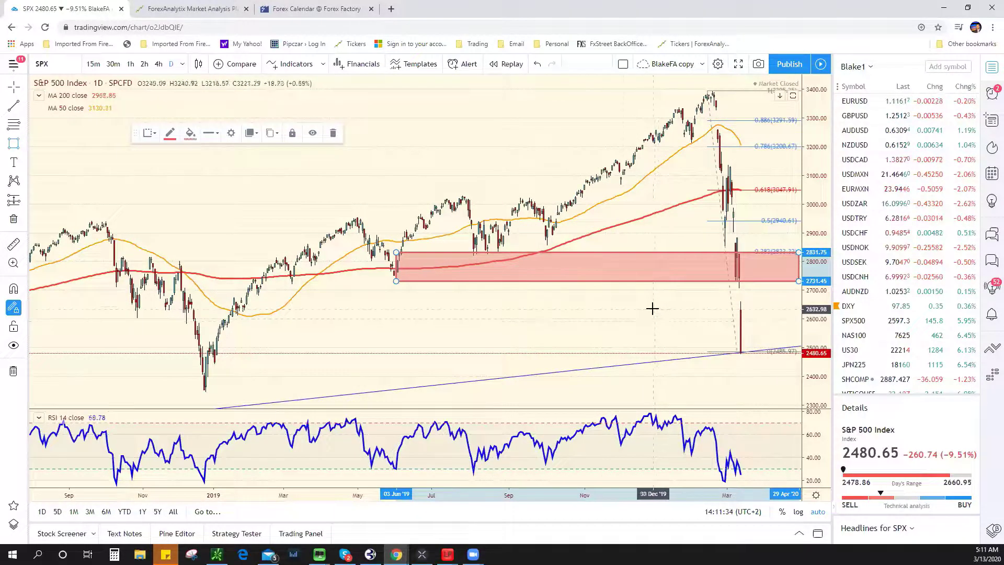
Step: Pan and zoom out the S&P 500 chart, then switch to the USDJPY chart
{"action": "left_click_drag", "start_coordinate": [652, 309], "coordinate": [587, 318]}
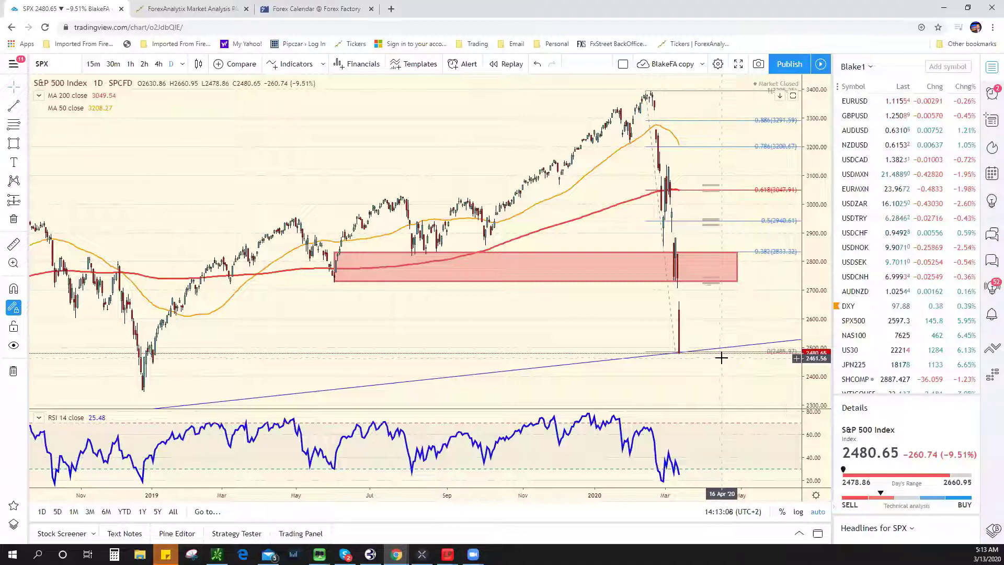
{"action": "scroll", "coordinate": [675, 348], "scroll_direction": "down", "scroll_amount": 5}
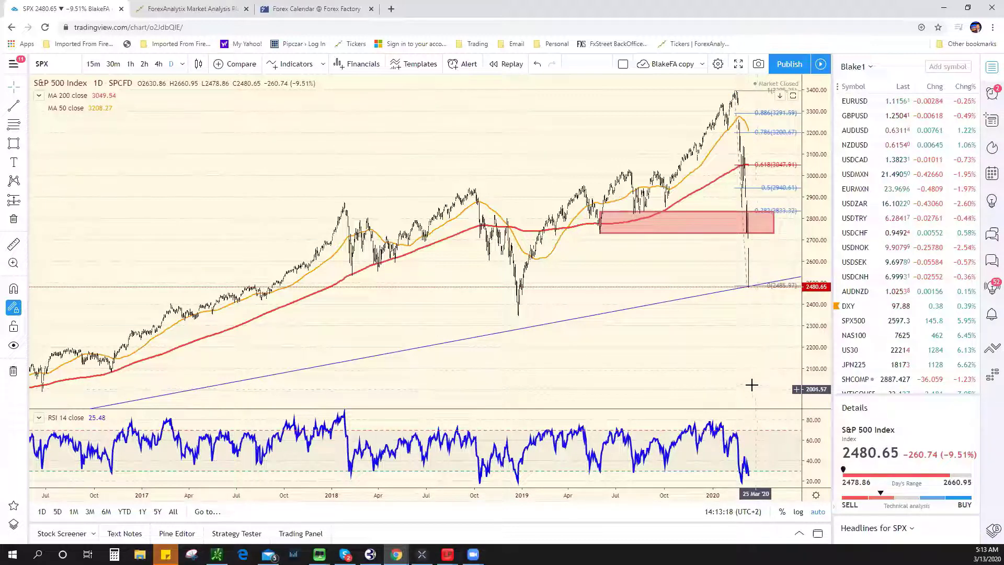
{"action": "right_click", "coordinate": [707, 332]}
{"action": "left_click_drag", "start_coordinate": [695, 336], "coordinate": [667, 341]}
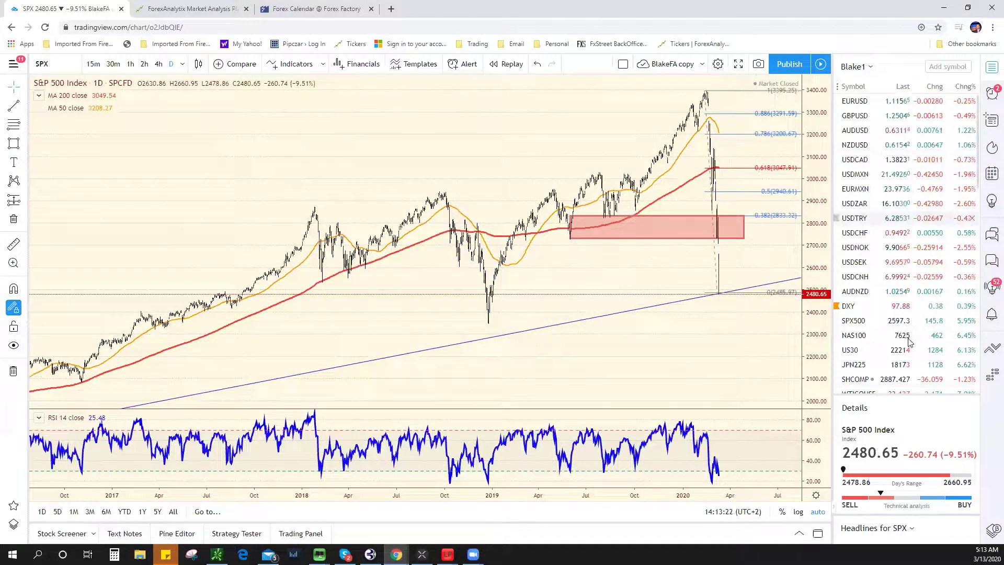
{"action": "scroll", "coordinate": [895, 236], "scroll_direction": "down", "scroll_amount": 4}
{"action": "left_click", "coordinate": [883, 215]}
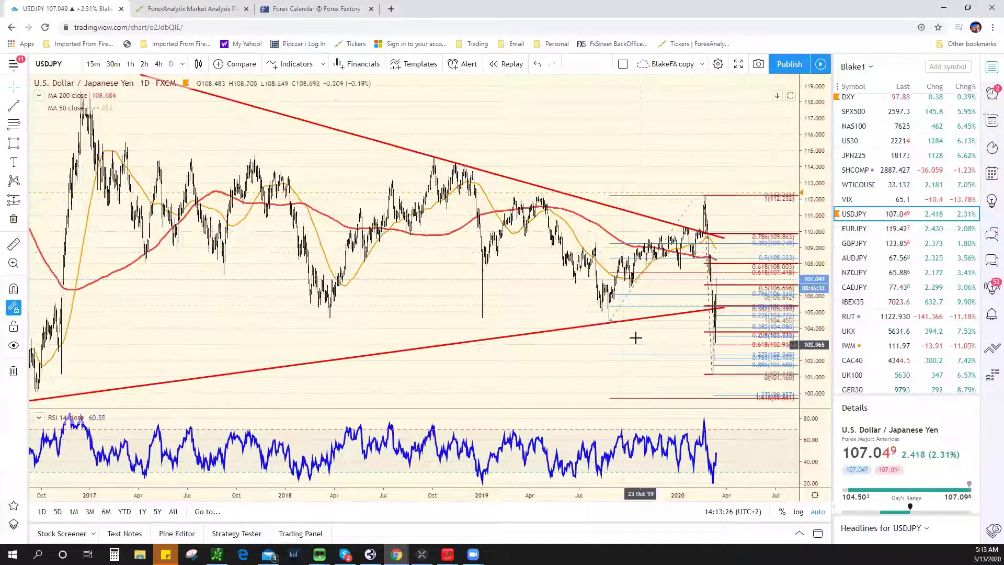
{"action": "scroll", "coordinate": [637, 337], "scroll_direction": "up", "scroll_amount": 5}
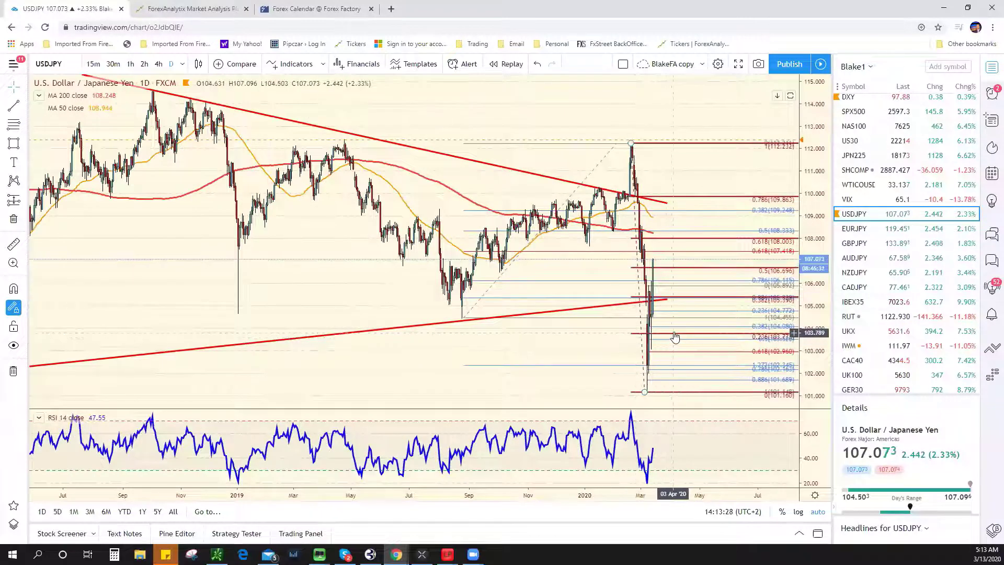
{"action": "key", "text": "Down"}
{"action": "key", "text": "Down"}
{"action": "key", "text": "Down"}
{"action": "key", "text": "Down"}
{"action": "key", "text": "Down"}
{"action": "key", "text": "Down"}
{"action": "key", "text": "Down"}
{"action": "key", "text": "Down"}
{"action": "key", "text": "Down"}
{"action": "key", "text": "Down"}
{"action": "key", "text": "Down"}
{"action": "key", "text": "Down"}
{"action": "key", "text": "Down"}
{"action": "key", "text": "Down"}
{"action": "key", "text": "Down"}
{"action": "key", "text": "Down"}
{"action": "key", "text": "Down"}
{"action": "key", "text": "Down"}
{"action": "key", "text": "Down"}
{"action": "key", "text": "Down"}
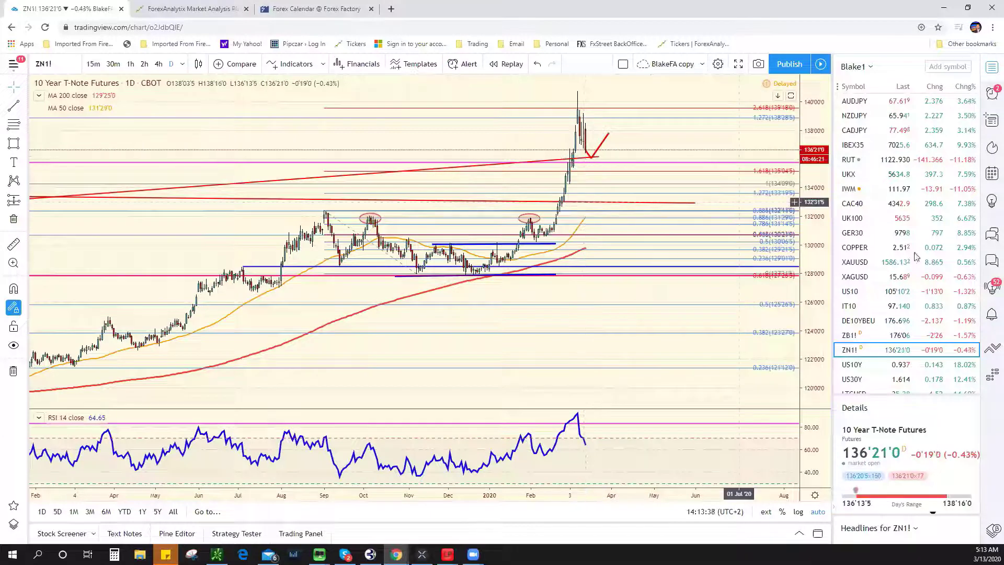
{"action": "scroll", "coordinate": [885, 222], "scroll_direction": "up", "scroll_amount": 3}
{"action": "scroll", "coordinate": [885, 223], "scroll_direction": "up", "scroll_amount": 1}
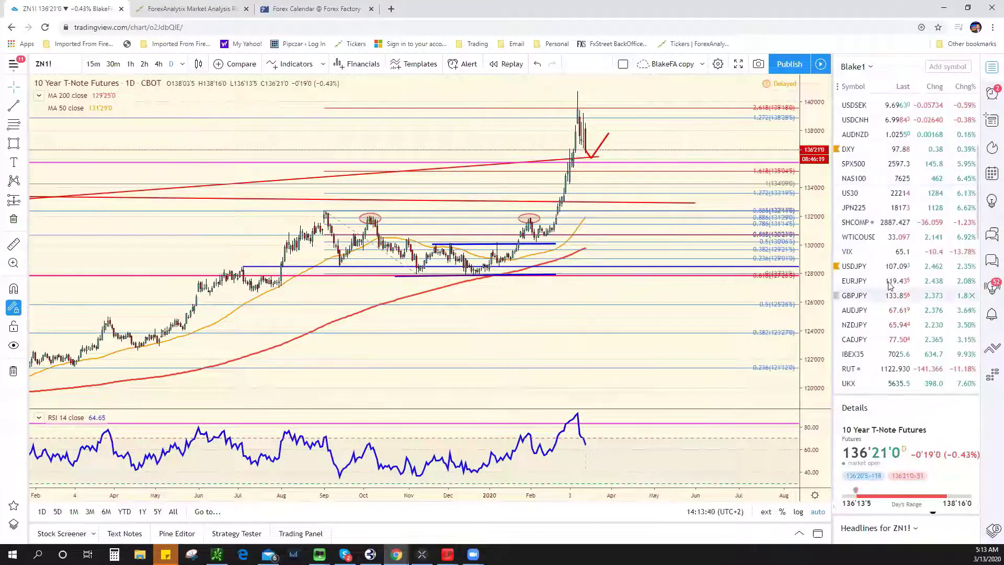
{"action": "left_click", "coordinate": [884, 267]}
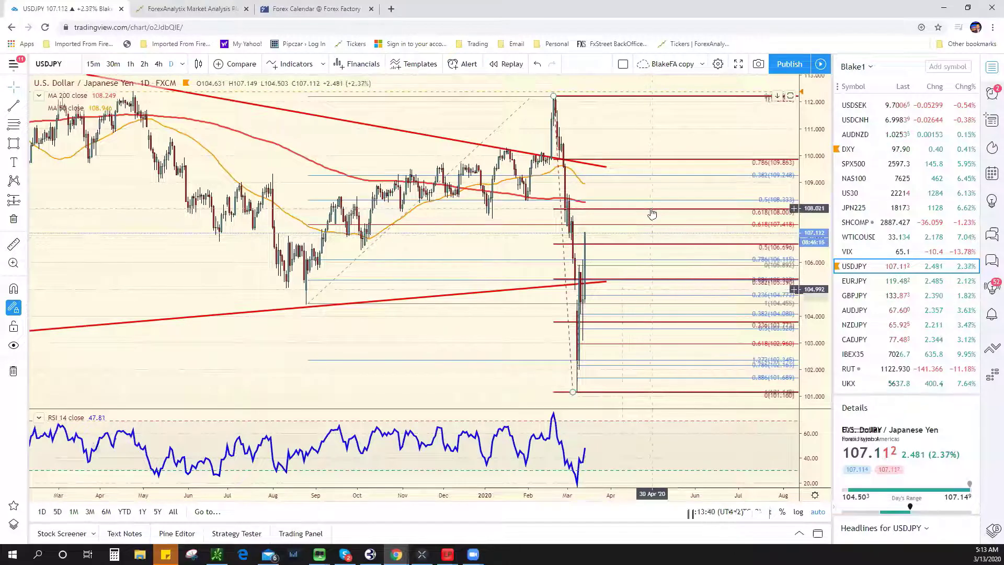
Step: Draw a red zone from about 107.43 to 108.33 starting early January 2020, then switch to SPX500
{"action": "left_click", "coordinate": [13, 143]}
{"action": "left_click", "coordinate": [491, 218]}
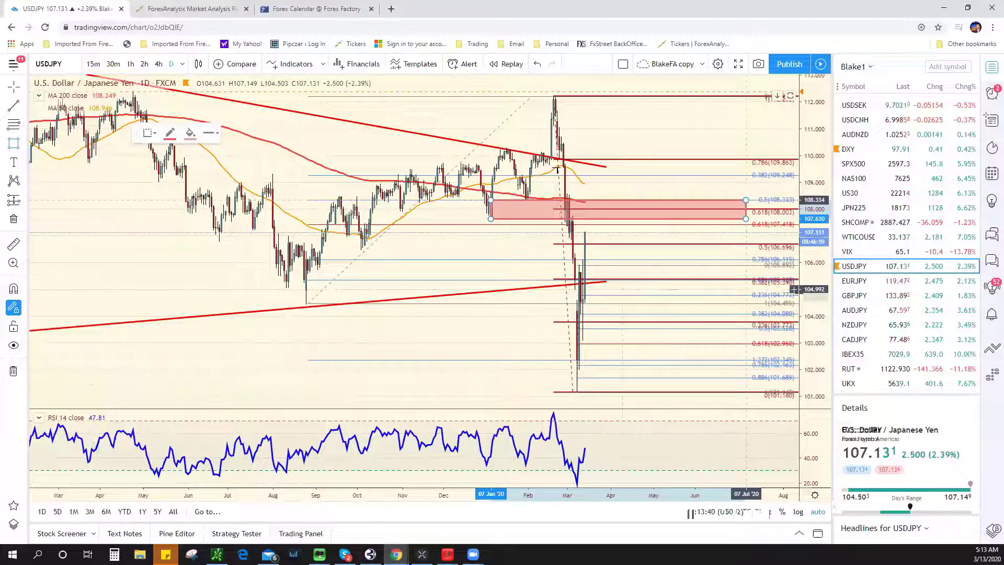
{"action": "left_click", "coordinate": [745, 200]}
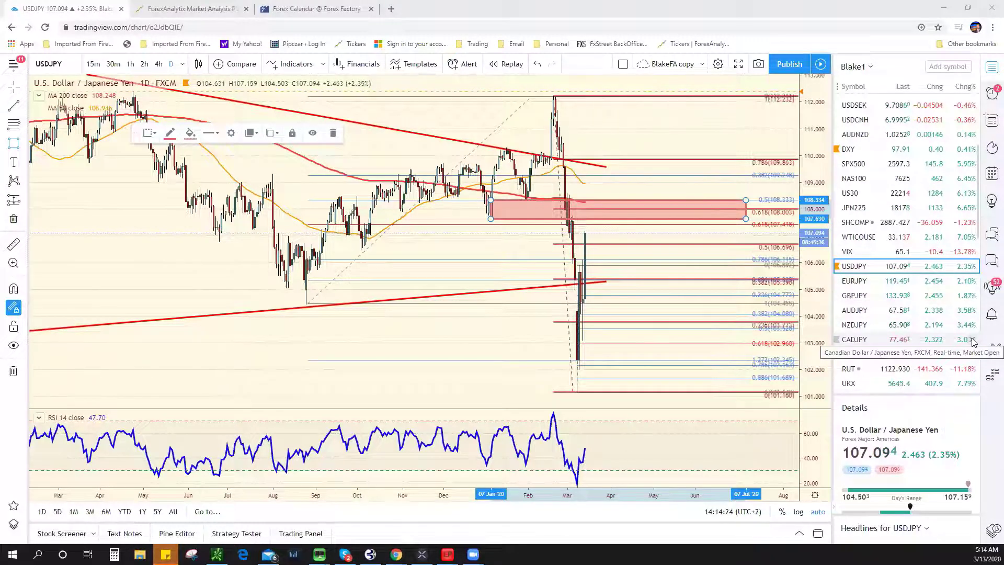
{"action": "left_click", "coordinate": [884, 166]}
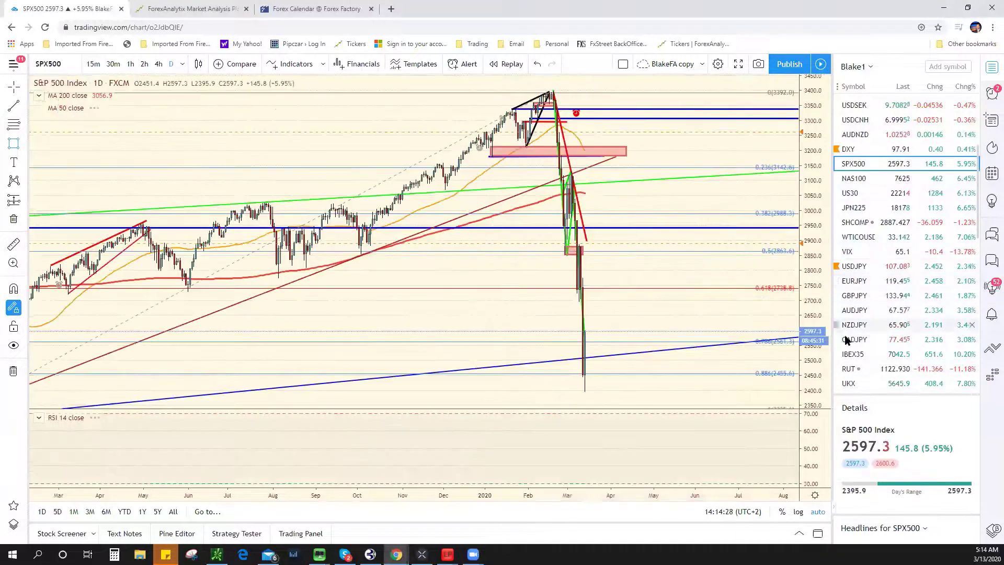
Step: Zoom out and draw a green rotated rectangle around the March low
{"action": "scroll", "coordinate": [758, 341], "scroll_direction": "down", "scroll_amount": 2}
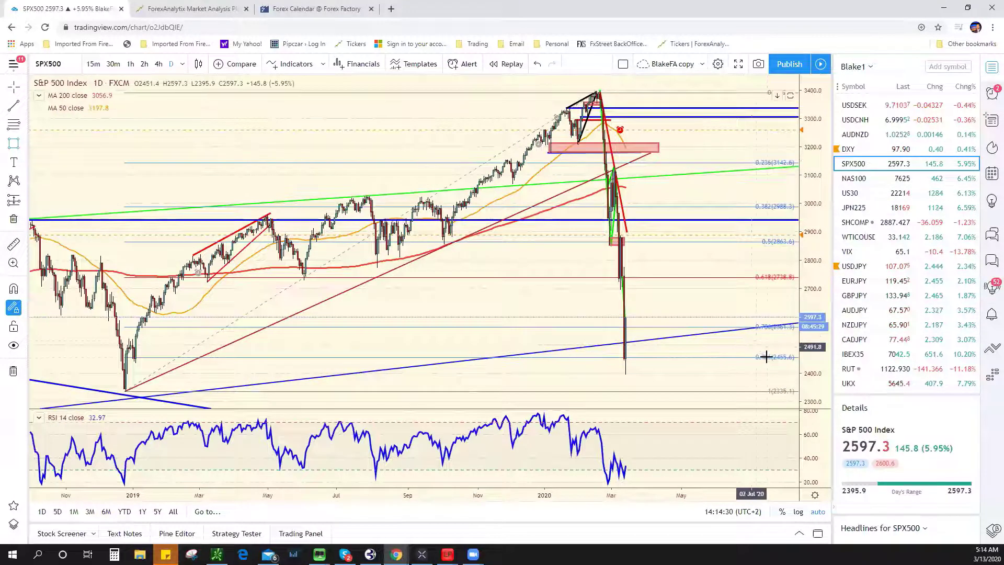
{"action": "left_click_drag", "start_coordinate": [702, 298], "coordinate": [532, 302]}
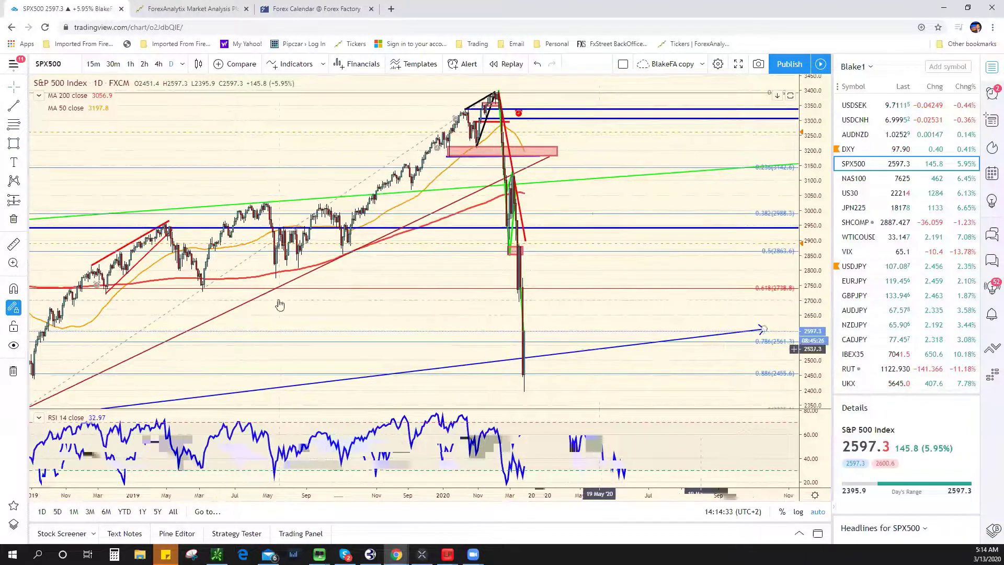
{"action": "left_click", "coordinate": [23, 147]}
{"action": "left_click", "coordinate": [71, 183]}
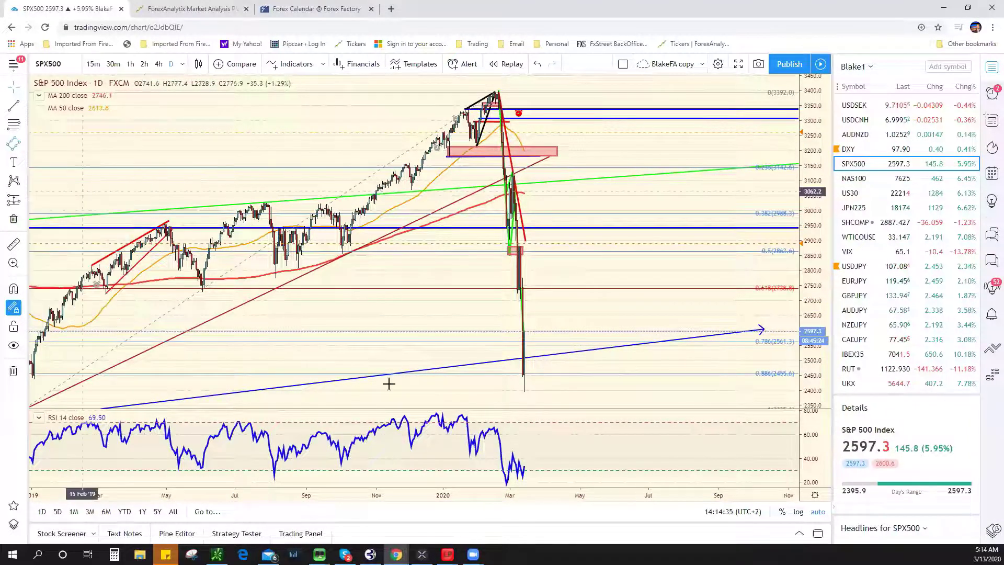
{"action": "left_click", "coordinate": [525, 345]}
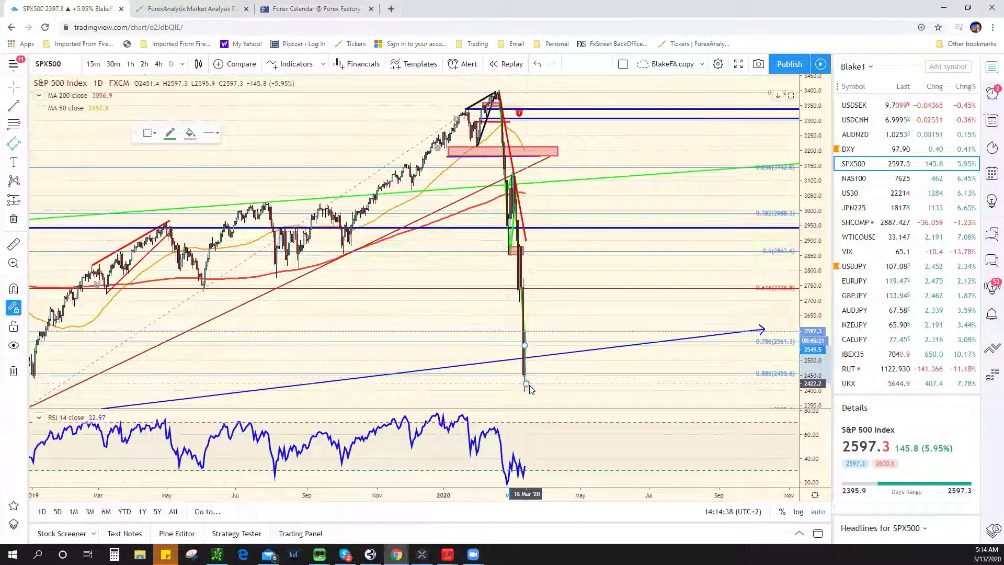
{"action": "left_click", "coordinate": [530, 386]}
{"action": "left_click", "coordinate": [615, 338]}
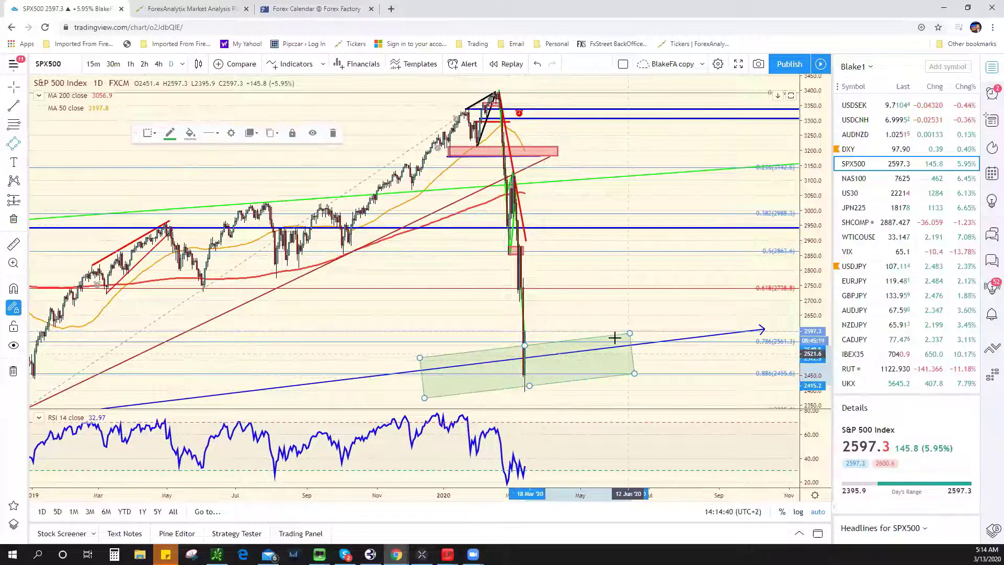
Step: Move the green rectangle up and right and stretch its top to the 0.618 level
{"action": "left_click_drag", "start_coordinate": [596, 346], "coordinate": [690, 335]}
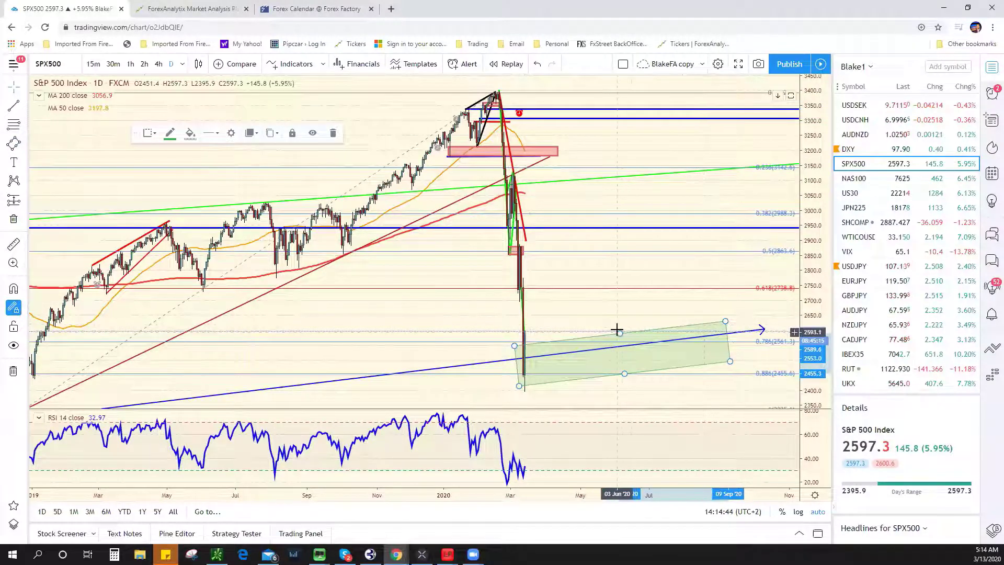
{"action": "left_click_drag", "start_coordinate": [617, 329], "coordinate": [618, 306]}
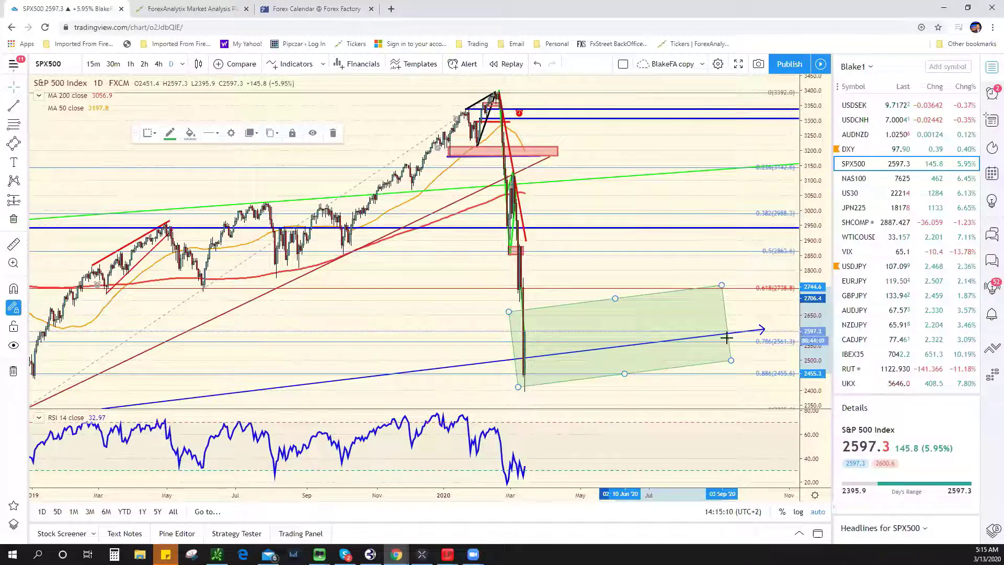
{"action": "right_click", "coordinate": [671, 291]}
{"action": "left_click", "coordinate": [661, 300]}
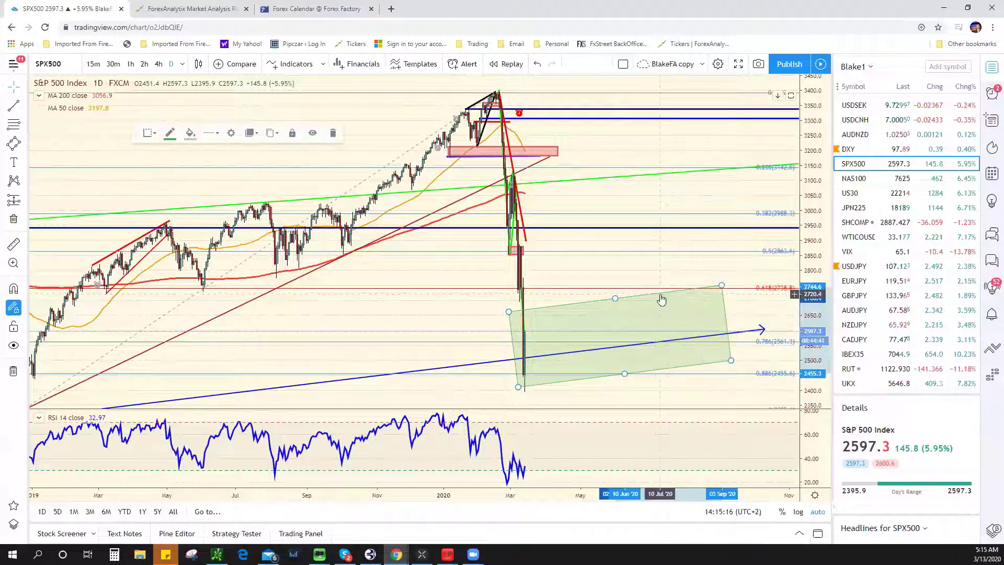
Step: Delete the green rotated rectangle and zoom the time axis in
{"action": "key", "text": "Delete"}
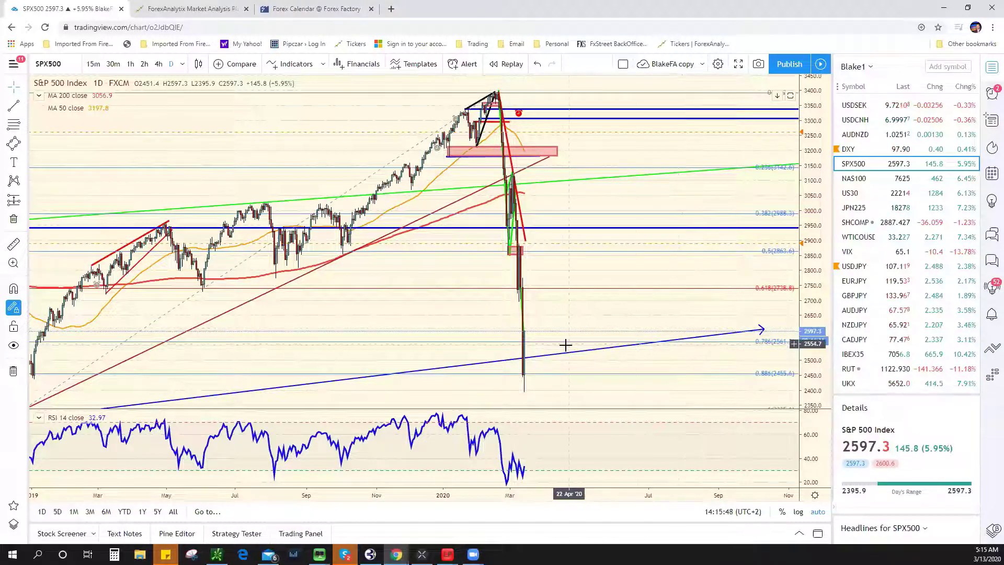
{"action": "scroll", "coordinate": [415, 308], "scroll_direction": "up", "scroll_amount": 3}
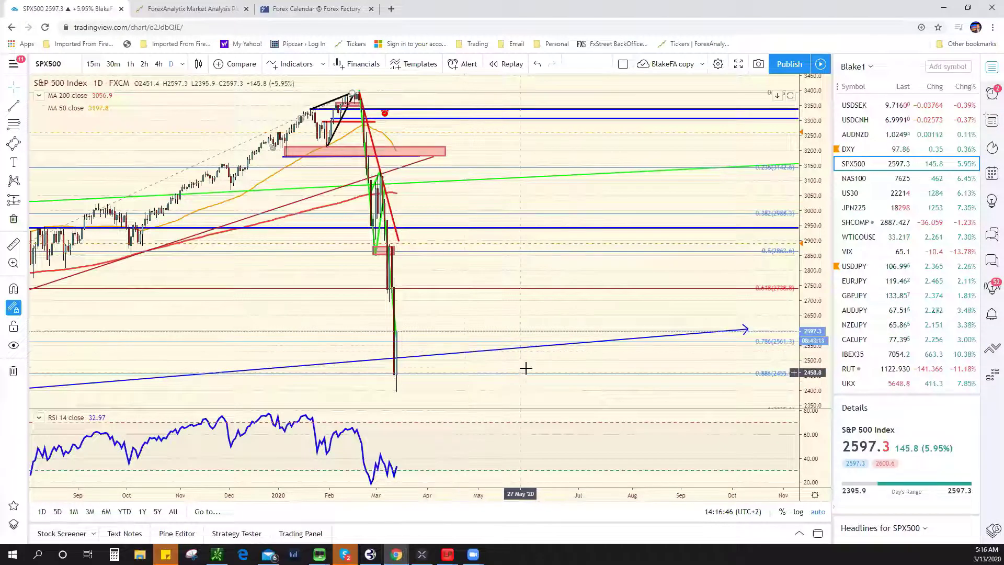
Step: Stretch the red rectangle to span about 2752–2879 from August 2019 to June 2020
{"action": "scroll", "coordinate": [528, 369], "scroll_direction": "down", "scroll_amount": 3}
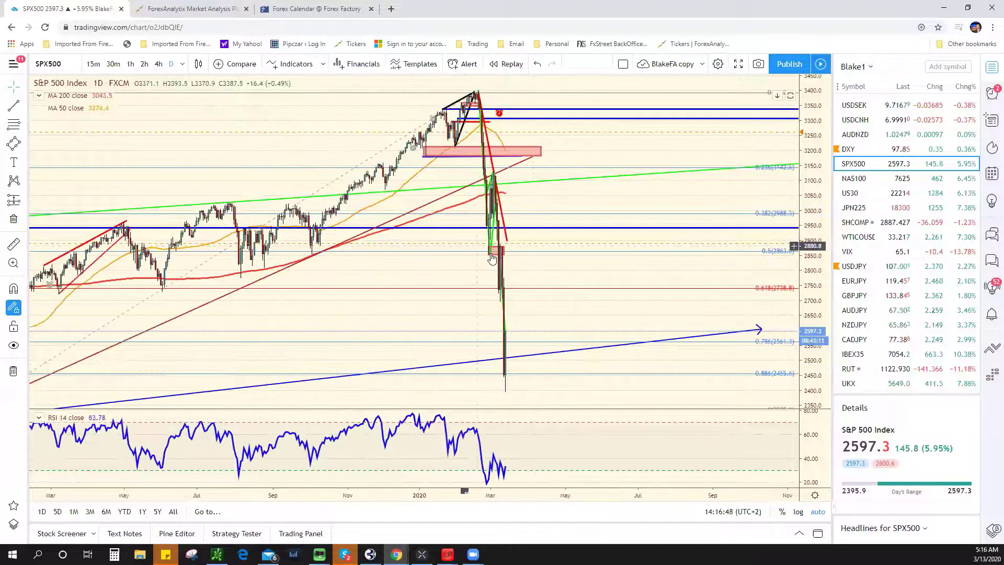
{"action": "right_click", "coordinate": [490, 256]}
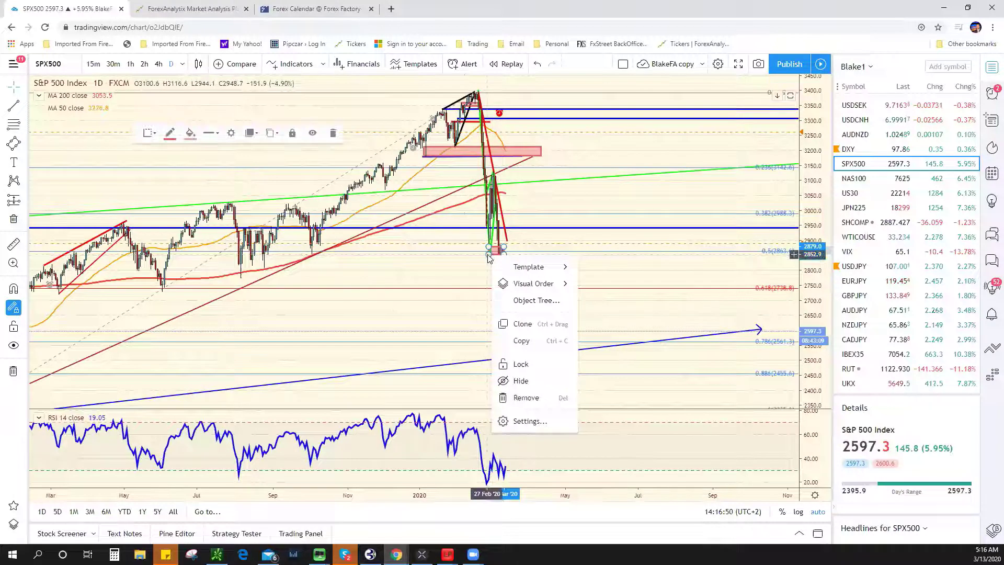
{"action": "mouse_move", "coordinate": [490, 256]}
{"action": "left_mouse_down"}
{"action": "mouse_move", "coordinate": [235, 268]}
{"action": "mouse_move", "coordinate": [244, 268]}
{"action": "left_mouse_up"}
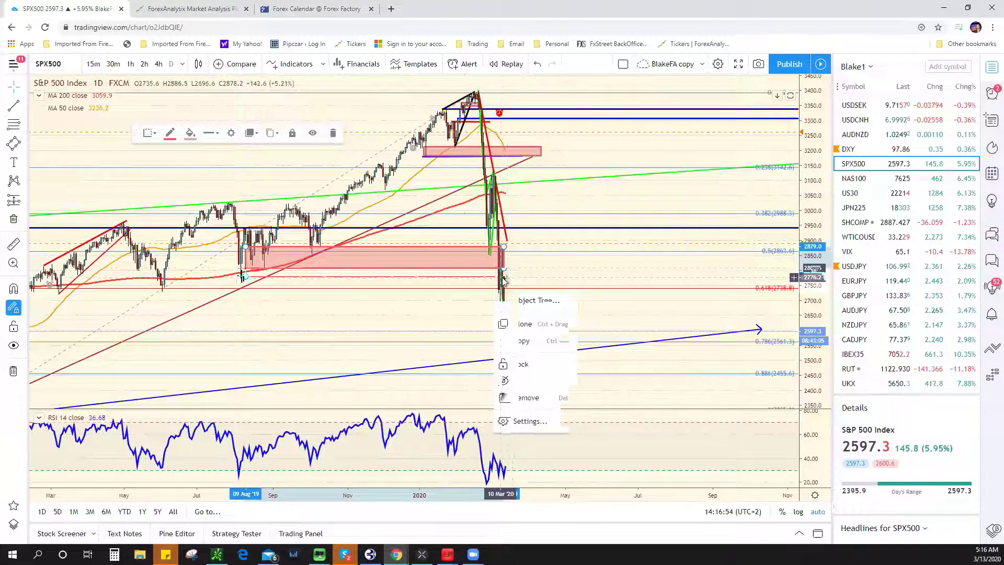
{"action": "left_click_drag", "start_coordinate": [503, 269], "coordinate": [636, 284]}
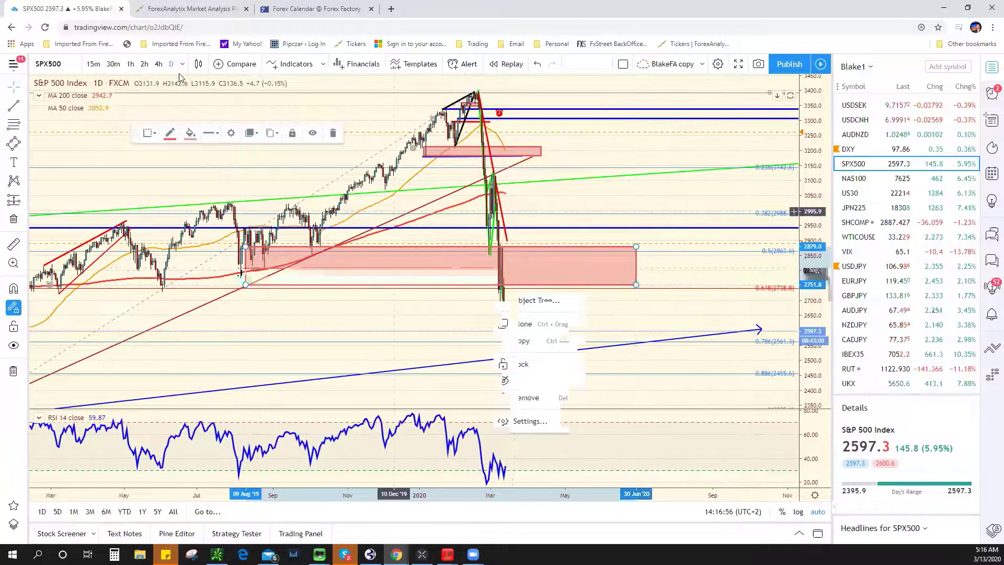
{"action": "scroll", "coordinate": [380, 293], "scroll_direction": "up", "scroll_amount": 5}
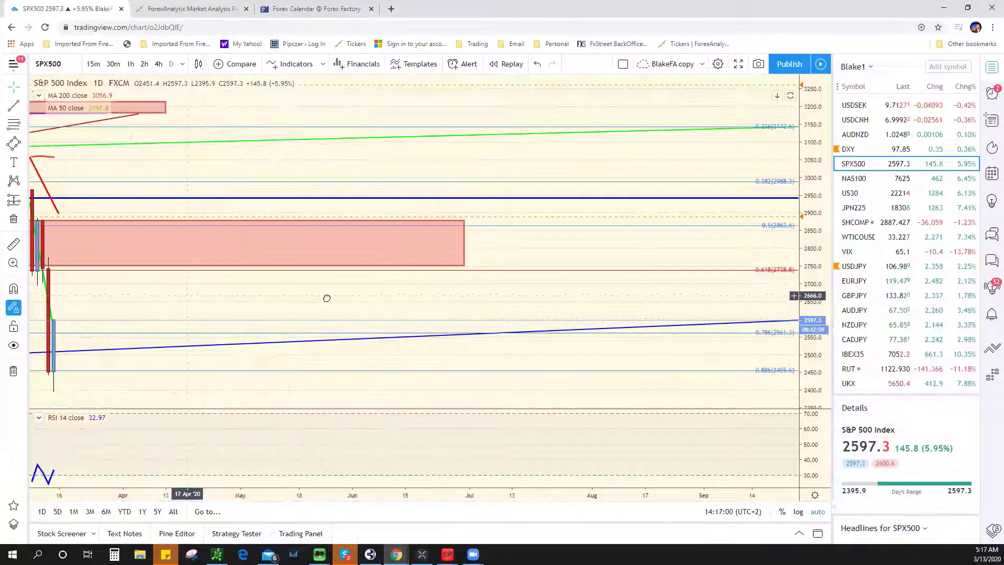
{"action": "left_click_drag", "start_coordinate": [324, 298], "coordinate": [682, 326]}
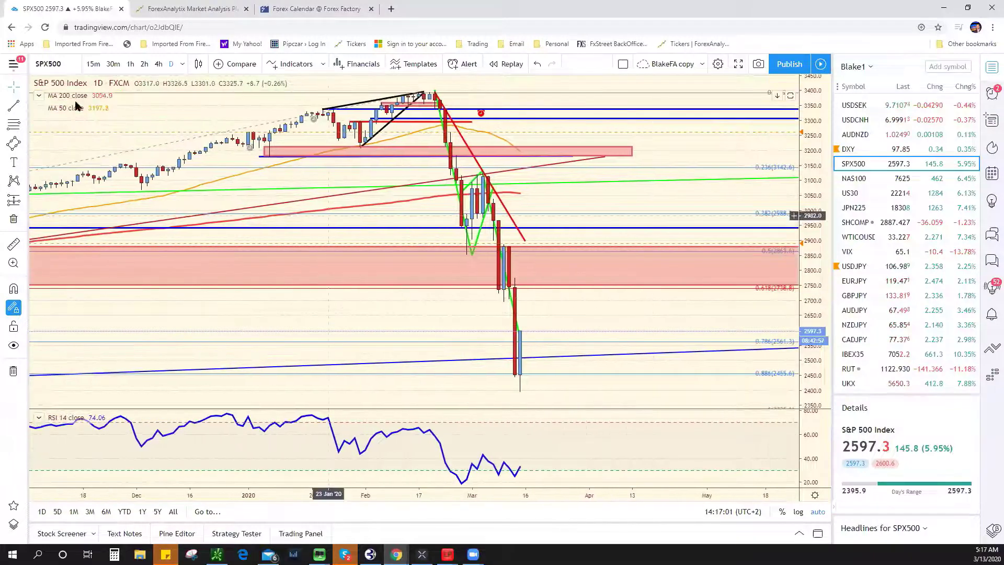
Step: Put the S&P 500 chart on 4-hour candles and pan to leave space after the latest bars
{"action": "left_click", "coordinate": [159, 64]}
{"action": "left_click_drag", "start_coordinate": [513, 278], "coordinate": [649, 366]}
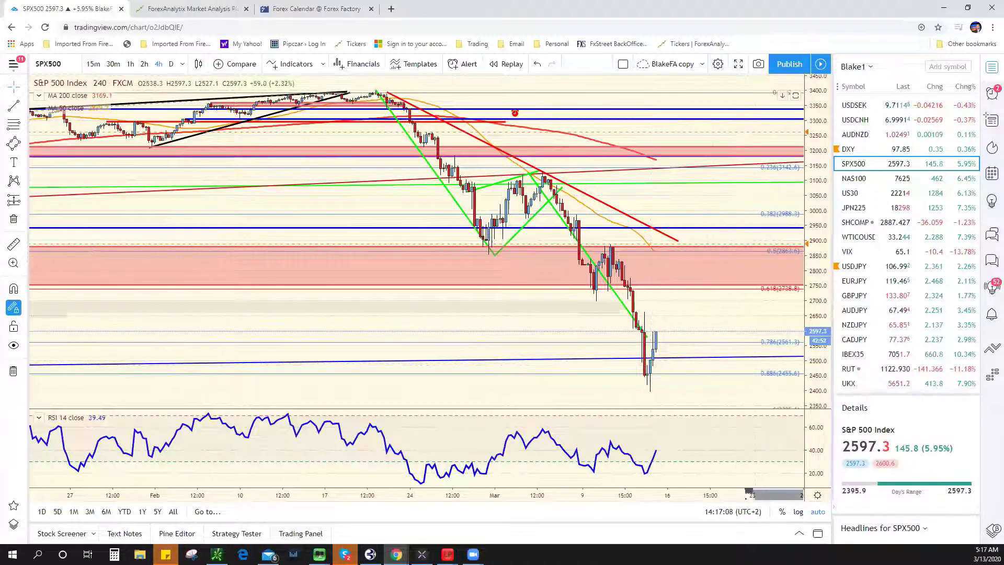
{"action": "key", "text": "alt+Tab"}
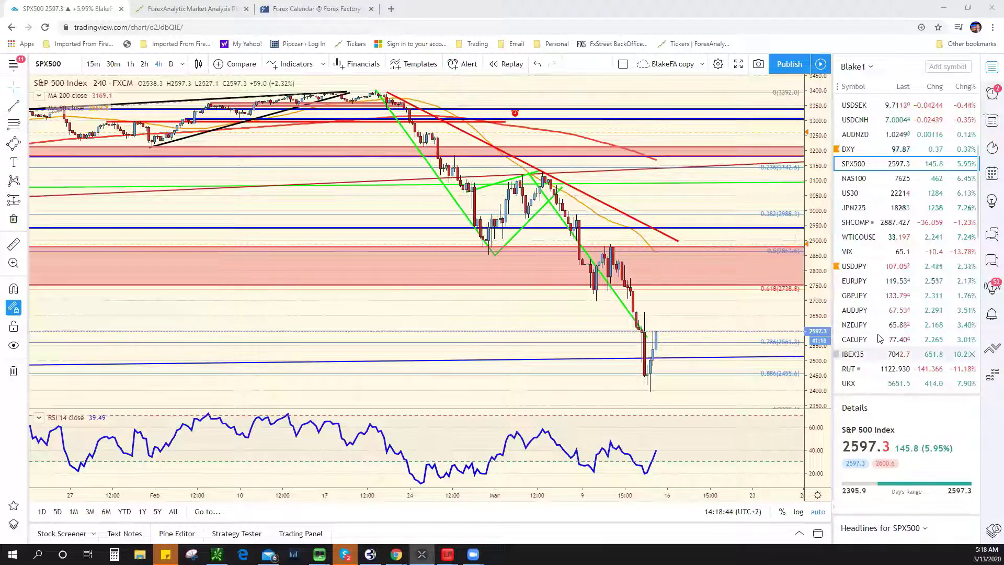
{"action": "scroll", "coordinate": [913, 157], "scroll_direction": "up", "scroll_amount": 5}
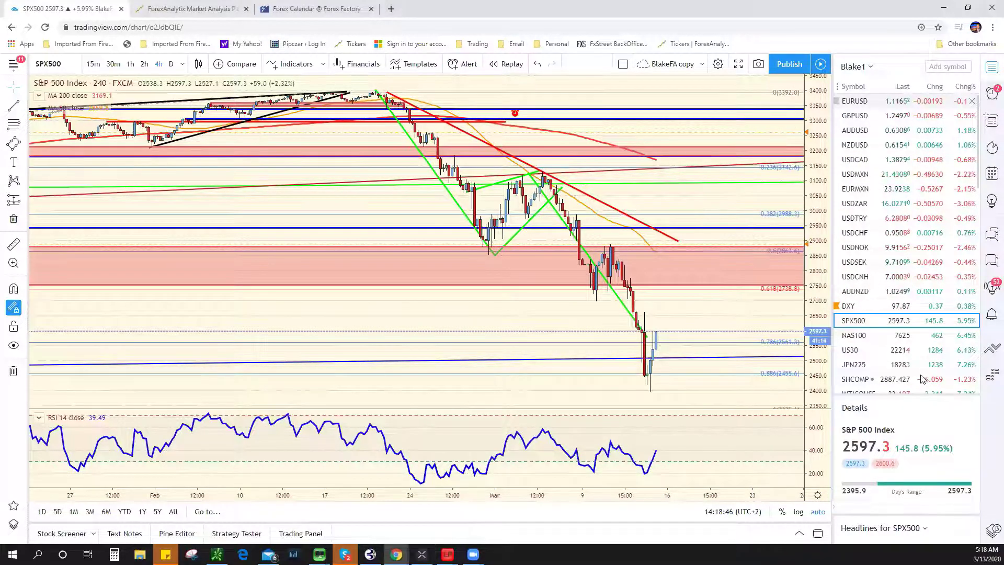
{"action": "left_click", "coordinate": [895, 102]}
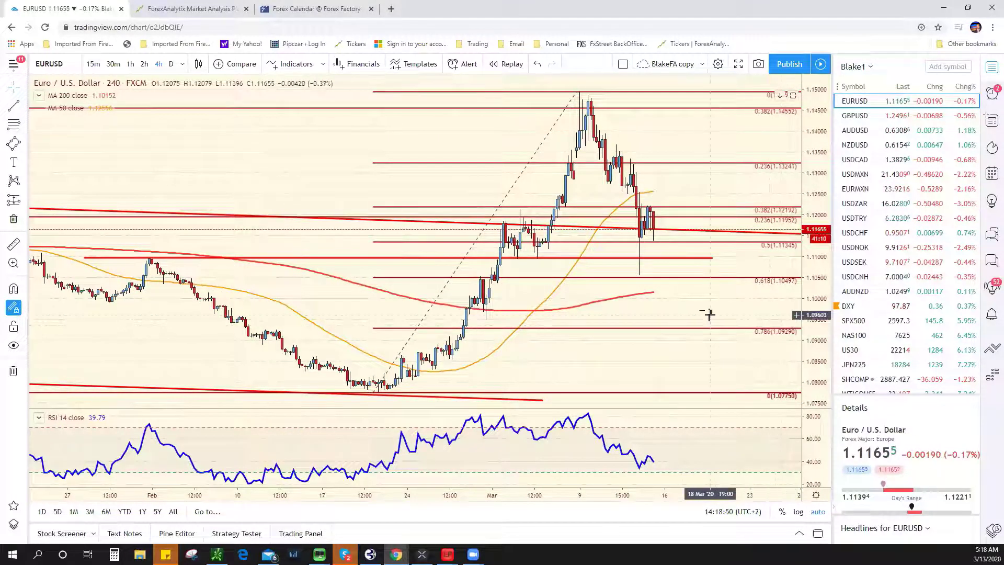
{"action": "scroll", "coordinate": [708, 309], "scroll_direction": "up", "scroll_amount": 2}
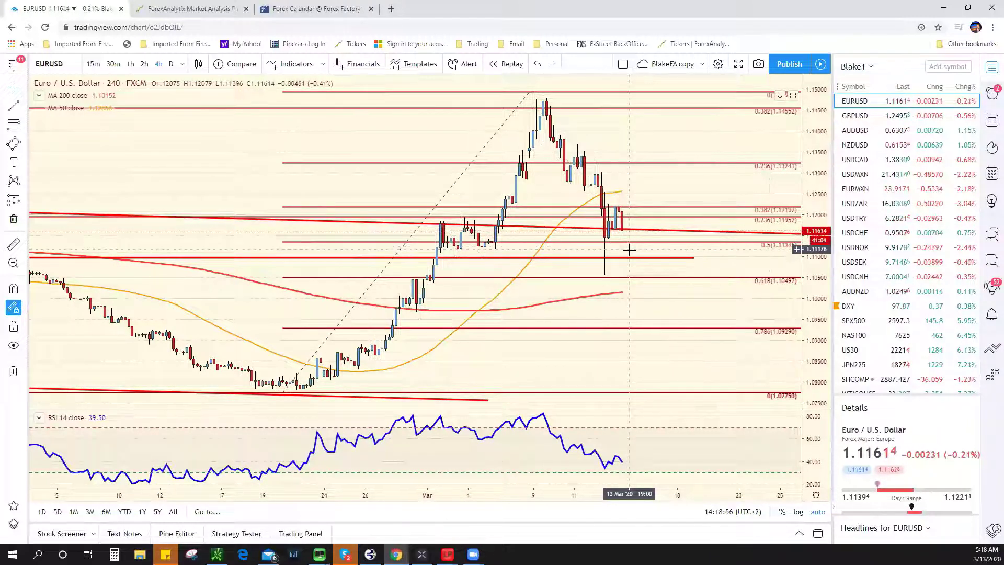
{"action": "left_click", "coordinate": [909, 324]}
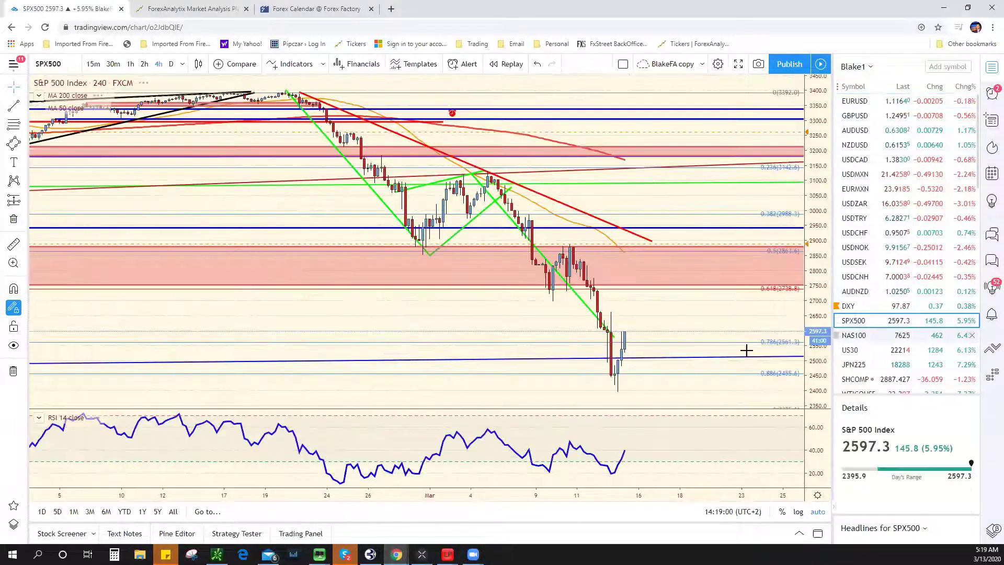
Step: Return the chart to daily candles and load the EURUSD chart
{"action": "left_click", "coordinate": [175, 65]}
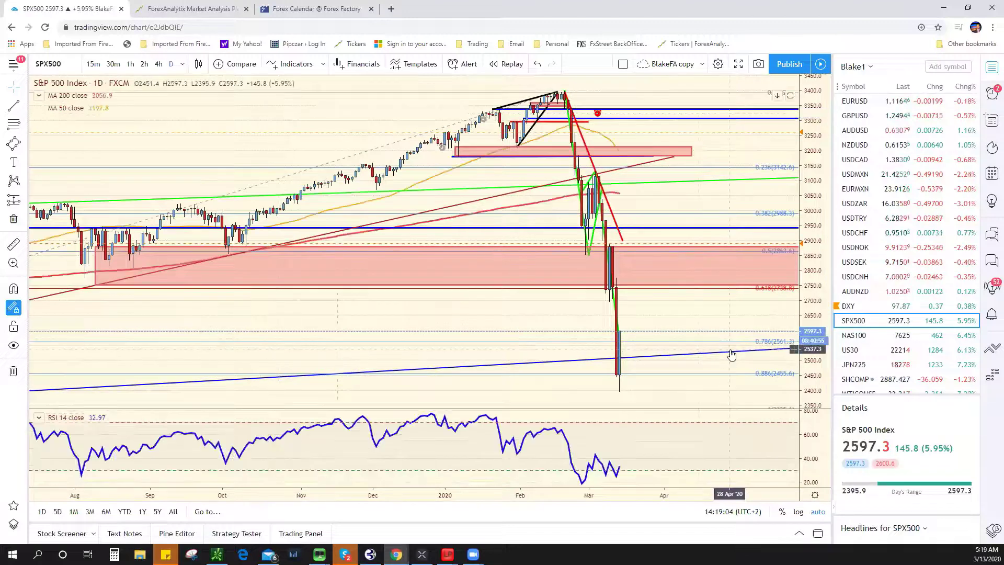
{"action": "scroll", "coordinate": [731, 355], "scroll_direction": "down", "scroll_amount": 2}
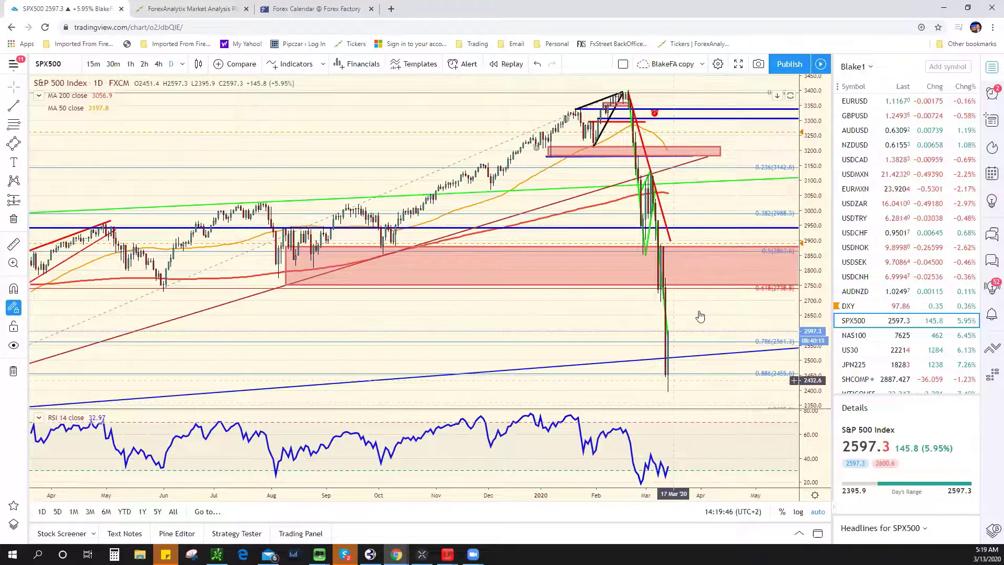
{"action": "left_click", "coordinate": [855, 101]}
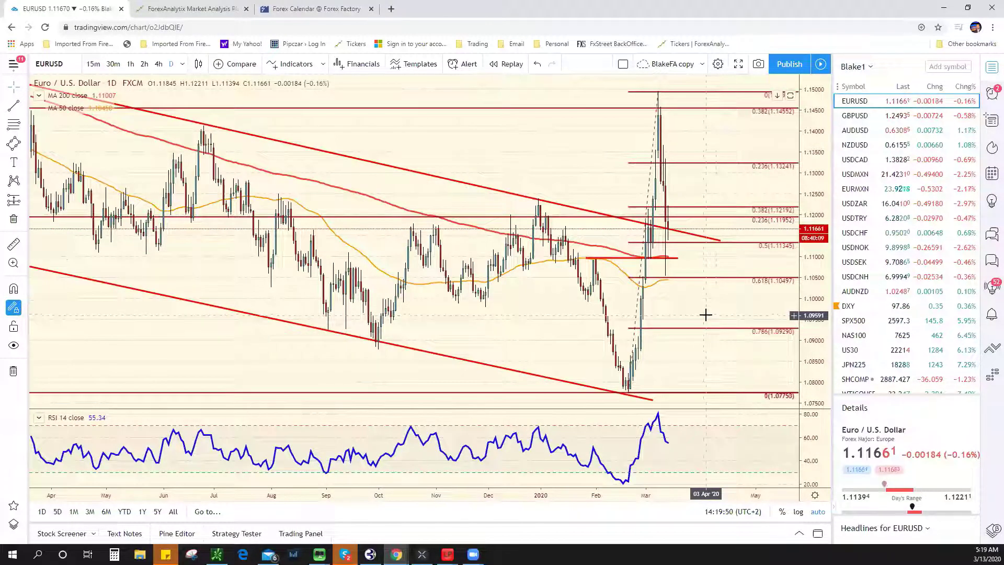
Step: Zoom the EURUSD chart, view GBPUSD, then open the EURGBP daily chart
{"action": "scroll", "coordinate": [706, 315], "scroll_direction": "up", "scroll_amount": 3}
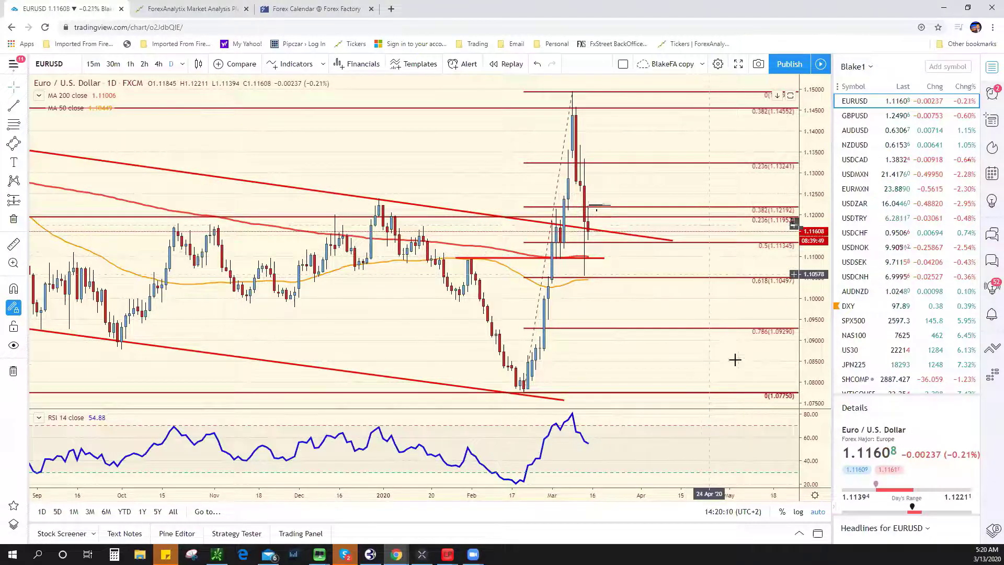
{"action": "left_click", "coordinate": [937, 116]}
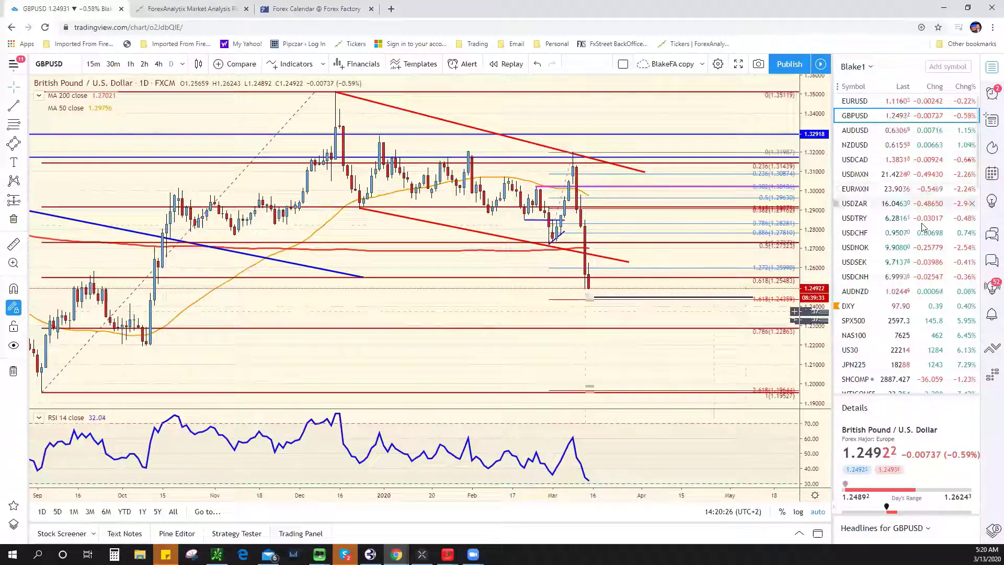
{"action": "scroll", "coordinate": [913, 274], "scroll_direction": "down", "scroll_amount": 10}
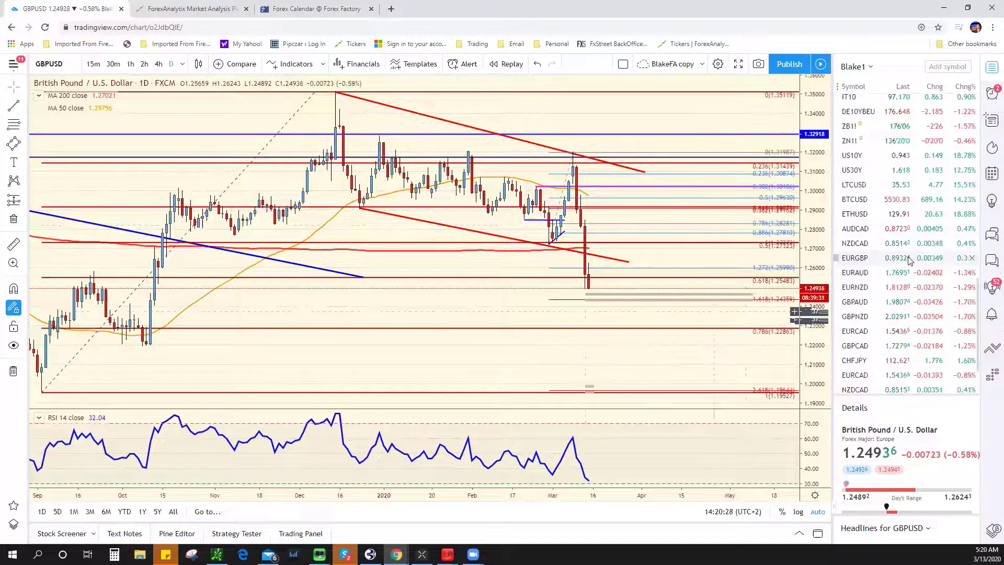
{"action": "left_click", "coordinate": [910, 258]}
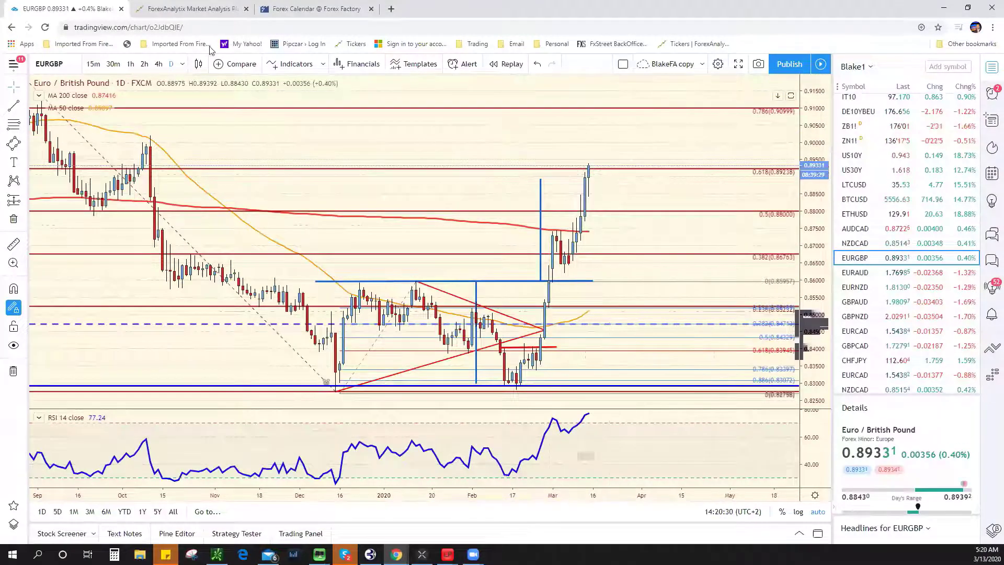
Step: Show EURGBP on 15-minute candles and pan through its earlier and latest bars
{"action": "left_click", "coordinate": [93, 64]}
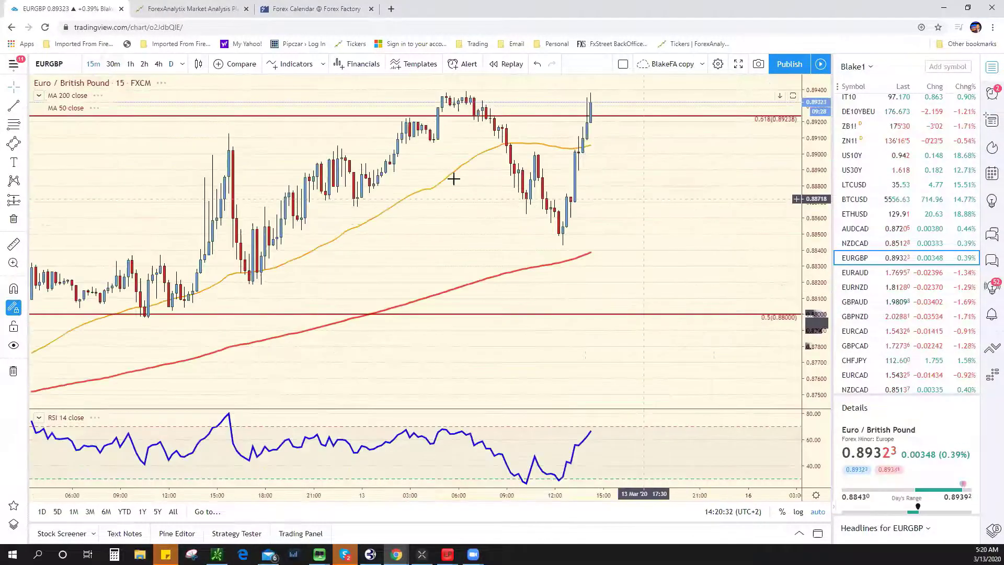
{"action": "left_click_drag", "start_coordinate": [388, 197], "coordinate": [643, 208]}
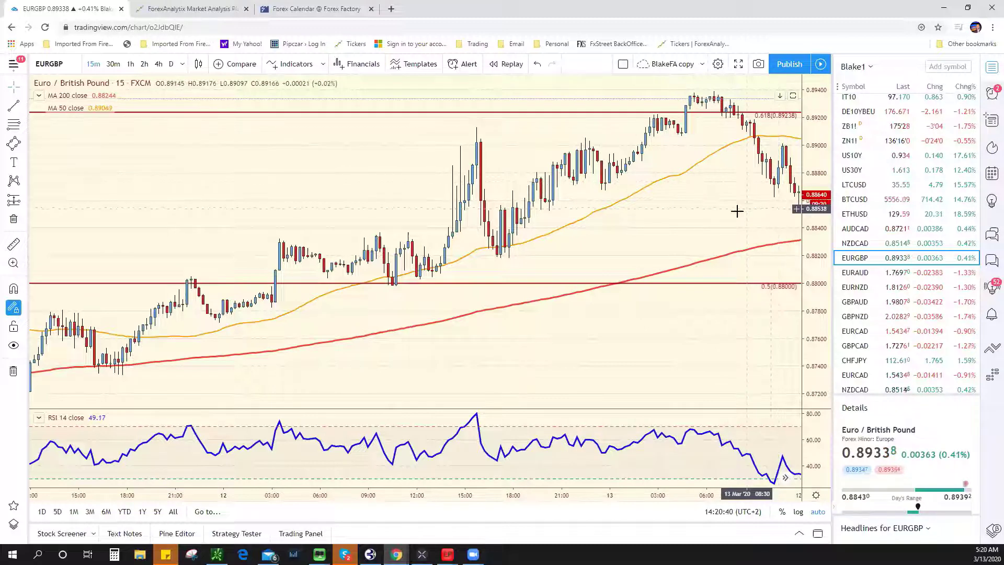
{"action": "left_click_drag", "start_coordinate": [737, 210], "coordinate": [592, 219]}
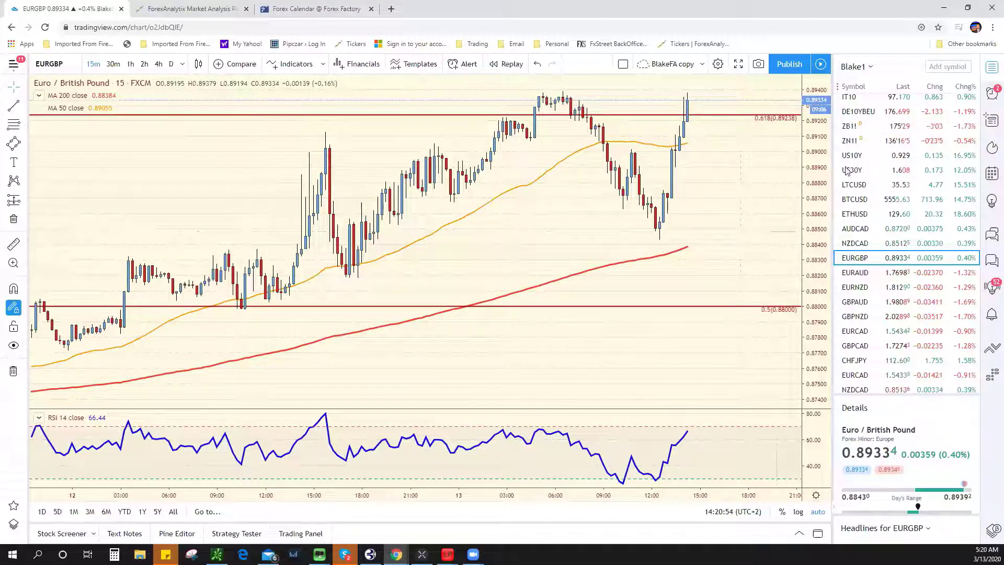
Step: Open the GBPUSD 15-minute chart from the watchlist, briefly passing through AUDUSD
{"action": "scroll", "coordinate": [888, 144], "scroll_direction": "down", "scroll_amount": 5}
{"action": "scroll", "coordinate": [888, 145], "scroll_direction": "up", "scroll_amount": 5}
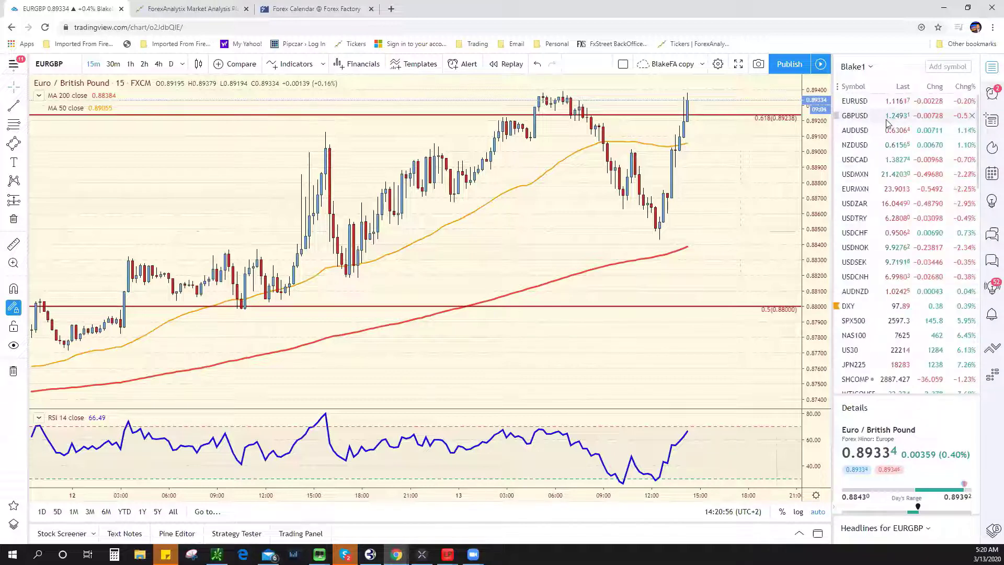
{"action": "left_click", "coordinate": [893, 129]}
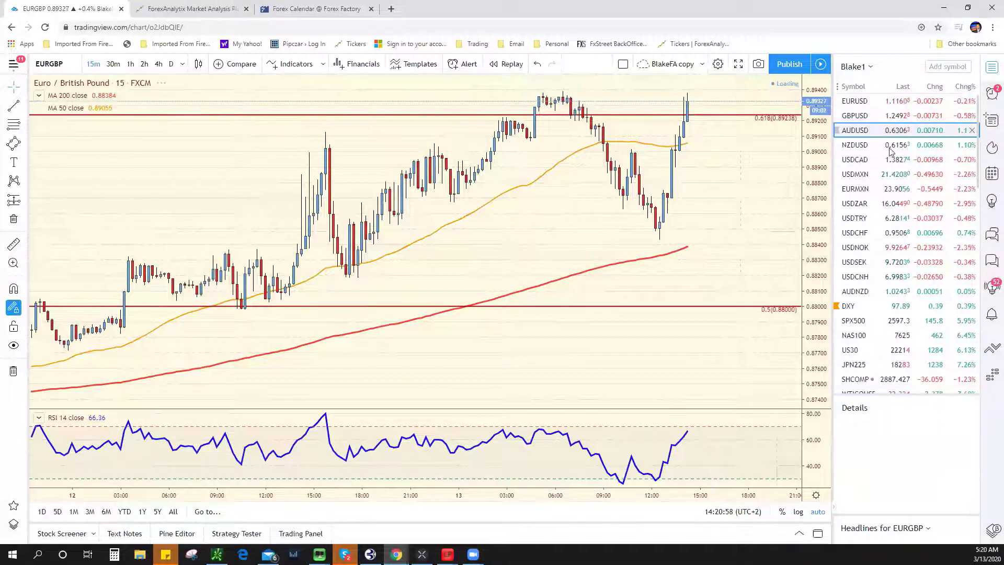
{"action": "left_click", "coordinate": [897, 117]}
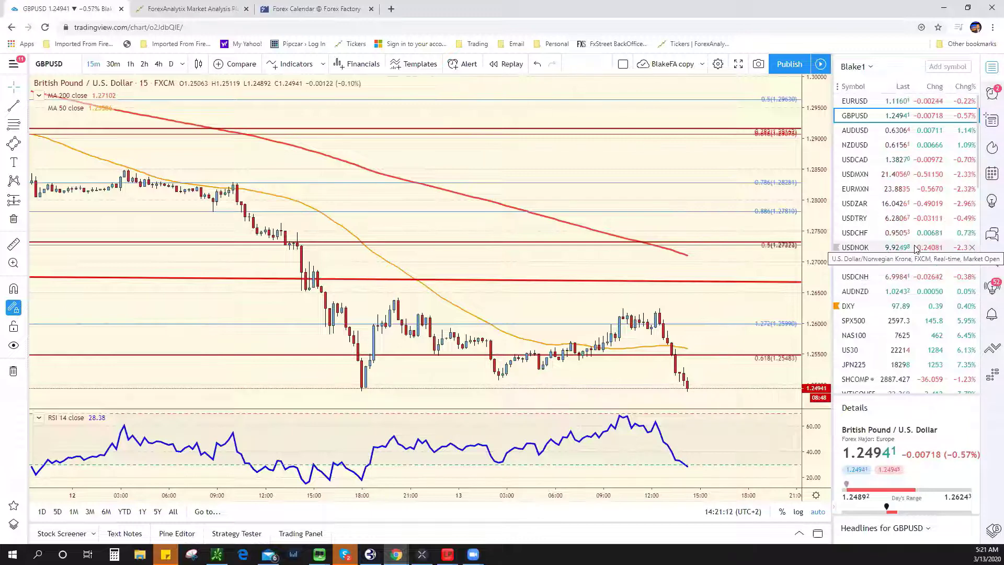
Step: Step through AUDUSD and NZDUSD to the USDCAD chart and pan its 15m bars back to older history
{"action": "left_click", "coordinate": [886, 137]}
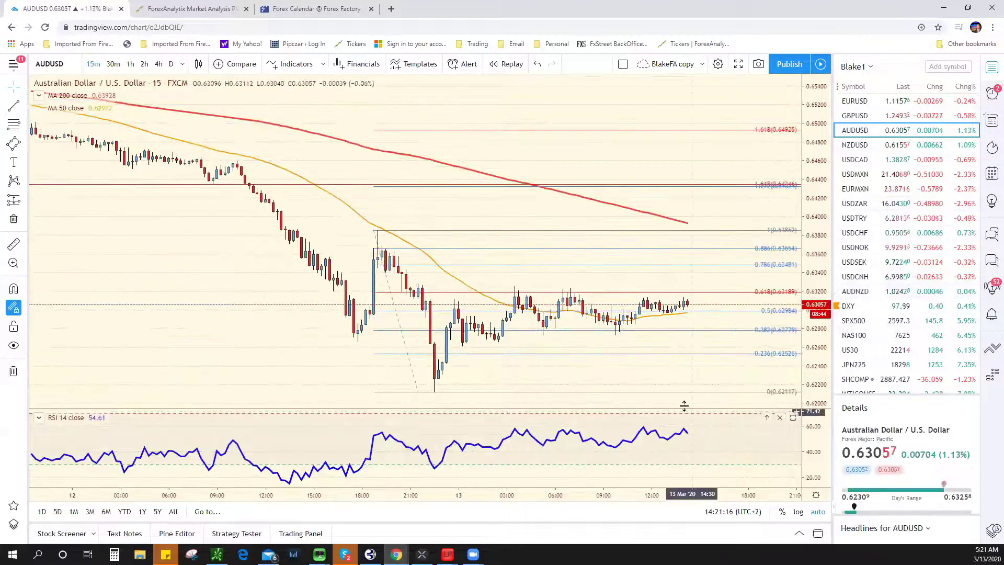
{"action": "left_click", "coordinate": [884, 145]}
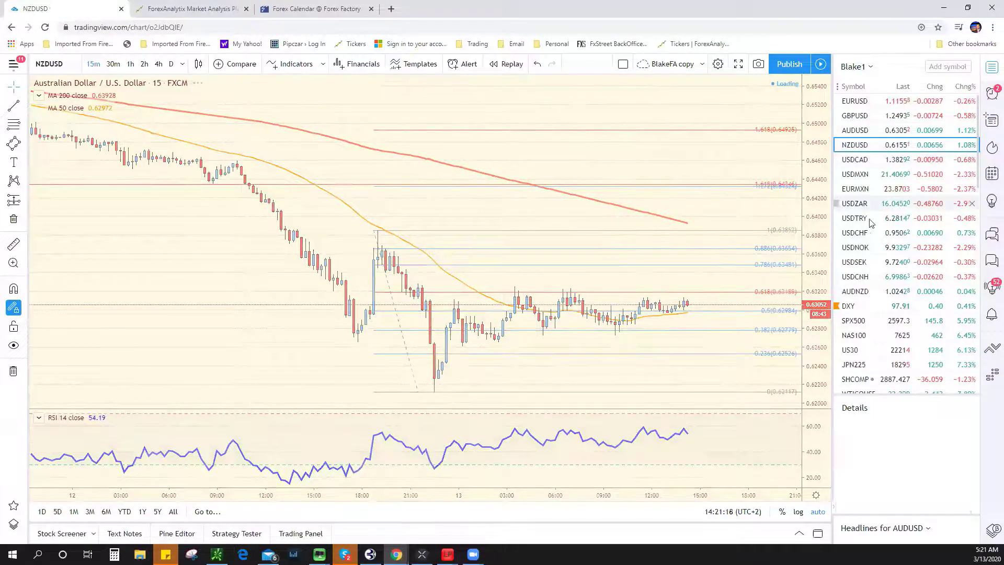
{"action": "left_click", "coordinate": [883, 160]}
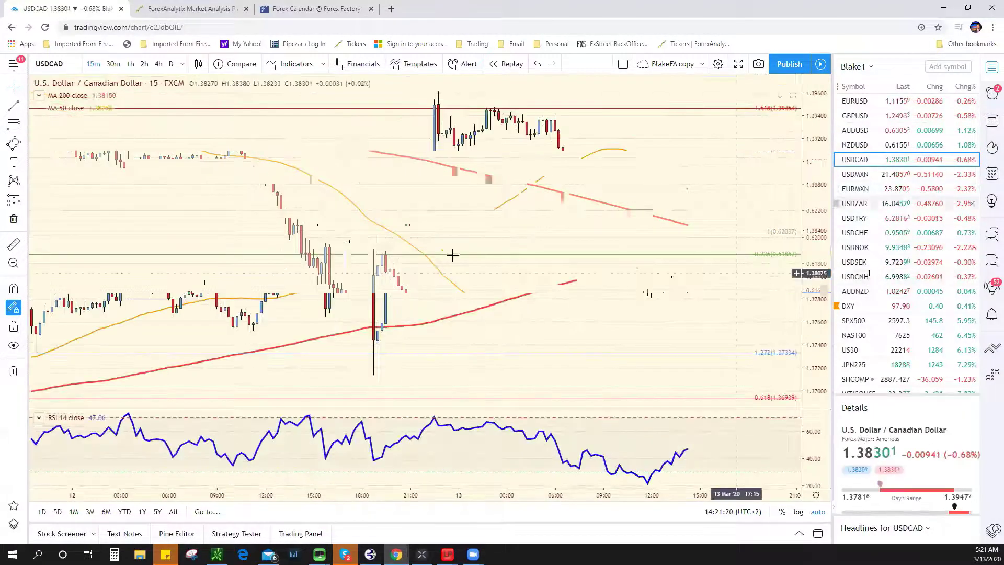
{"action": "left_click_drag", "start_coordinate": [491, 255], "coordinate": [736, 268]}
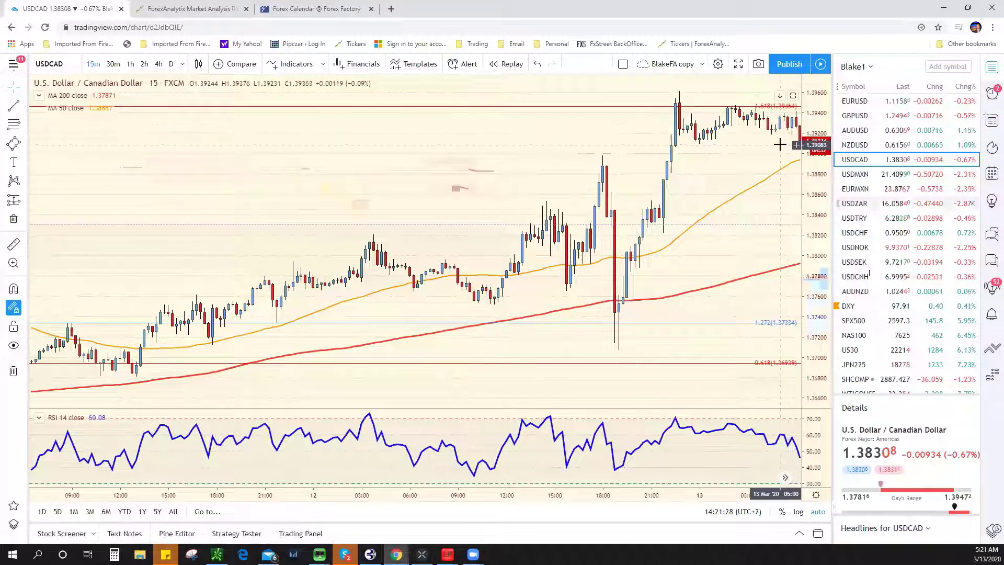
{"action": "left_click_drag", "start_coordinate": [789, 139], "coordinate": [769, 146]}
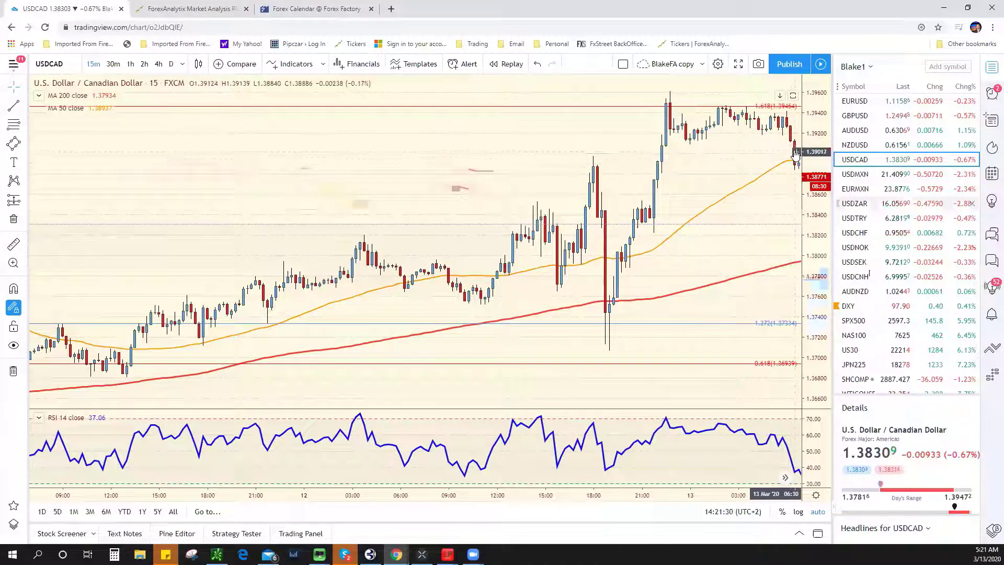
{"action": "left_click_drag", "start_coordinate": [733, 148], "coordinate": [738, 153]}
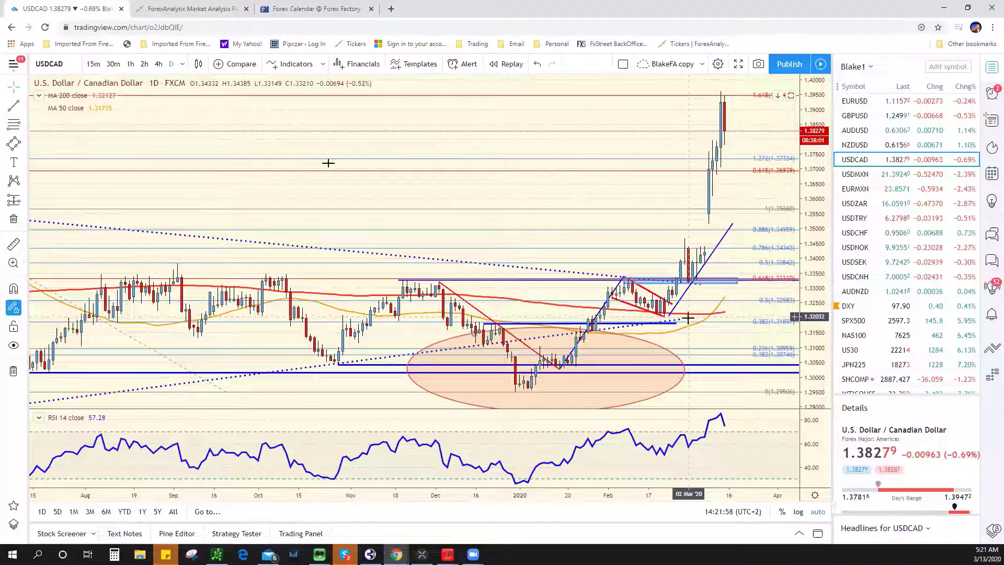
Step: Zoom the USDCAD daily chart out to about two years, leaving empty space after the latest bars
{"action": "scroll", "coordinate": [328, 163], "scroll_direction": "down", "scroll_amount": 1}
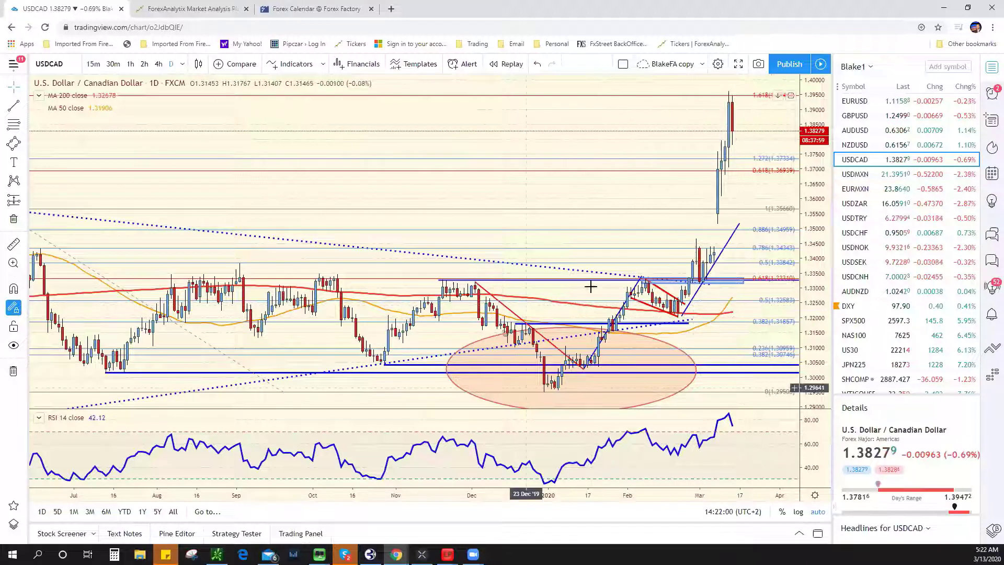
{"action": "scroll", "coordinate": [502, 225], "scroll_direction": "down", "scroll_amount": 4}
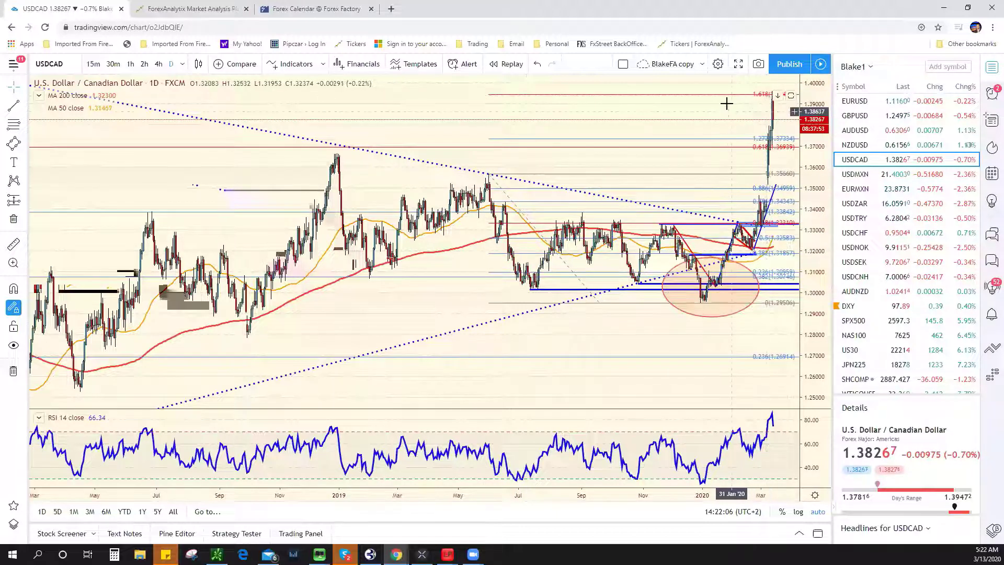
{"action": "left_click_drag", "start_coordinate": [729, 101], "coordinate": [682, 112]}
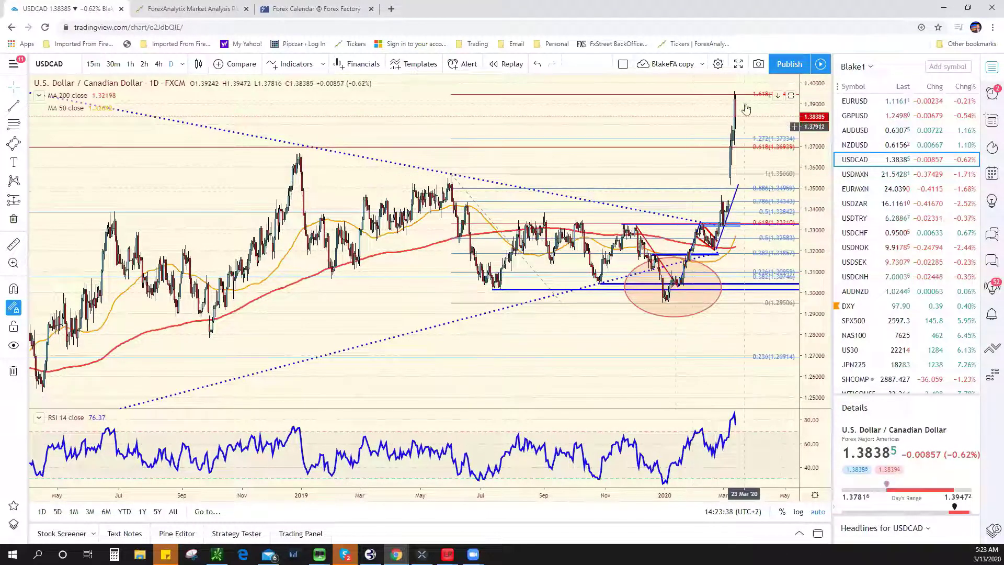
{"action": "left_click_drag", "start_coordinate": [616, 105], "coordinate": [530, 106]}
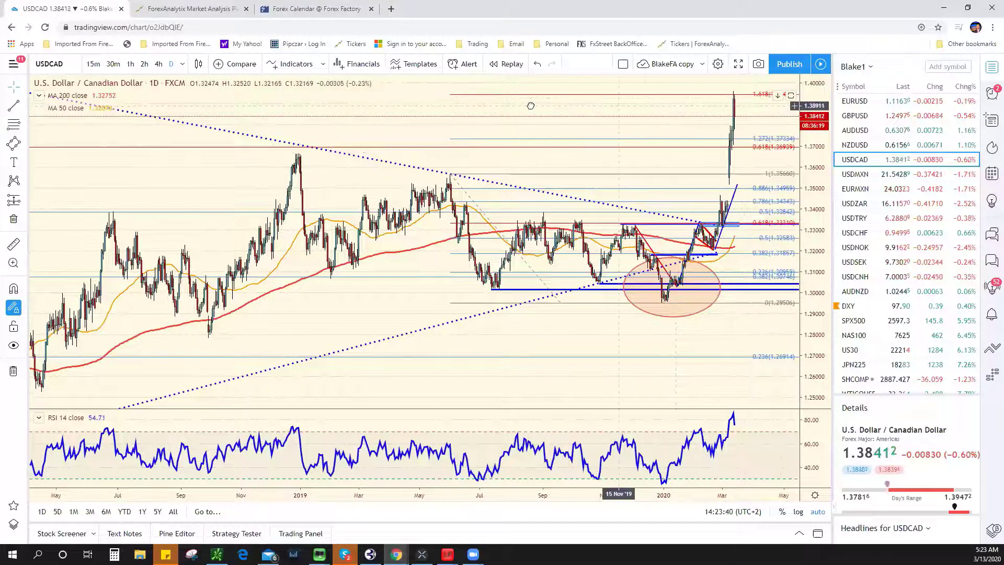
{"action": "left_click", "coordinate": [24, 143]}
{"action": "left_click", "coordinate": [63, 164]}
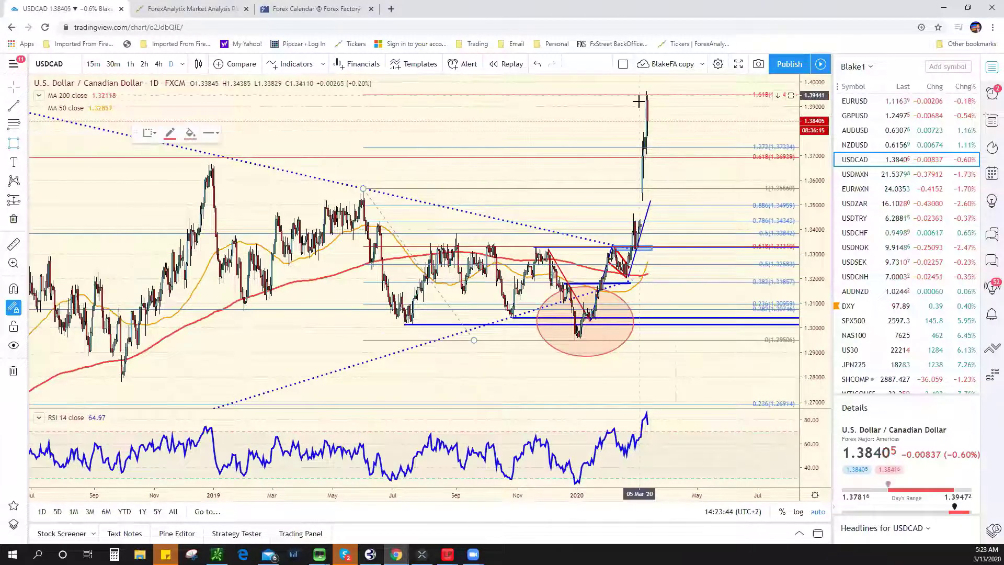
{"action": "mouse_move", "coordinate": [640, 96]}
{"action": "left_mouse_down"}
{"action": "mouse_move", "coordinate": [667, 145]}
{"action": "mouse_move", "coordinate": [711, 156]}
{"action": "left_mouse_up"}
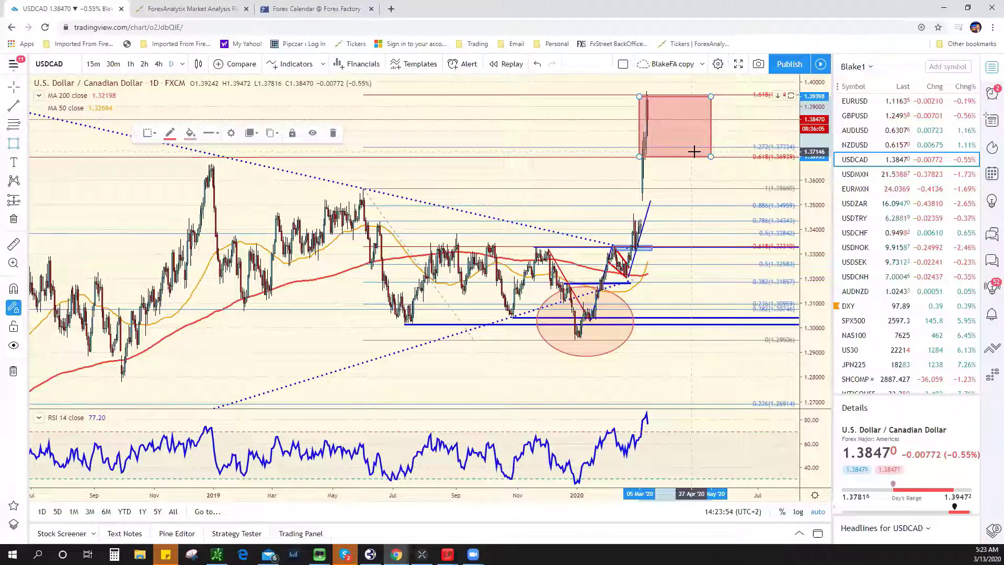
{"action": "left_click", "coordinate": [884, 174]}
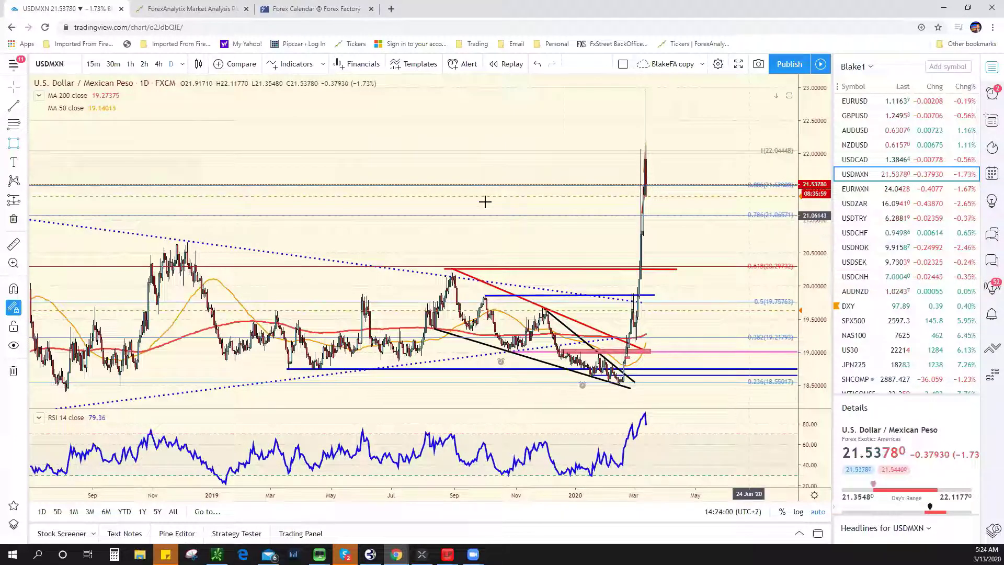
Step: Put USDMXN on 15-minute candles, zoomed to roughly the last week of trading
{"action": "left_click", "coordinate": [93, 64]}
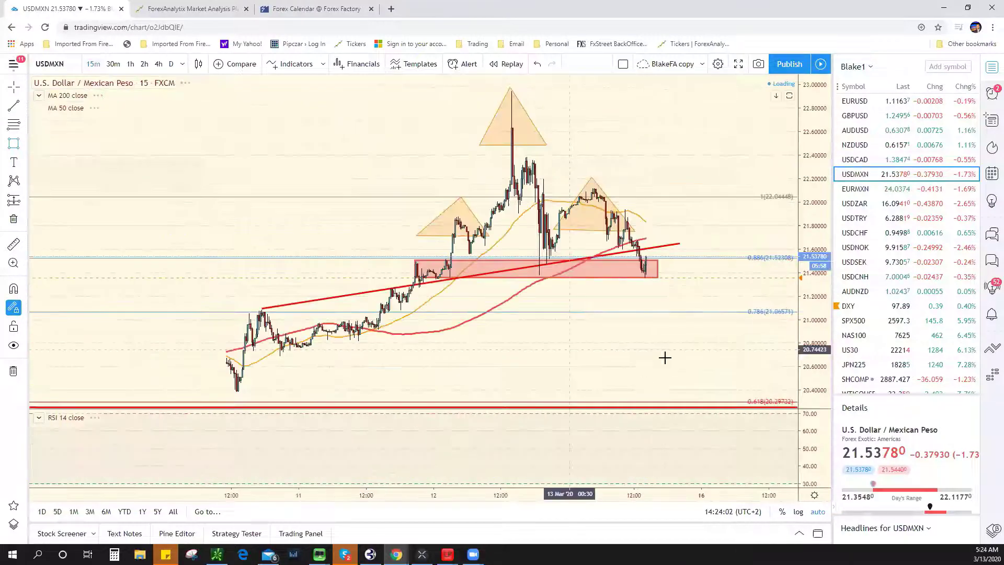
{"action": "scroll", "coordinate": [652, 299], "scroll_direction": "up", "scroll_amount": 3}
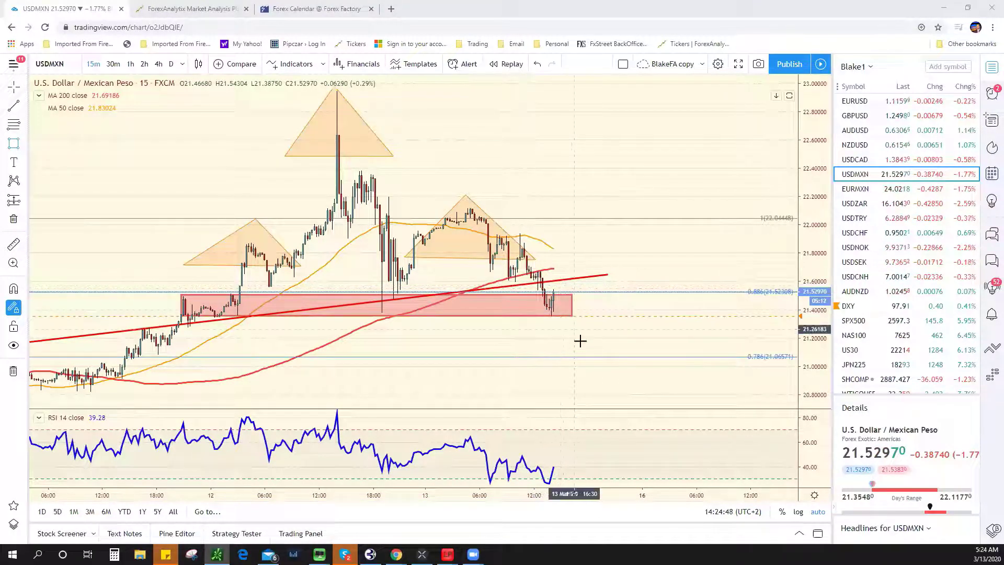
{"action": "scroll", "coordinate": [581, 341], "scroll_direction": "down", "scroll_amount": 5}
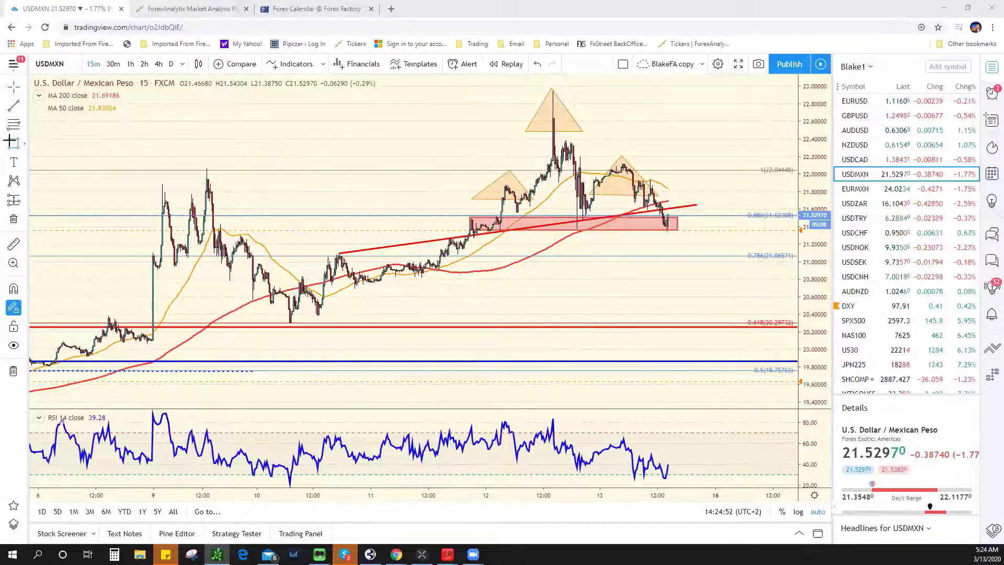
{"action": "left_click", "coordinate": [11, 141]}
Step: Draw a trial rectangle over the USDMXN peak, delete it, and switch to USDNOK
{"action": "mouse_move", "coordinate": [518, 94]}
{"action": "left_mouse_down"}
{"action": "mouse_move", "coordinate": [540, 129]}
{"action": "mouse_move", "coordinate": [619, 145]}
{"action": "left_mouse_up"}
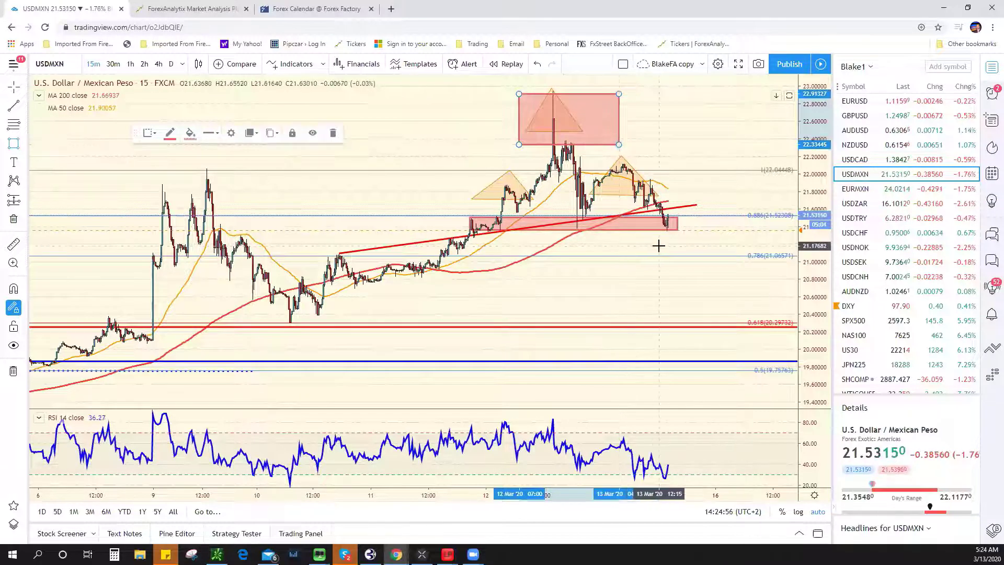
{"action": "key", "text": "Delete"}
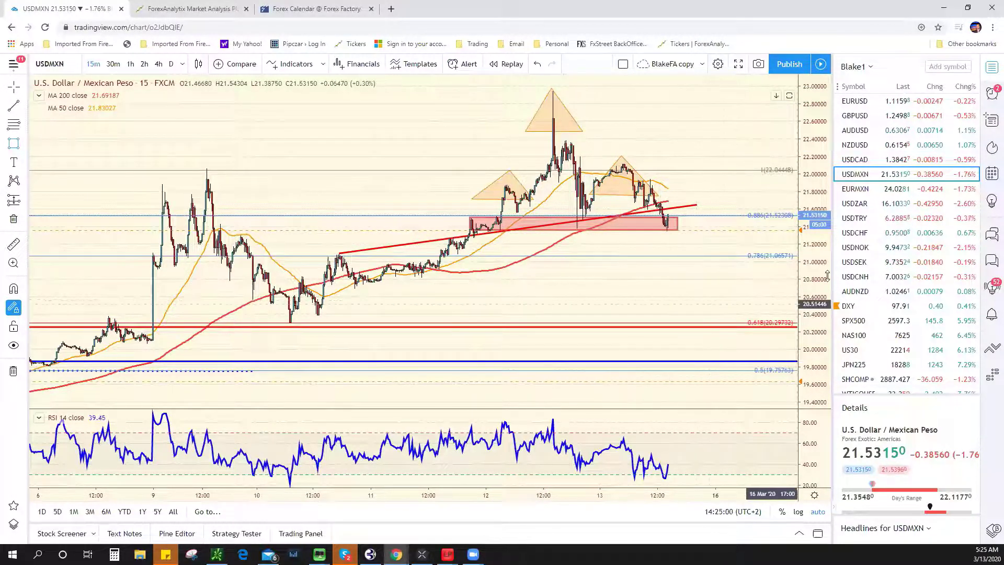
{"action": "left_click", "coordinate": [889, 246]}
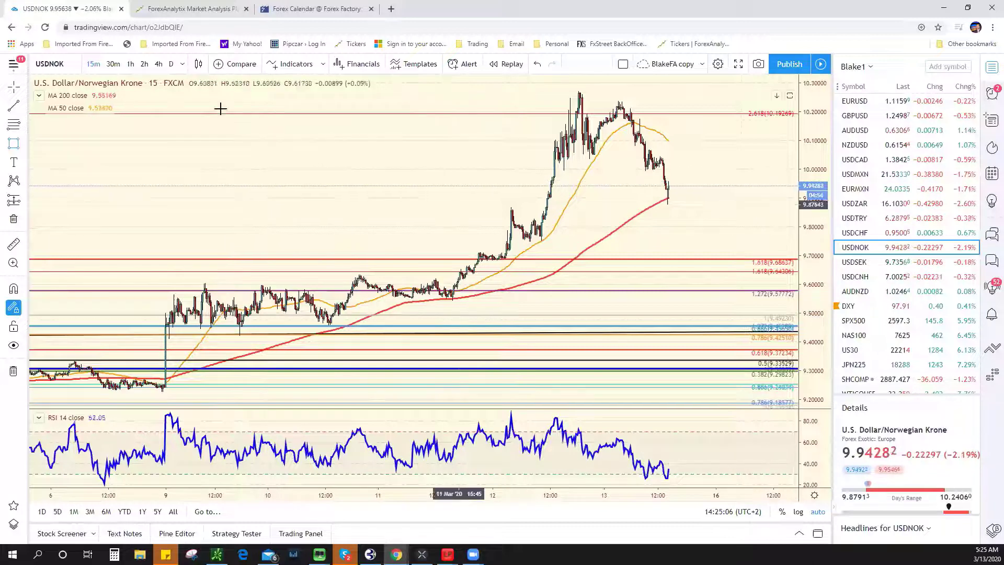
Step: Show USDNOK on daily candles back to 2015 and pick the Fib Retracement tool
{"action": "left_click", "coordinate": [171, 64]}
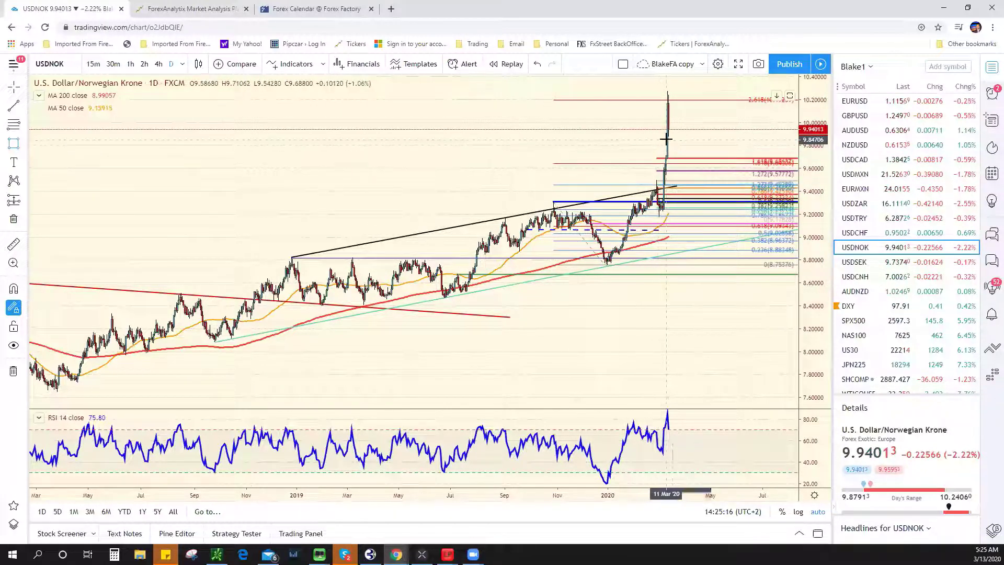
{"action": "scroll", "coordinate": [666, 141], "scroll_direction": "up", "scroll_amount": 5}
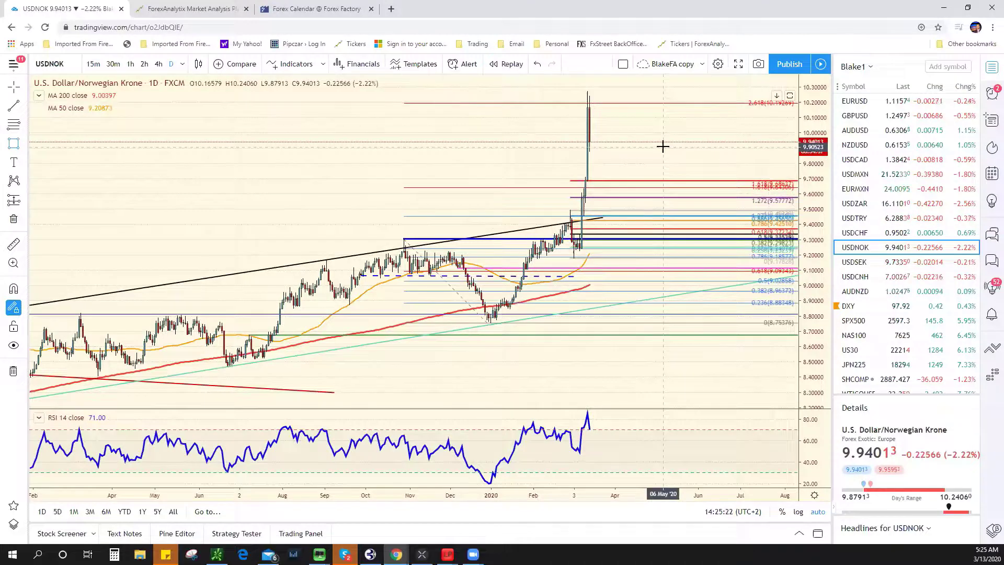
{"action": "scroll", "coordinate": [675, 131], "scroll_direction": "down", "scroll_amount": 5}
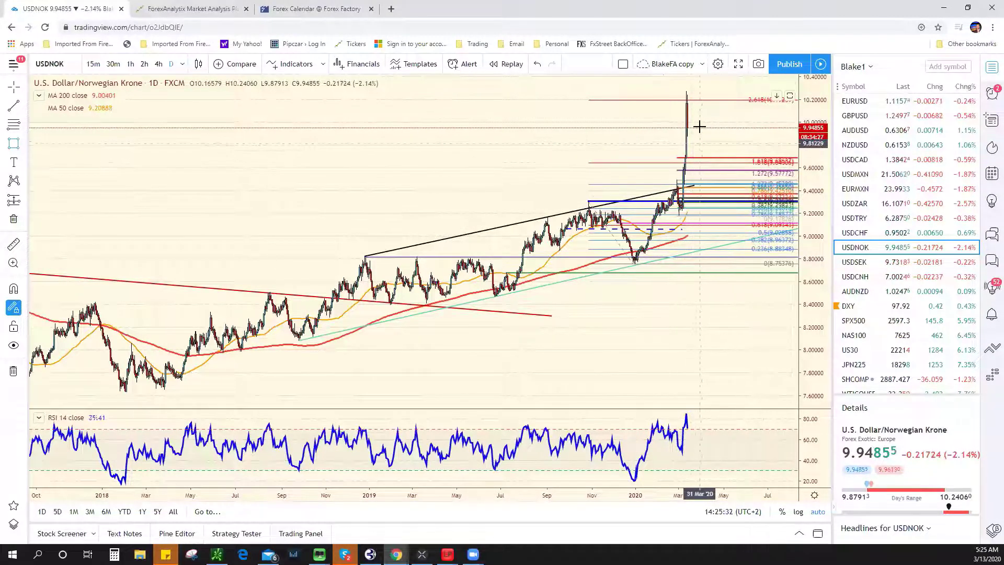
{"action": "scroll", "coordinate": [693, 171], "scroll_direction": "down", "scroll_amount": 5}
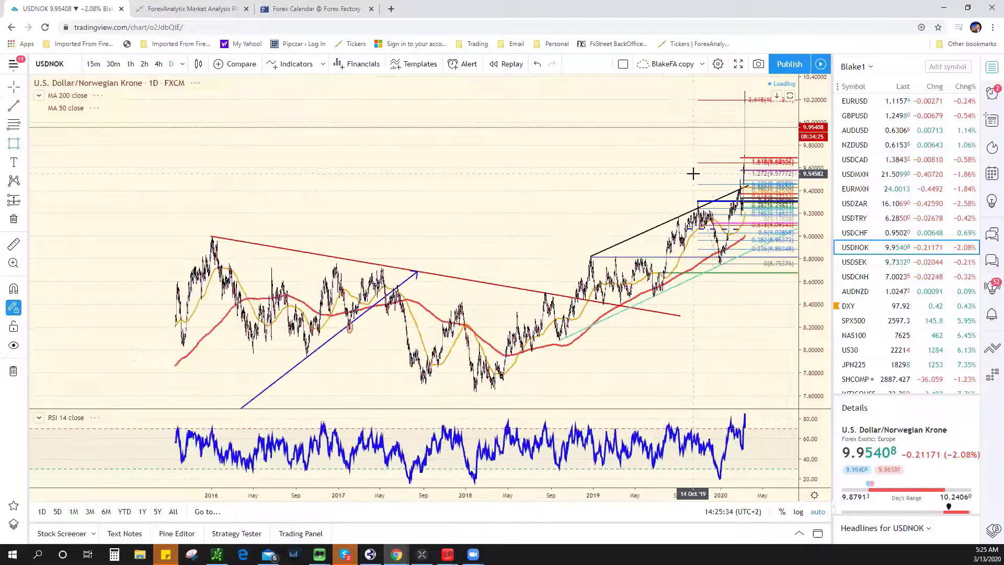
{"action": "left_click", "coordinate": [13, 125]}
{"action": "left_click", "coordinate": [223, 179]}
Step: Draw a USDNOK Fib retracement from the early-2016 high down to about 7.62, then open USDJPY
{"action": "left_click", "coordinate": [240, 210]}
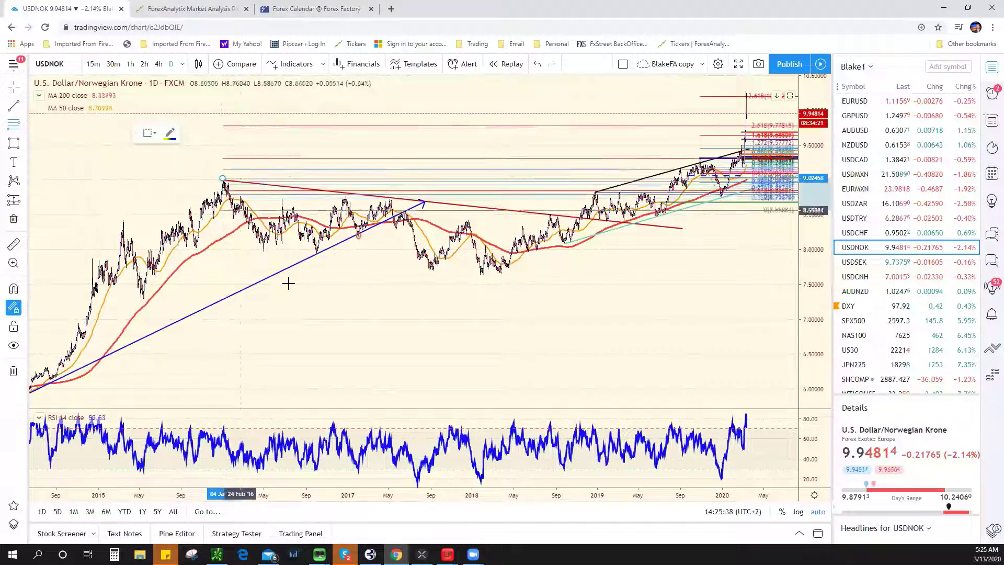
{"action": "left_click", "coordinate": [297, 275]}
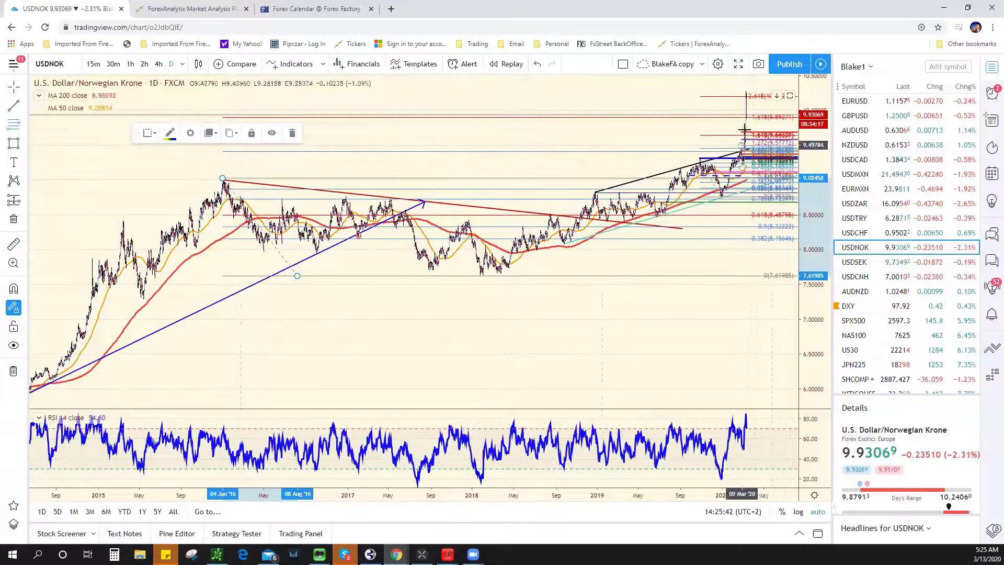
{"action": "scroll", "coordinate": [719, 283], "scroll_direction": "up", "scroll_amount": 3}
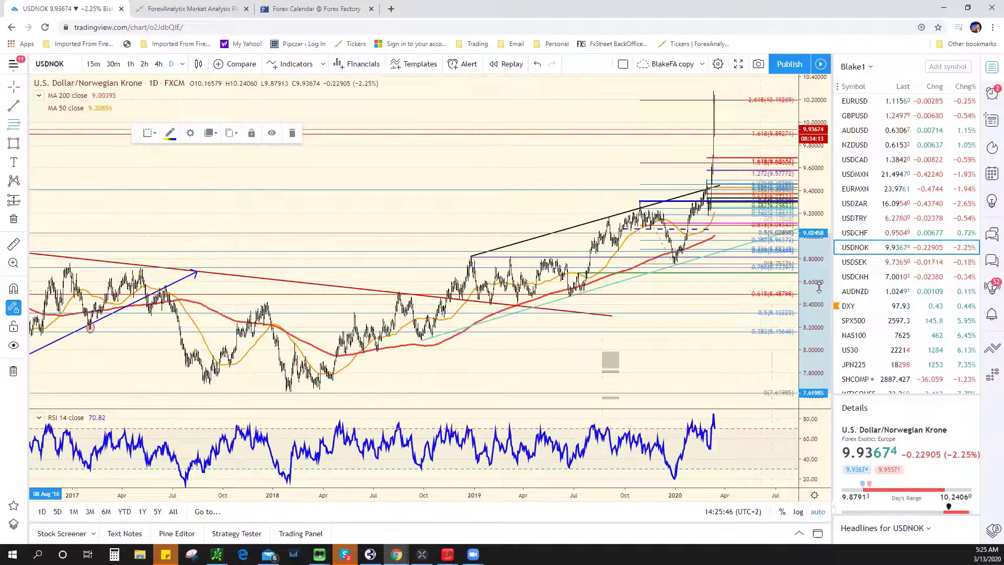
{"action": "scroll", "coordinate": [937, 323], "scroll_direction": "down", "scroll_amount": 3}
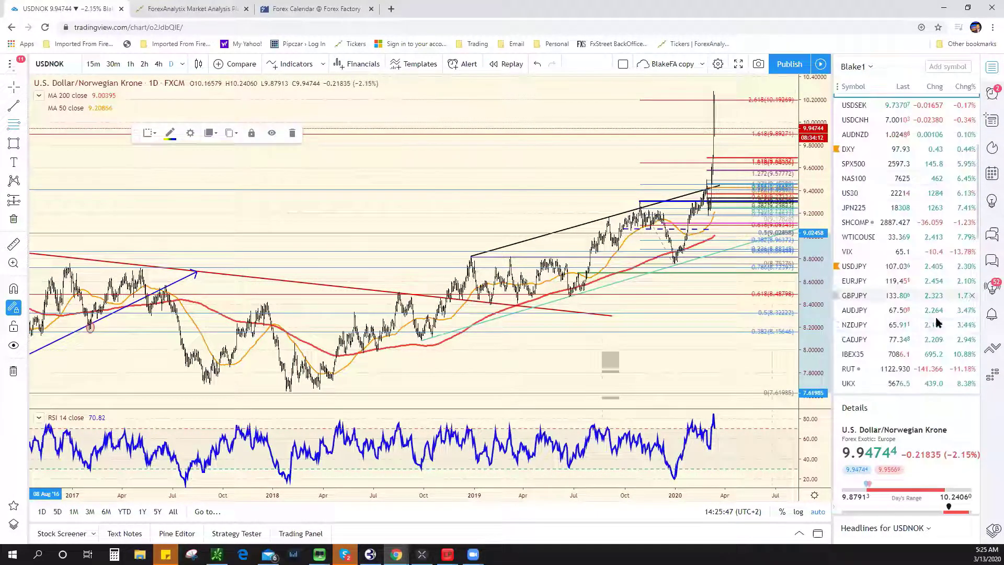
{"action": "left_click", "coordinate": [887, 271]}
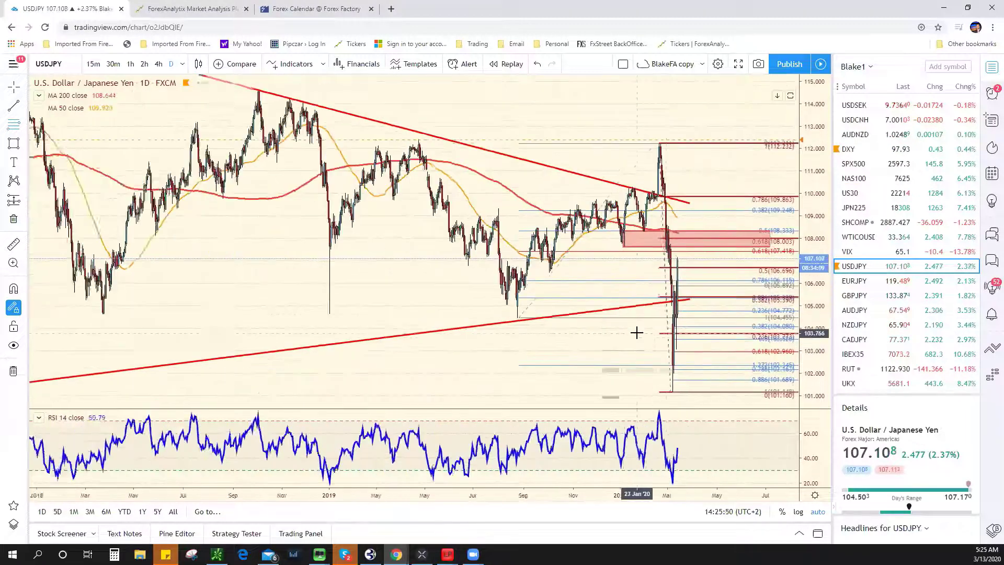
Step: Switch USDJPY to 1-hour candles and delete the Fib retracement anchored at the March 9 low
{"action": "scroll", "coordinate": [636, 332], "scroll_direction": "up", "scroll_amount": 3}
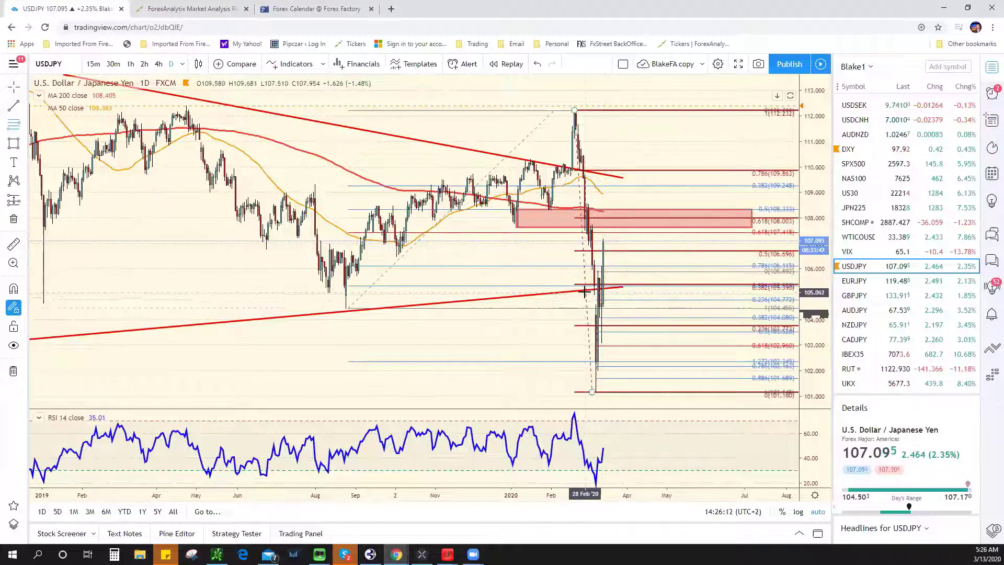
{"action": "left_click", "coordinate": [130, 64]}
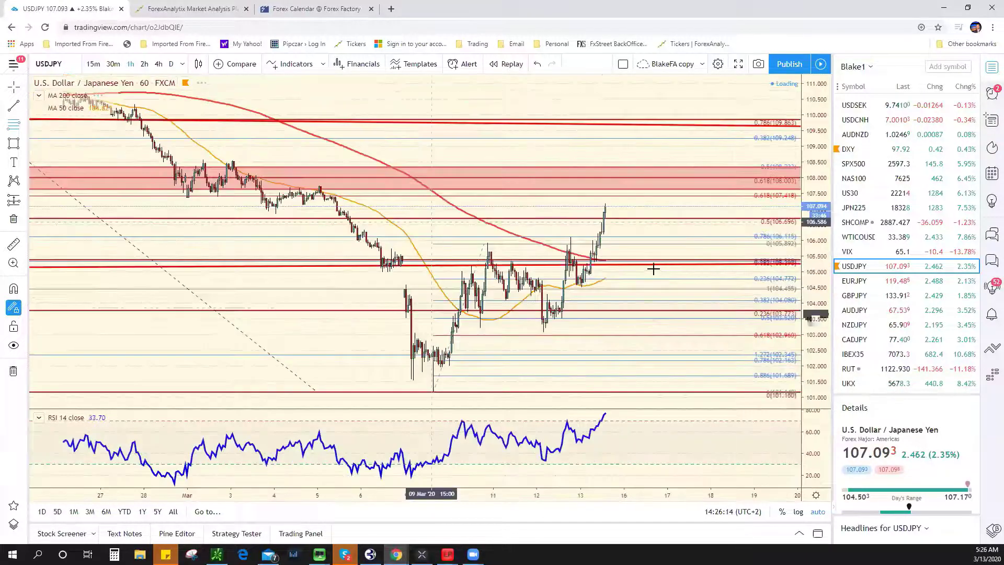
{"action": "left_click", "coordinate": [486, 250]}
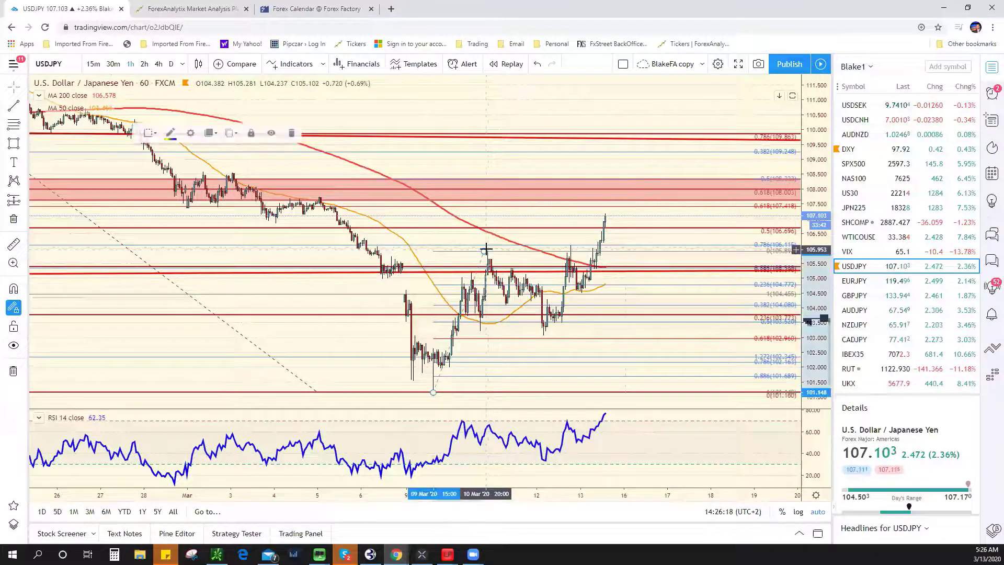
{"action": "key", "text": "Delete"}
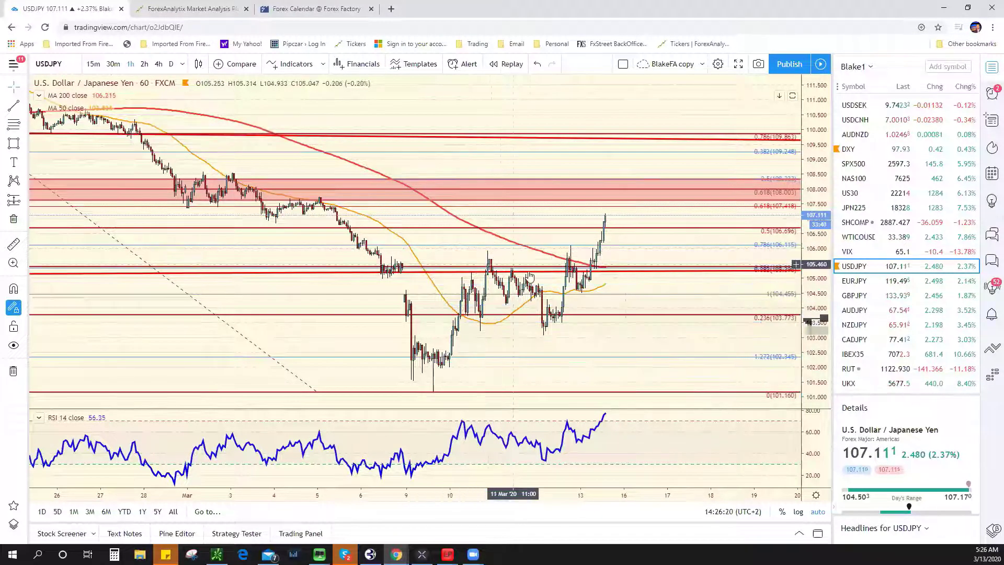
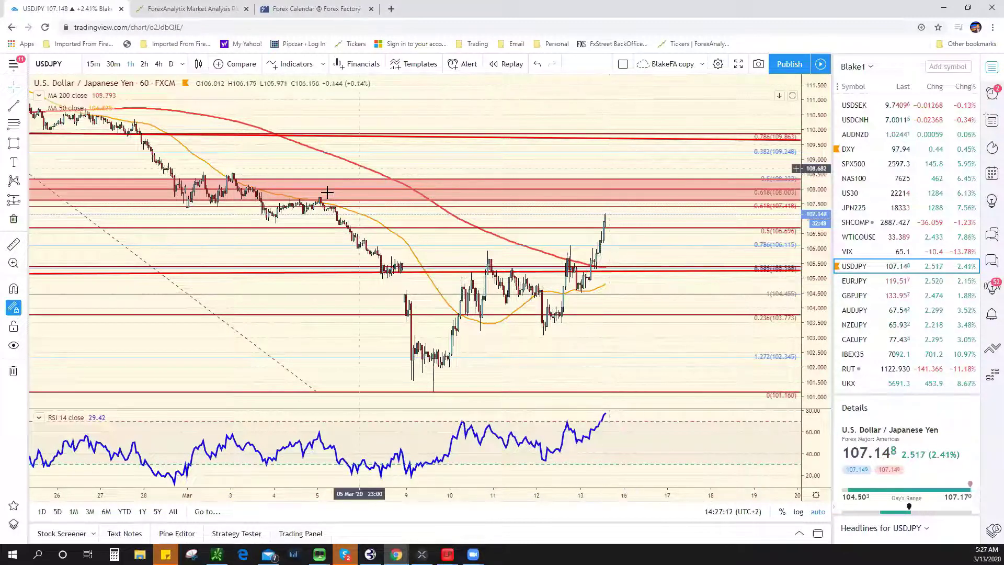
Step: Zoom through the daily USDJPY trendlines and Fibonacci levels, then switch to 4h bars
{"action": "left_click", "coordinate": [171, 63]}
{"action": "scroll", "coordinate": [516, 298], "scroll_direction": "down", "scroll_amount": 6}
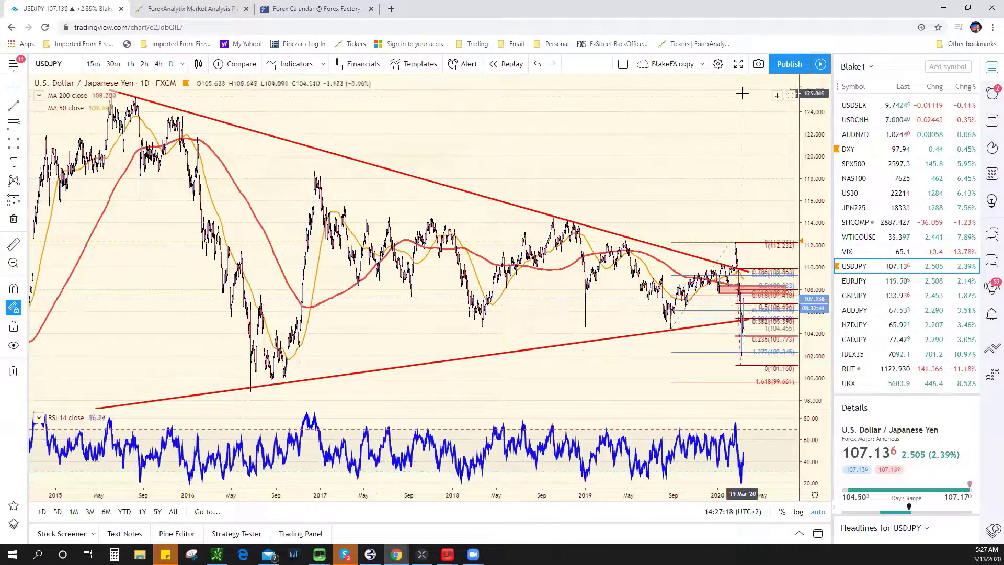
{"action": "scroll", "coordinate": [639, 417], "scroll_direction": "up", "scroll_amount": 4}
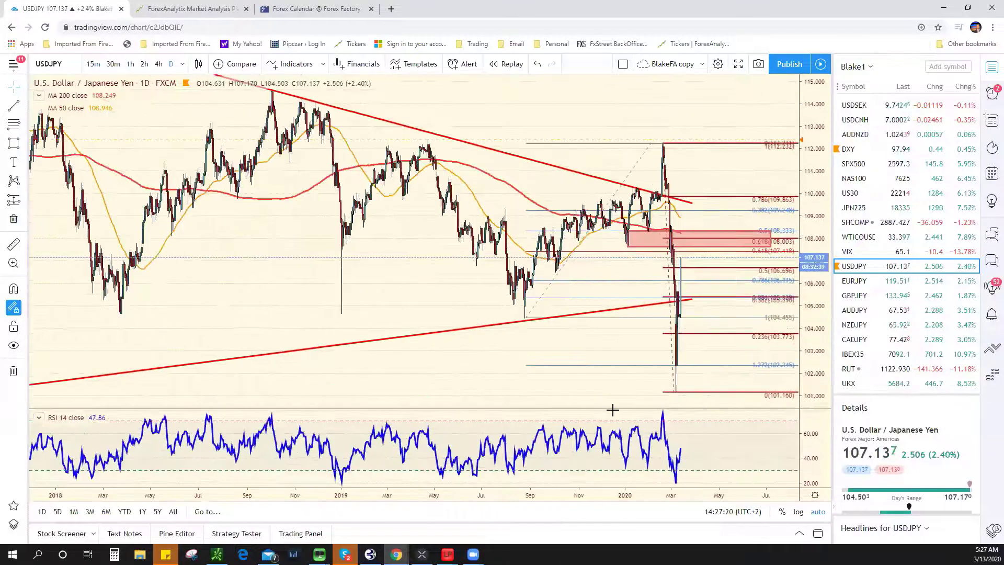
{"action": "scroll", "coordinate": [611, 410], "scroll_direction": "up", "scroll_amount": 2}
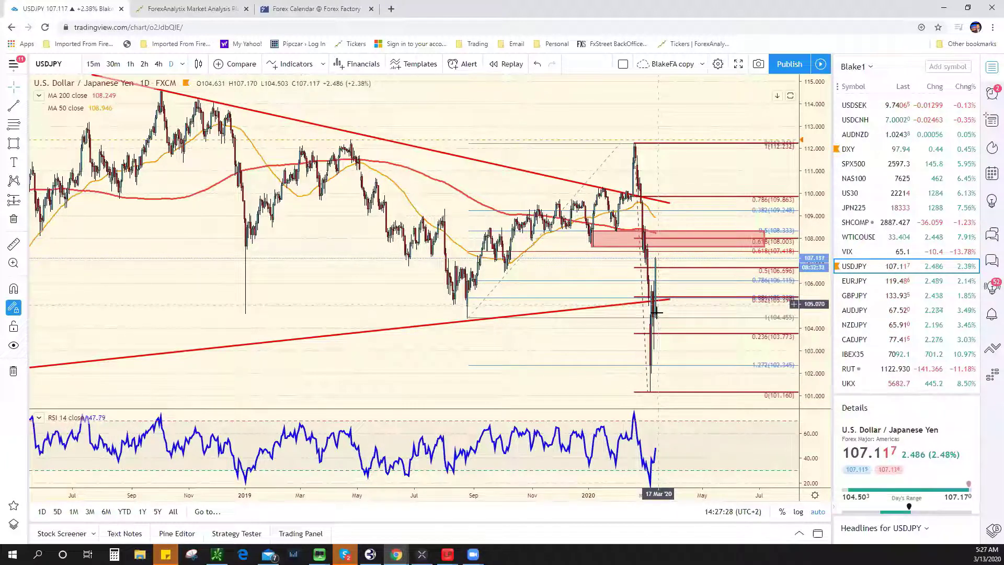
{"action": "scroll", "coordinate": [643, 354], "scroll_direction": "down", "scroll_amount": 8}
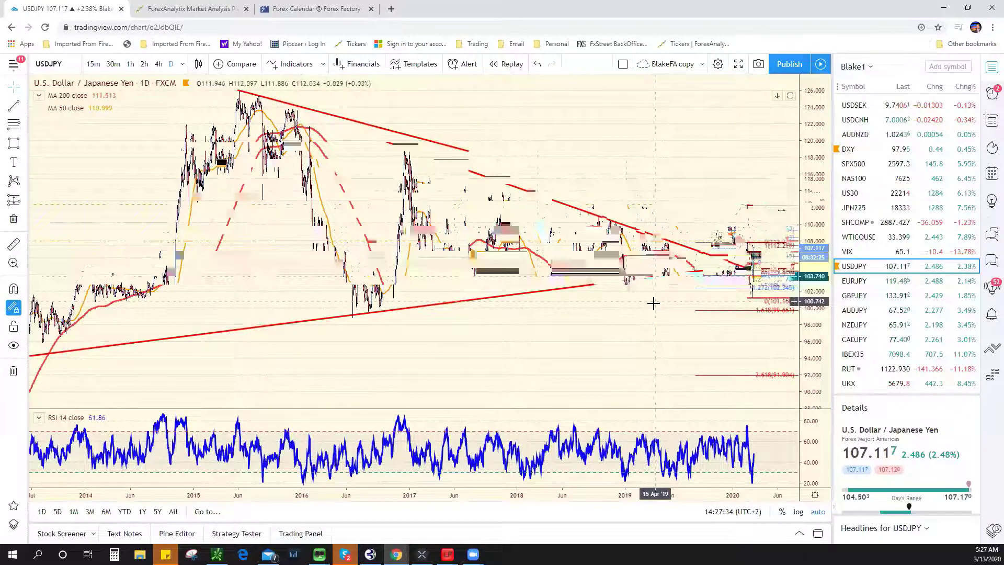
{"action": "scroll", "coordinate": [653, 304], "scroll_direction": "up", "scroll_amount": 8}
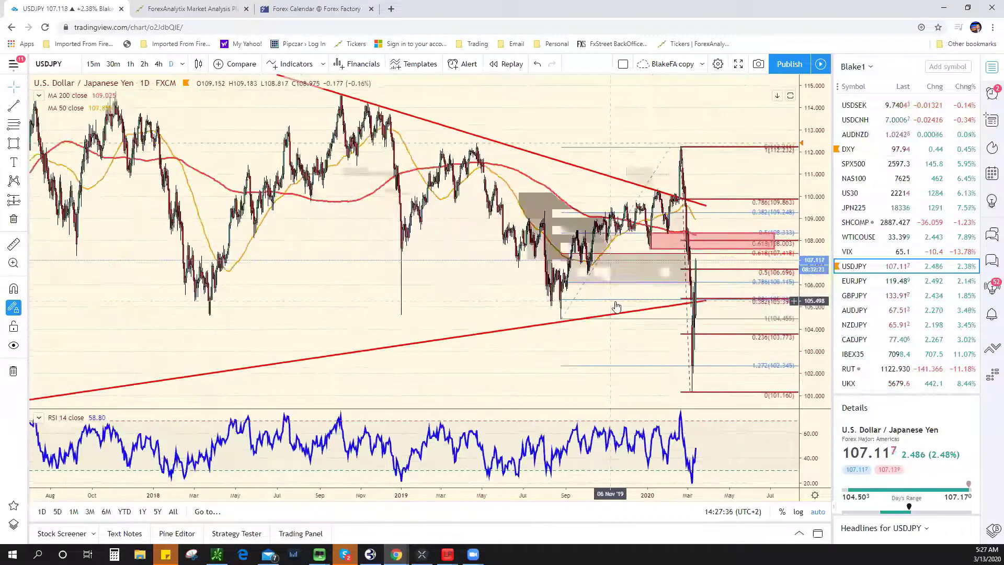
{"action": "scroll", "coordinate": [616, 307], "scroll_direction": "up", "scroll_amount": 1}
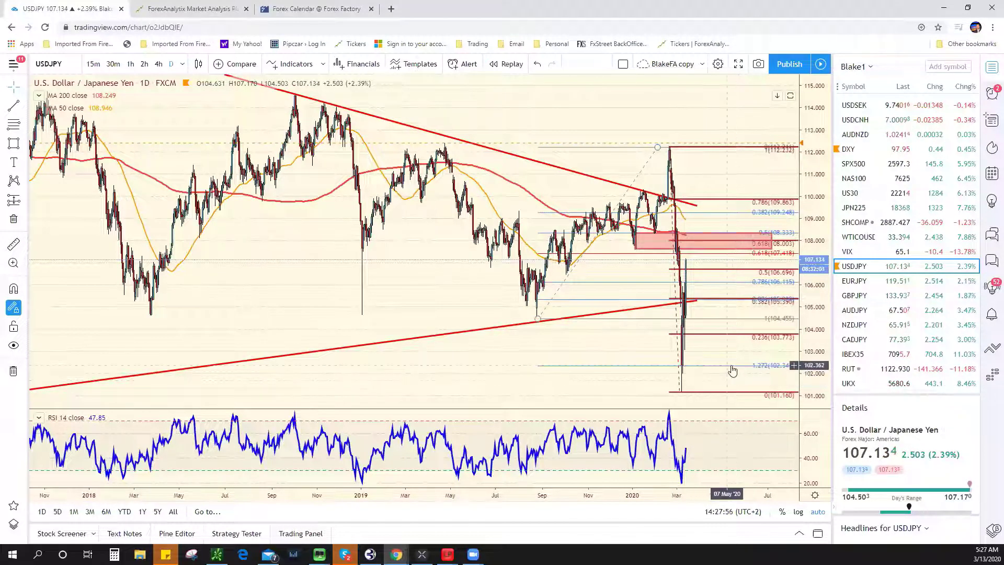
{"action": "left_click", "coordinate": [158, 63]}
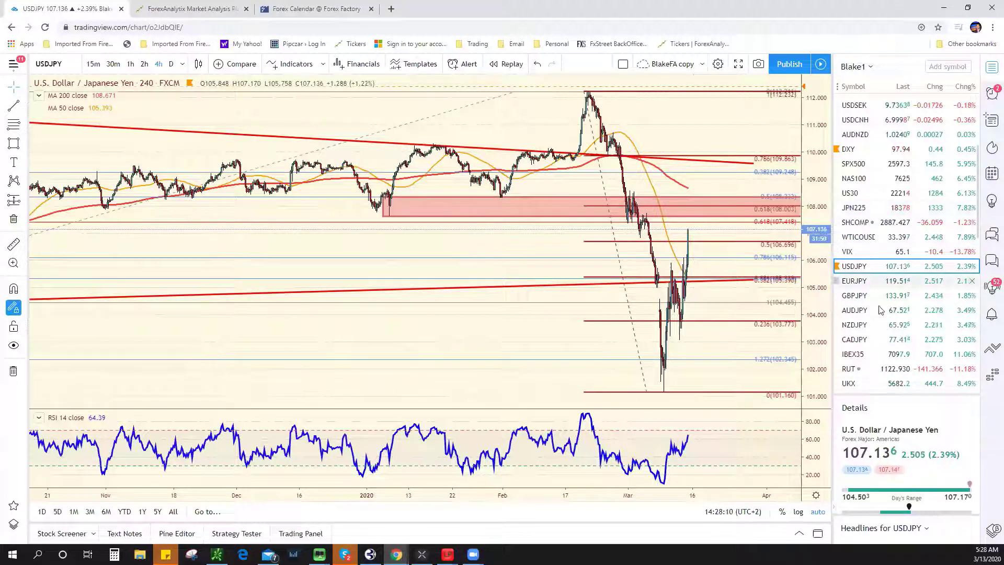
Step: Load JPN225 from the watchlist and set the chart interval to 15 minutes
{"action": "scroll", "coordinate": [882, 334], "scroll_direction": "down", "scroll_amount": 2}
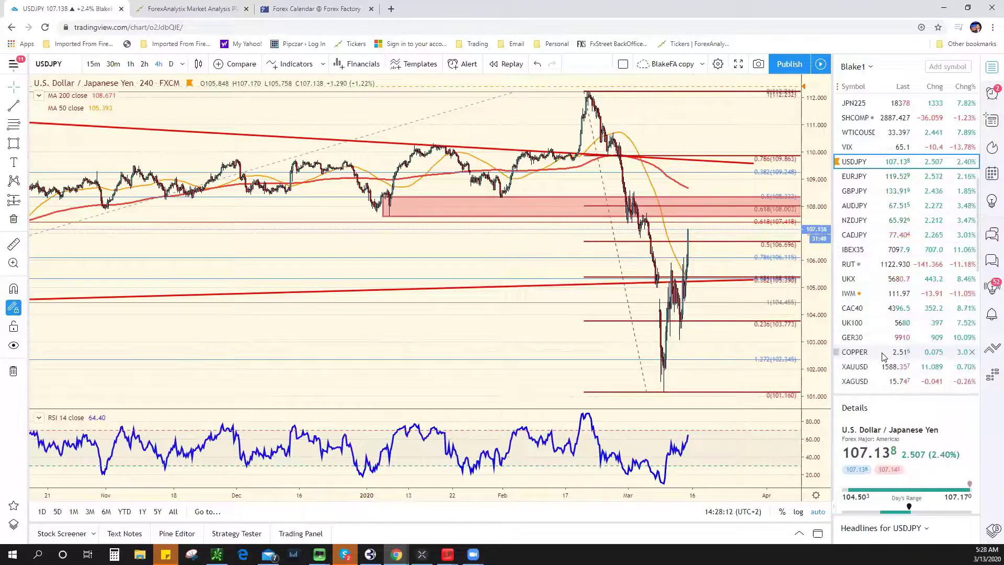
{"action": "scroll", "coordinate": [884, 357], "scroll_direction": "up", "scroll_amount": 2}
{"action": "scroll", "coordinate": [898, 302], "scroll_direction": "down", "scroll_amount": 3}
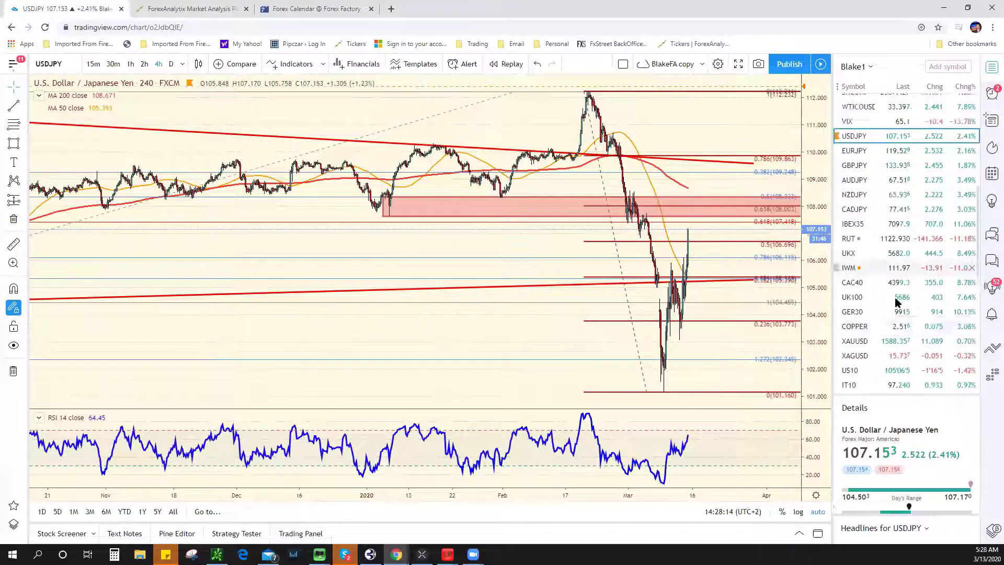
{"action": "scroll", "coordinate": [898, 303], "scroll_direction": "down", "scroll_amount": 1}
{"action": "scroll", "coordinate": [884, 346], "scroll_direction": "down", "scroll_amount": 3}
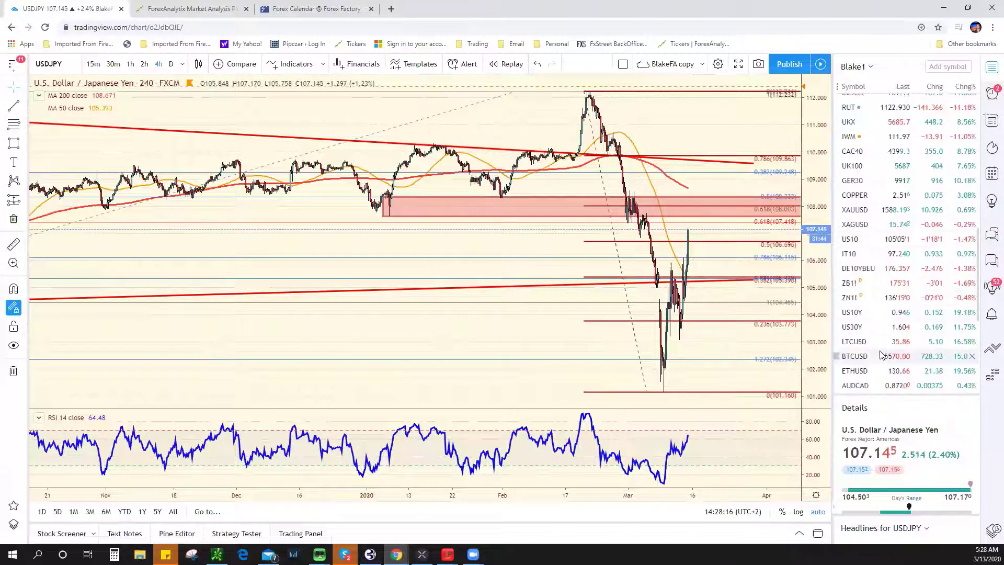
{"action": "scroll", "coordinate": [889, 293], "scroll_direction": "up", "scroll_amount": 2}
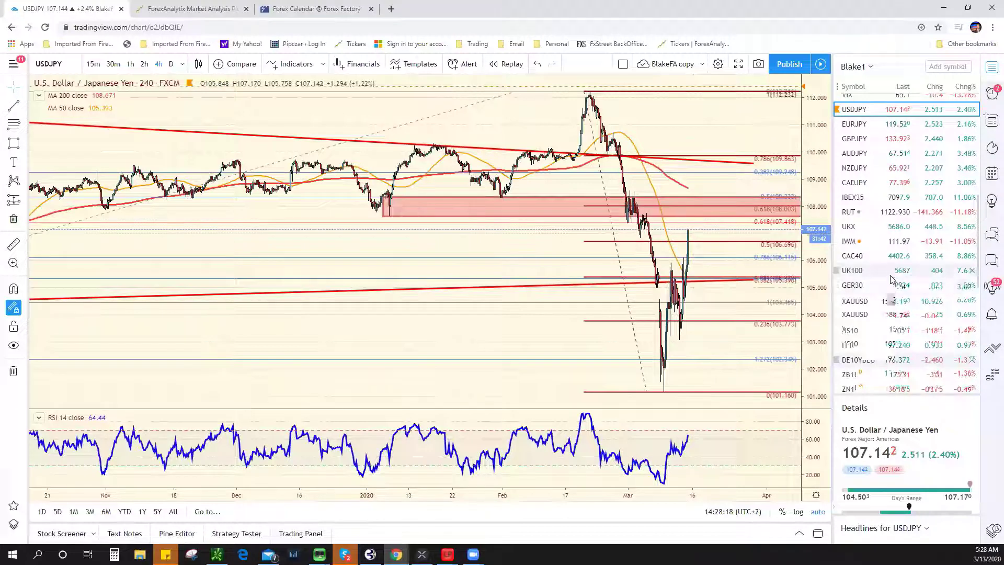
{"action": "scroll", "coordinate": [885, 335], "scroll_direction": "up", "scroll_amount": 1}
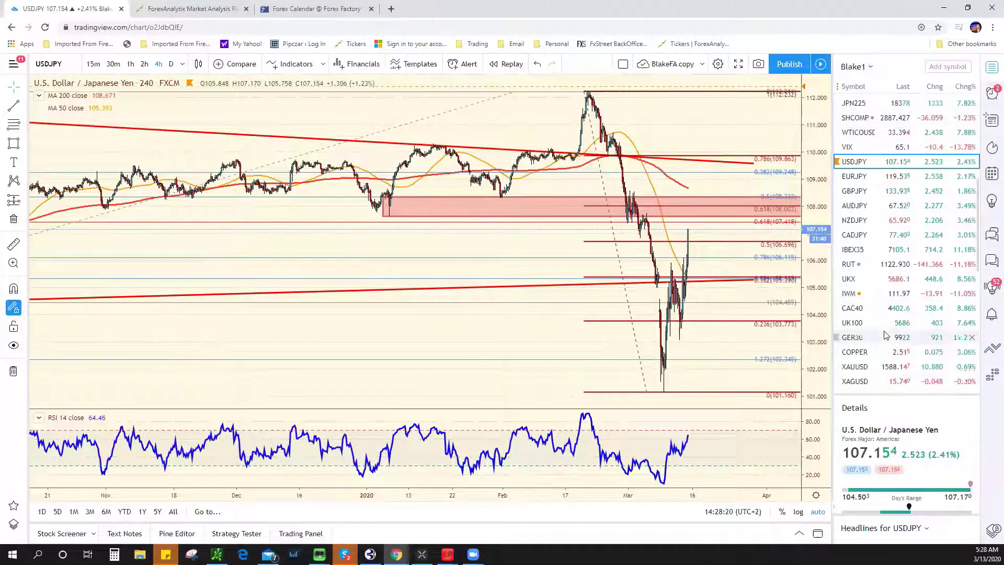
{"action": "scroll", "coordinate": [889, 272], "scroll_direction": "up", "scroll_amount": 2}
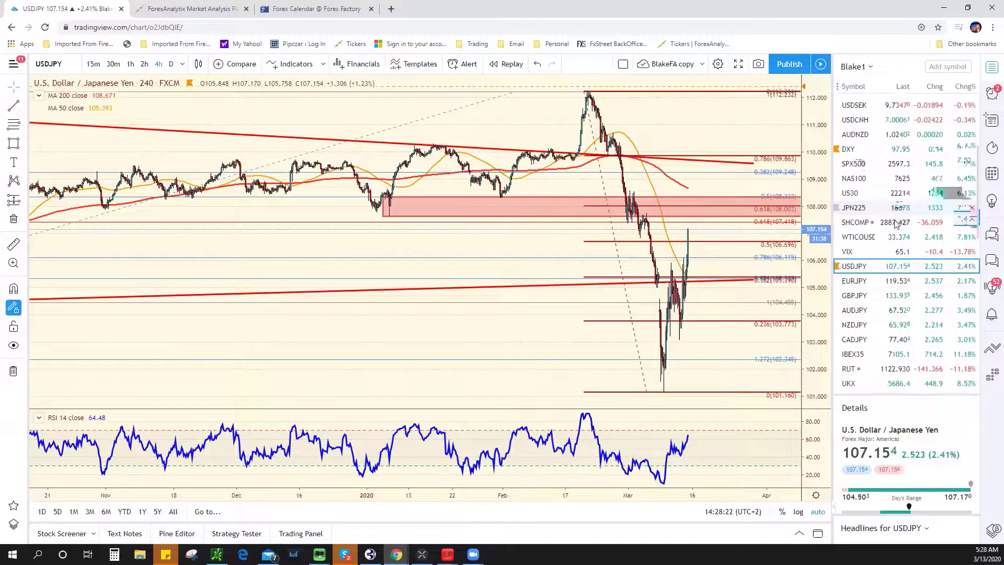
{"action": "left_click", "coordinate": [892, 207]}
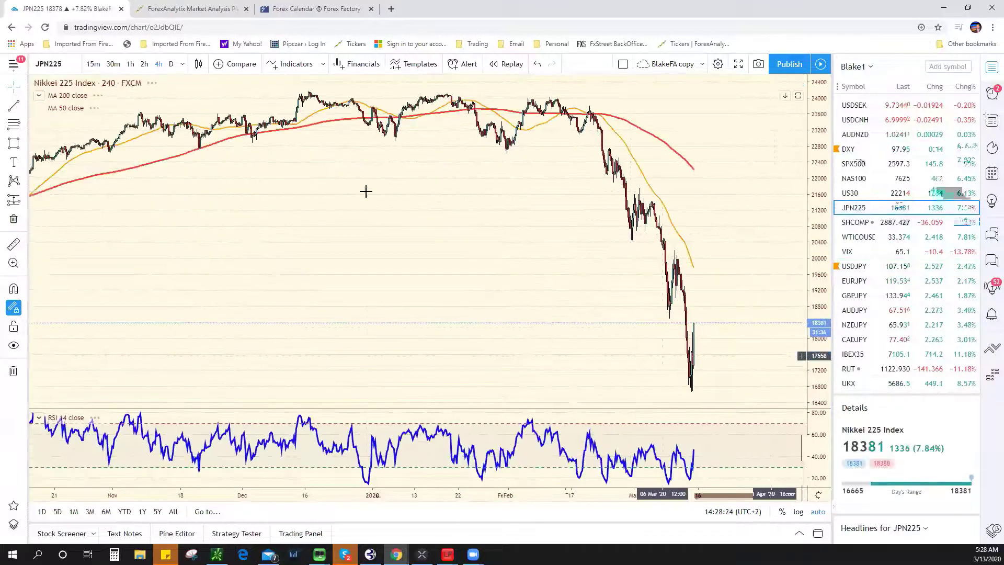
{"action": "type", "text": "15"}
{"action": "key", "text": "Return"}
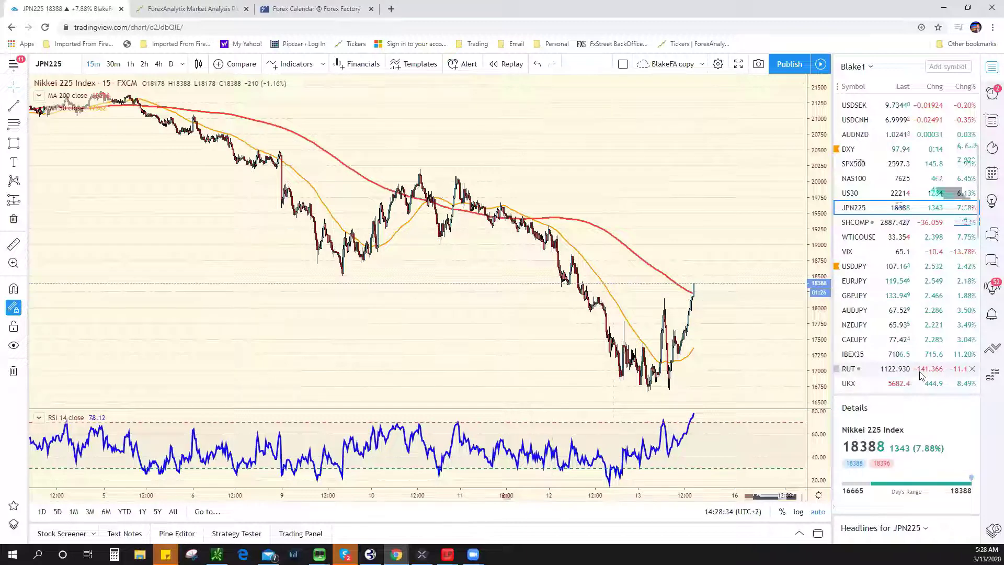
Step: Switch to the ForexAnalytix Market Analysis dashboard with its Active Tickers table
{"action": "left_click", "coordinate": [199, 10]}
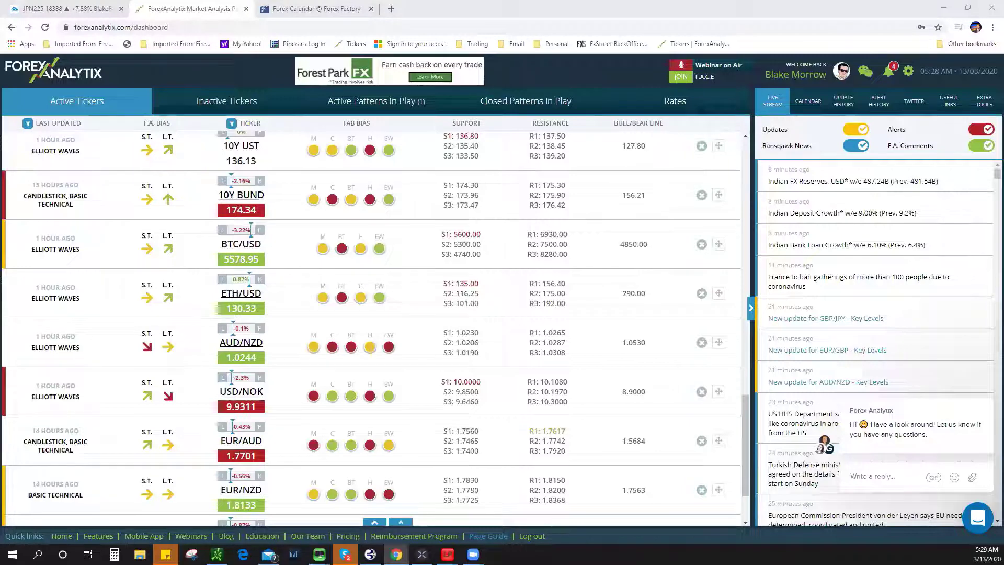
Step: Scroll back through #general and highlight the message about closing USDMXN
{"action": "scroll", "coordinate": [696, 343], "scroll_direction": "up", "scroll_amount": 10}
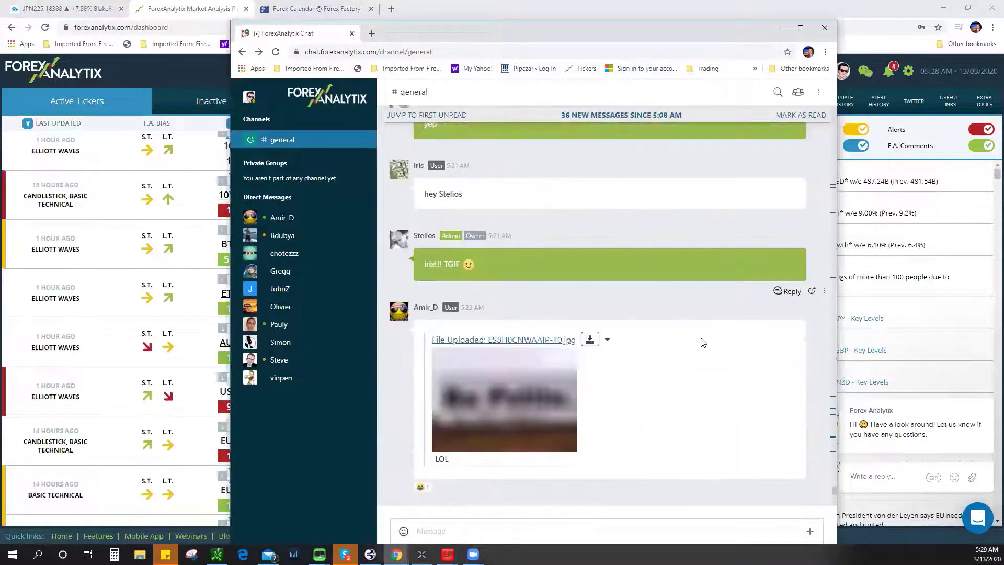
{"action": "scroll", "coordinate": [702, 339], "scroll_direction": "up", "scroll_amount": 10}
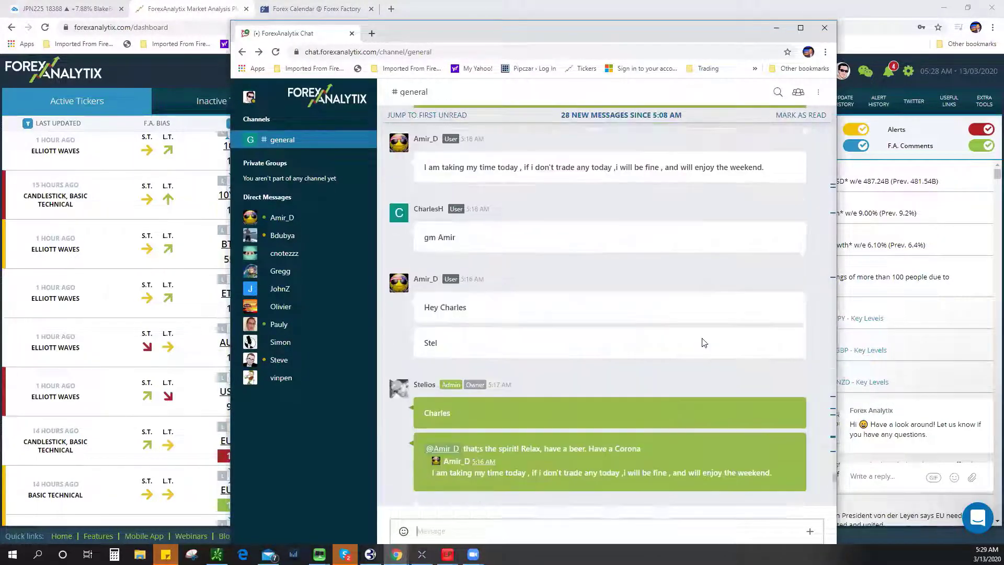
{"action": "scroll", "coordinate": [704, 342], "scroll_direction": "up", "scroll_amount": 10}
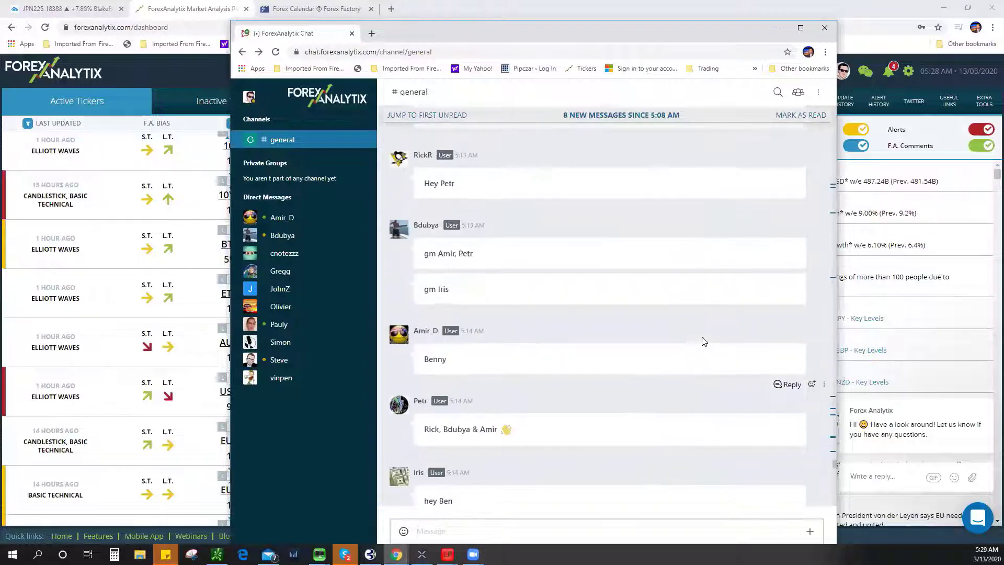
{"action": "scroll", "coordinate": [701, 339], "scroll_direction": "up", "scroll_amount": 3}
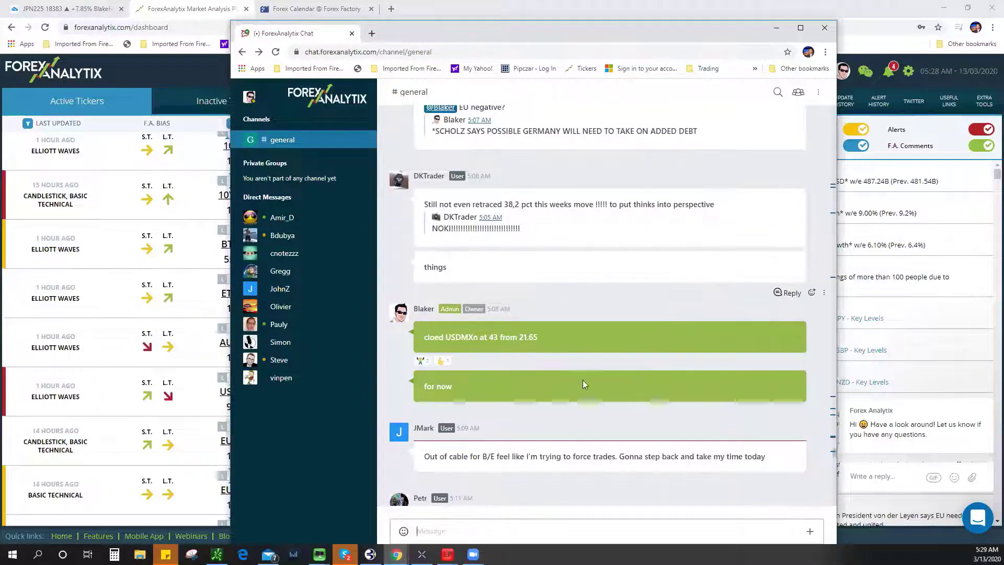
{"action": "left_click_drag", "start_coordinate": [484, 337], "coordinate": [538, 338]}
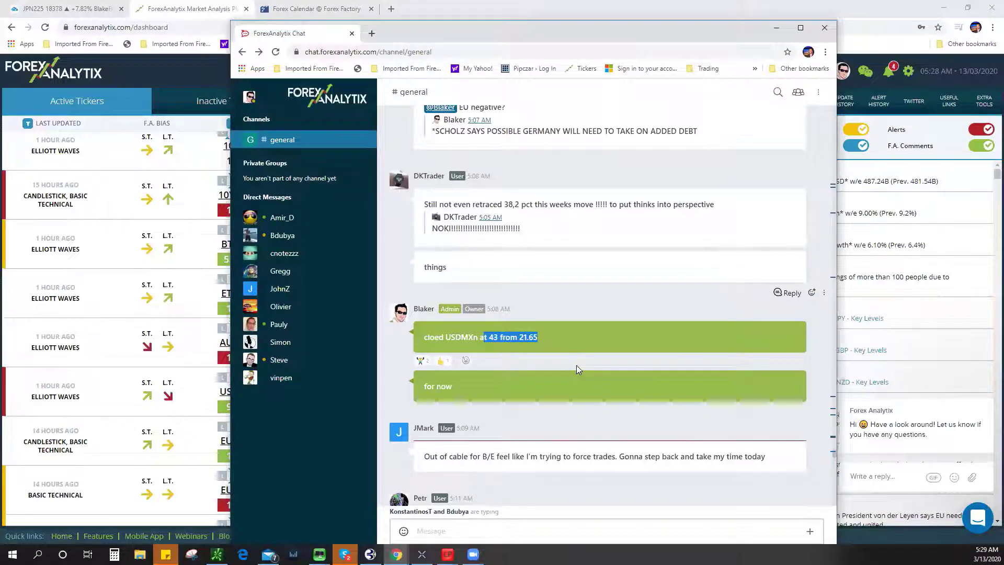
Step: Skim the remaining #general trade posts and close the ForexAnalytix Chat window
{"action": "scroll", "coordinate": [577, 365], "scroll_direction": "up", "scroll_amount": 10}
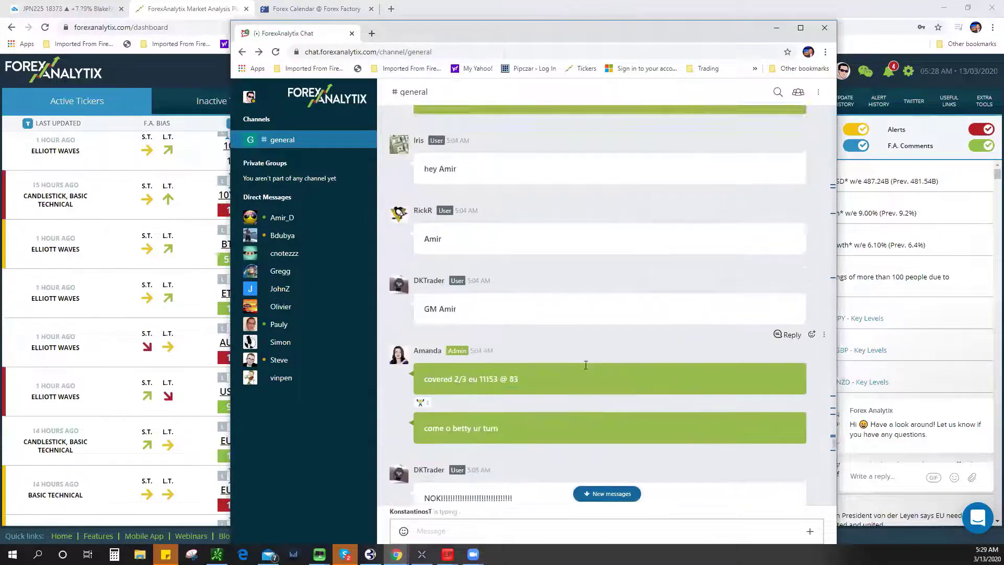
{"action": "scroll", "coordinate": [585, 365], "scroll_direction": "down", "scroll_amount": 10}
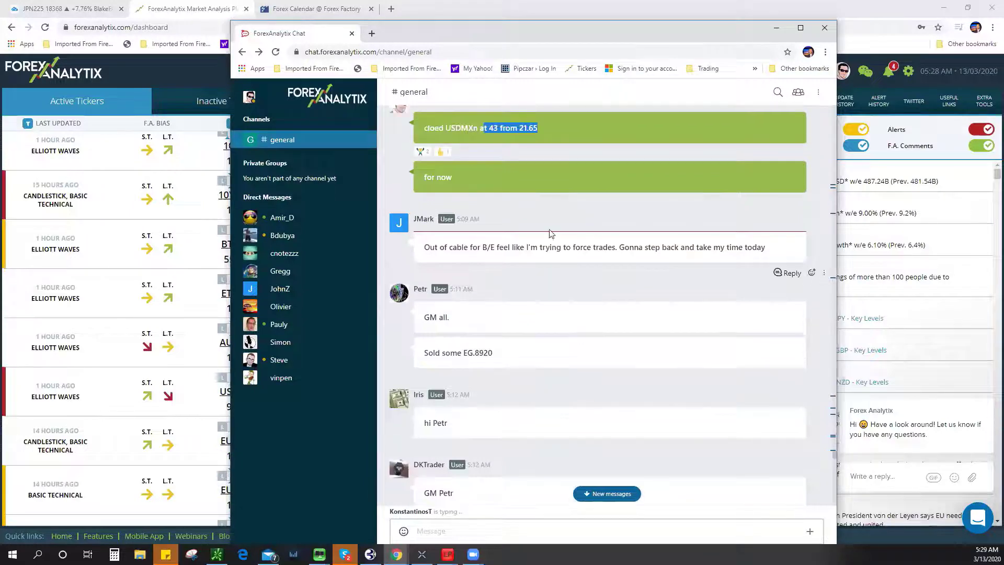
{"action": "scroll", "coordinate": [516, 172], "scroll_direction": "up", "scroll_amount": 2}
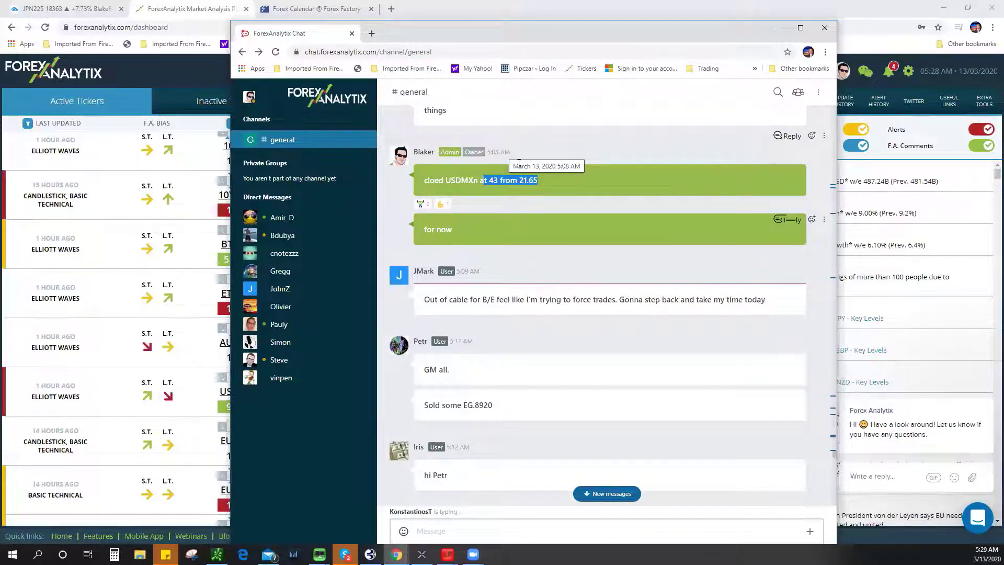
{"action": "scroll", "coordinate": [732, 314], "scroll_direction": "down", "scroll_amount": 10}
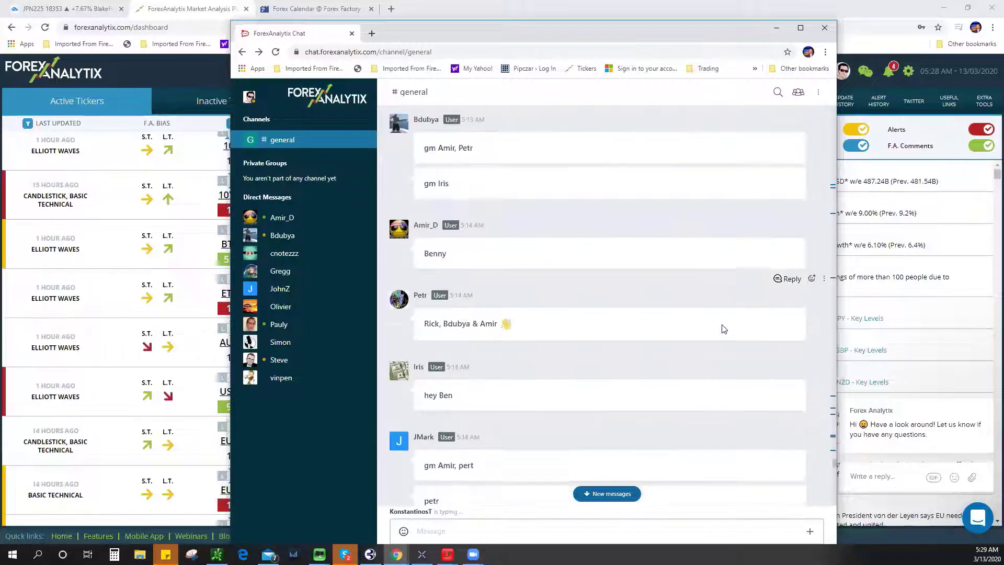
{"action": "scroll", "coordinate": [724, 328], "scroll_direction": "down", "scroll_amount": 15}
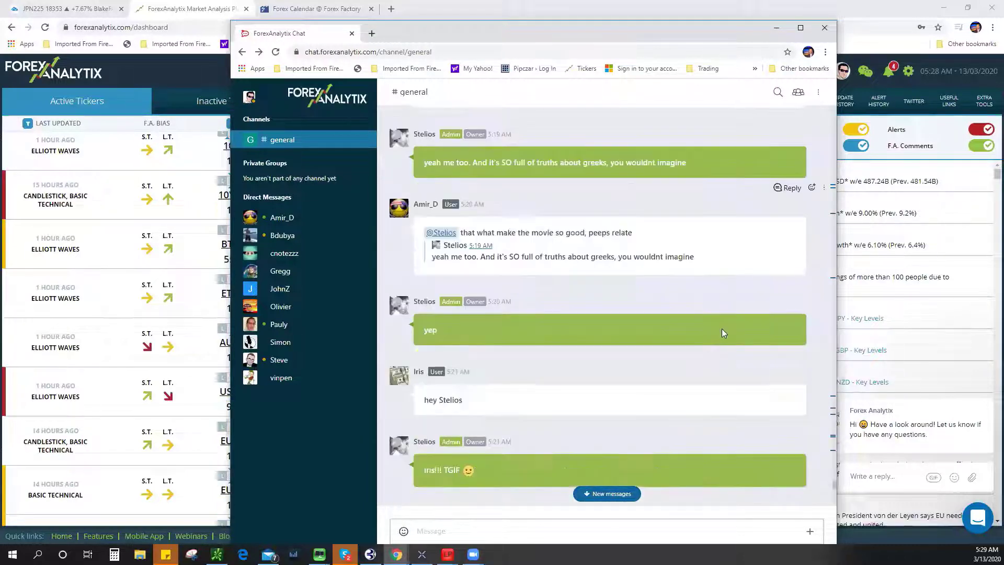
{"action": "scroll", "coordinate": [722, 330], "scroll_direction": "down", "scroll_amount": 15}
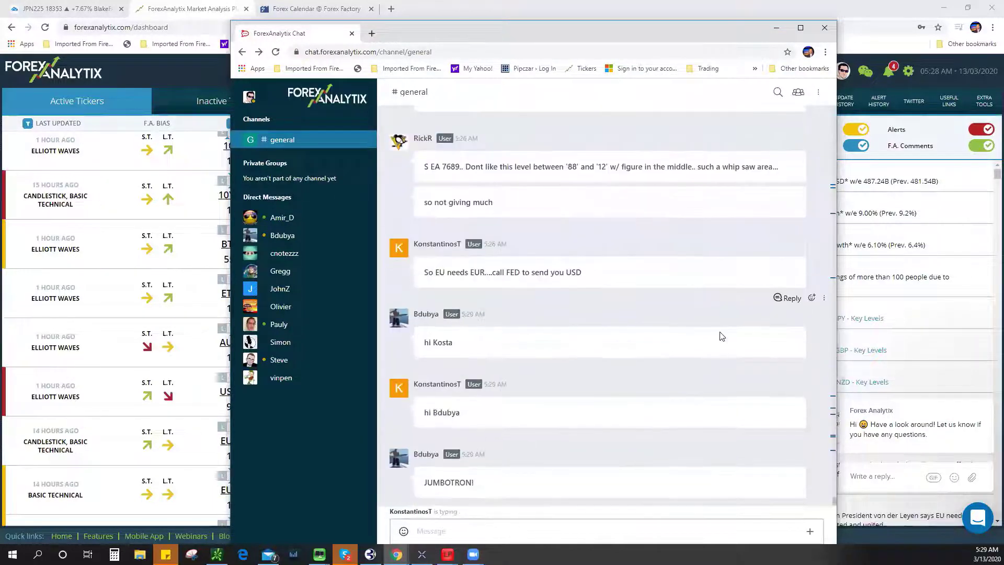
{"action": "scroll", "coordinate": [720, 333], "scroll_direction": "up", "scroll_amount": 15}
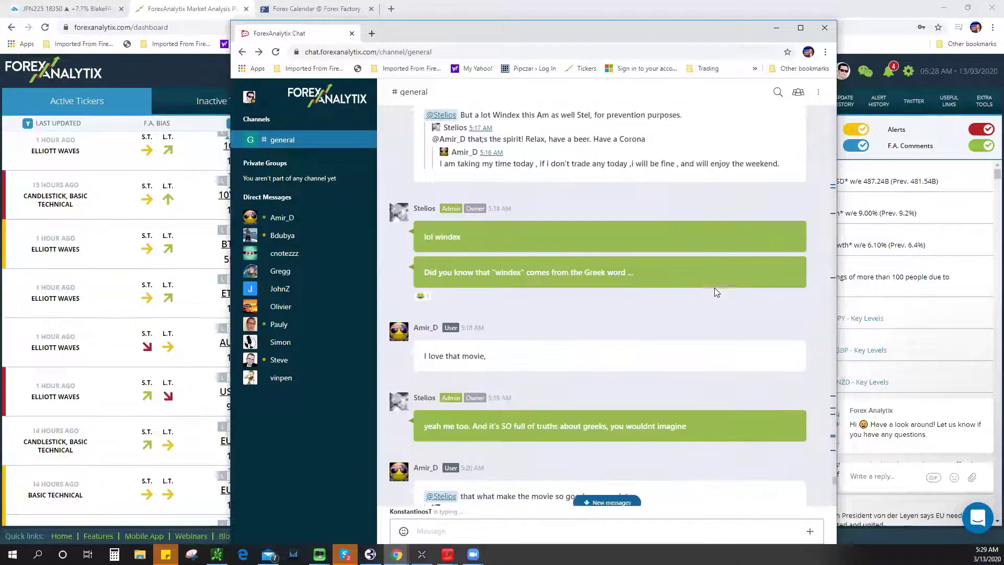
{"action": "scroll", "coordinate": [714, 121], "scroll_direction": "up", "scroll_amount": 4}
{"action": "left_click_drag", "start_coordinate": [342, 33], "coordinate": [348, 32]}
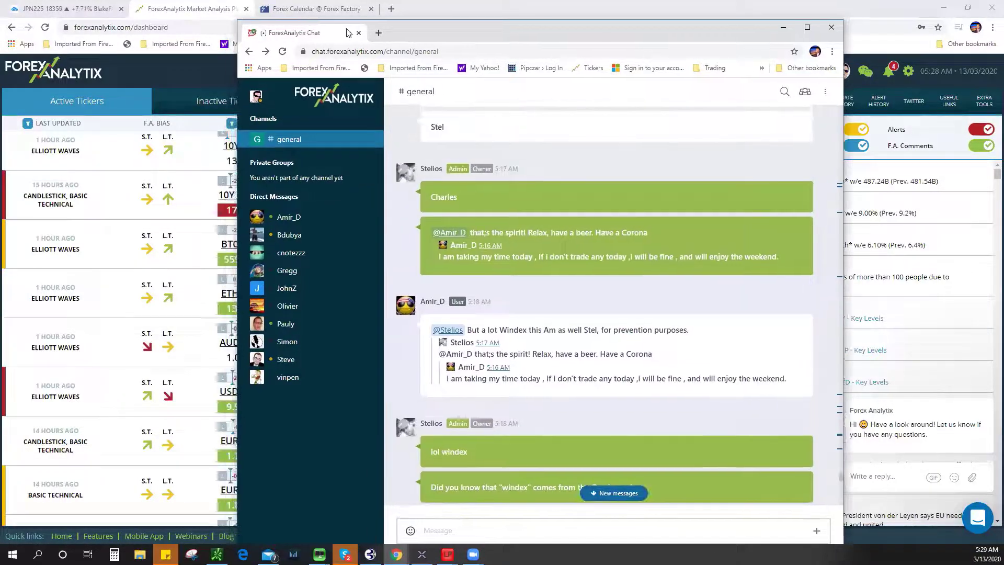
{"action": "left_click", "coordinate": [359, 33]}
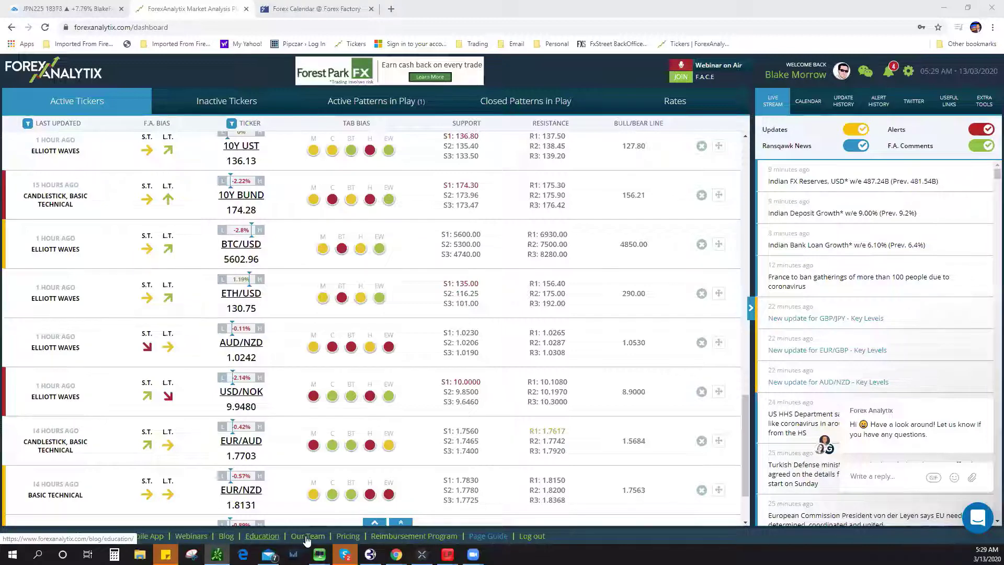
Step: Open the Pricing page and review the Premium $119, Lite $19 and $1.00 trial plans
{"action": "left_click", "coordinate": [348, 536]}
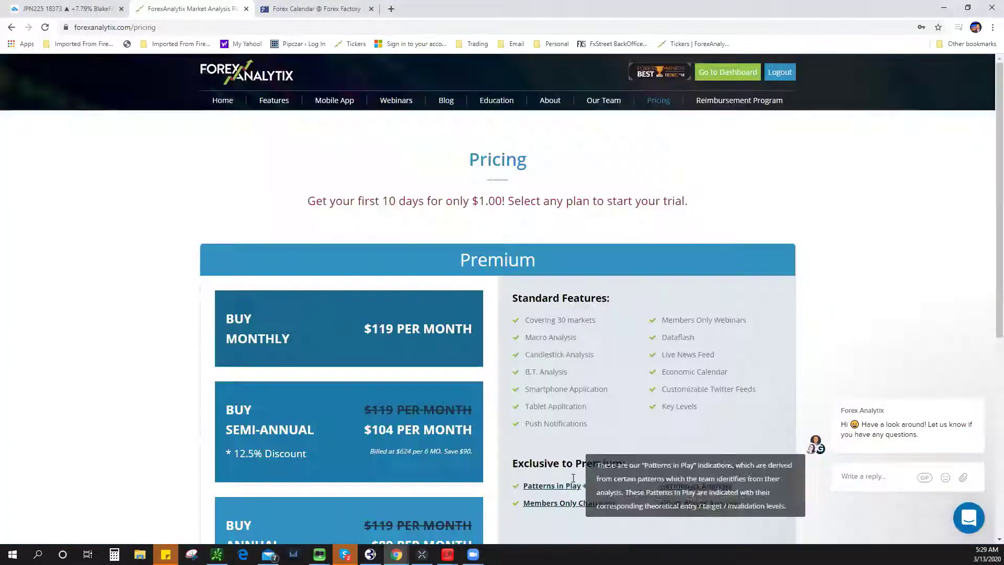
{"action": "scroll", "coordinate": [698, 375], "scroll_direction": "down", "scroll_amount": 7}
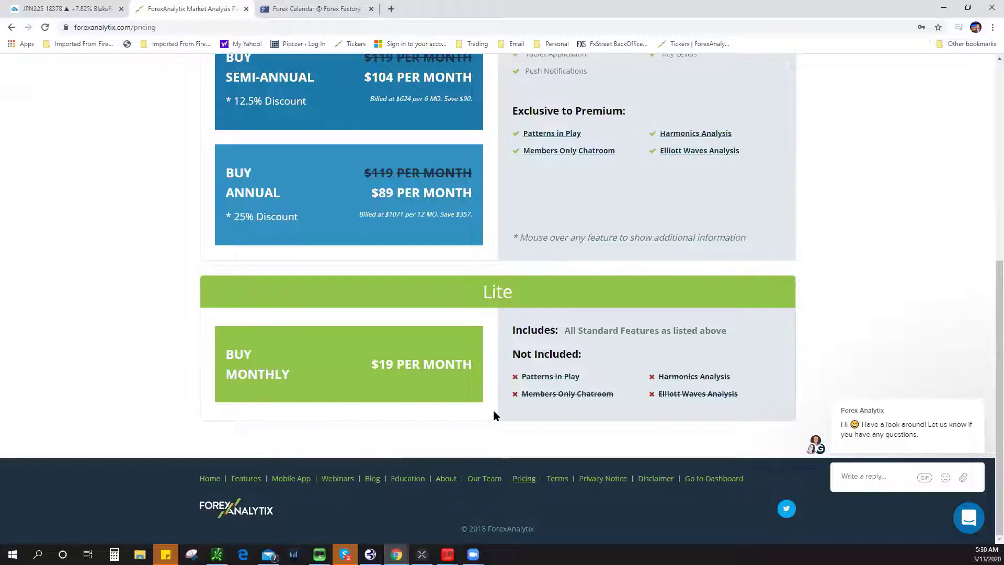
{"action": "scroll", "coordinate": [494, 410], "scroll_direction": "up", "scroll_amount": 7}
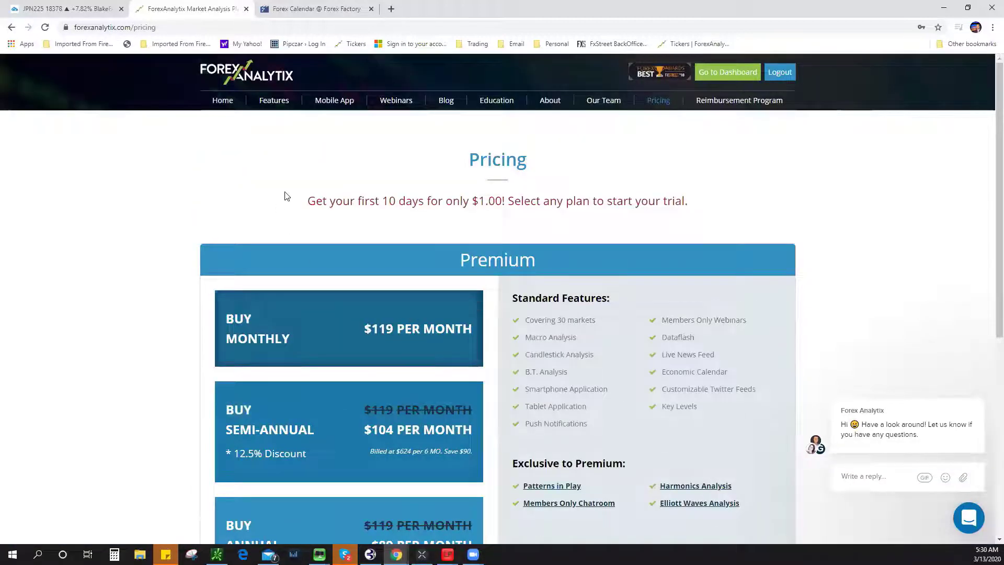
Step: Return to the dashboard, dismiss the DataFlash popup, and show Extra Tools in the side panel
{"action": "left_click", "coordinate": [727, 72]}
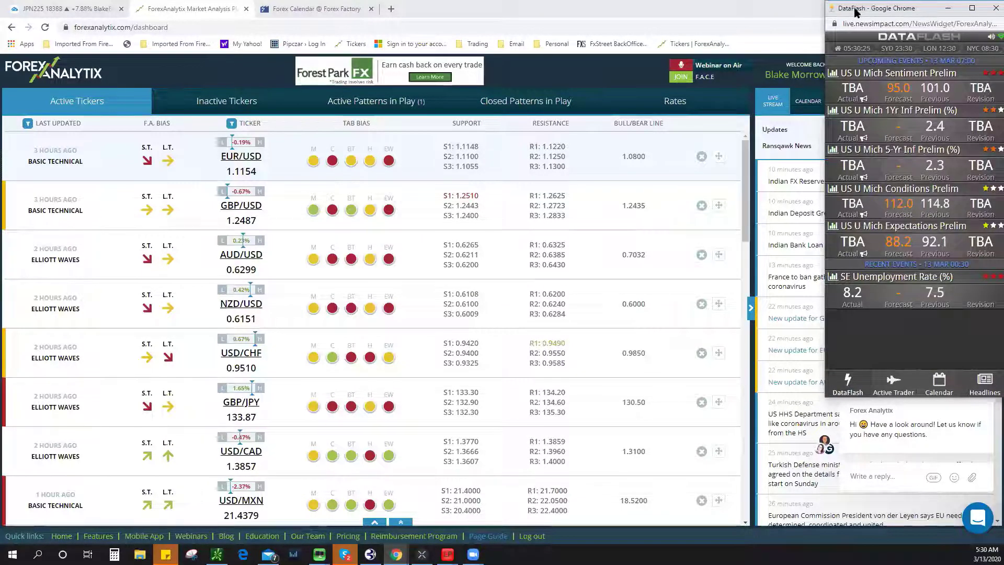
{"action": "left_click_drag", "start_coordinate": [860, 13], "coordinate": [688, 43]}
{"action": "left_click", "coordinate": [821, 38]}
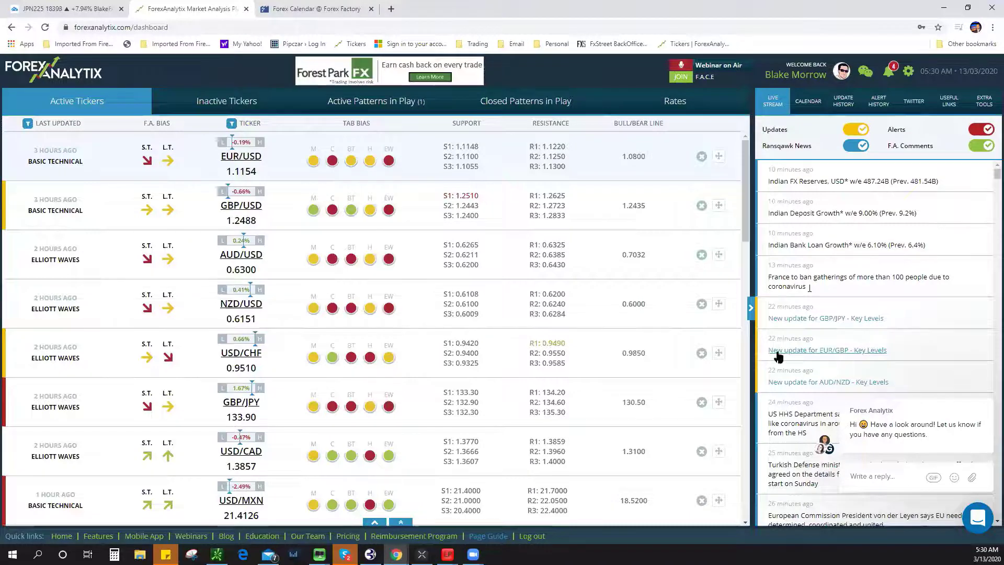
{"action": "left_click", "coordinate": [983, 101]}
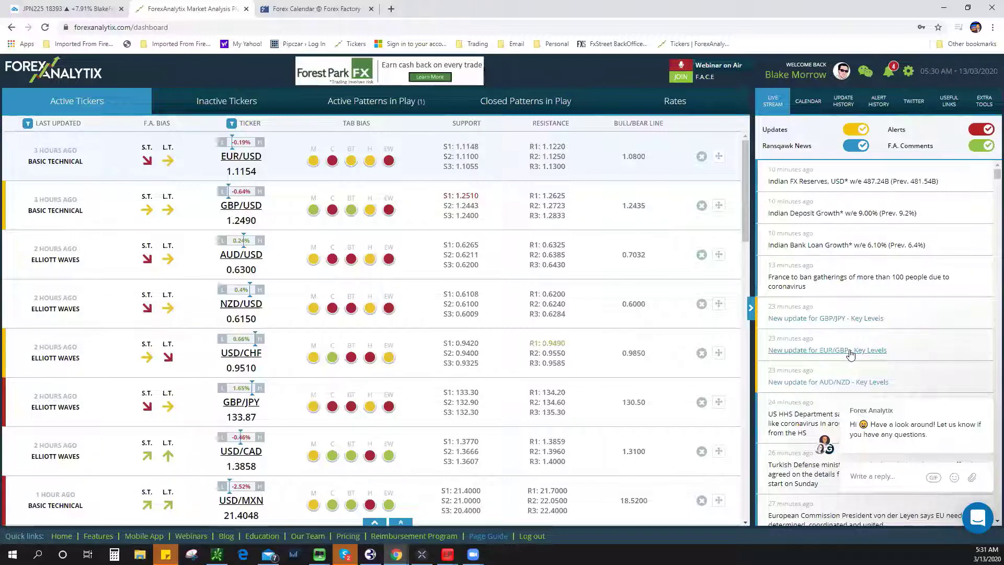
{"action": "mouse_move", "coordinate": [941, 399]}
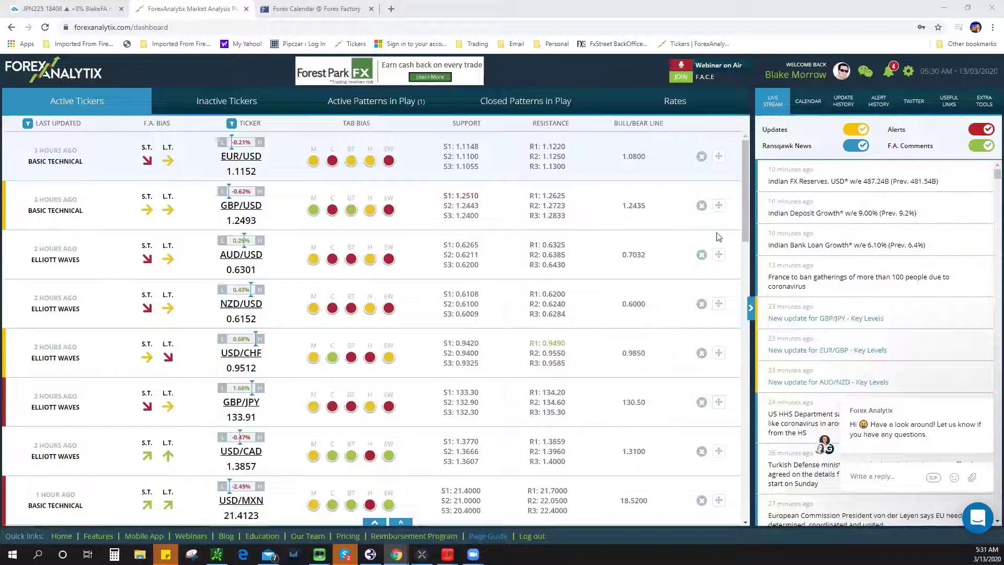
Step: Open USD/MXN's Basic Technical analysis and enlarge its hourly head-and-shoulders chart near 21.55
{"action": "scroll", "coordinate": [352, 345], "scroll_direction": "down", "scroll_amount": 1}
{"action": "scroll", "coordinate": [352, 345], "scroll_direction": "down", "scroll_amount": 2}
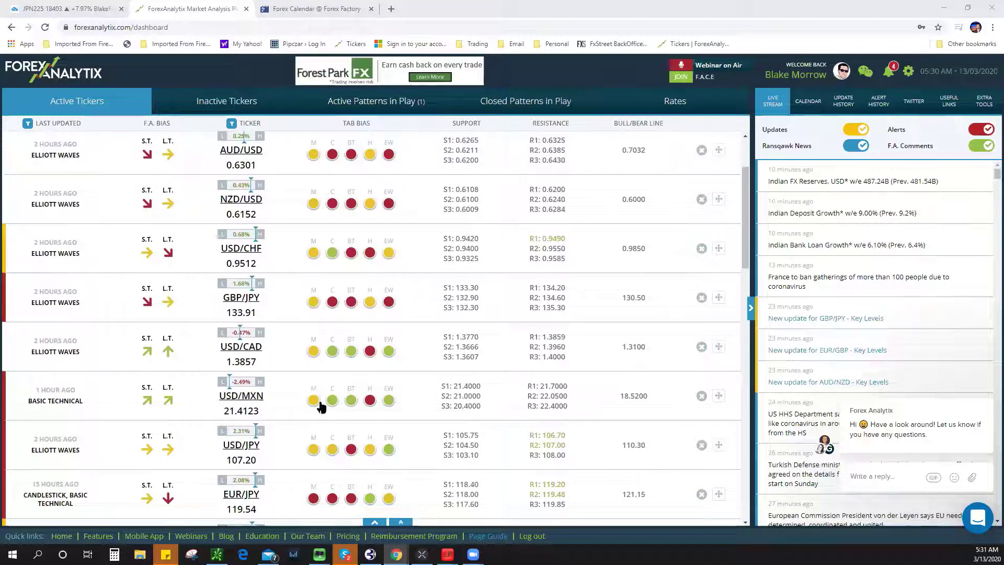
{"action": "left_click", "coordinate": [351, 401]}
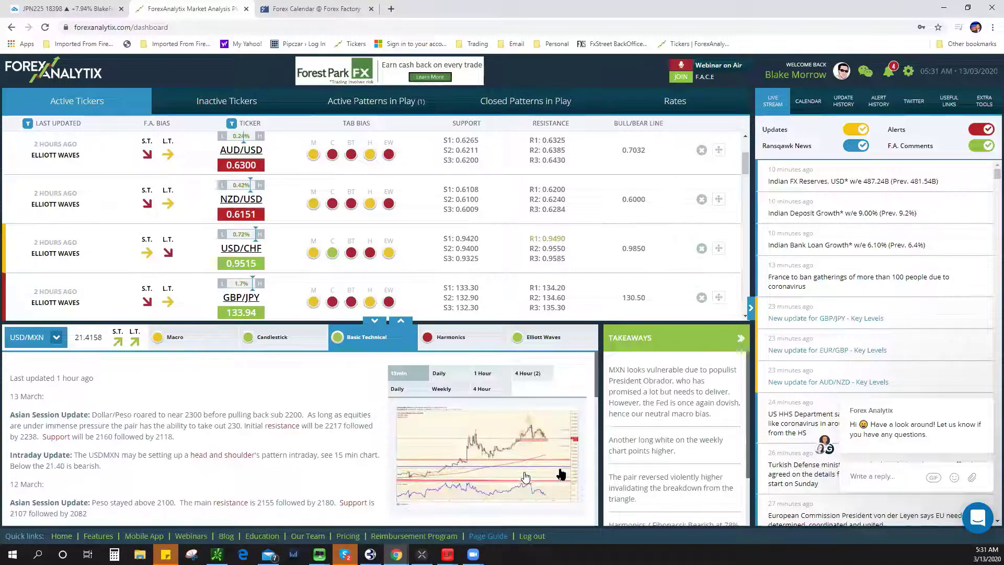
{"action": "left_click", "coordinate": [495, 465]}
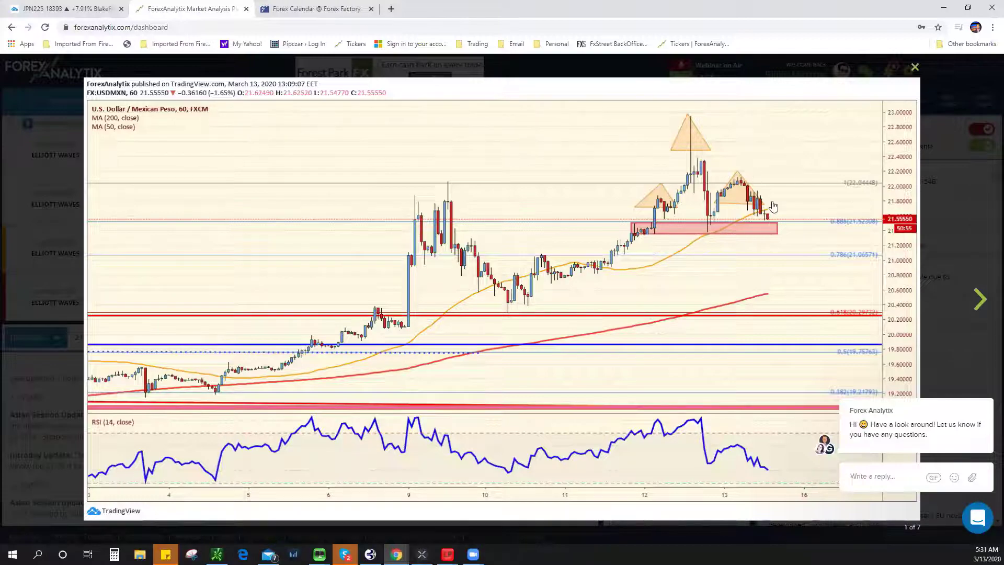
Step: Close the USD/MXN chart lightbox and return to TradingView's six-chart daily layout
{"action": "left_click", "coordinate": [914, 67]}
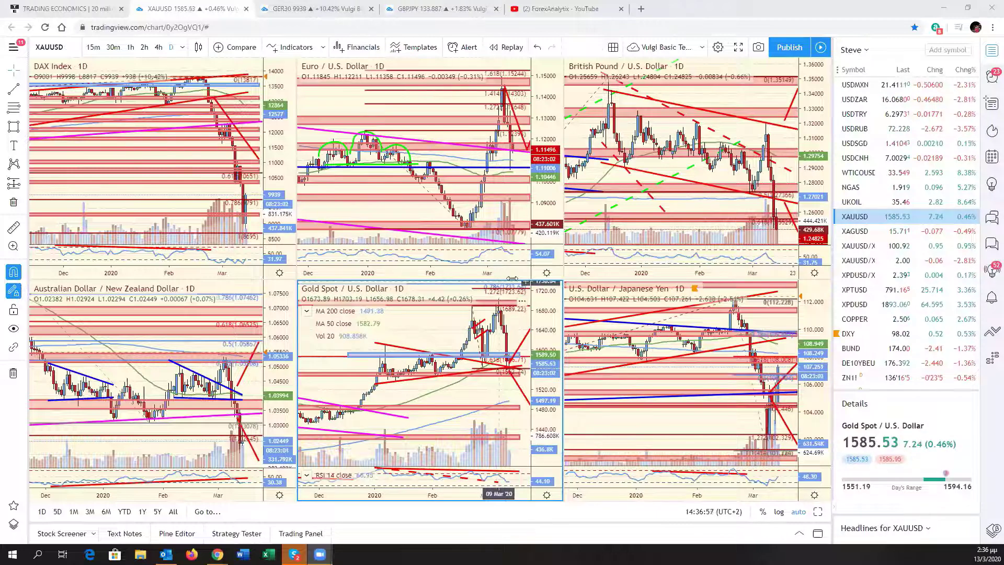
Step: Switch to the weekly six-chart layout and load SPX500 into the top-left chart
{"action": "left_click", "coordinate": [750, 204]}
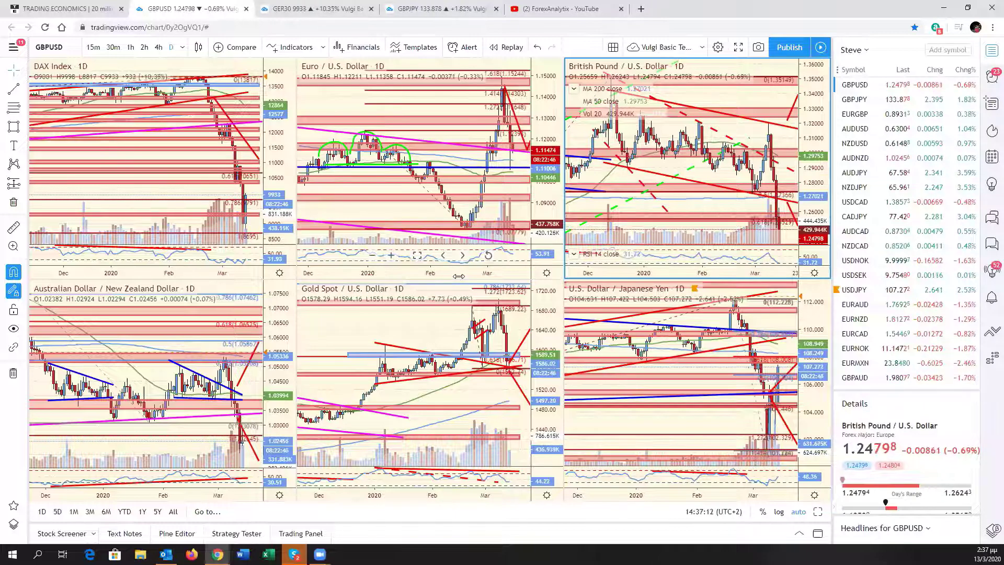
{"action": "left_click", "coordinate": [324, 7]}
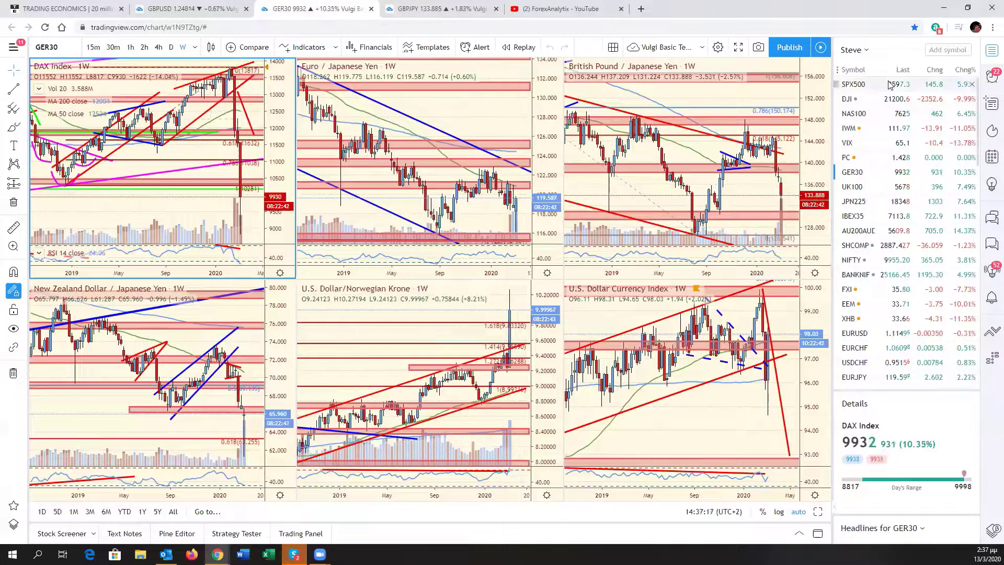
{"action": "left_click", "coordinate": [858, 84]}
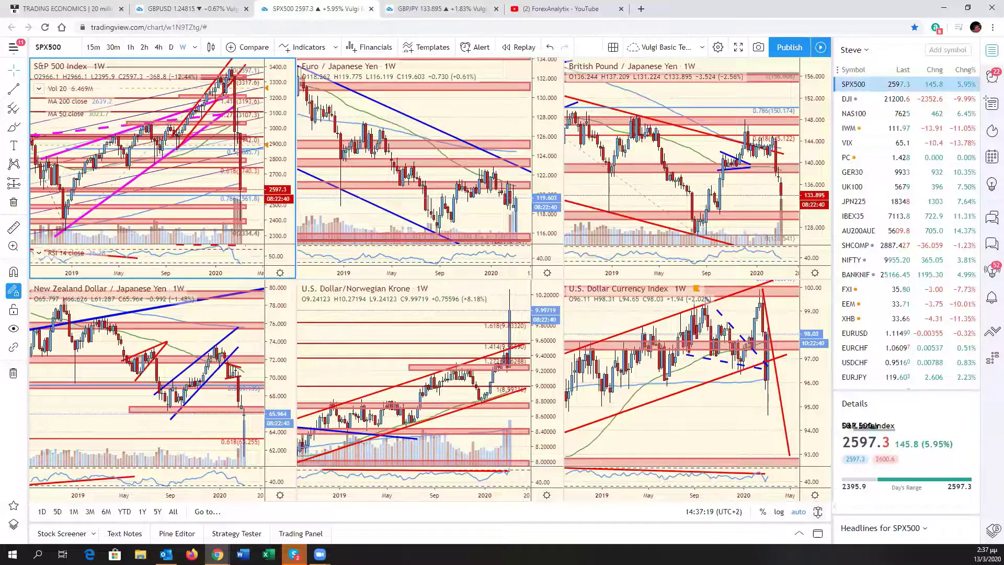
Step: Maximize the S&P 500 weekly chart with Alt+Enter and zoom out
{"action": "key", "text": "alt+Return"}
{"action": "scroll", "coordinate": [653, 349], "scroll_direction": "right", "scroll_amount": 5}
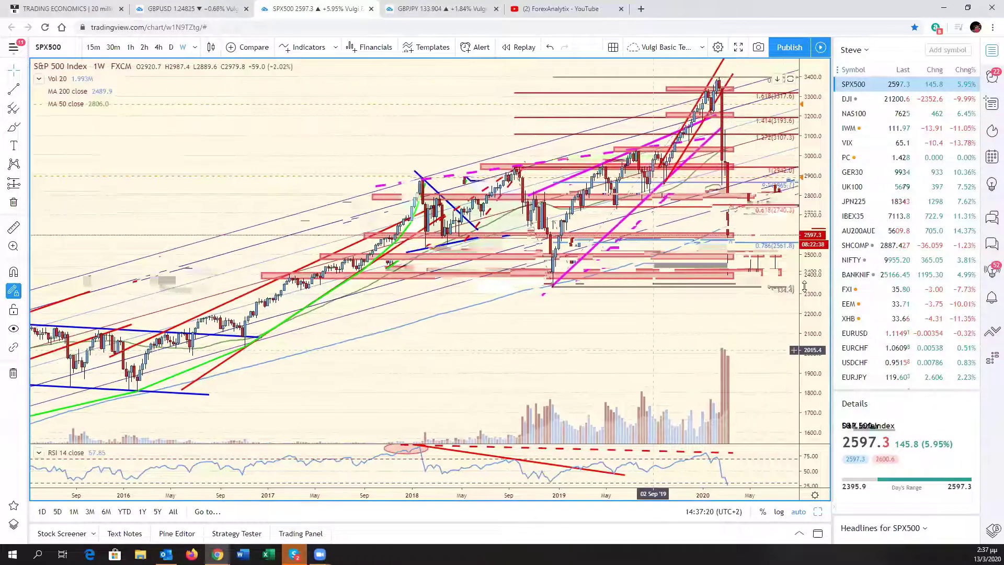
{"action": "scroll", "coordinate": [661, 348], "scroll_direction": "down", "scroll_amount": 2}
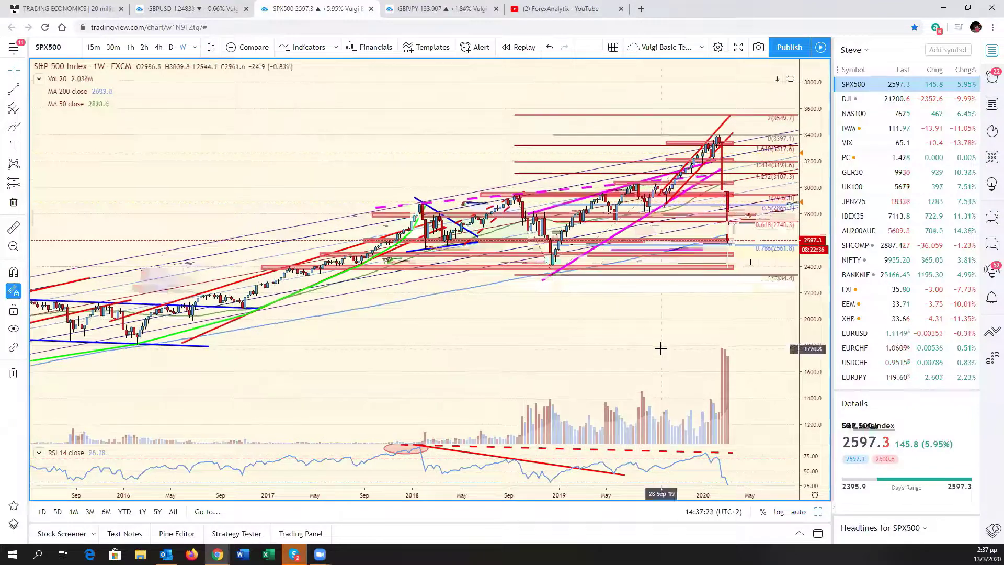
{"action": "scroll", "coordinate": [661, 348], "scroll_direction": "down", "scroll_amount": 3}
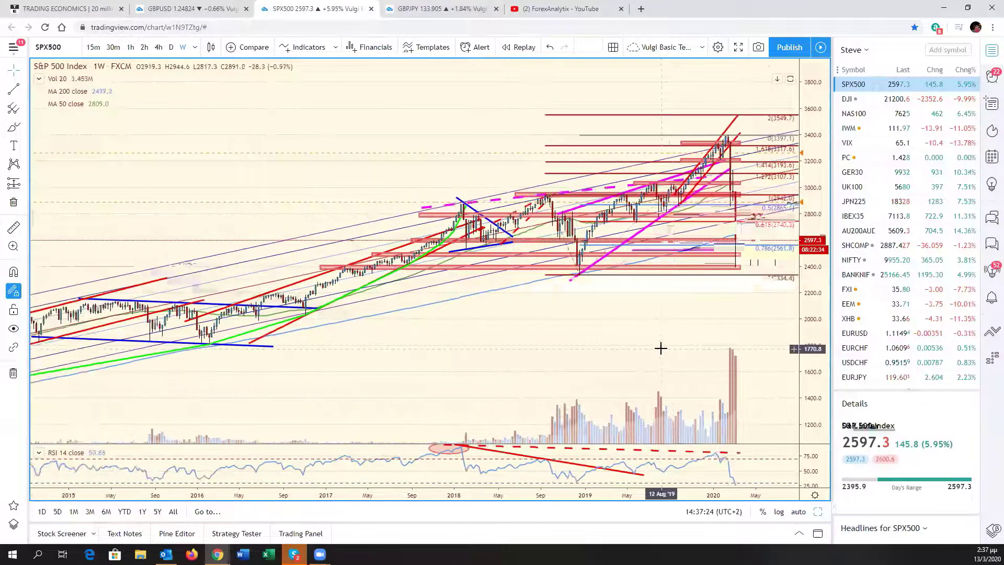
{"action": "scroll", "coordinate": [644, 341], "scroll_direction": "down", "scroll_amount": 3}
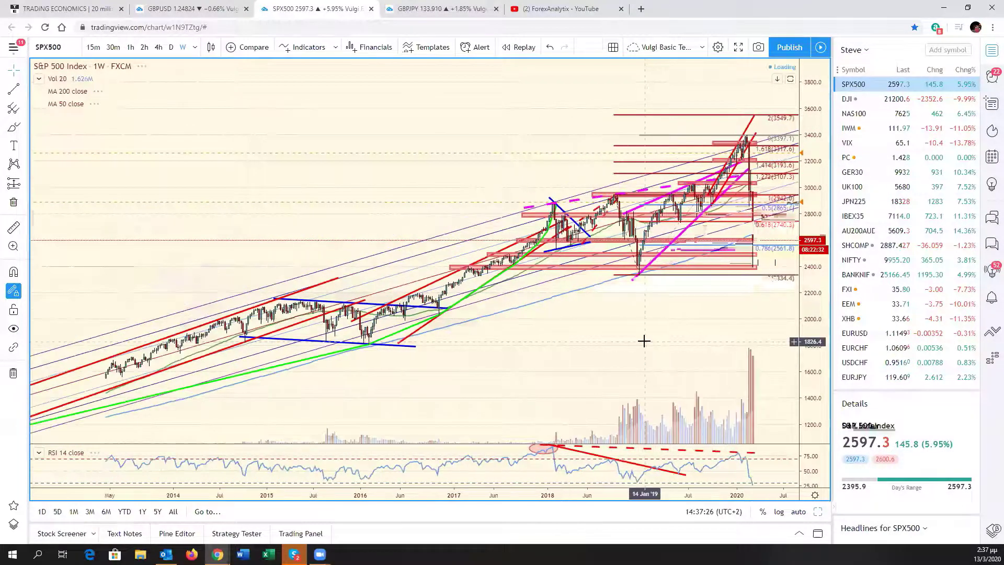
{"action": "scroll", "coordinate": [633, 320], "scroll_direction": "up", "scroll_amount": 1}
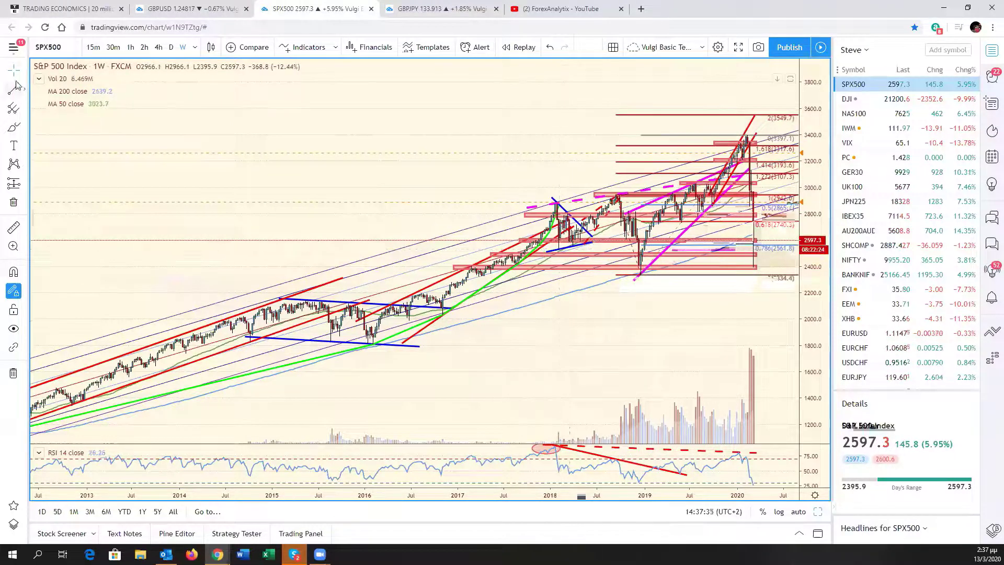
Step: Draw a red descending trend line from the early-2018 low to about 2100 in 2020
{"action": "left_click", "coordinate": [558, 250]}
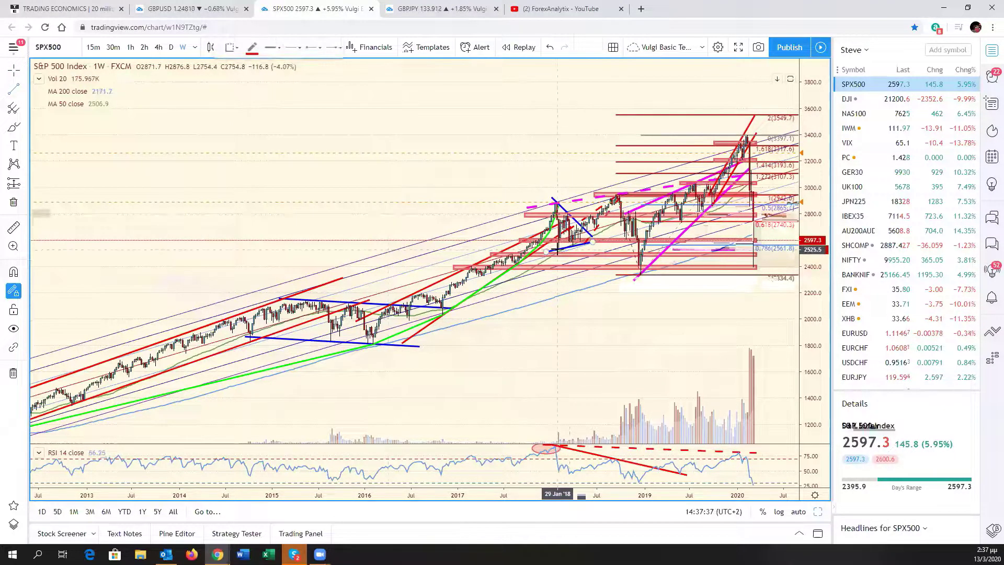
{"action": "left_click", "coordinate": [769, 309]}
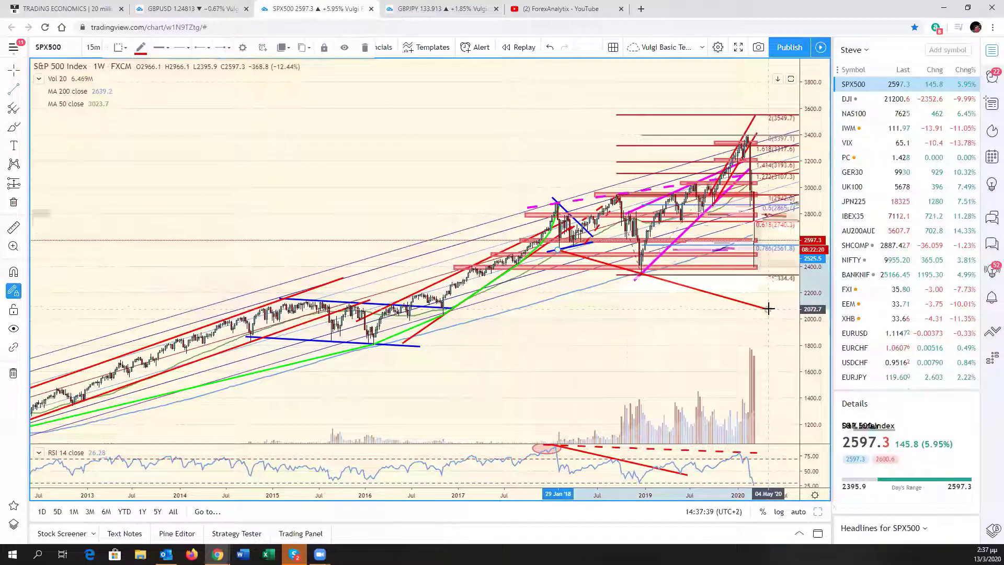
{"action": "left_click", "coordinate": [654, 330]}
{"action": "scroll", "coordinate": [636, 330], "scroll_direction": "up", "scroll_amount": 3}
{"action": "scroll", "coordinate": [636, 331], "scroll_direction": "up", "scroll_amount": 1}
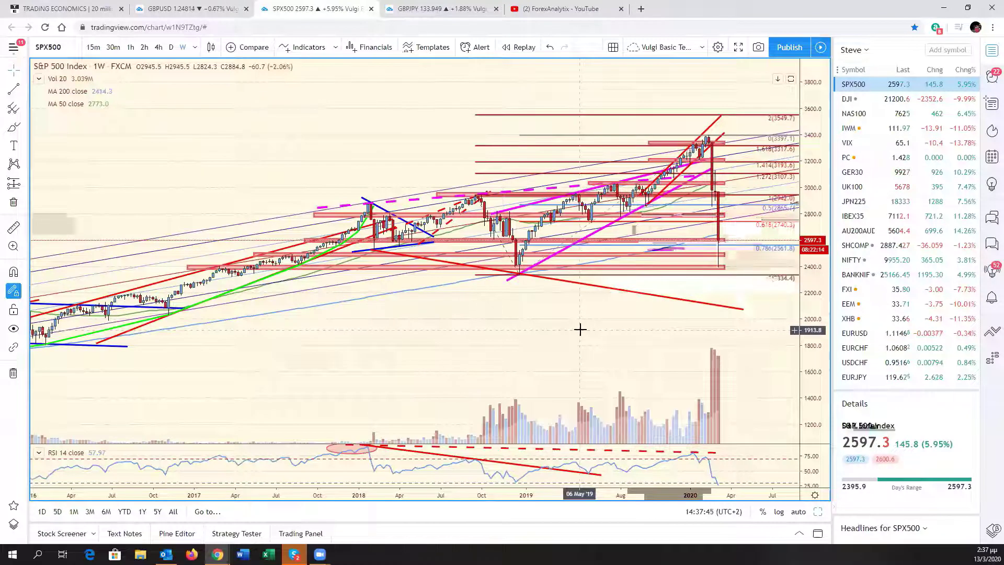
{"action": "scroll", "coordinate": [580, 330], "scroll_direction": "down", "scroll_amount": 1}
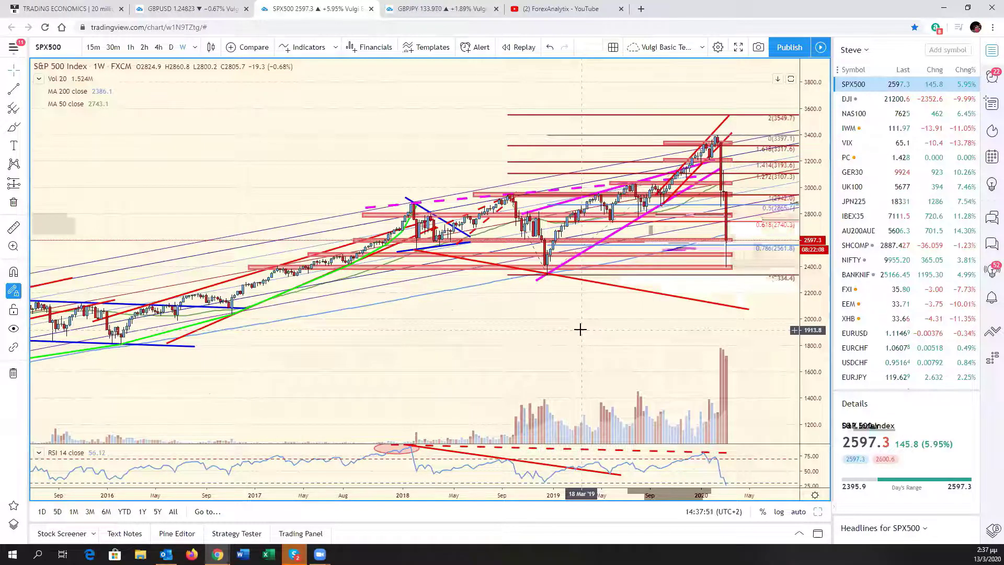
{"action": "scroll", "coordinate": [580, 329], "scroll_direction": "down", "scroll_amount": 3}
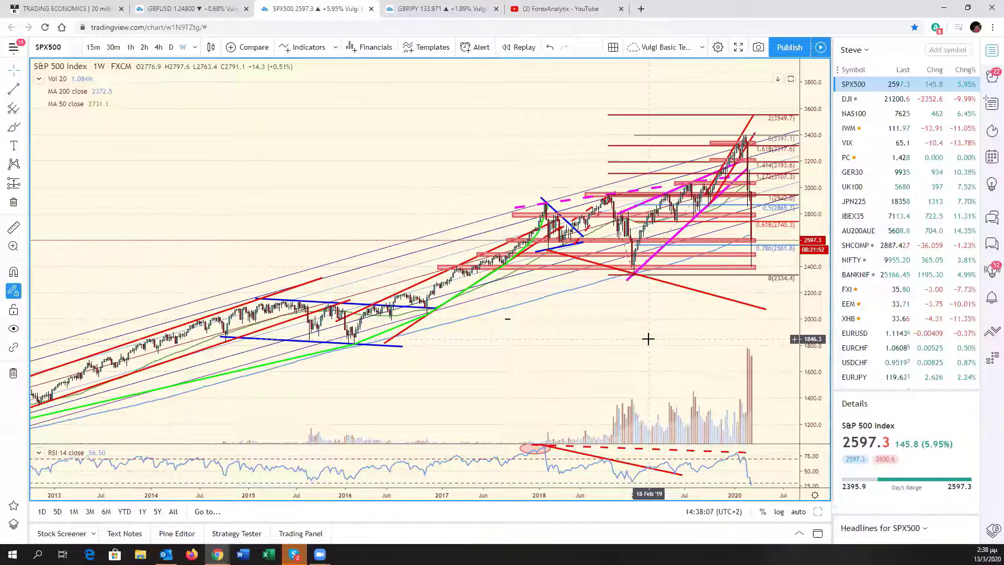
{"action": "scroll", "coordinate": [629, 342], "scroll_direction": "up", "scroll_amount": 3}
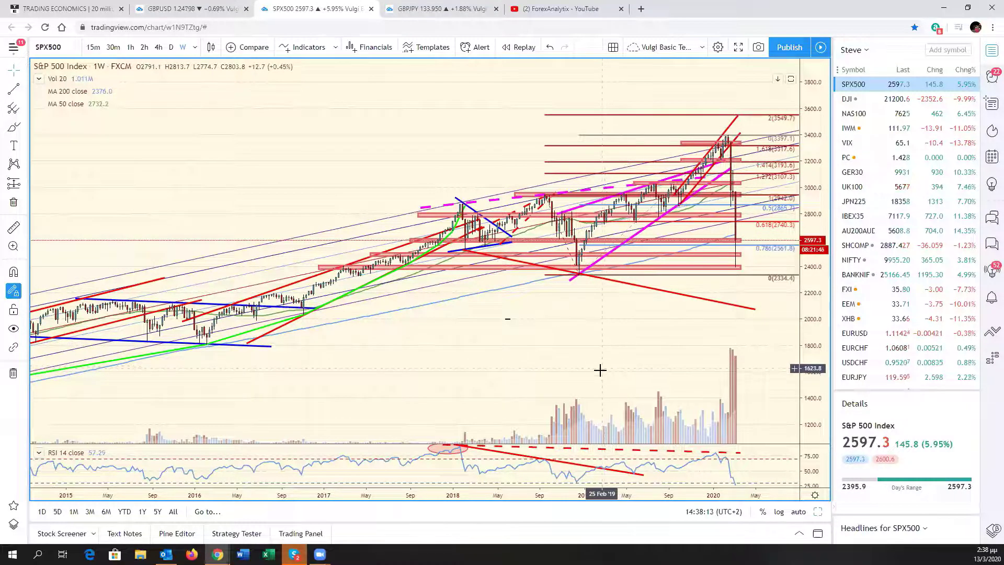
{"action": "scroll", "coordinate": [601, 367], "scroll_direction": "down", "scroll_amount": 2}
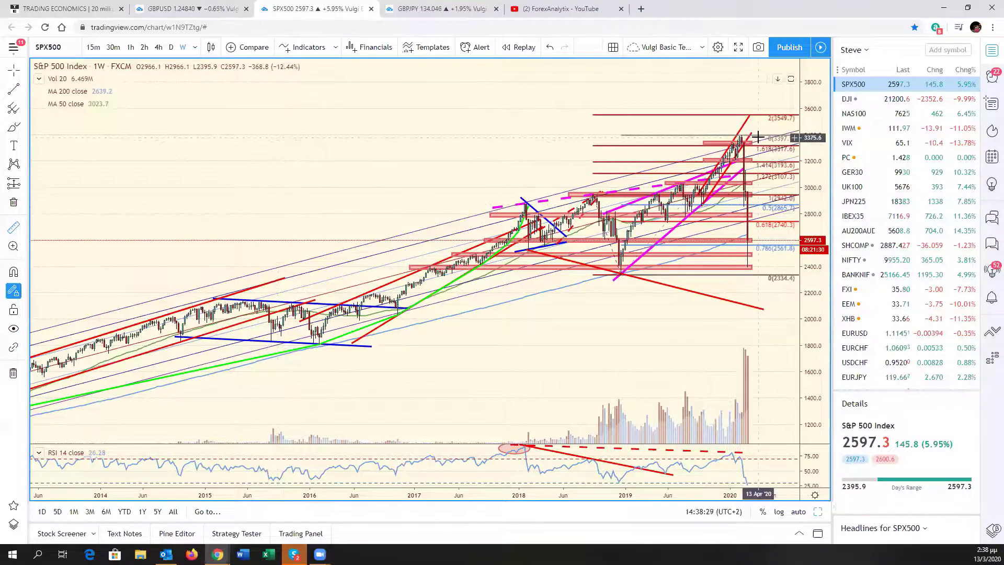
Step: Pull the steep red line's endpoint down from the 2020 peak to project a sharp S&P 500 fall
{"action": "left_click_drag", "start_coordinate": [754, 137], "coordinate": [750, 304]}
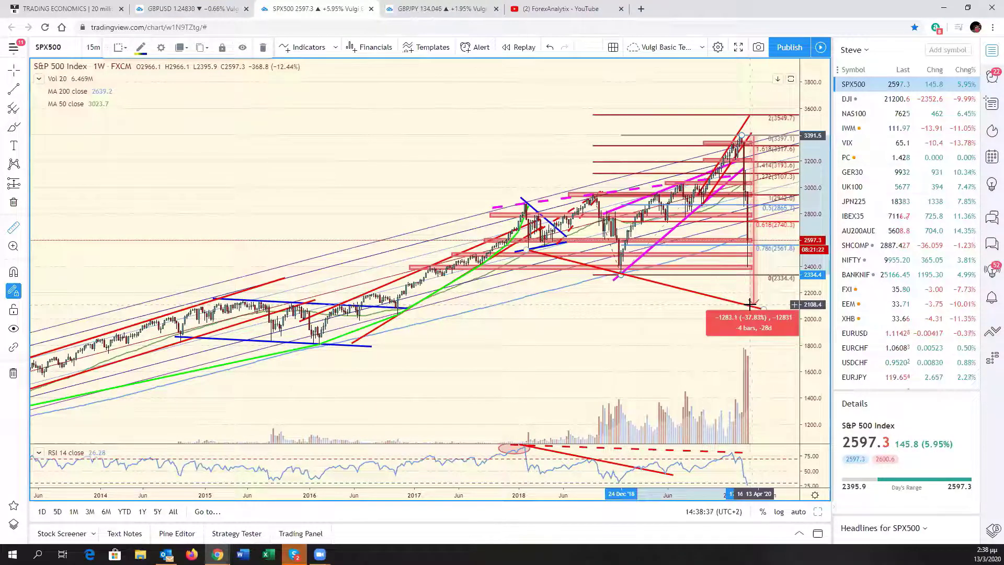
{"action": "left_click_drag", "start_coordinate": [750, 304], "coordinate": [739, 294]}
{"action": "right_click", "coordinate": [739, 293]}
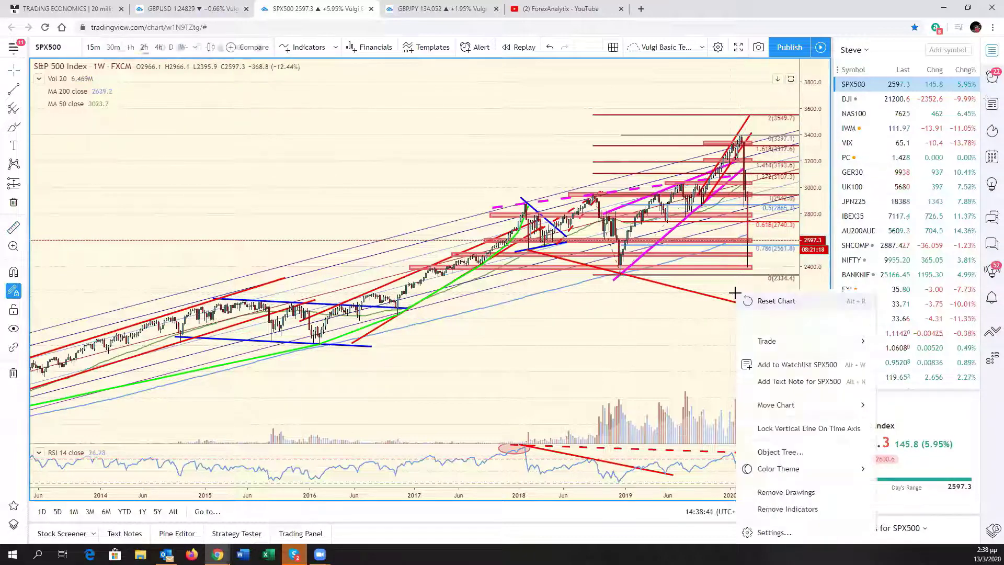
{"action": "left_click", "coordinate": [727, 290]}
{"action": "scroll", "coordinate": [727, 290], "scroll_direction": "up", "scroll_amount": 3}
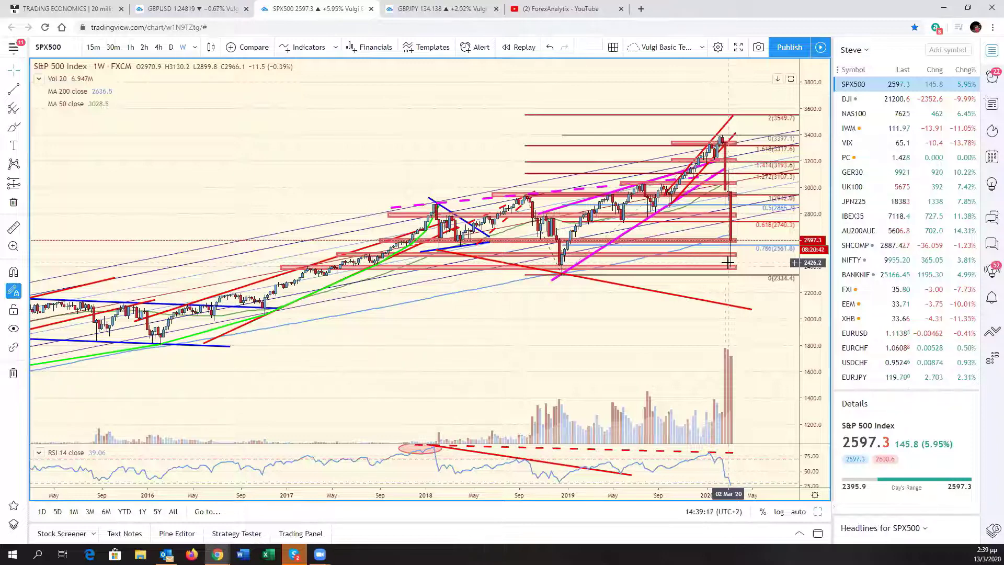
Step: Zoom the S&P 500 weekly chart out and back in until 2016–2020 fills the view
{"action": "scroll", "coordinate": [579, 277], "scroll_direction": "down", "scroll_amount": 5}
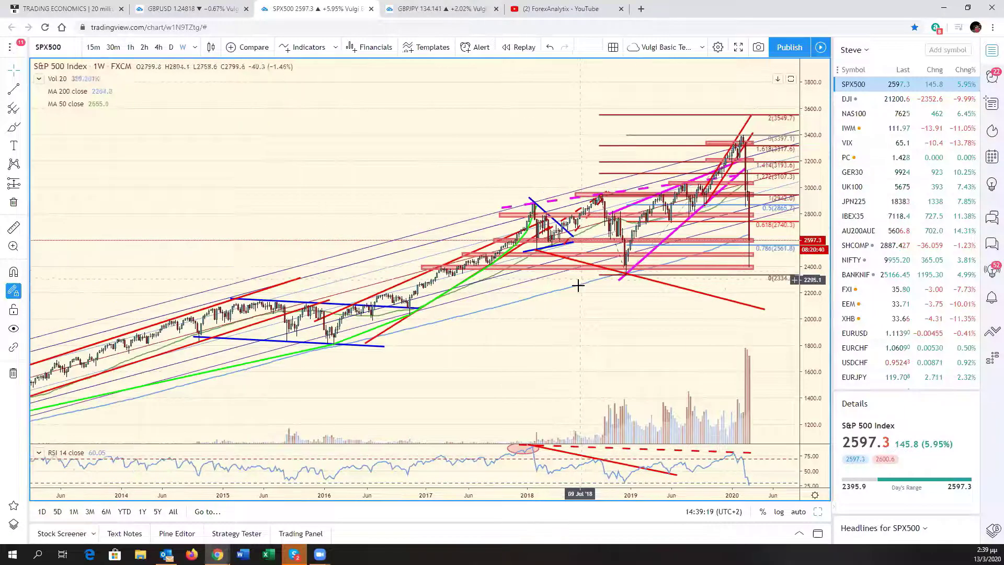
{"action": "scroll", "coordinate": [578, 285], "scroll_direction": "down", "scroll_amount": 5}
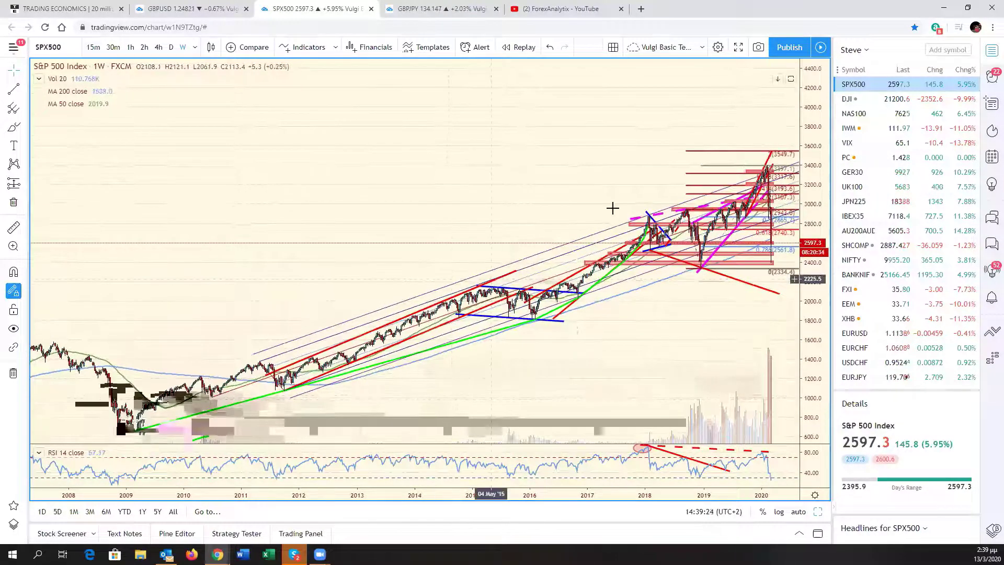
{"action": "scroll", "coordinate": [747, 305], "scroll_direction": "up", "scroll_amount": 5}
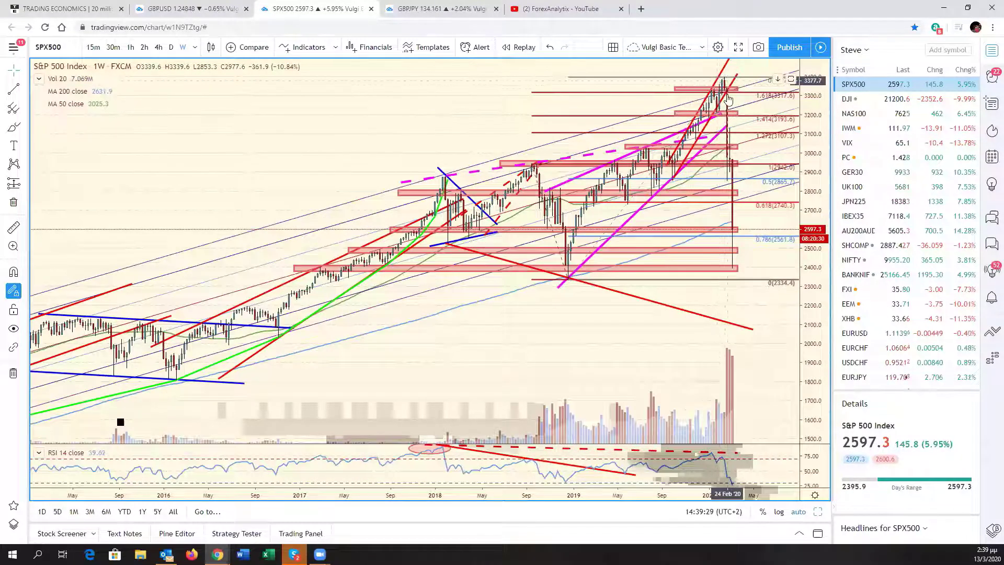
{"action": "scroll", "coordinate": [552, 263], "scroll_direction": "down", "scroll_amount": 2}
{"action": "scroll", "coordinate": [552, 263], "scroll_direction": "up", "scroll_amount": 1}
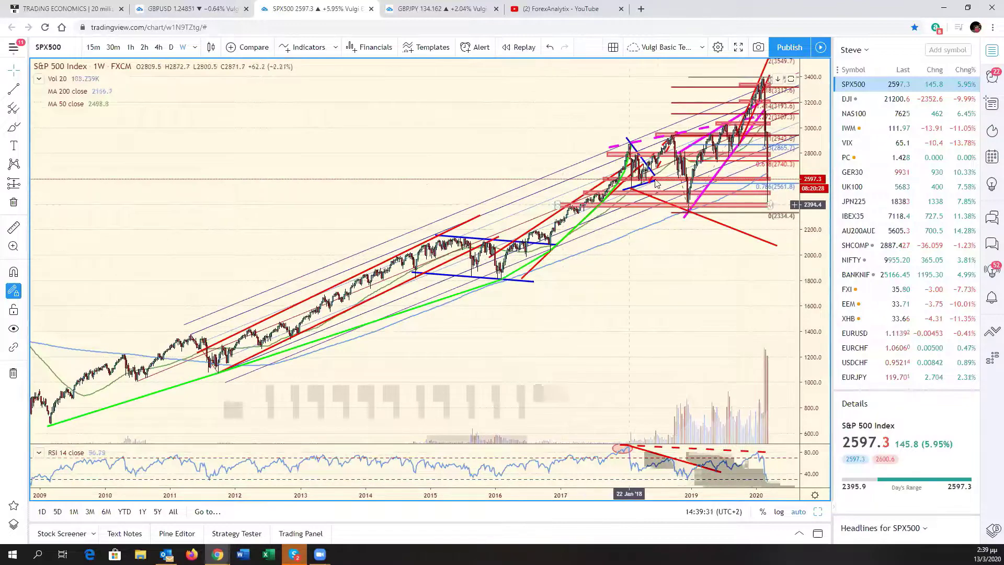
{"action": "scroll", "coordinate": [654, 194], "scroll_direction": "up", "scroll_amount": 2}
{"action": "scroll", "coordinate": [654, 195], "scroll_direction": "up", "scroll_amount": 2}
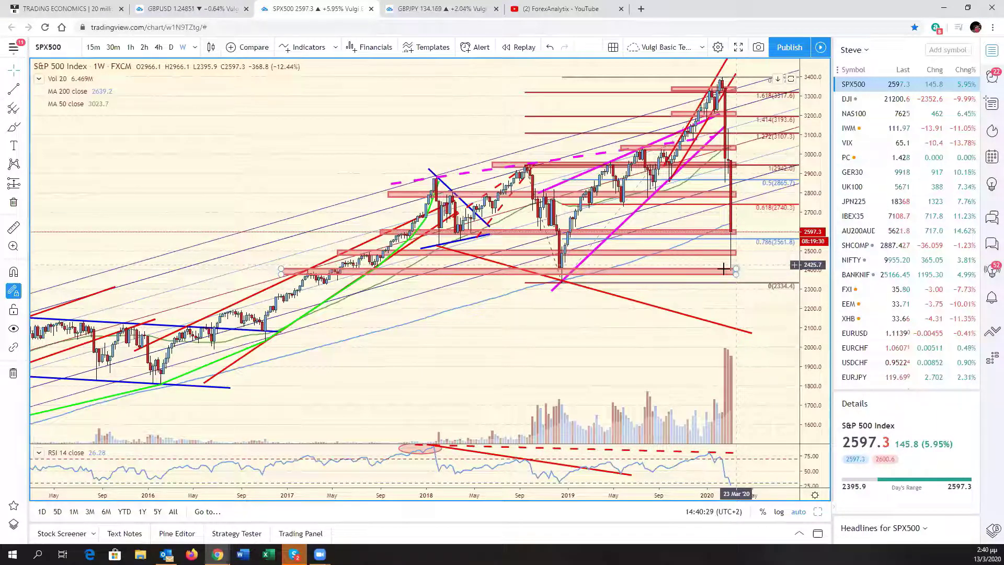
{"action": "scroll", "coordinate": [728, 304], "scroll_direction": "up", "scroll_amount": 3}
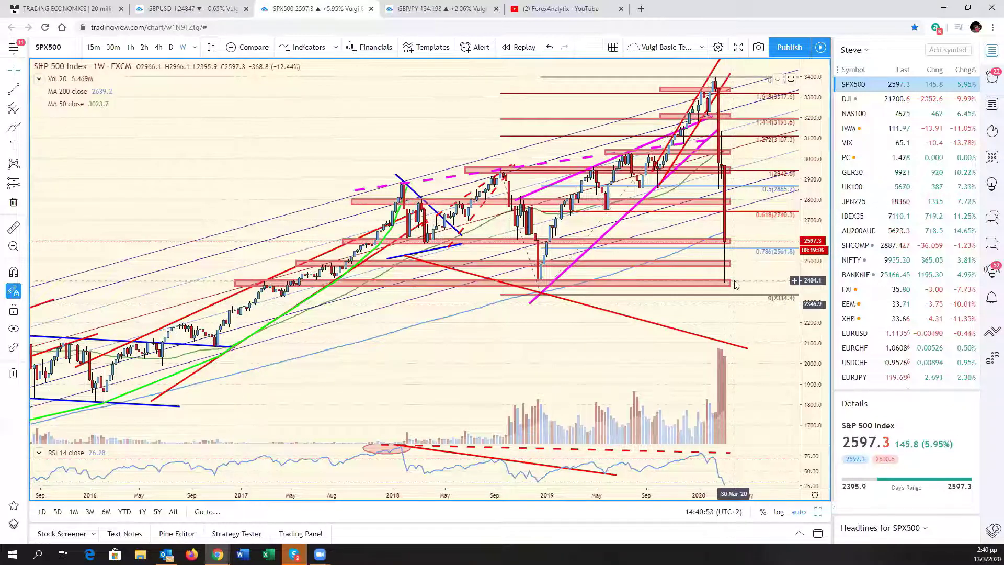
Step: Extend five red zones (the lowest, the next one up, and those near 2600, 2800 and 3200) right to June 2020
{"action": "left_click_drag", "start_coordinate": [731, 283], "coordinate": [759, 283]}
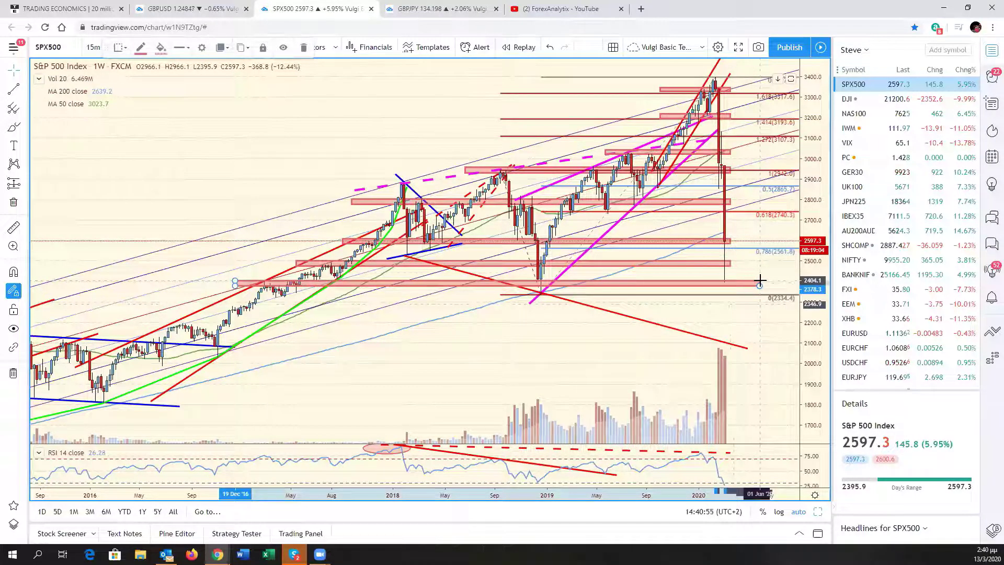
{"action": "left_click_drag", "start_coordinate": [730, 264], "coordinate": [760, 239]}
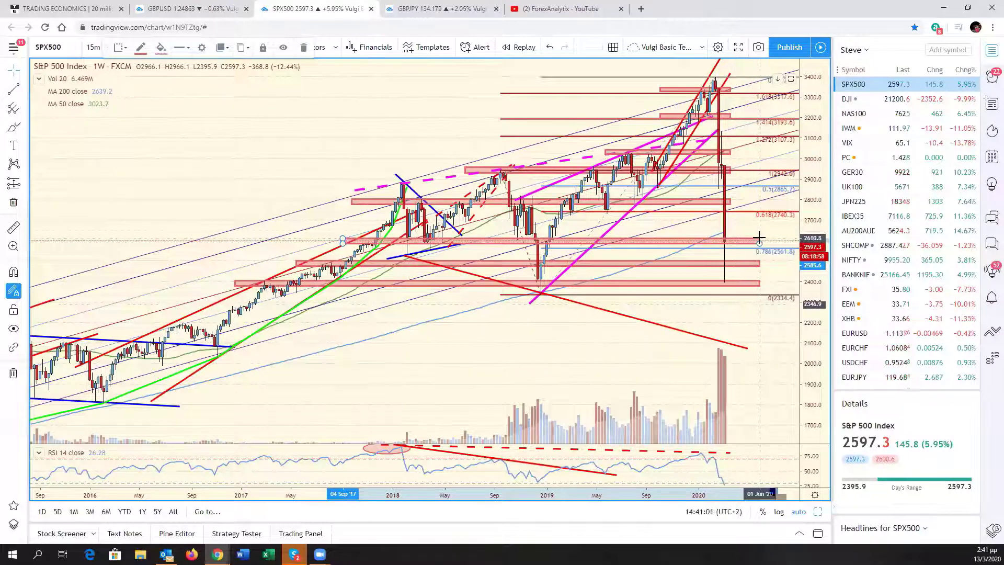
{"action": "left_click_drag", "start_coordinate": [731, 201], "coordinate": [759, 201]}
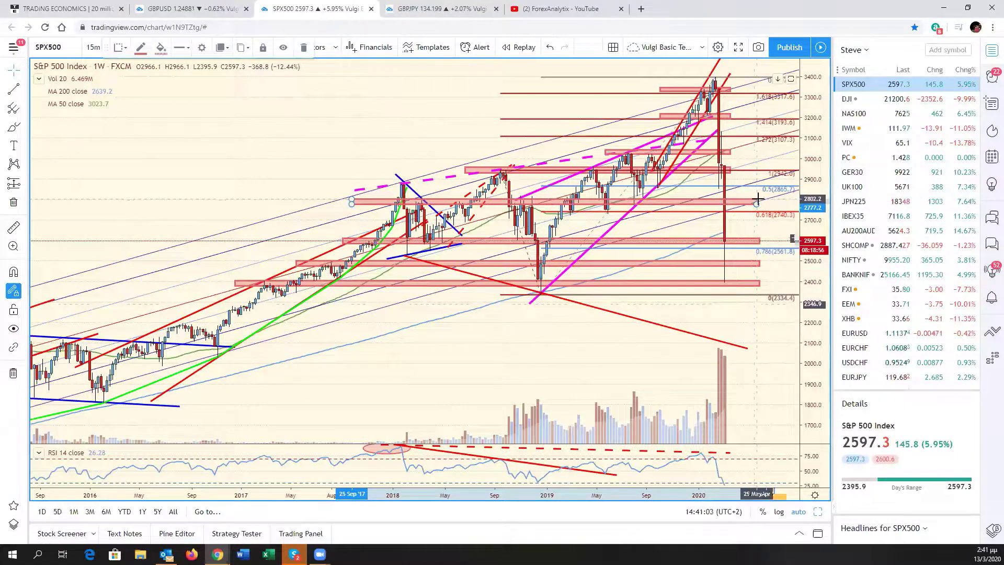
{"action": "left_click_drag", "start_coordinate": [731, 169], "coordinate": [759, 155]}
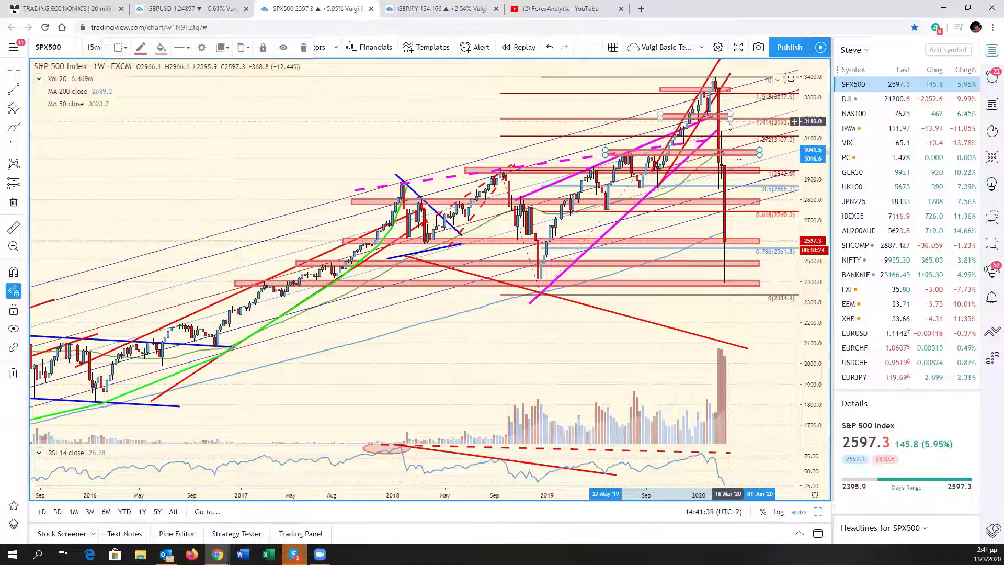
{"action": "left_click_drag", "start_coordinate": [730, 116], "coordinate": [760, 89]}
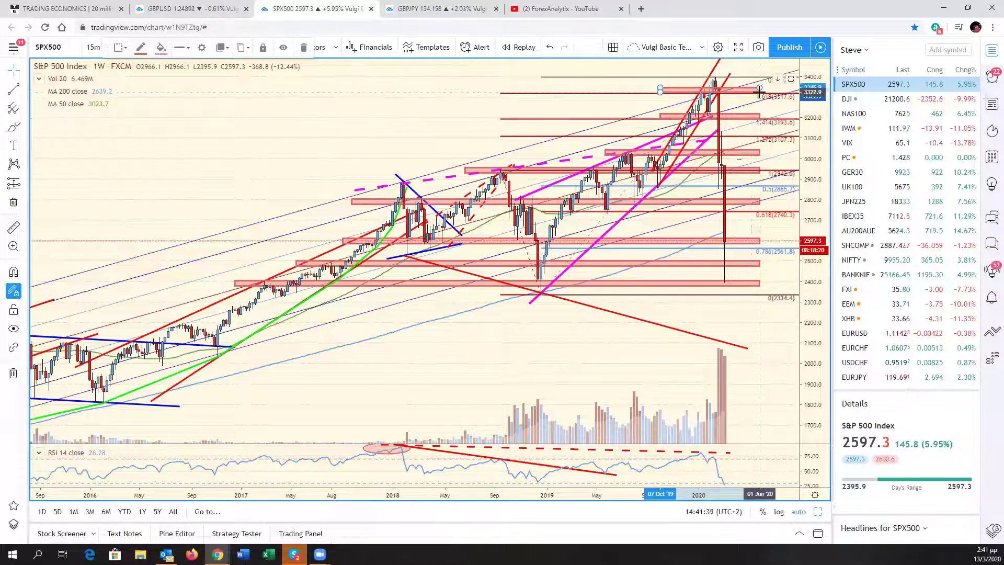
Step: Deselect the top red zone near 3300 once it lines up with the other zones
{"action": "left_click", "coordinate": [766, 104]}
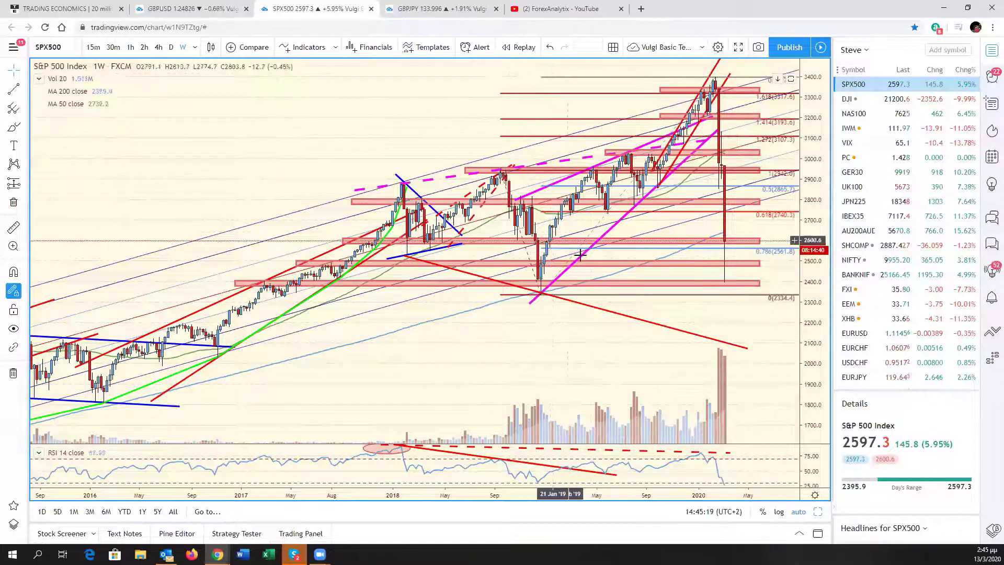
Step: Pan right, stretch the falling red trendline toward 2024, then load NAS100 from the watchlist
{"action": "scroll", "coordinate": [589, 257], "scroll_direction": "down", "scroll_amount": 1}
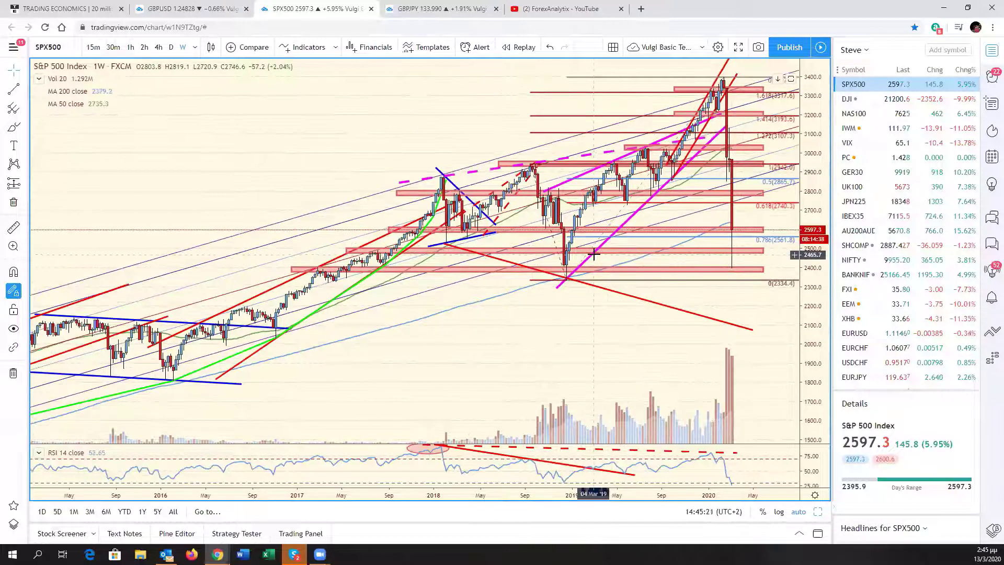
{"action": "left_click_drag", "start_coordinate": [742, 310], "coordinate": [743, 311]}
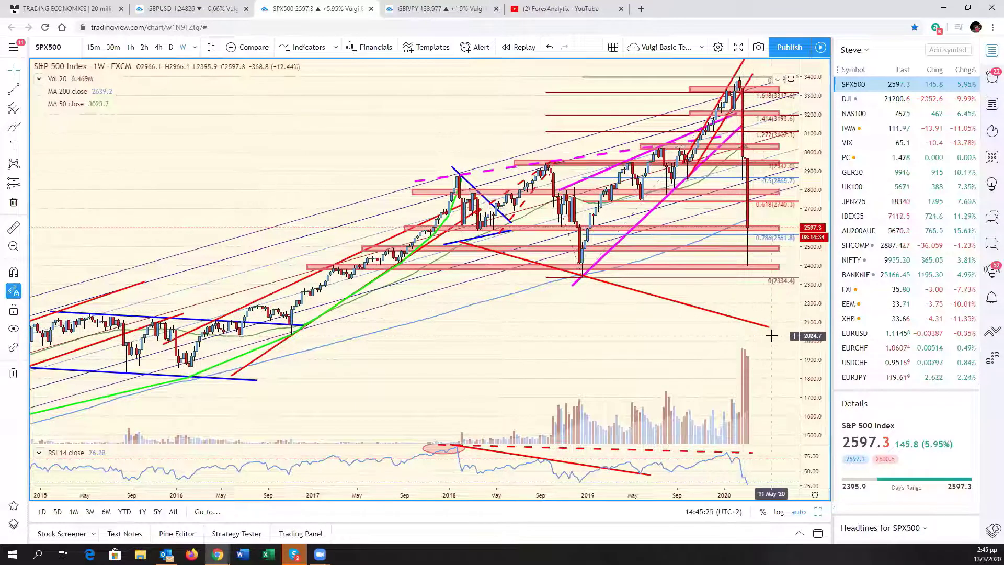
{"action": "left_click_drag", "start_coordinate": [771, 329], "coordinate": [781, 336]}
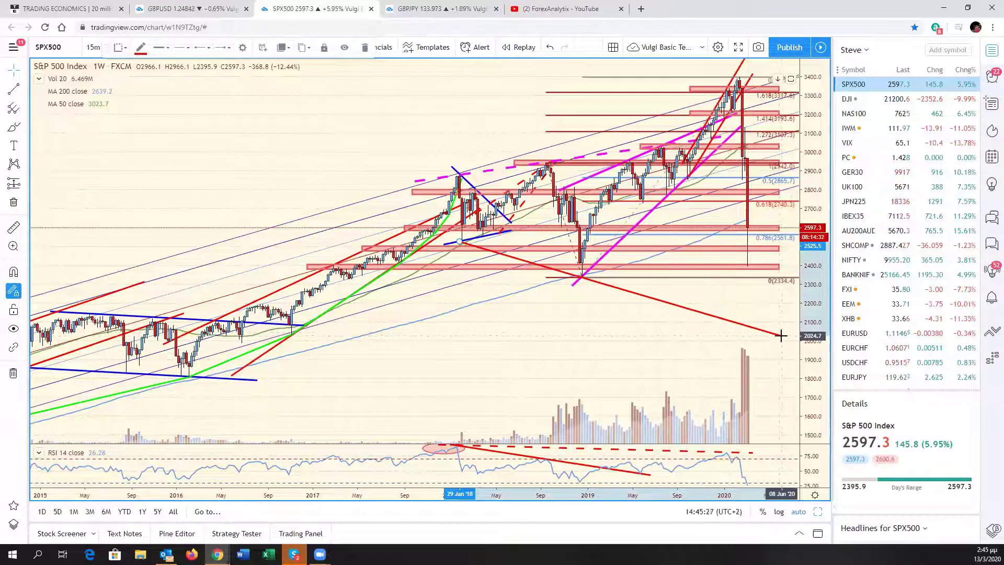
{"action": "left_click", "coordinate": [773, 323]}
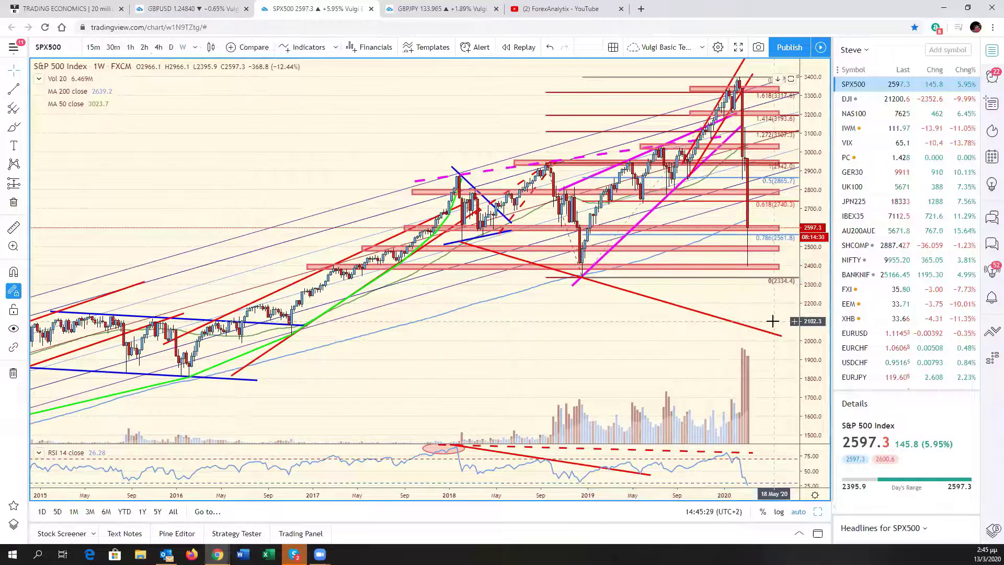
{"action": "left_click", "coordinate": [863, 114]}
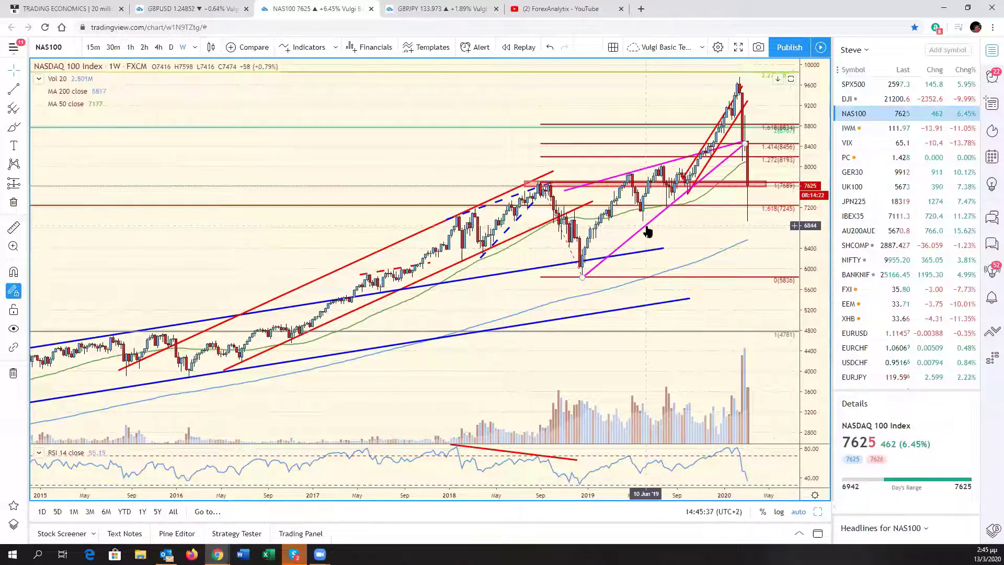
Step: Draw a pink zone from about 6998 to 7121 under the 1.618 level, then switch to the GER30 tab
{"action": "left_click", "coordinate": [24, 128]}
{"action": "left_click", "coordinate": [55, 147]}
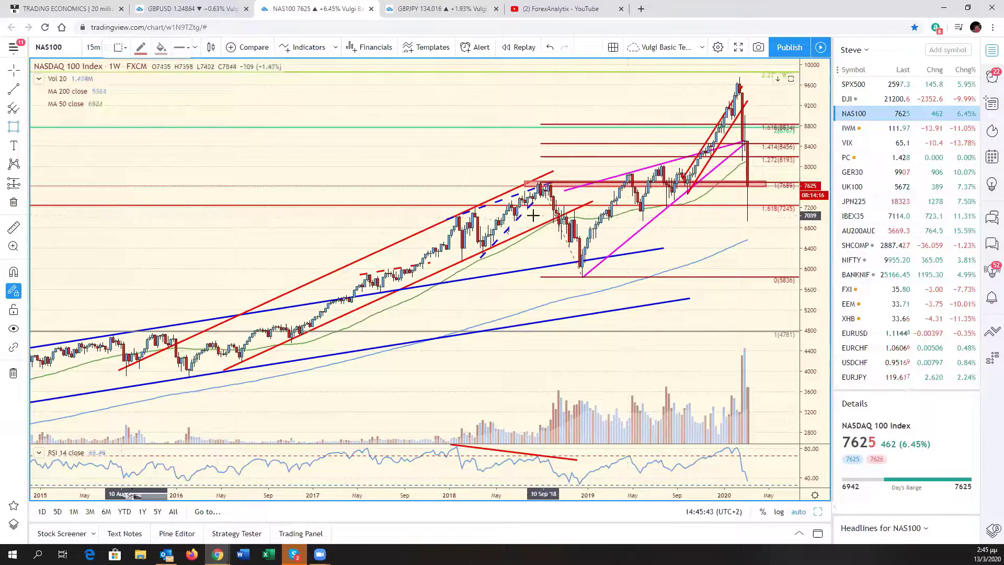
{"action": "left_click", "coordinate": [442, 211]}
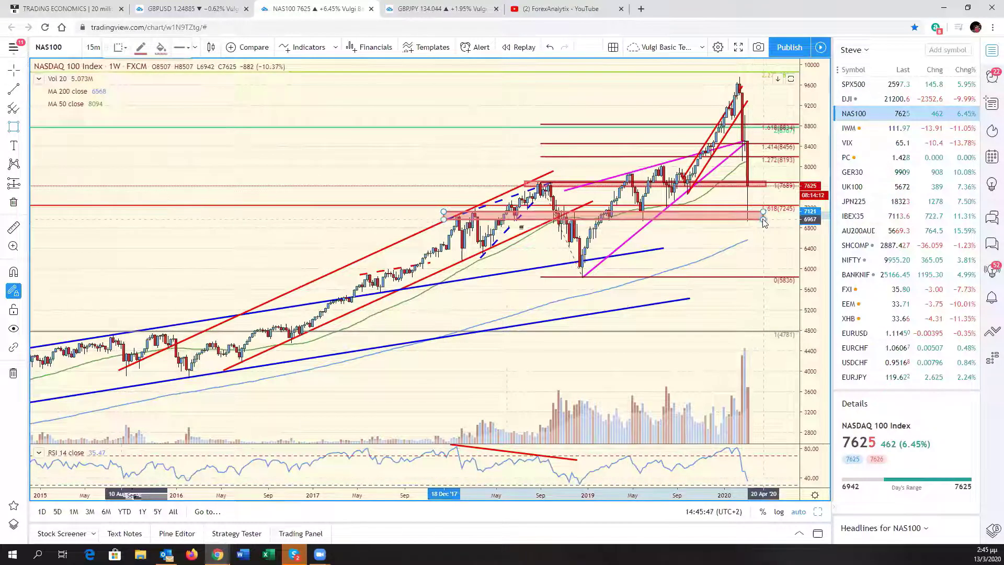
{"action": "left_click", "coordinate": [765, 219]}
{"action": "left_click_drag", "start_coordinate": [765, 222], "coordinate": [766, 219]}
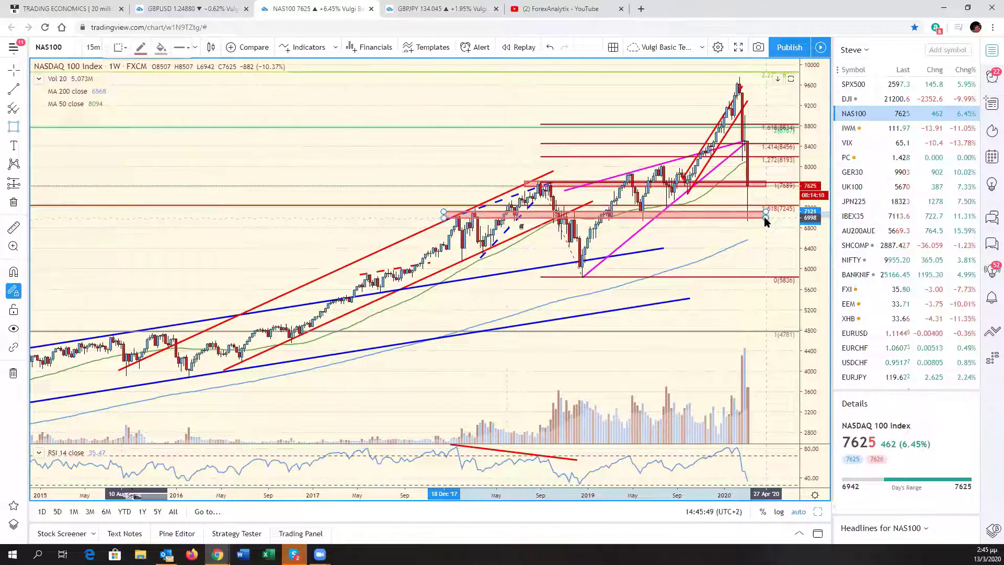
{"action": "left_click", "coordinate": [727, 233]}
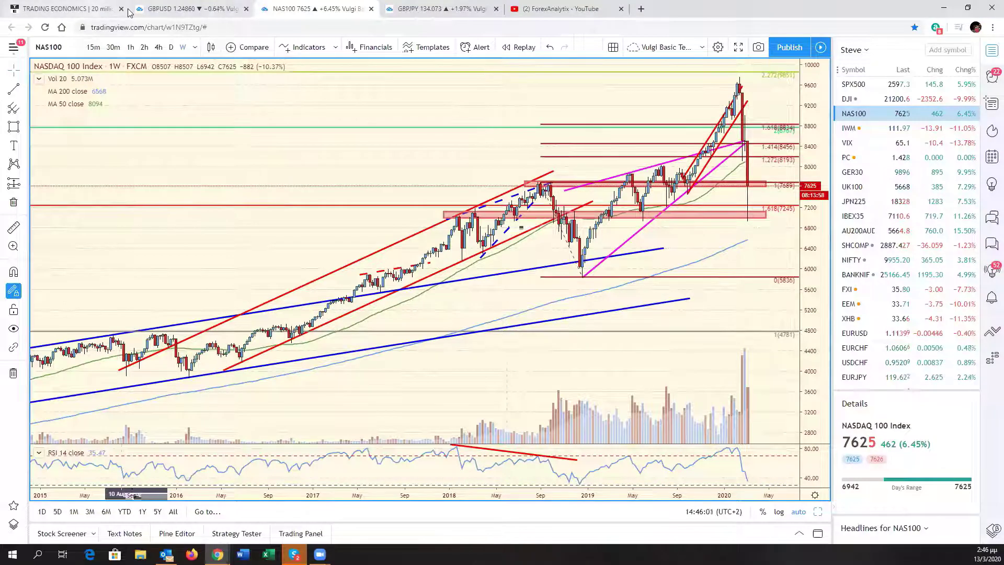
{"action": "left_click", "coordinate": [172, 9]}
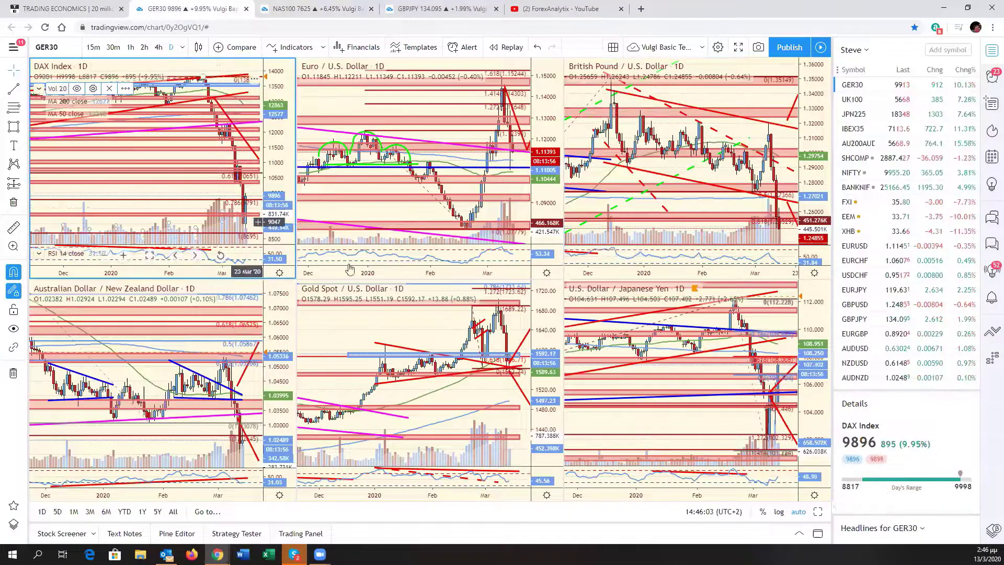
Step: Enlarge the DAX chart, leave empty space right of the last bar, then load NAS100
{"action": "left_click", "coordinate": [818, 512]}
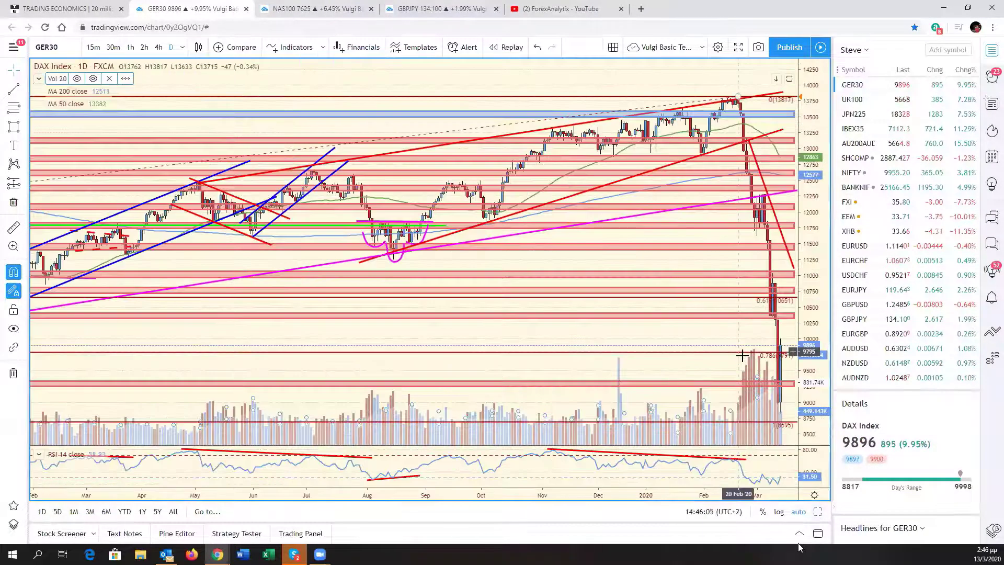
{"action": "left_click_drag", "start_coordinate": [648, 334], "coordinate": [544, 334]}
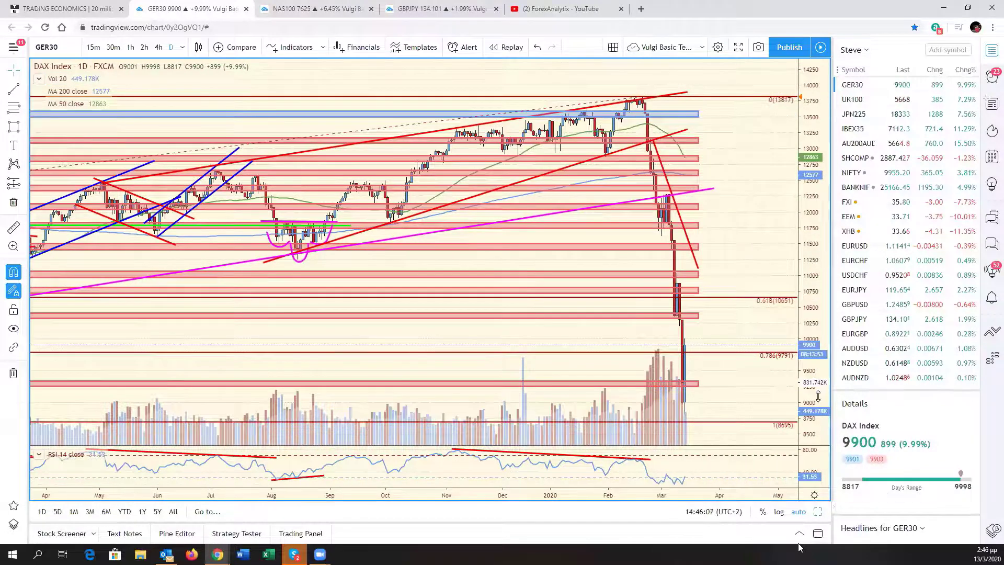
{"action": "left_click_drag", "start_coordinate": [812, 381], "coordinate": [812, 432]}
{"action": "left_click_drag", "start_coordinate": [704, 399], "coordinate": [755, 394]}
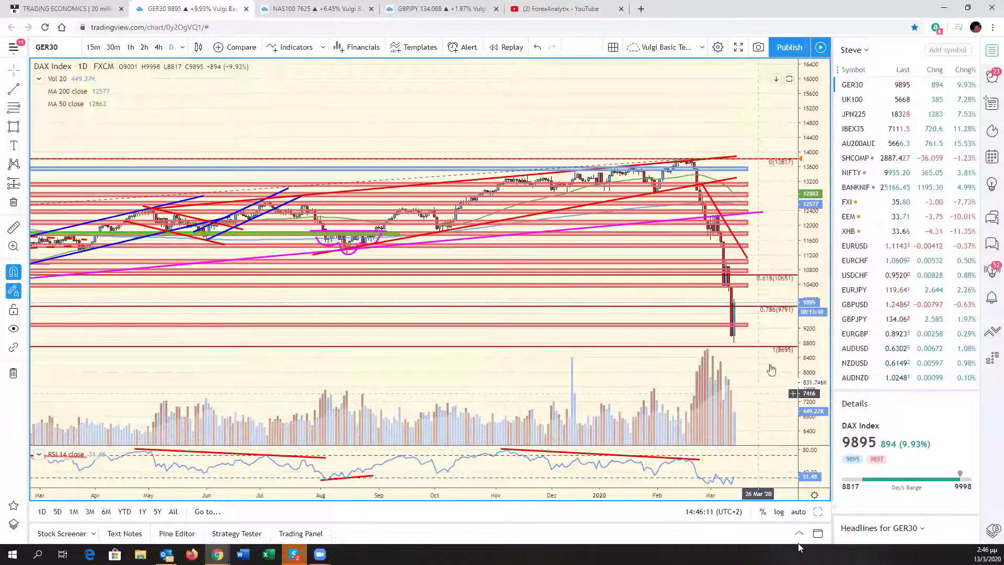
{"action": "scroll", "coordinate": [876, 131], "scroll_direction": "up", "scroll_amount": 3}
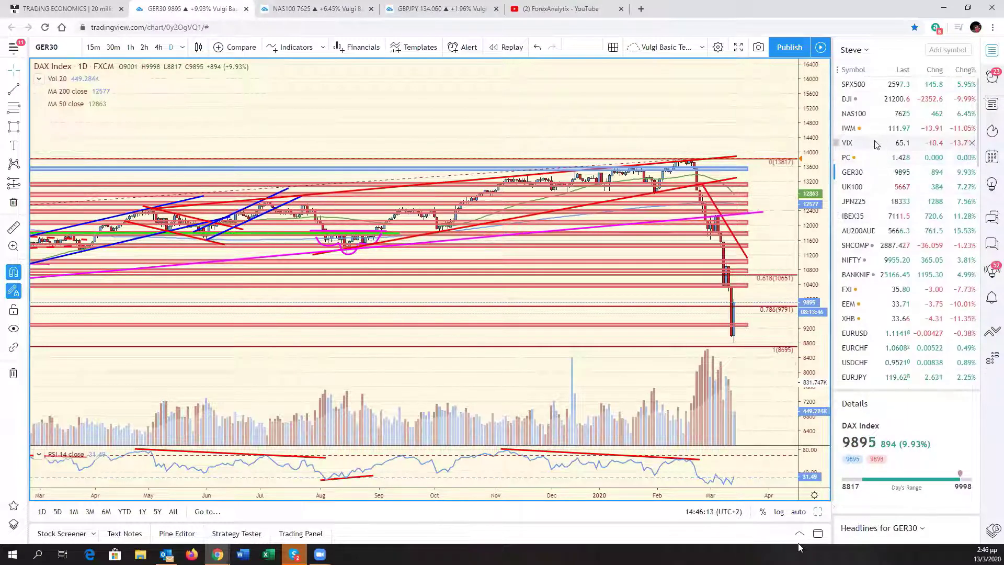
{"action": "left_click", "coordinate": [872, 119]}
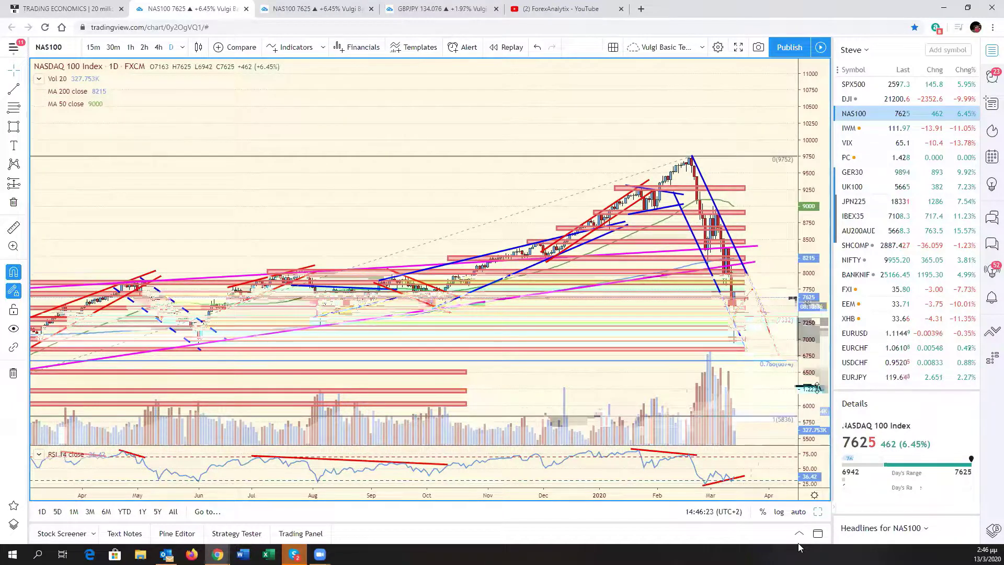
Step: Nudge the NASDAQ 100 RSI trendline's right end slightly further out and deselect it
{"action": "mouse_move", "coordinate": [745, 476]}
{"action": "left_mouse_down"}
{"action": "mouse_move", "coordinate": [753, 479]}
{"action": "mouse_move", "coordinate": [697, 486]}
{"action": "left_mouse_up"}
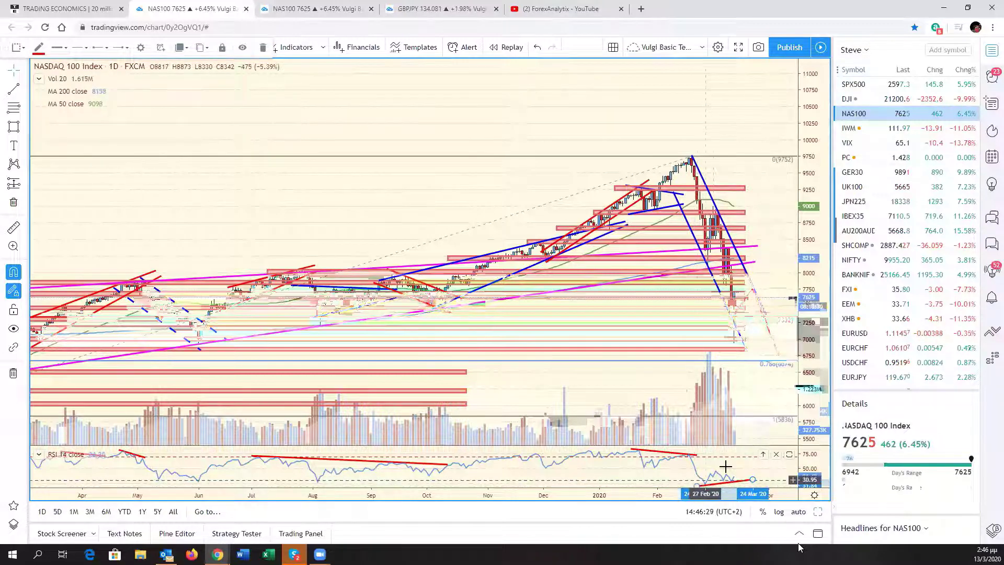
{"action": "left_click", "coordinate": [760, 402]}
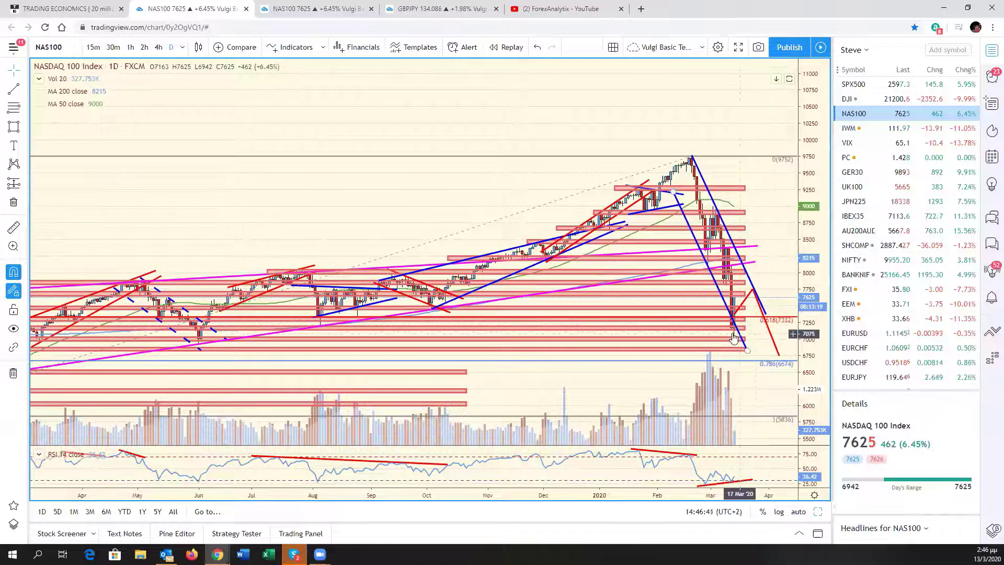
Step: Reposition the lower blue trendline's end slightly lower on the NASDAQ 100 daily chart
{"action": "scroll", "coordinate": [755, 338], "scroll_direction": "up", "scroll_amount": 1}
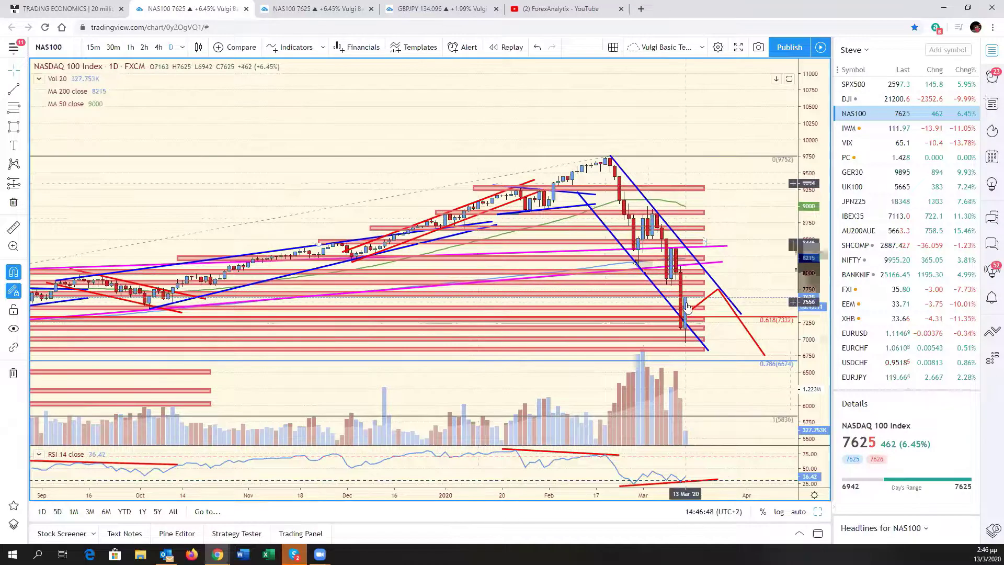
{"action": "scroll", "coordinate": [687, 308], "scroll_direction": "down", "scroll_amount": 5}
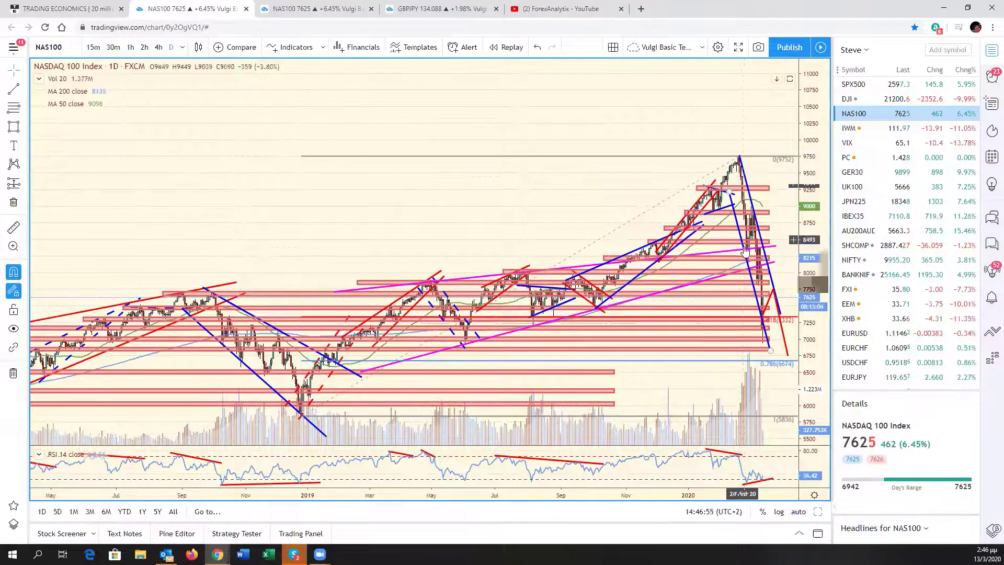
{"action": "scroll", "coordinate": [742, 243], "scroll_direction": "up", "scroll_amount": 3}
{"action": "scroll", "coordinate": [745, 256], "scroll_direction": "up", "scroll_amount": 3}
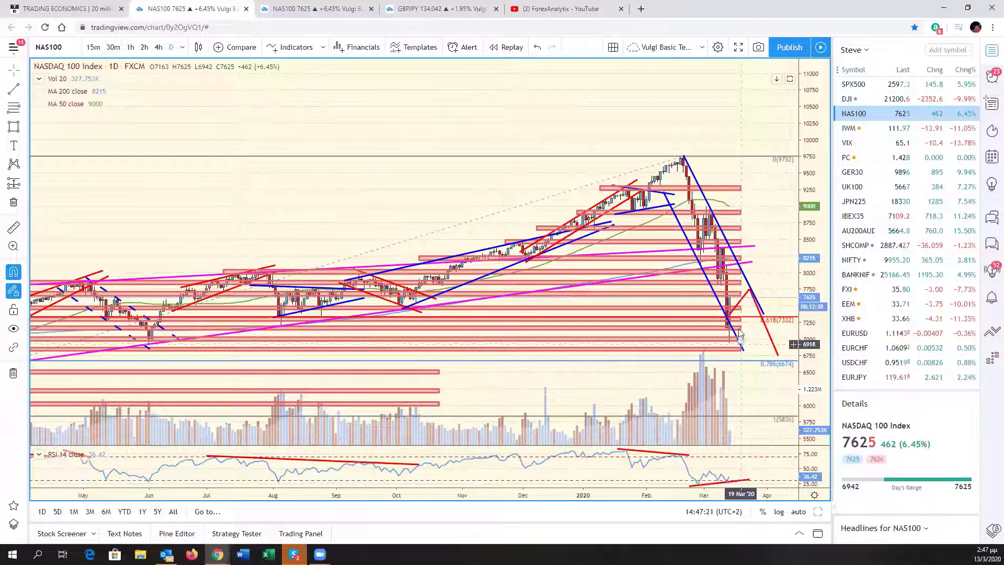
{"action": "left_click", "coordinate": [741, 347]}
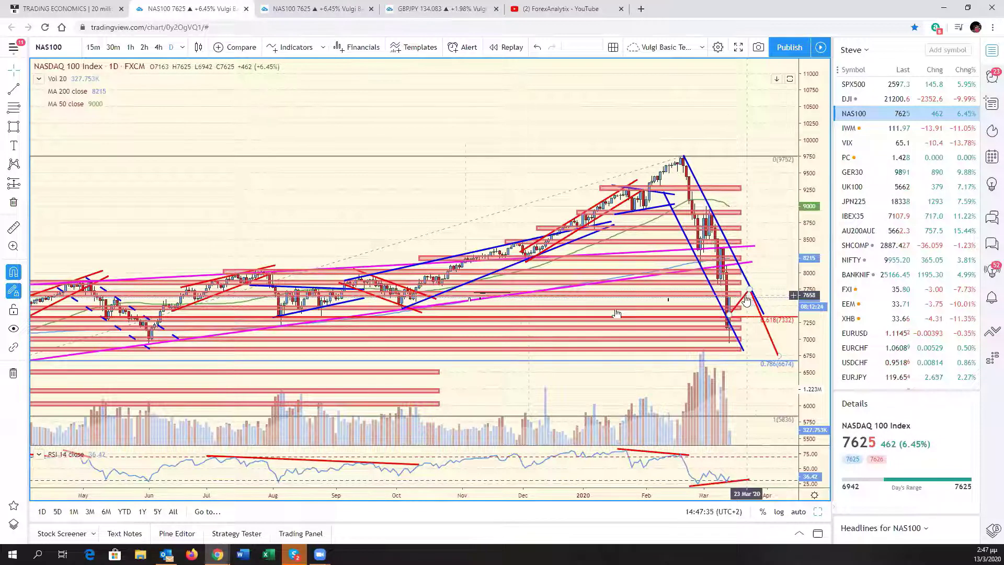
{"action": "scroll", "coordinate": [740, 297], "scroll_direction": "up", "scroll_amount": 2}
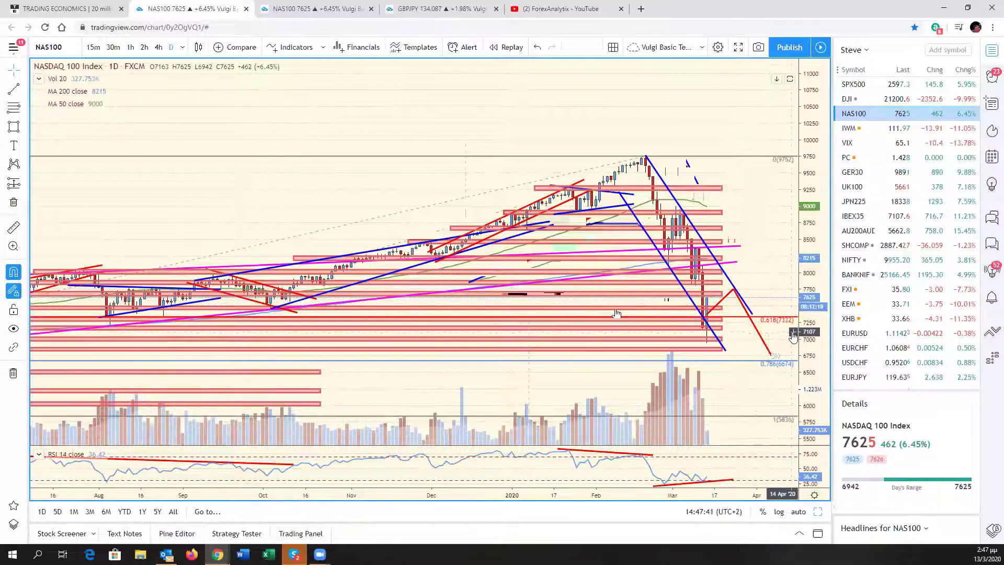
{"action": "scroll", "coordinate": [743, 337], "scroll_direction": "down", "scroll_amount": 2}
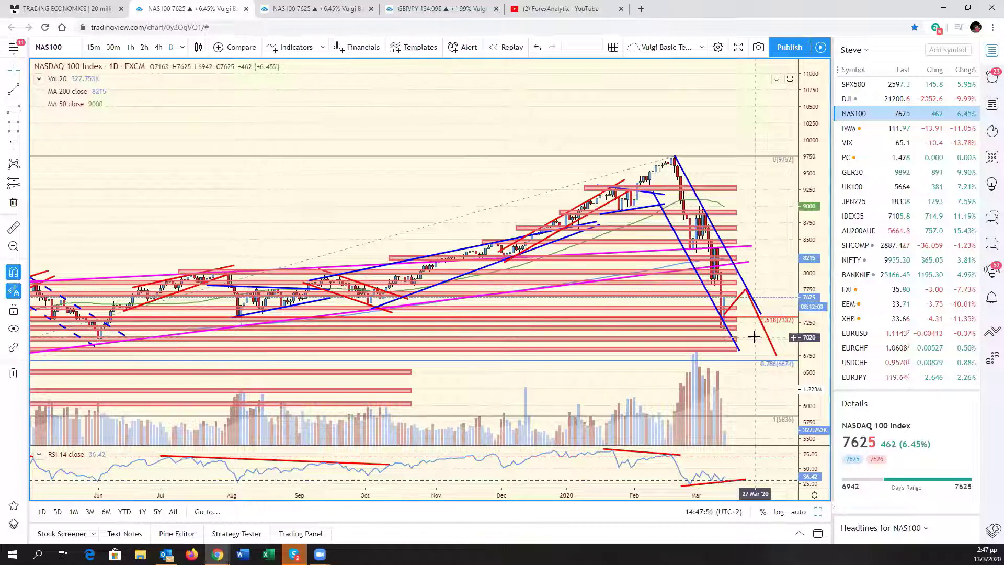
{"action": "scroll", "coordinate": [753, 337], "scroll_direction": "down", "scroll_amount": 1}
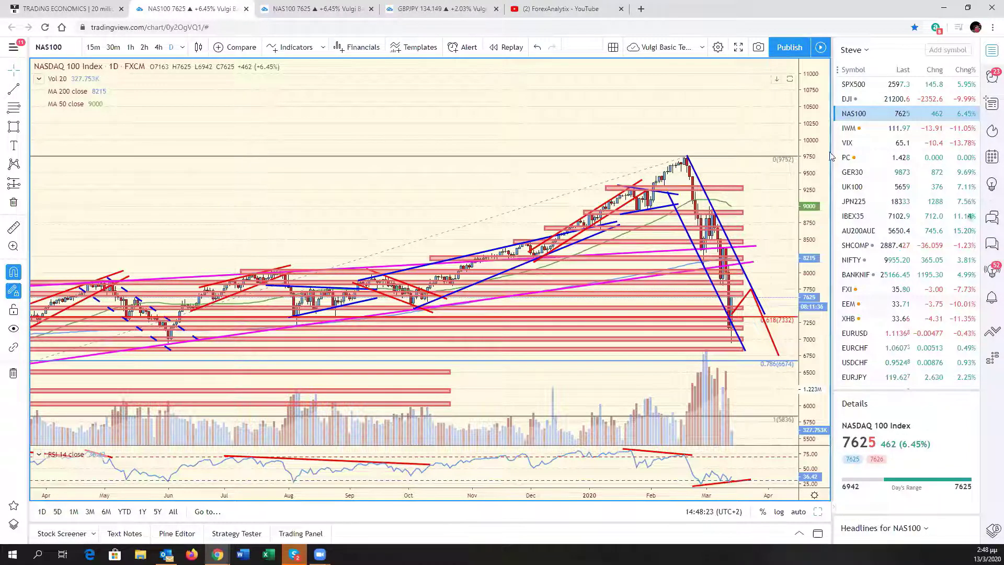
Step: Load the S&P 500 Index from the SPX500 watchlist row
{"action": "left_click", "coordinate": [863, 84]}
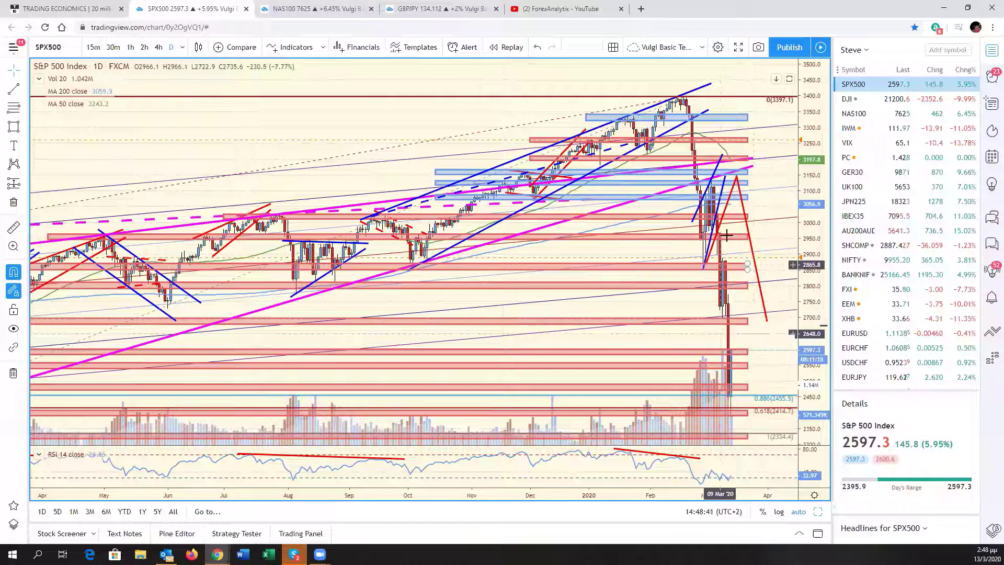
Step: Draw a red rising projection line from the latest low, adjusting its peak to about 2854
{"action": "left_click", "coordinate": [736, 270]}
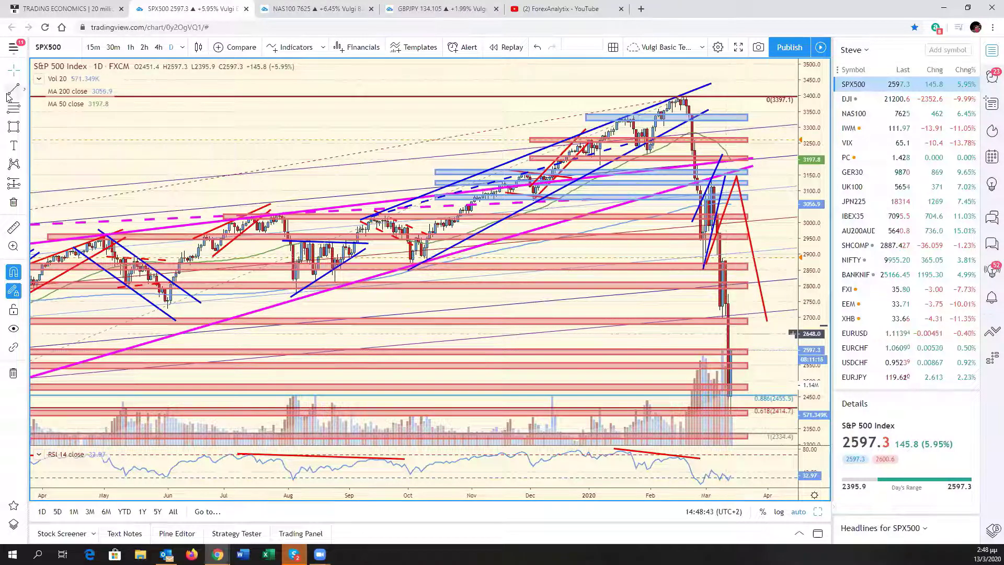
{"action": "left_click", "coordinate": [737, 349]}
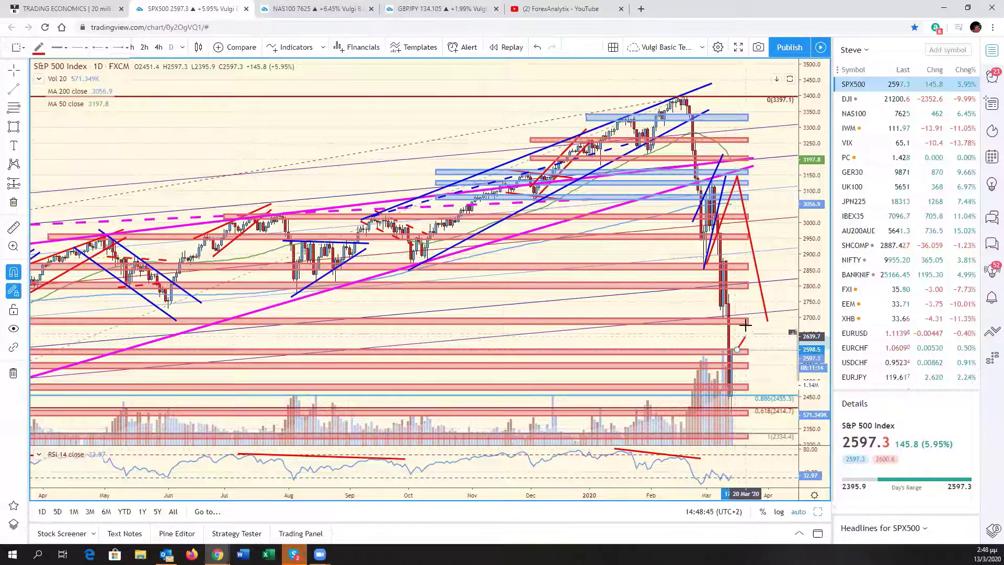
{"action": "left_click", "coordinate": [749, 321]}
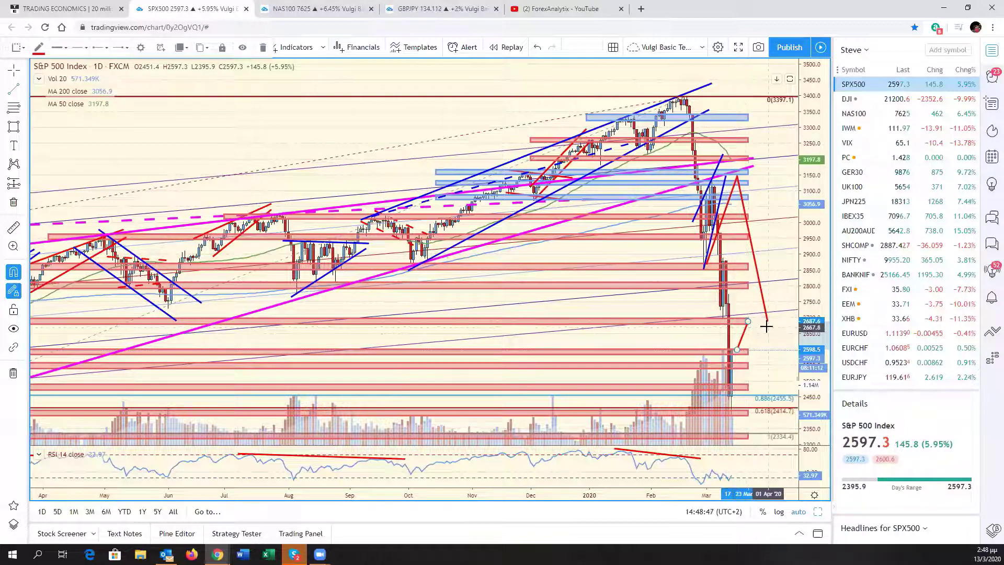
{"action": "left_click_drag", "start_coordinate": [752, 248], "coordinate": [752, 323]}
{"action": "left_click_drag", "start_coordinate": [722, 227], "coordinate": [764, 280]}
{"action": "left_click_drag", "start_coordinate": [779, 231], "coordinate": [771, 268]}
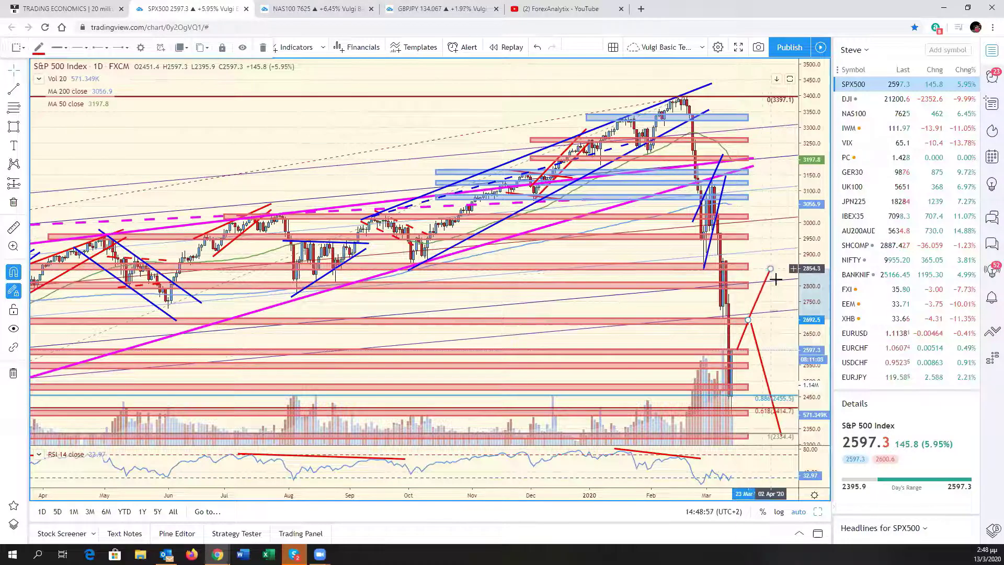
Step: Add a falling line from the 2854 peak down to about 2349, compressing the price scale to fit
{"action": "key", "text": "alt+t"}
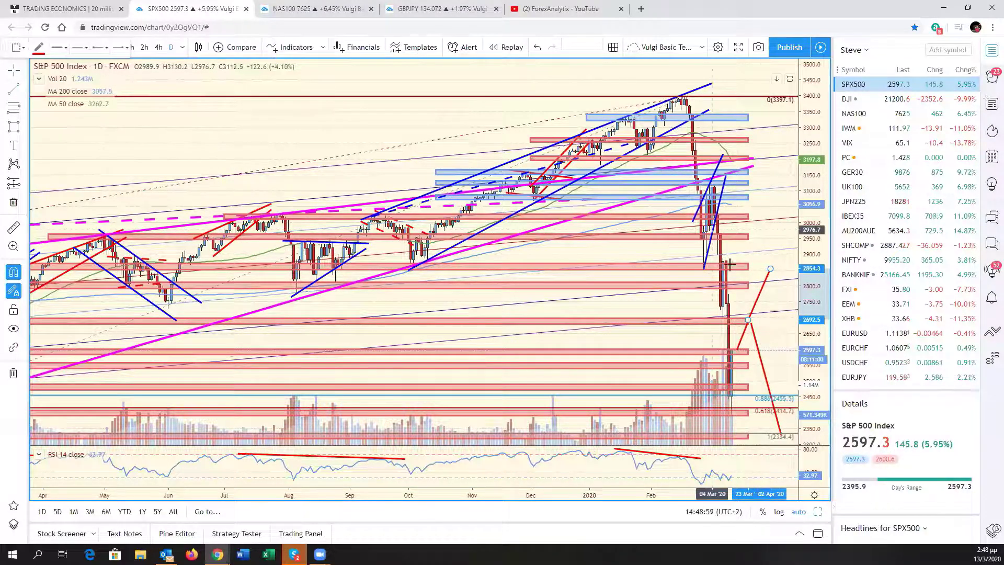
{"action": "left_click", "coordinate": [770, 268]}
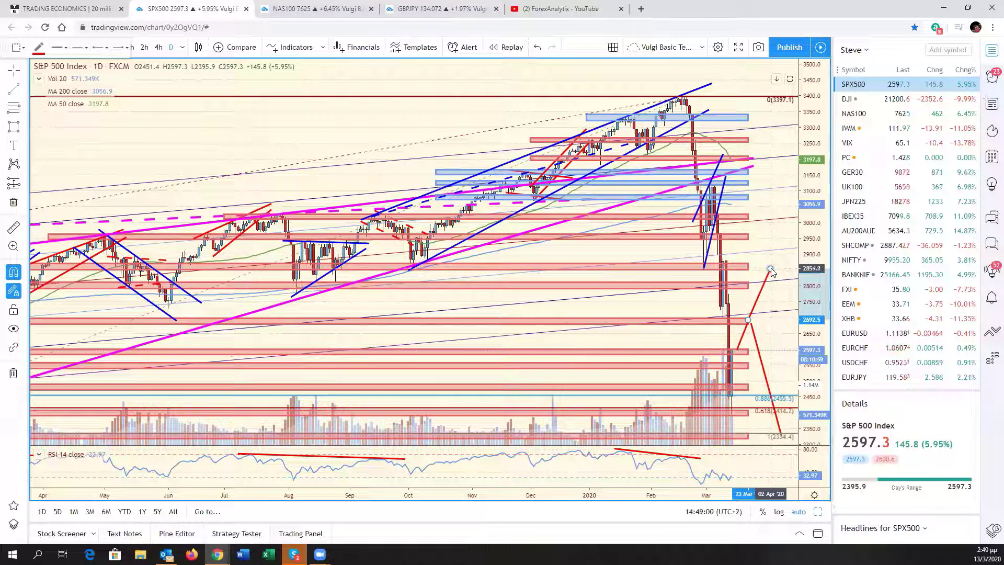
{"action": "left_click", "coordinate": [786, 334]}
{"action": "mouse_move", "coordinate": [775, 336]}
{"action": "left_mouse_down"}
{"action": "mouse_move", "coordinate": [731, 324]}
{"action": "mouse_move", "coordinate": [772, 428]}
{"action": "left_mouse_up"}
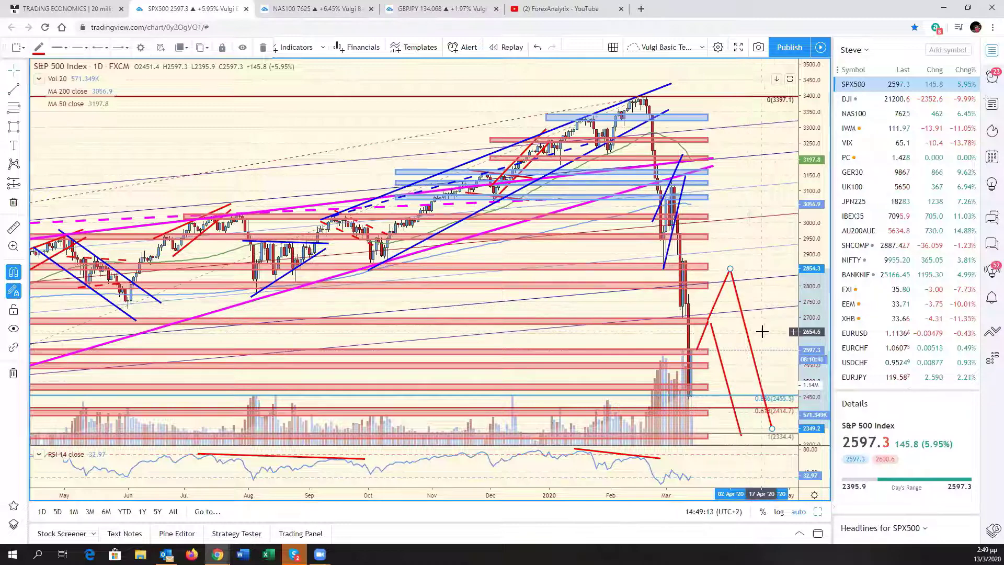
{"action": "left_click_drag", "start_coordinate": [762, 331], "coordinate": [818, 332]}
{"action": "left_click_drag", "start_coordinate": [801, 382], "coordinate": [802, 393]}
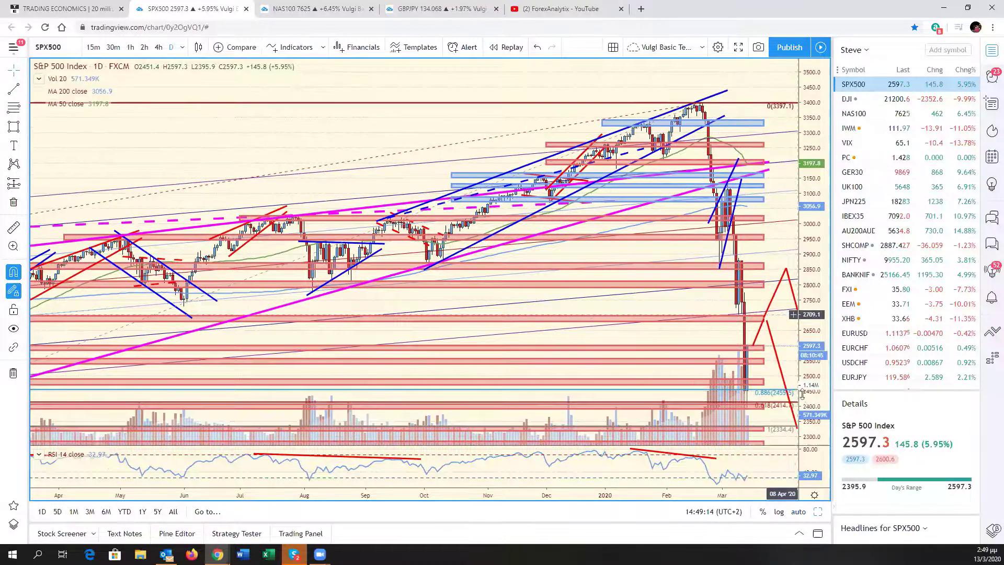
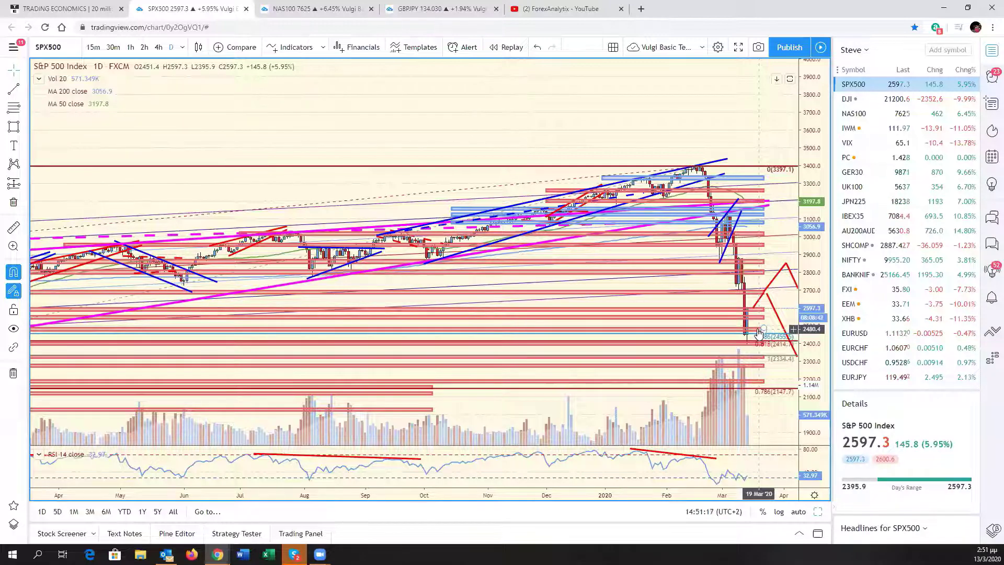
Step: Replace the Gold pane in the six-chart grid with Palladium (XPDUSD) and maximize it
{"action": "left_click", "coordinate": [799, 511]}
{"action": "key", "text": "alt+Return"}
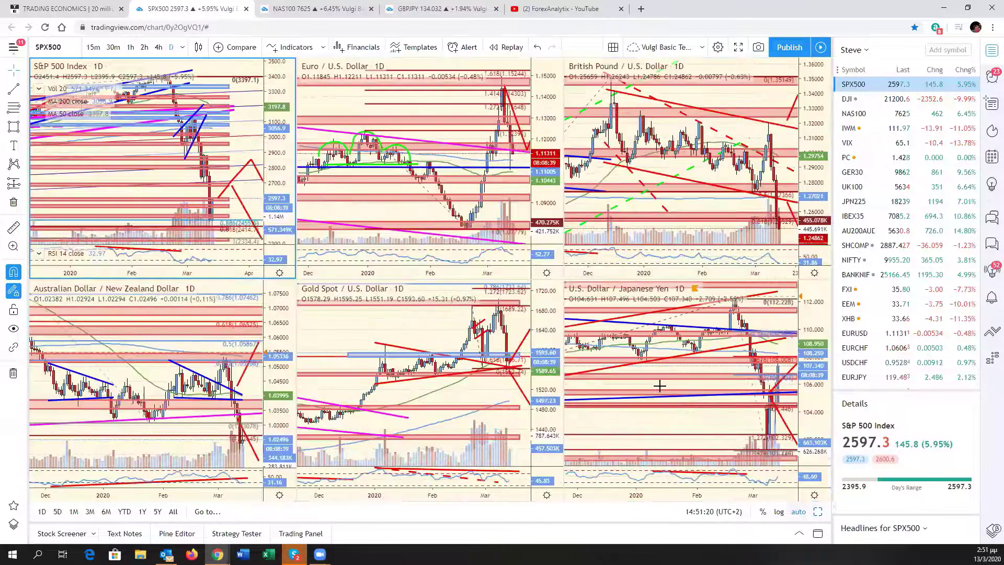
{"action": "left_click", "coordinate": [510, 396]}
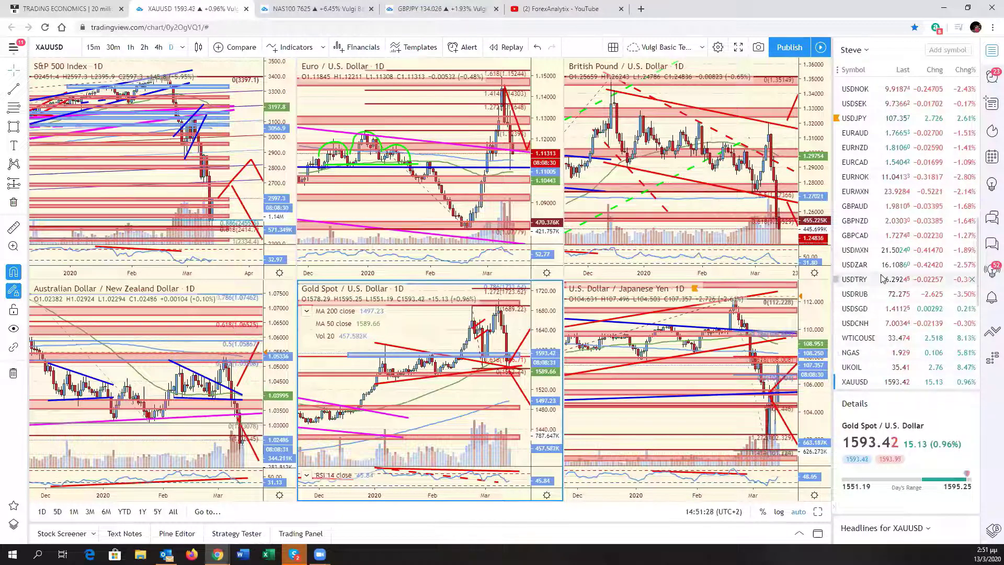
{"action": "scroll", "coordinate": [882, 269], "scroll_direction": "down", "scroll_amount": 5}
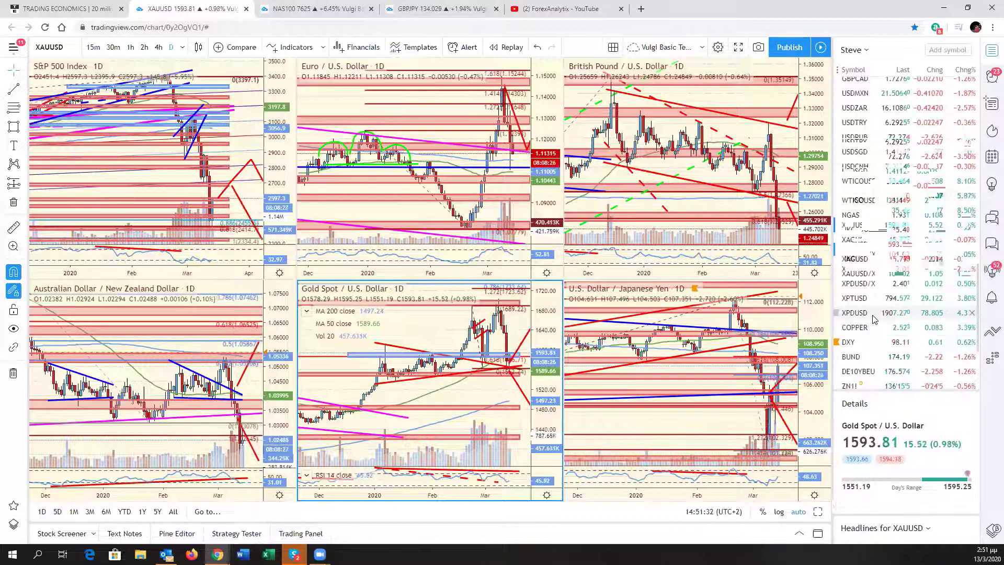
{"action": "left_click", "coordinate": [878, 312]}
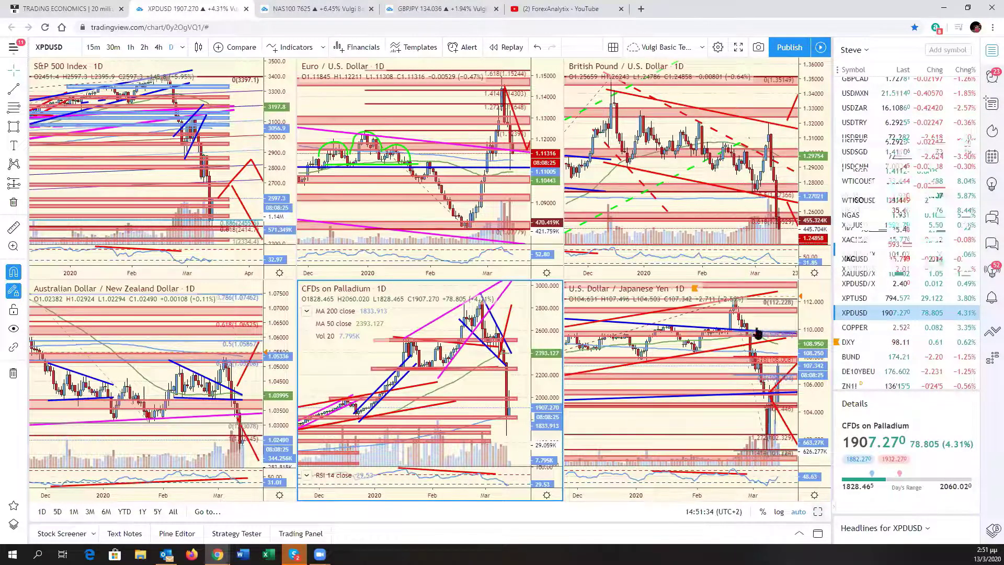
{"action": "key", "text": "alt+Return"}
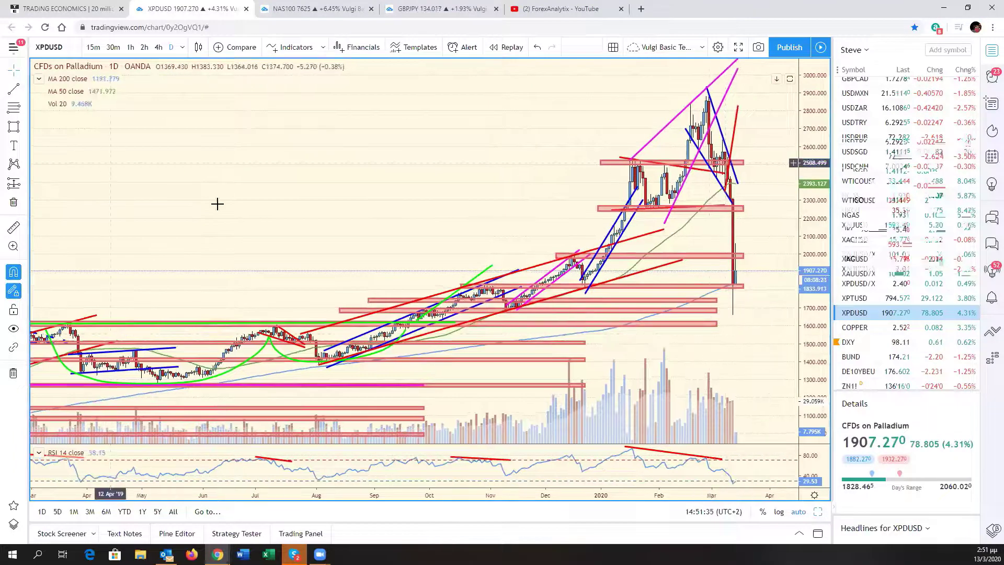
{"action": "left_click", "coordinate": [732, 200], "text": "shift"}
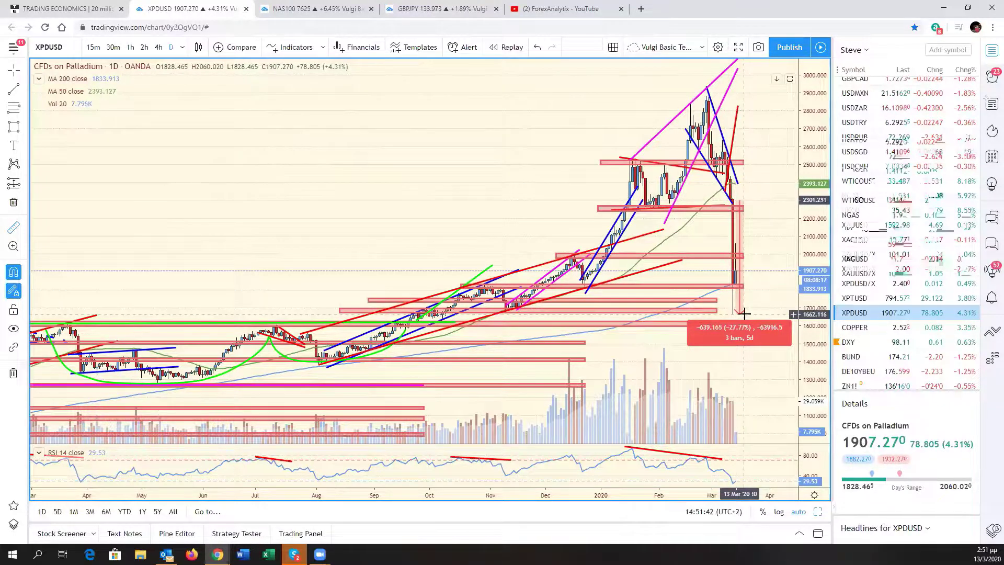
{"action": "key", "text": "Escape"}
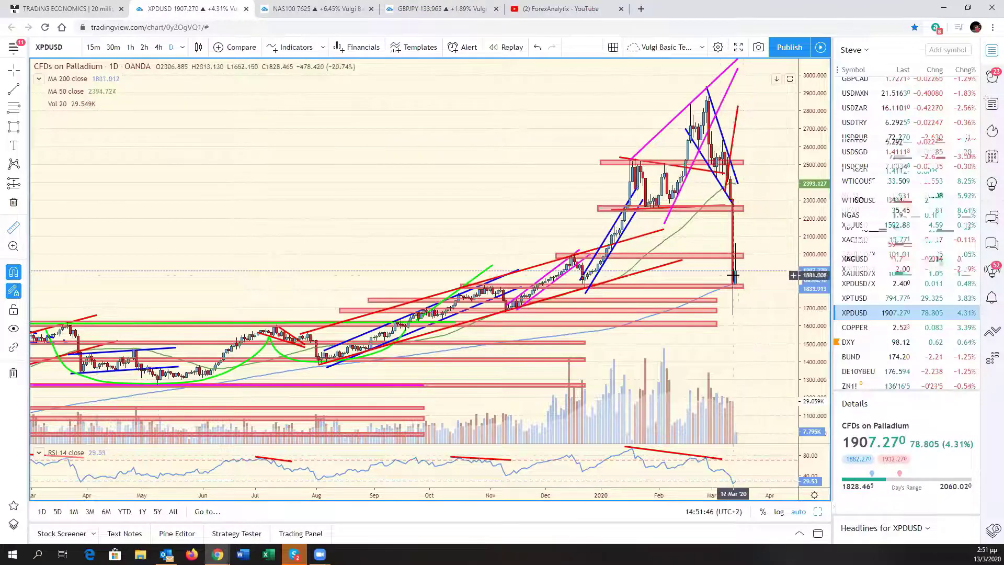
{"action": "scroll", "coordinate": [743, 282], "scroll_direction": "down", "scroll_amount": 5}
{"action": "scroll", "coordinate": [745, 343], "scroll_direction": "down", "scroll_amount": 6}
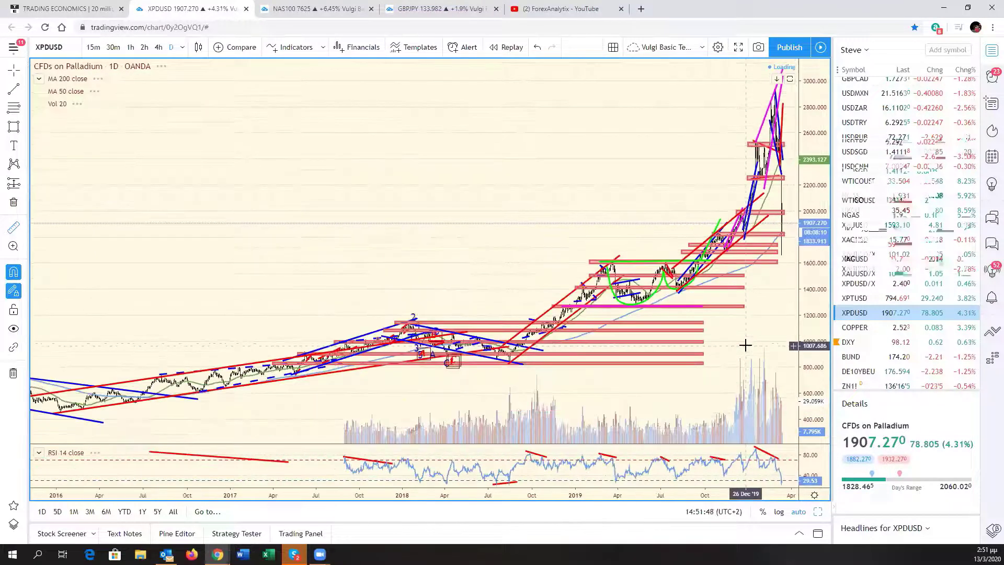
{"action": "scroll", "coordinate": [745, 345], "scroll_direction": "up", "scroll_amount": 4}
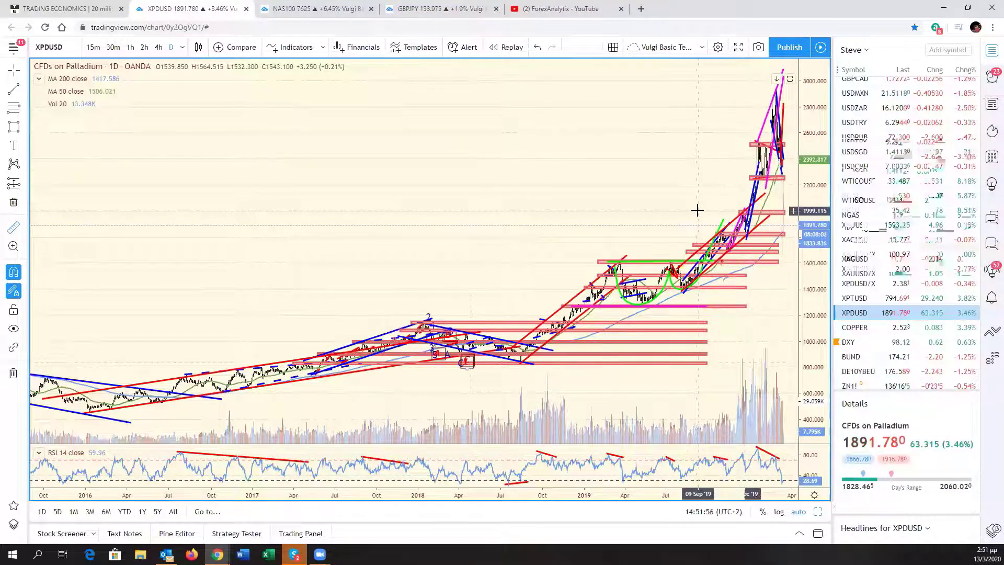
{"action": "scroll", "coordinate": [662, 234], "scroll_direction": "up", "scroll_amount": 2}
{"action": "scroll", "coordinate": [663, 234], "scroll_direction": "up", "scroll_amount": 5}
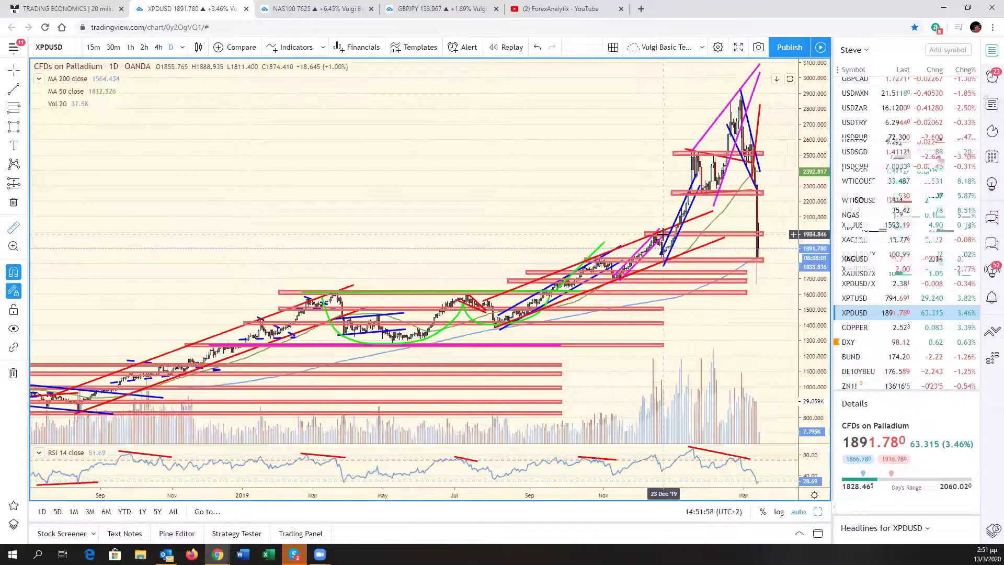
{"action": "scroll", "coordinate": [663, 234], "scroll_direction": "up", "scroll_amount": 3}
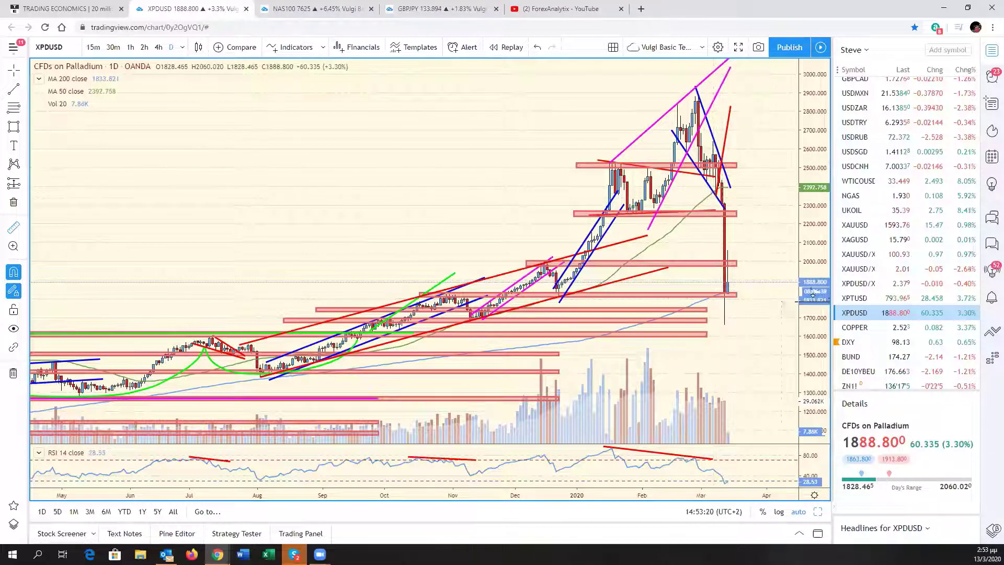
Step: Stretch the red 2000 zone on the Palladium chart further to the right
{"action": "left_click_drag", "start_coordinate": [815, 309], "coordinate": [750, 294]}
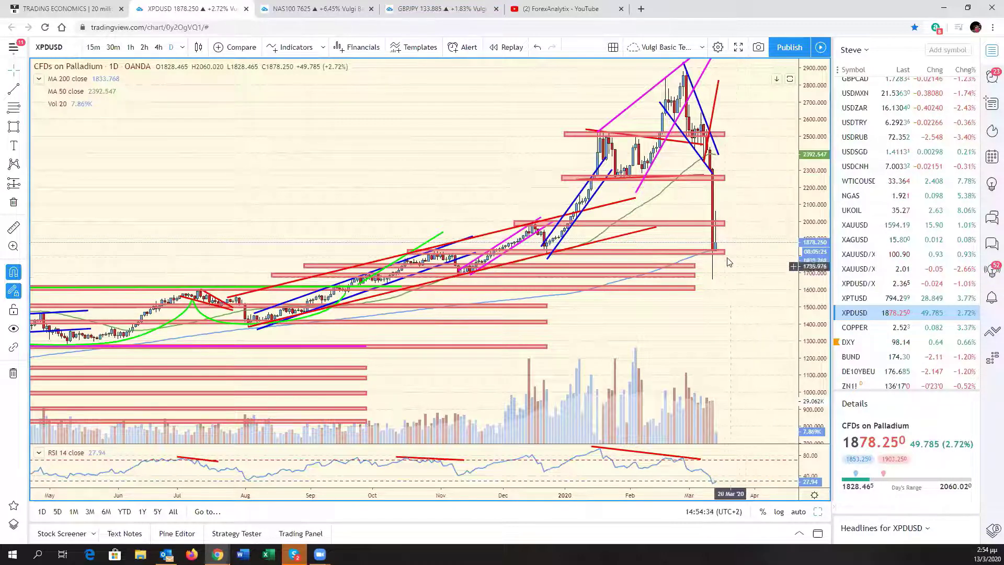
{"action": "mouse_move", "coordinate": [725, 253]}
{"action": "left_mouse_down"}
{"action": "mouse_move", "coordinate": [749, 253]}
{"action": "mouse_move", "coordinate": [724, 225]}
{"action": "mouse_move", "coordinate": [748, 223]}
{"action": "left_mouse_up"}
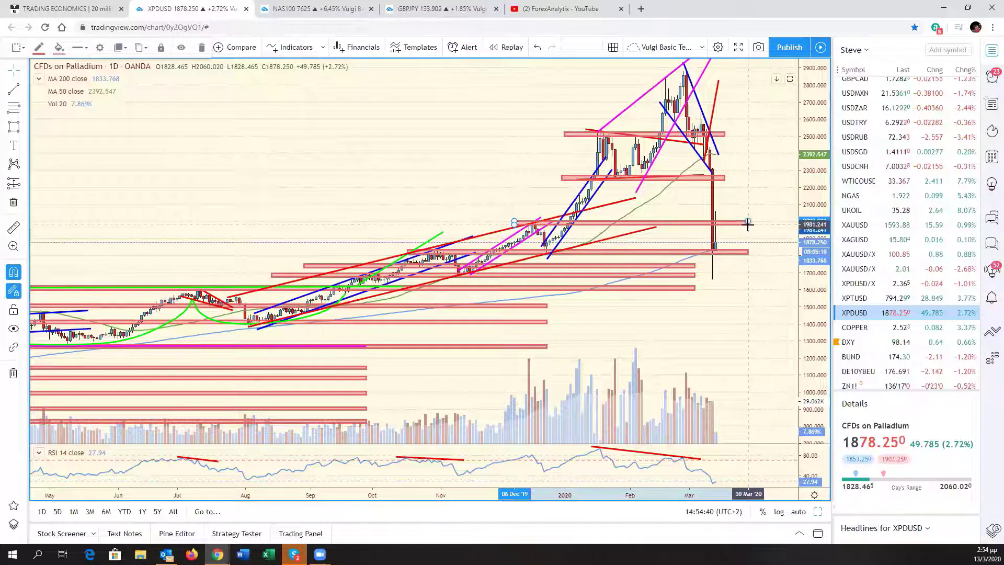
{"action": "left_click", "coordinate": [747, 209]}
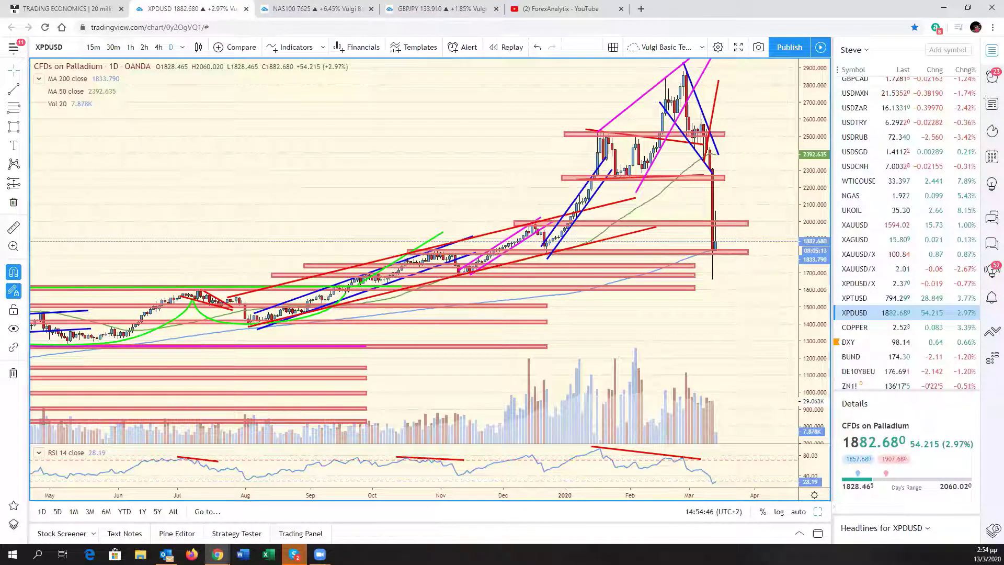
Step: Briefly show the desktop, then load the Gold Spot (XAUUSD) chart
{"action": "key", "text": "super+d"}
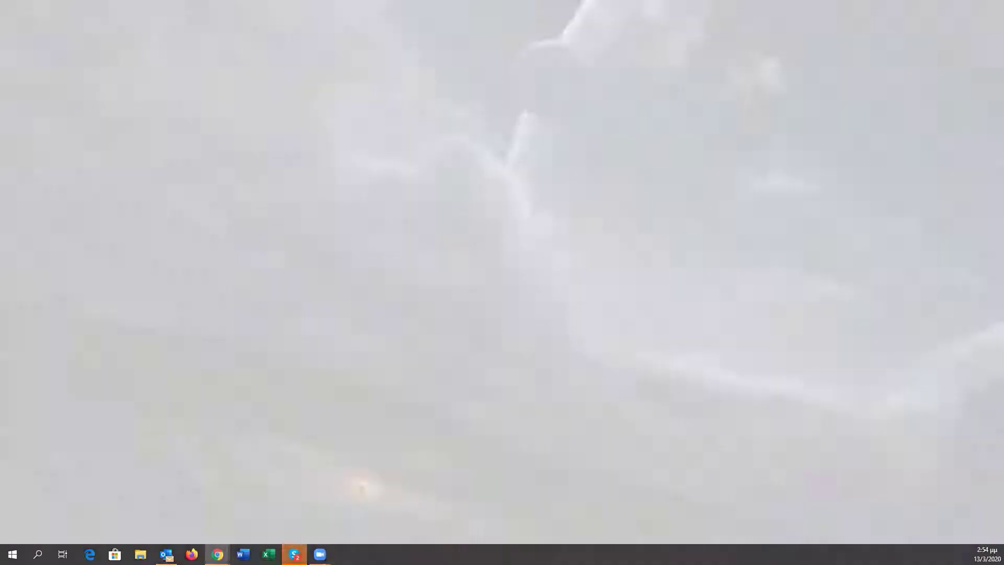
{"action": "key", "text": "super+d"}
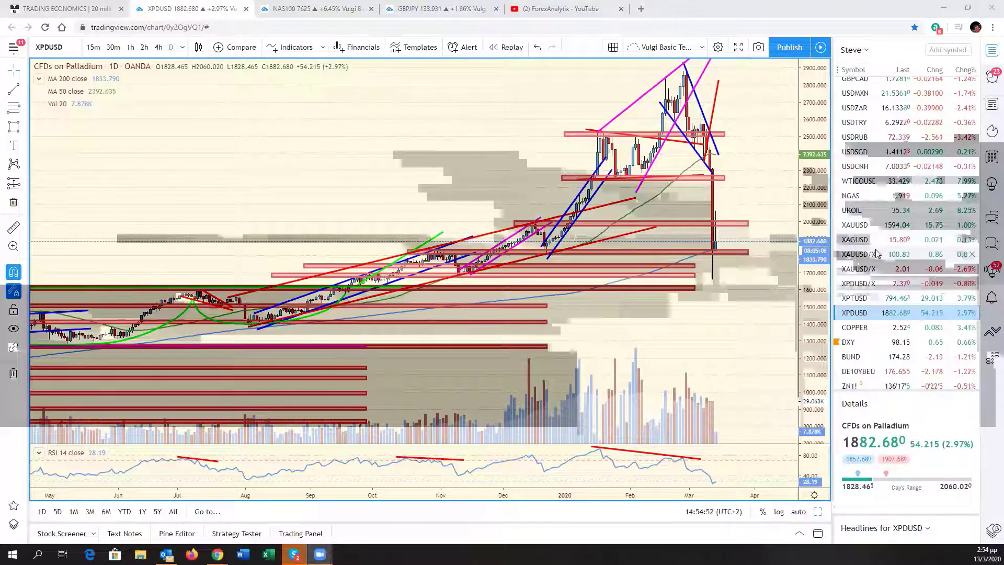
{"action": "left_click", "coordinate": [871, 228]}
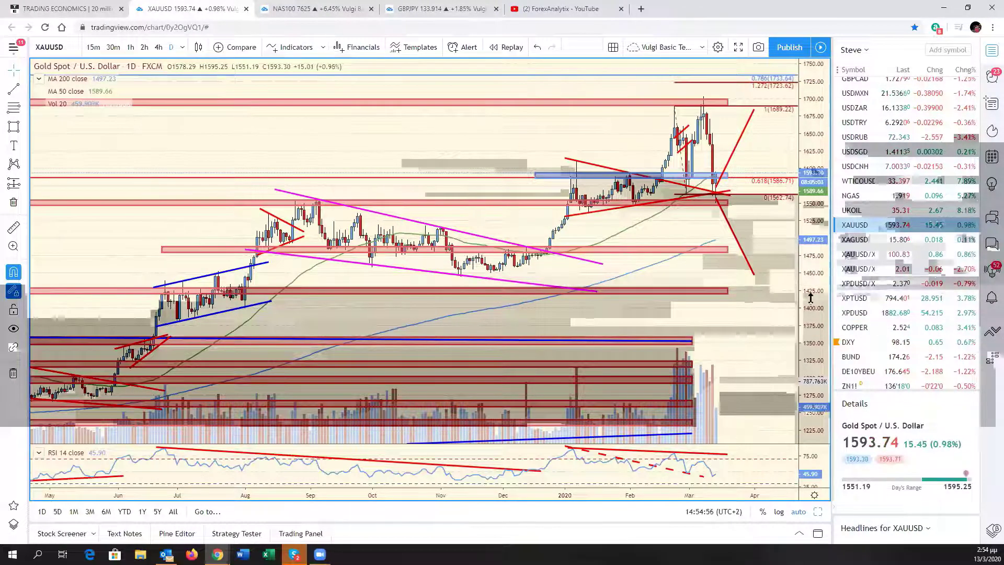
{"action": "scroll", "coordinate": [707, 275], "scroll_direction": "up", "scroll_amount": 1}
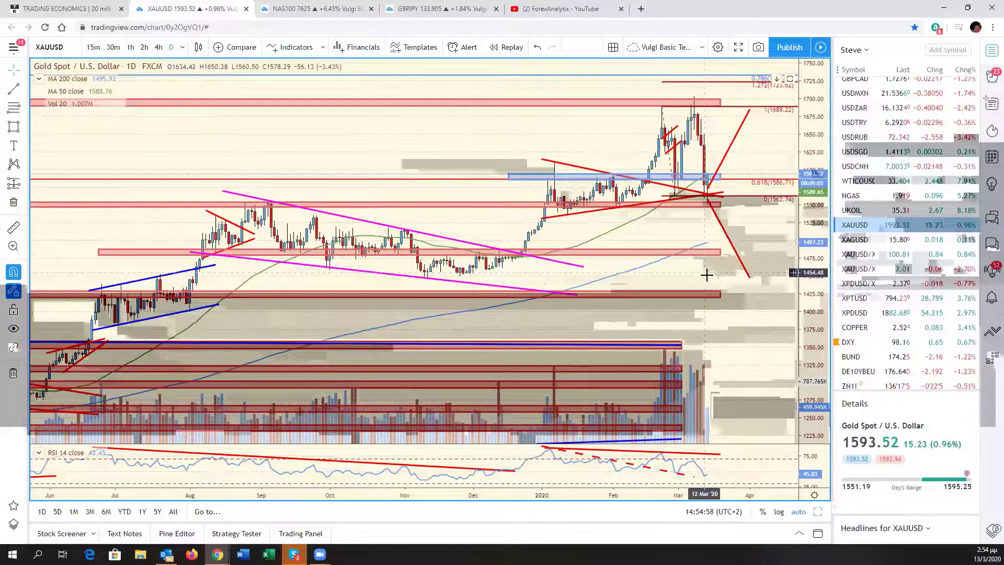
{"action": "scroll", "coordinate": [706, 274], "scroll_direction": "down", "scroll_amount": 1}
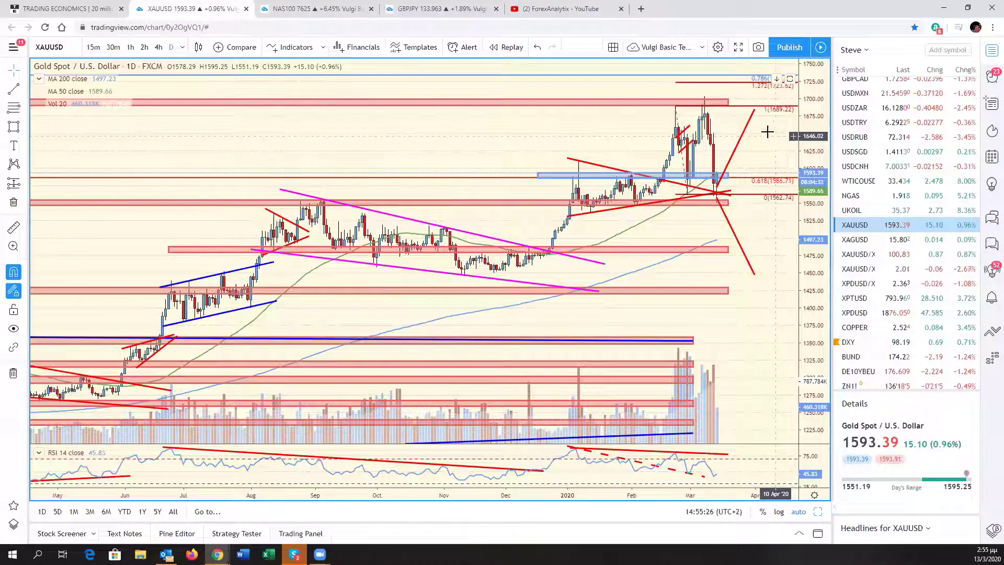
Step: Raise the red trend line's top end to about 1721, then load Silver (XAGUSD)
{"action": "left_click", "coordinate": [758, 111]}
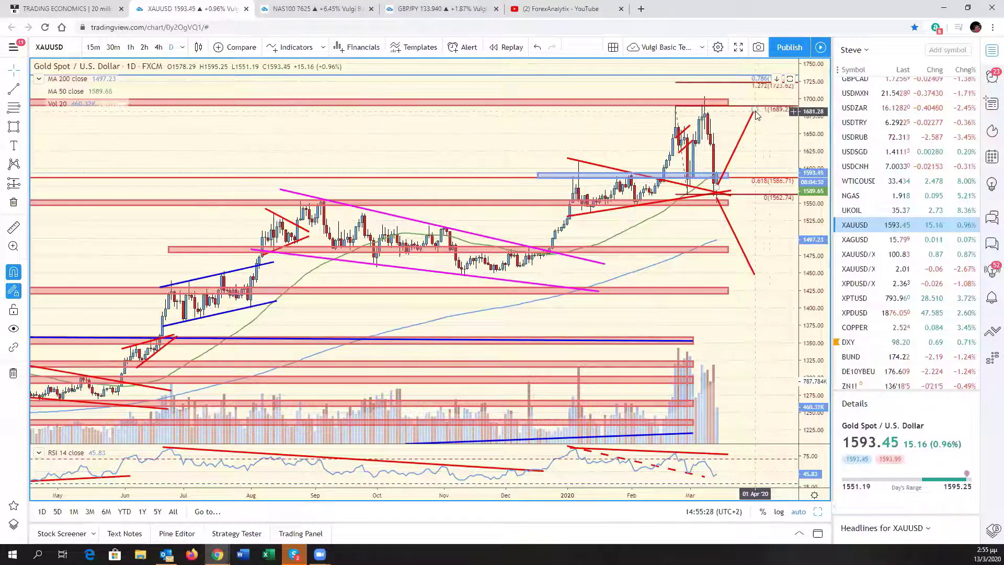
{"action": "left_click_drag", "start_coordinate": [758, 111], "coordinate": [764, 81]}
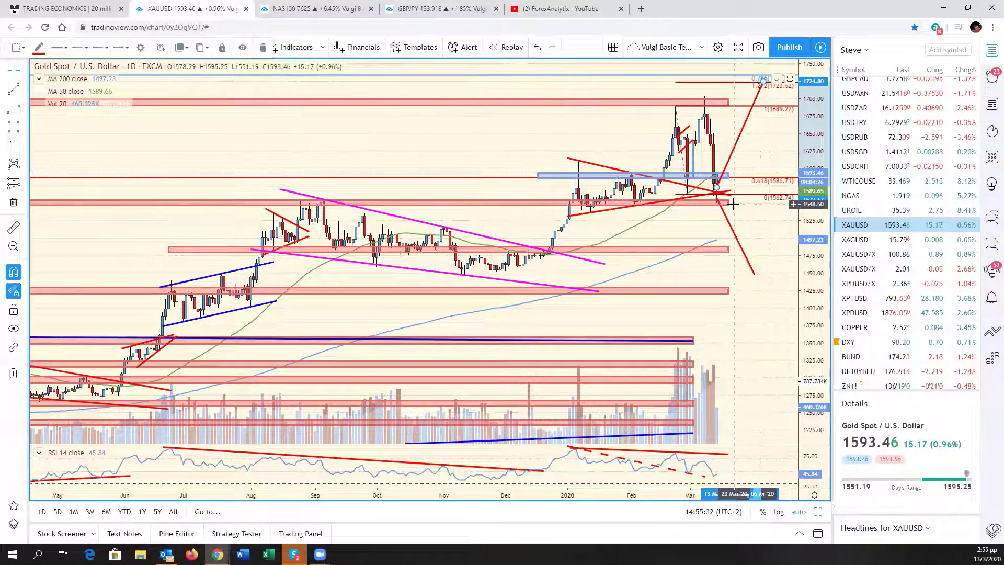
{"action": "left_click", "coordinate": [750, 160]}
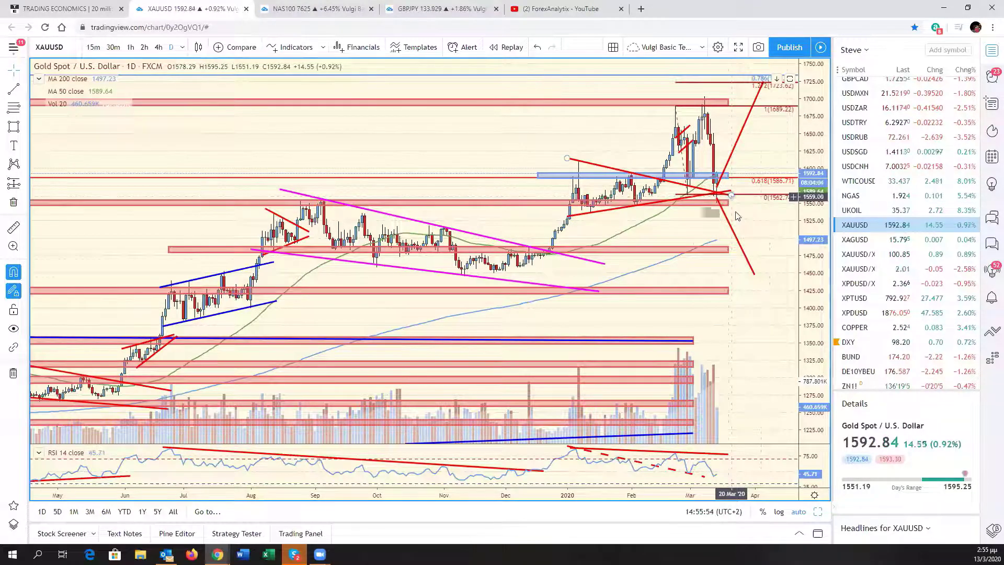
{"action": "left_click", "coordinate": [889, 240]}
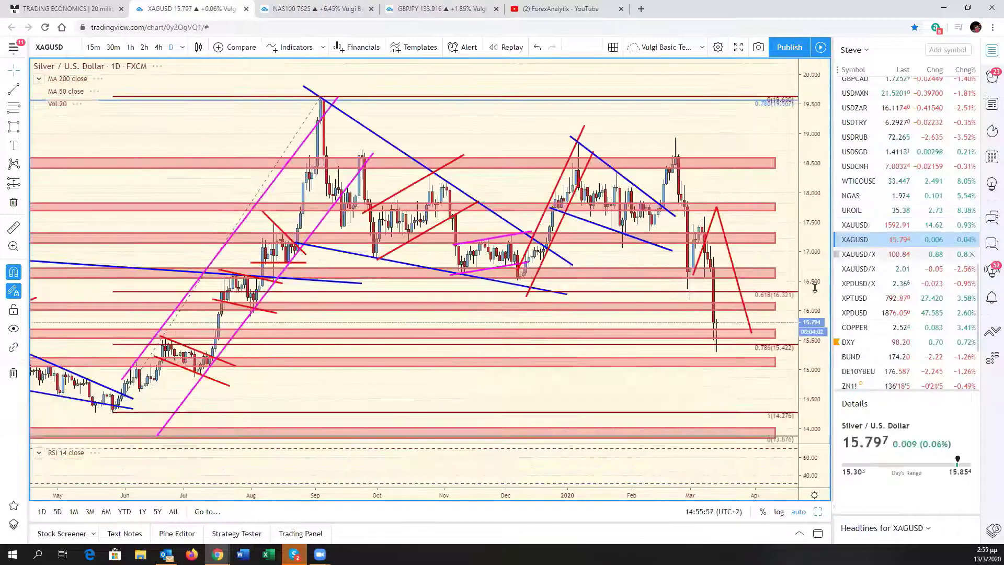
Step: Compress the silver chart's price scale, then switch back to Gold (XAUUSD)
{"action": "left_click_drag", "start_coordinate": [813, 337], "coordinate": [810, 376]}
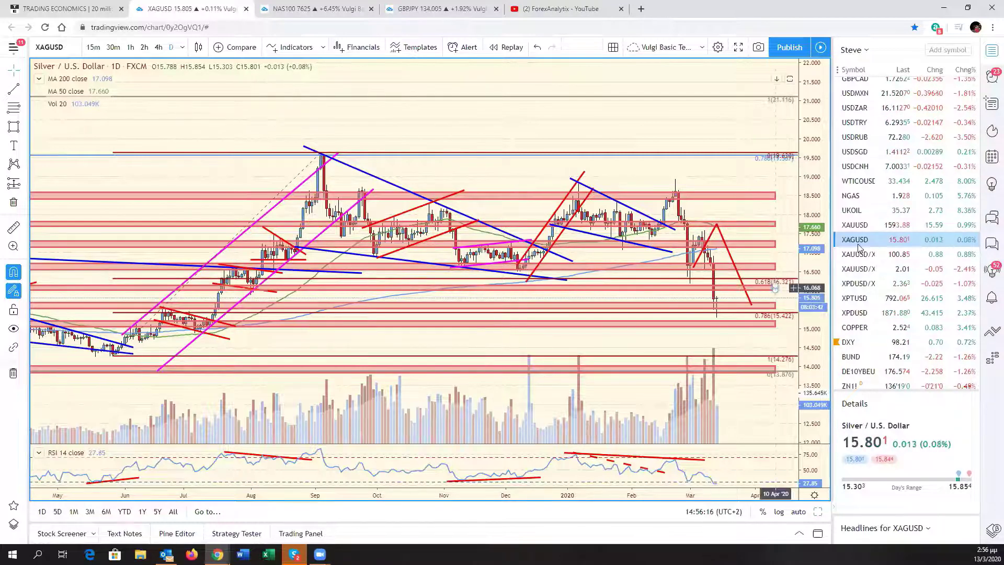
{"action": "key", "text": "Up"}
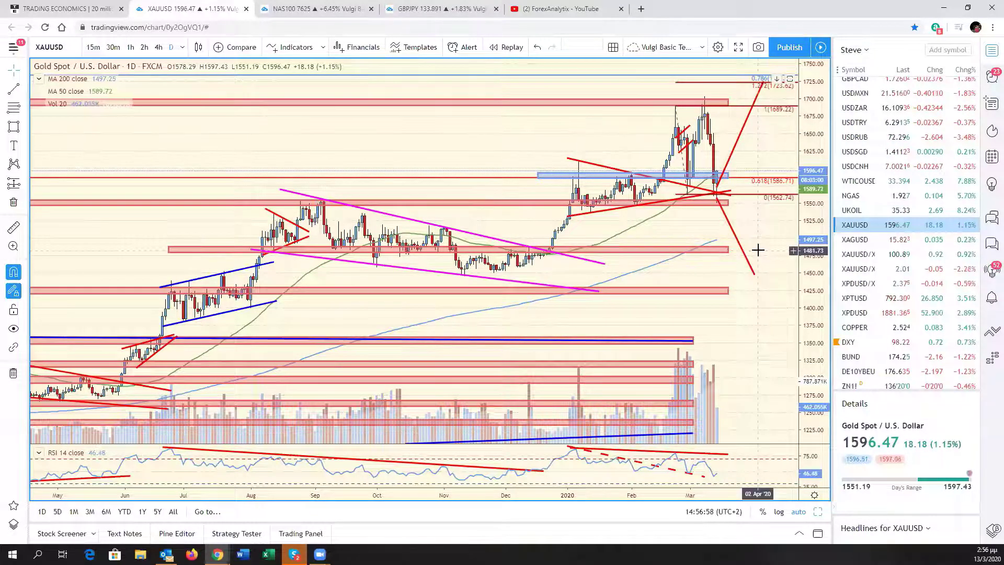
Step: Widen the gold chart's price range, then load West Texas Oil (WTICOUSD)
{"action": "scroll", "coordinate": [758, 250], "scroll_direction": "down", "scroll_amount": 3}
{"action": "scroll", "coordinate": [764, 245], "scroll_direction": "up", "scroll_amount": 2}
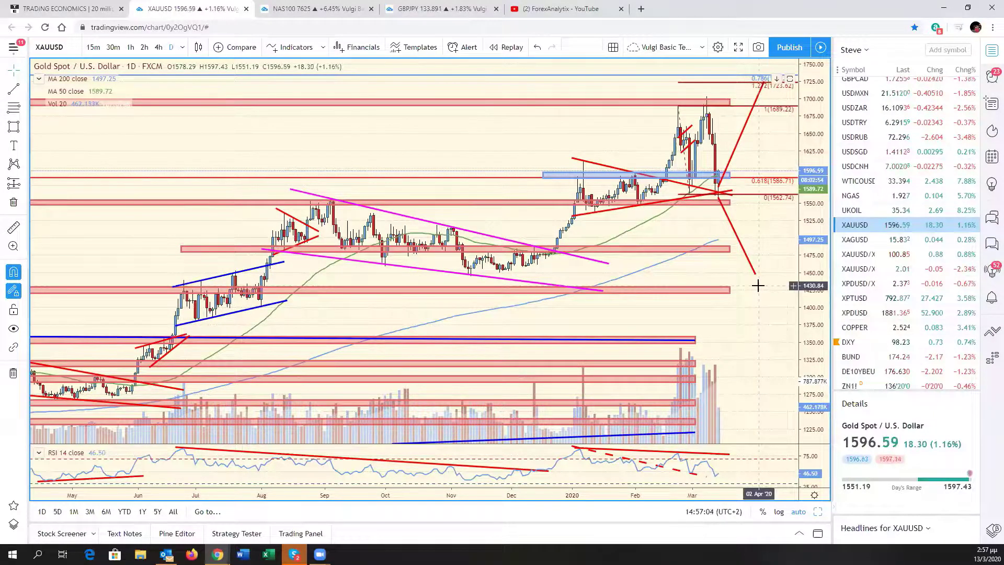
{"action": "left_click_drag", "start_coordinate": [825, 290], "coordinate": [825, 314]}
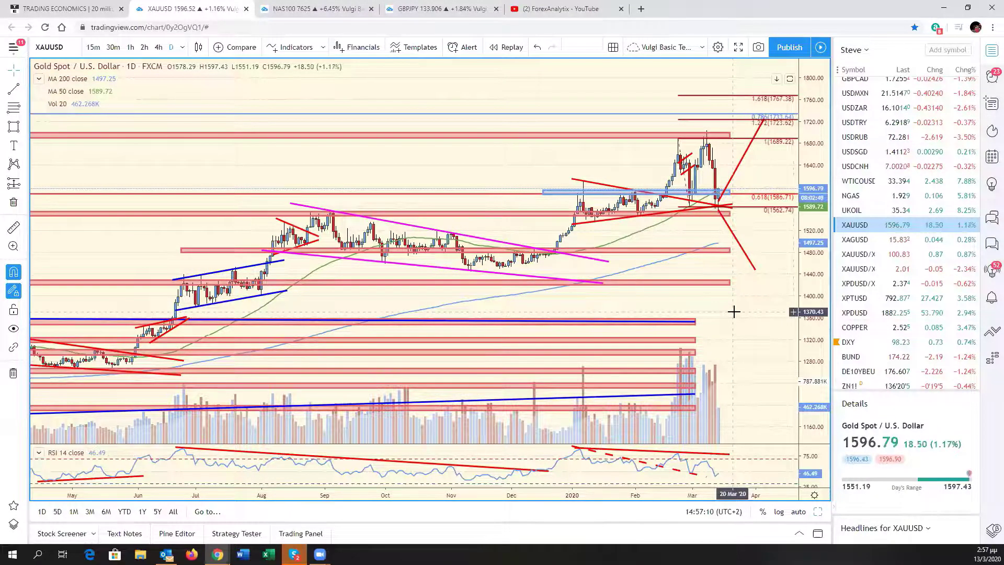
{"action": "scroll", "coordinate": [734, 312], "scroll_direction": "up", "scroll_amount": 1}
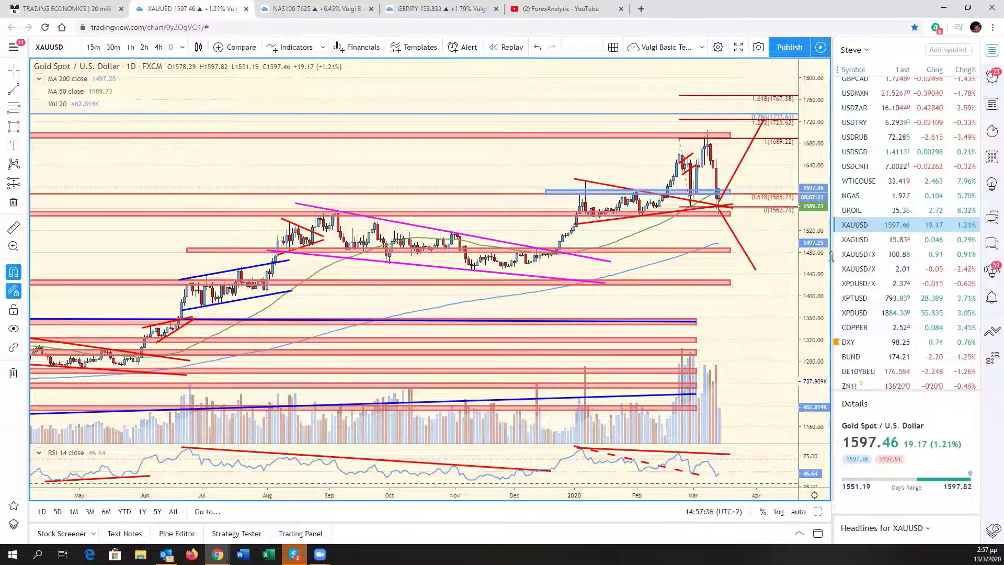
{"action": "left_click", "coordinate": [873, 184]}
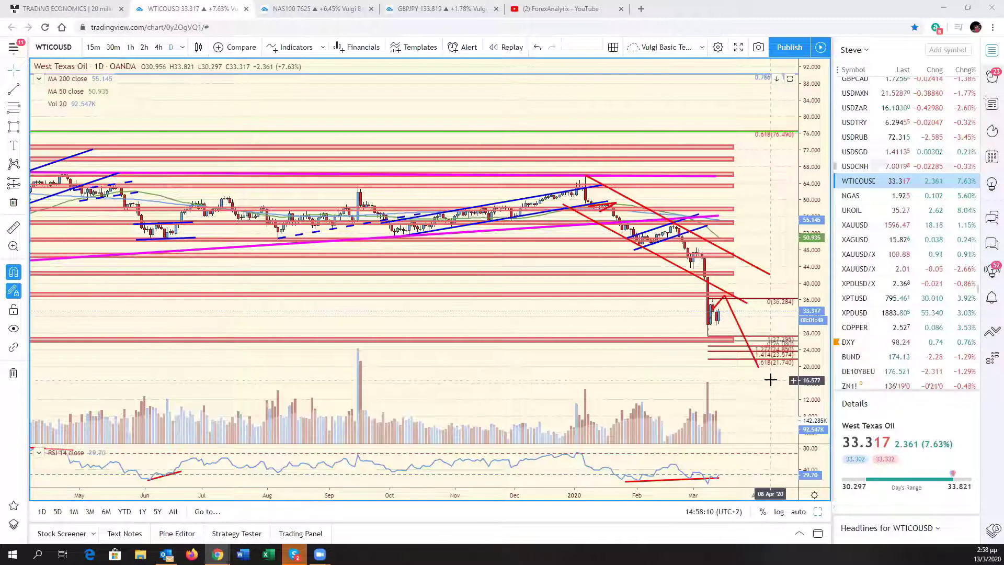
Step: Reshape the red projection and its fib anchor points on the latest oil candles
{"action": "left_click", "coordinate": [718, 313]}
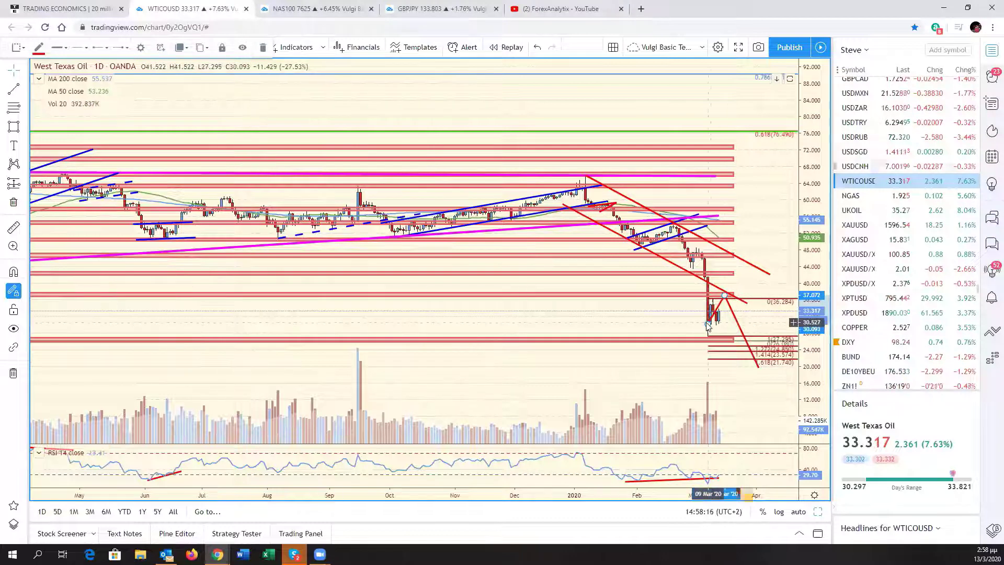
{"action": "mouse_move", "coordinate": [708, 325]}
{"action": "left_mouse_down"}
{"action": "mouse_move", "coordinate": [715, 311]}
{"action": "mouse_move", "coordinate": [735, 307]}
{"action": "mouse_move", "coordinate": [702, 341]}
{"action": "left_mouse_up"}
{"action": "mouse_move", "coordinate": [758, 368]}
{"action": "left_mouse_down"}
{"action": "mouse_move", "coordinate": [734, 316]}
{"action": "mouse_move", "coordinate": [756, 371]}
{"action": "left_mouse_up"}
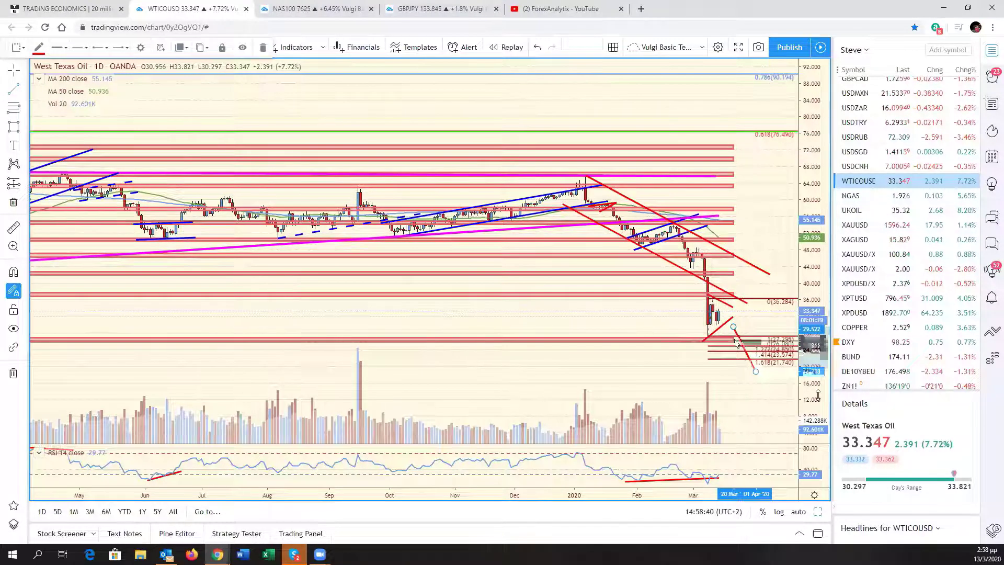
{"action": "left_click", "coordinate": [695, 394]}
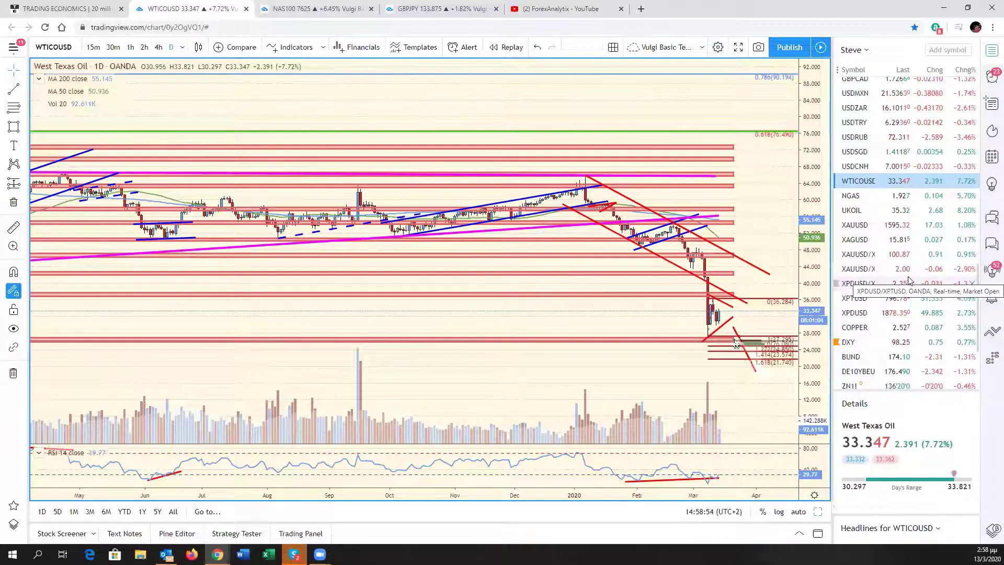
Step: Pan the oil chart slightly right and restore the six-chart grid
{"action": "scroll", "coordinate": [885, 260], "scroll_direction": "up", "scroll_amount": 1}
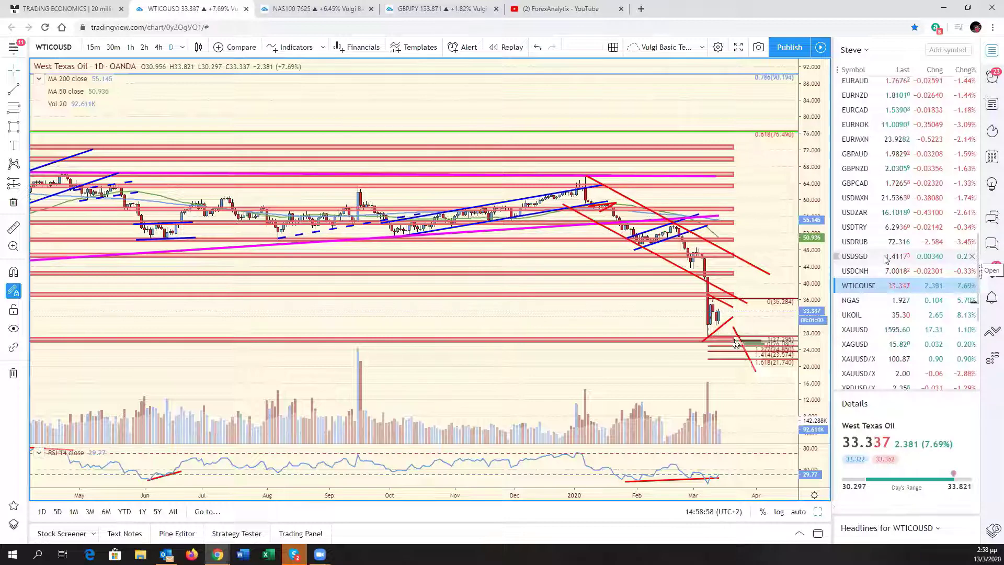
{"action": "scroll", "coordinate": [883, 264], "scroll_direction": "down", "scroll_amount": 1}
{"action": "scroll", "coordinate": [884, 265], "scroll_direction": "down", "scroll_amount": 2}
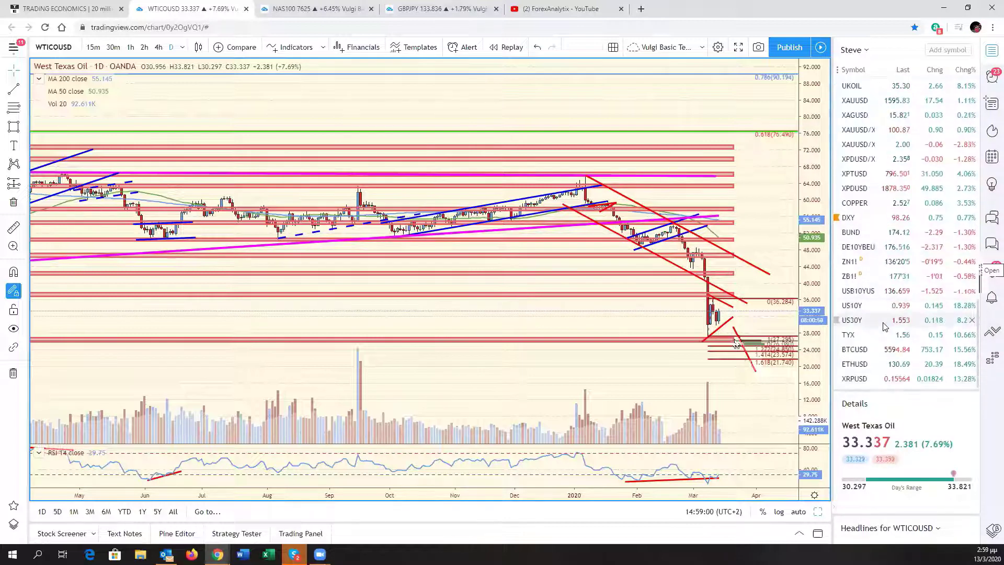
{"action": "left_click_drag", "start_coordinate": [792, 402], "coordinate": [814, 408]}
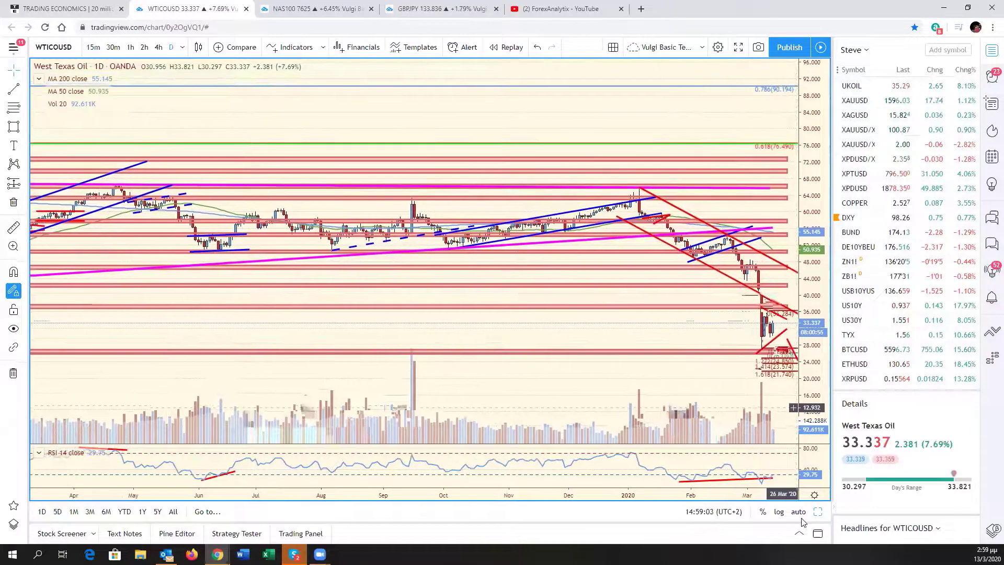
{"action": "left_click", "coordinate": [819, 513]}
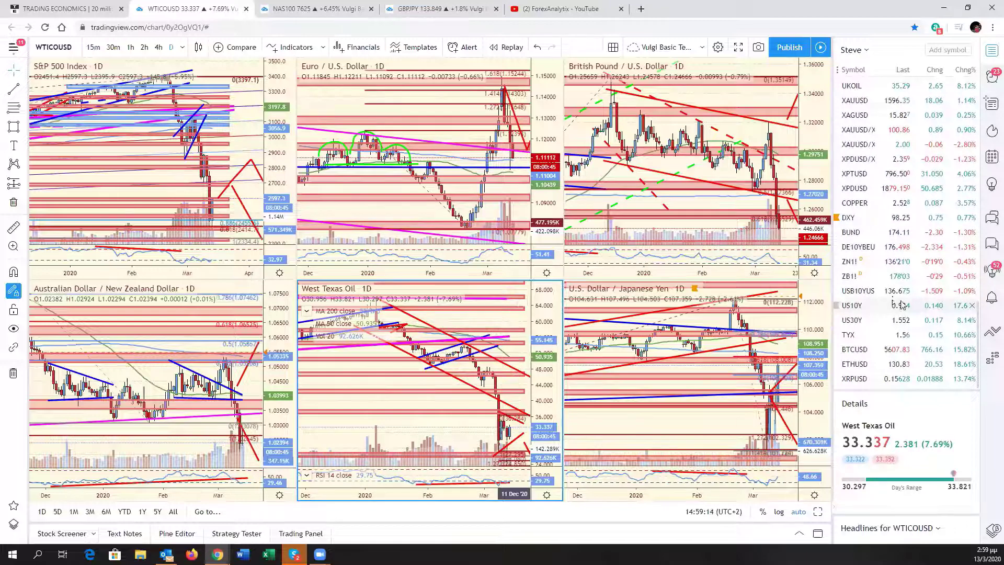
Step: Maximize XAUUSD/XAGUSD with empty space right of the latest bars and a wider price range
{"action": "scroll", "coordinate": [901, 304], "scroll_direction": "up", "scroll_amount": 4}
{"action": "left_click", "coordinate": [891, 339]}
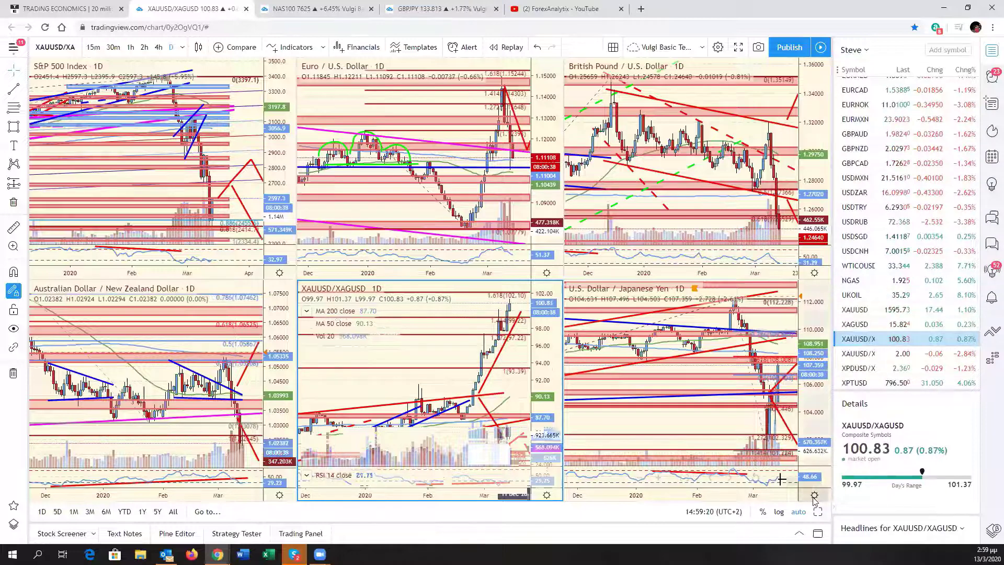
{"action": "key", "text": "alt+Return"}
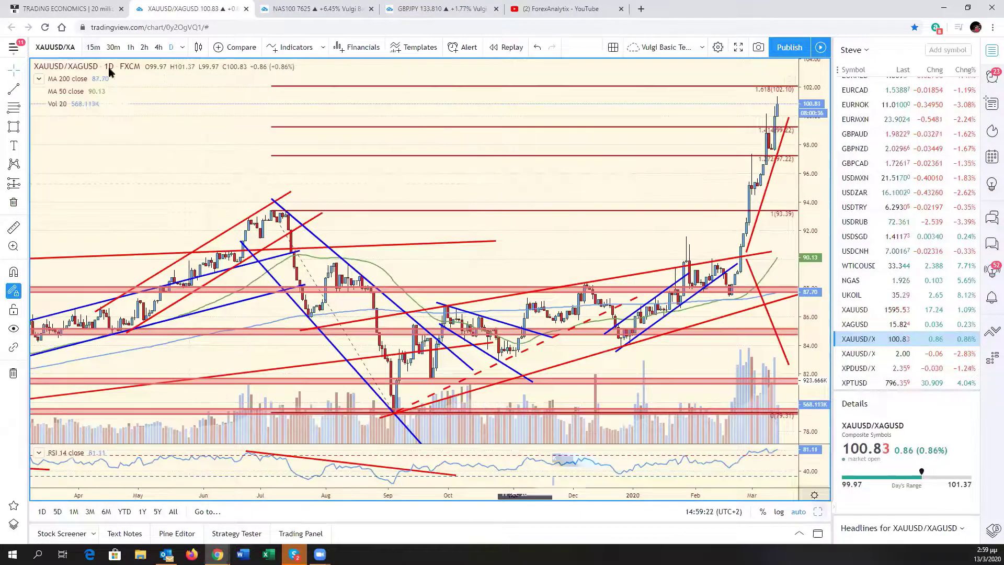
{"action": "left_click_drag", "start_coordinate": [686, 226], "coordinate": [627, 226]}
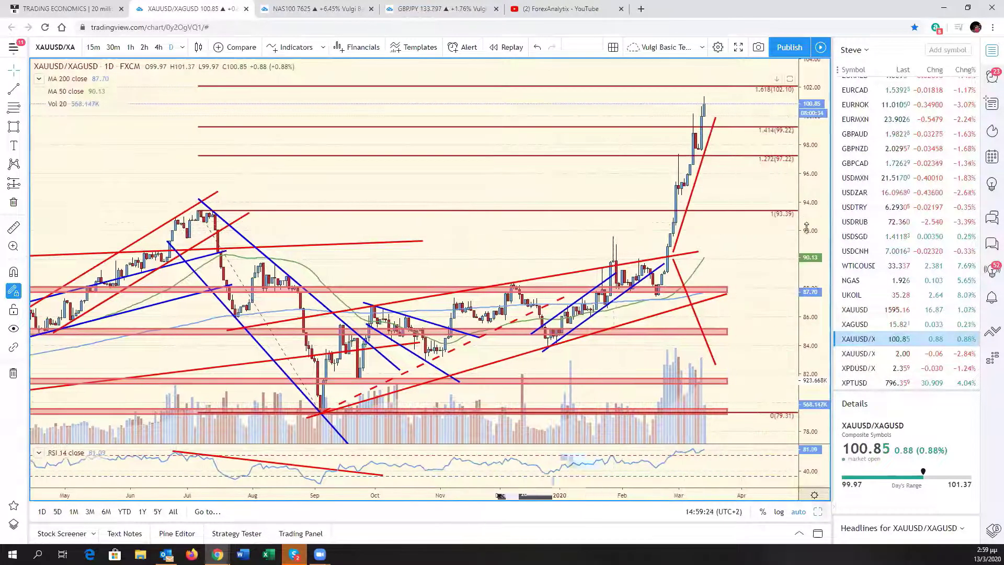
{"action": "left_click_drag", "start_coordinate": [806, 228], "coordinate": [710, 398]}
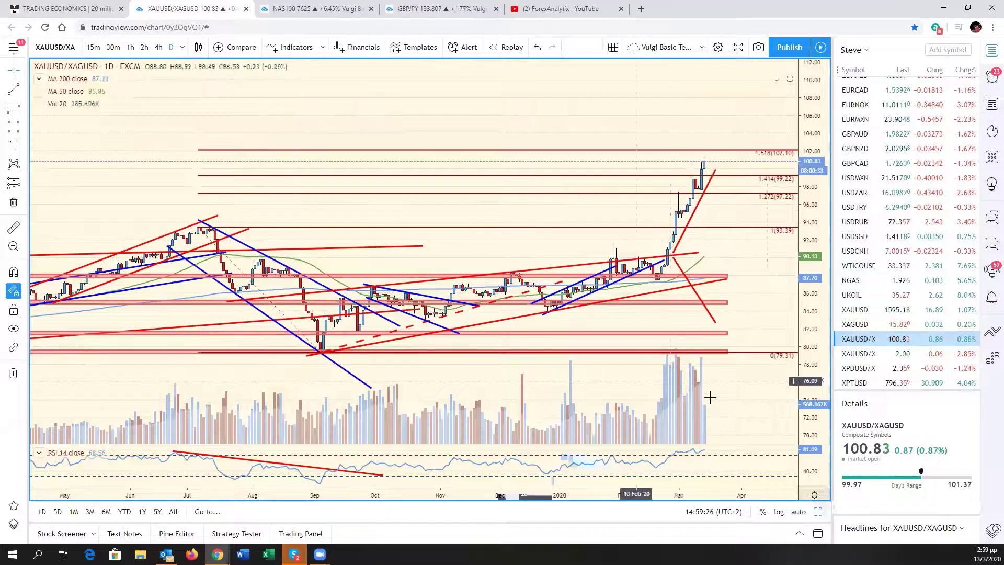
{"action": "scroll", "coordinate": [710, 398], "scroll_direction": "down", "scroll_amount": 5}
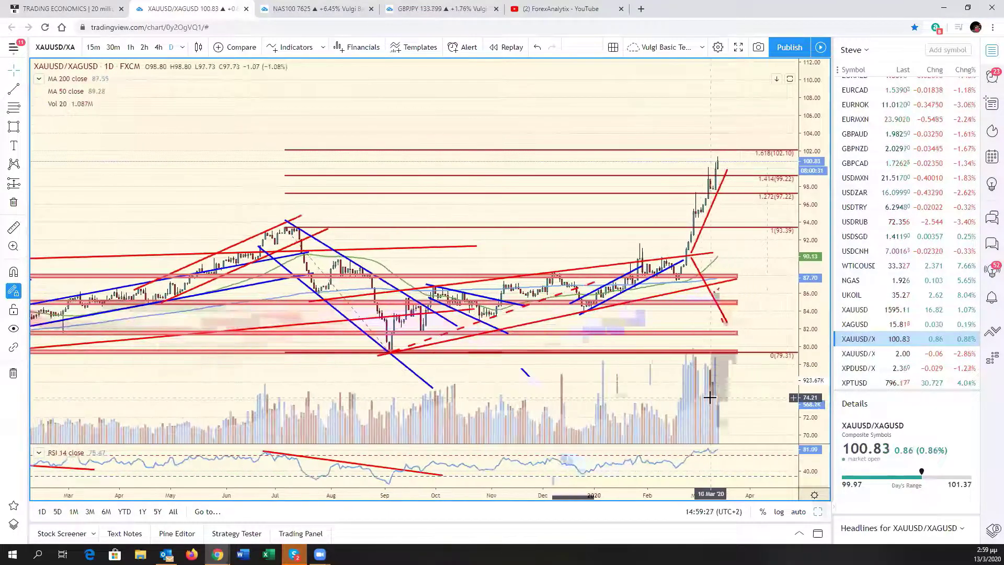
{"action": "scroll", "coordinate": [710, 397], "scroll_direction": "down", "scroll_amount": 6}
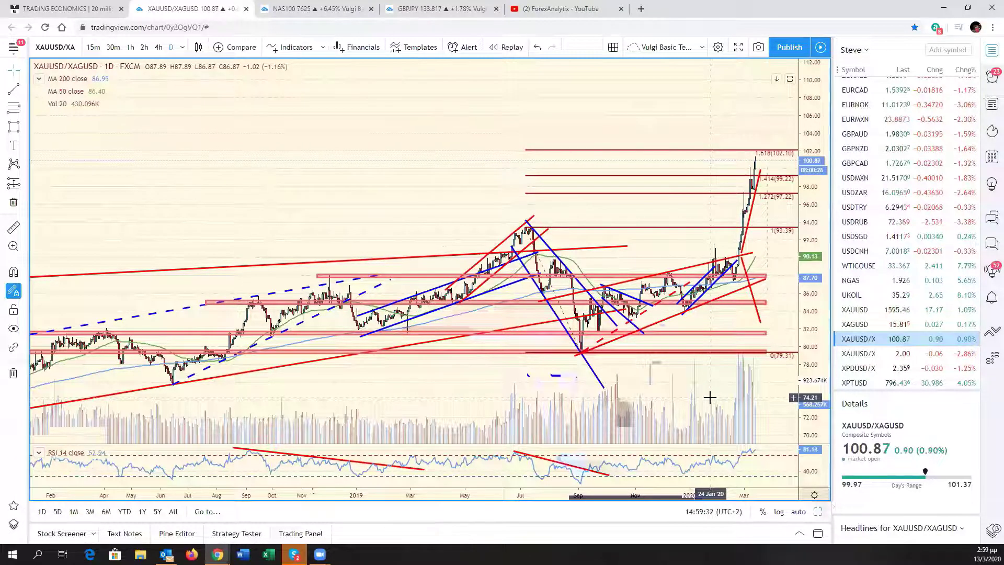
{"action": "scroll", "coordinate": [710, 397], "scroll_direction": "up", "scroll_amount": 4}
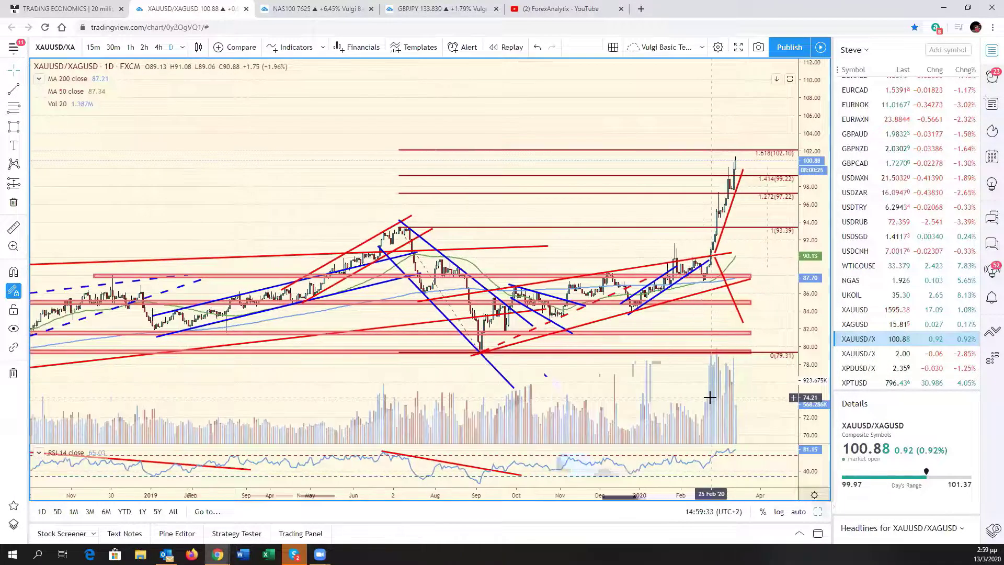
{"action": "scroll", "coordinate": [710, 397], "scroll_direction": "up", "scroll_amount": 3}
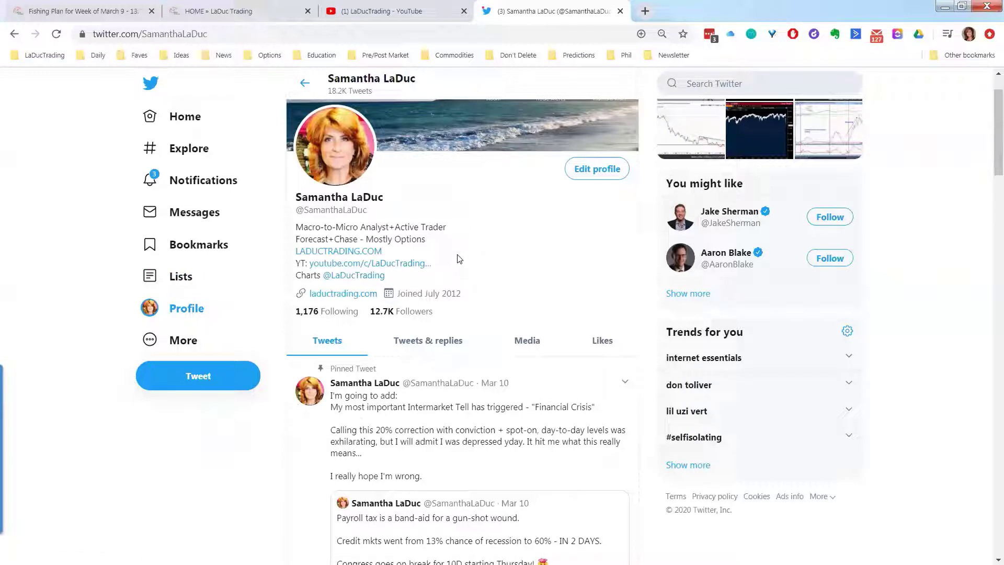
Step: Look through the YouTube channel, LaDuc home page and Twitter profile tabs
{"action": "left_click", "coordinate": [392, 12]}
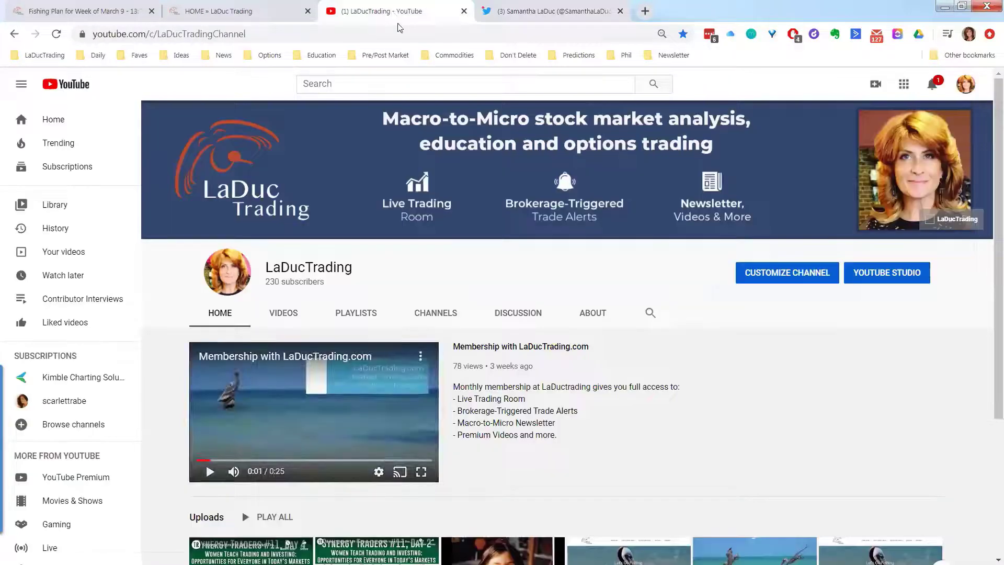
{"action": "scroll", "coordinate": [433, 282], "scroll_direction": "down", "scroll_amount": 1}
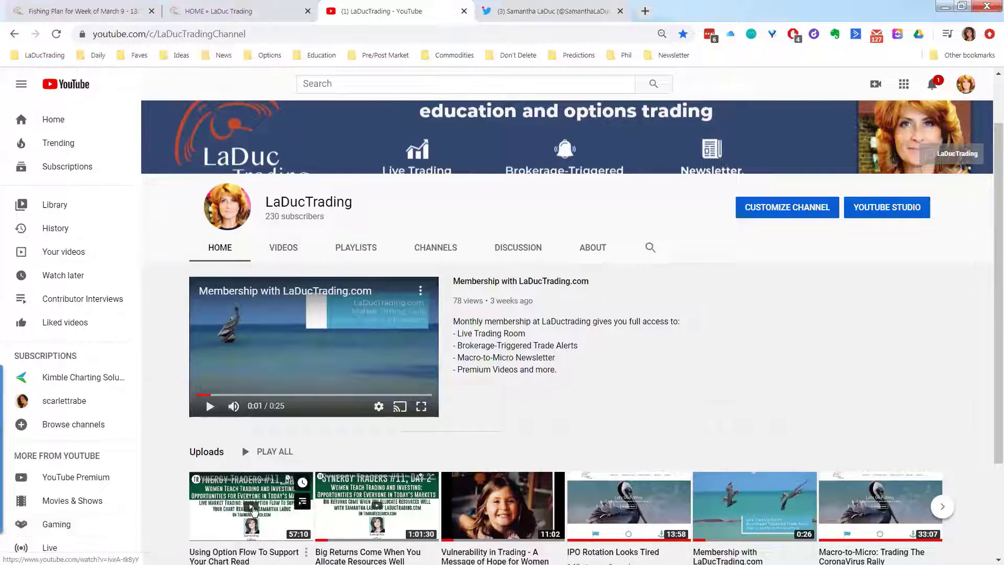
{"action": "mouse_move", "coordinate": [254, 512]}
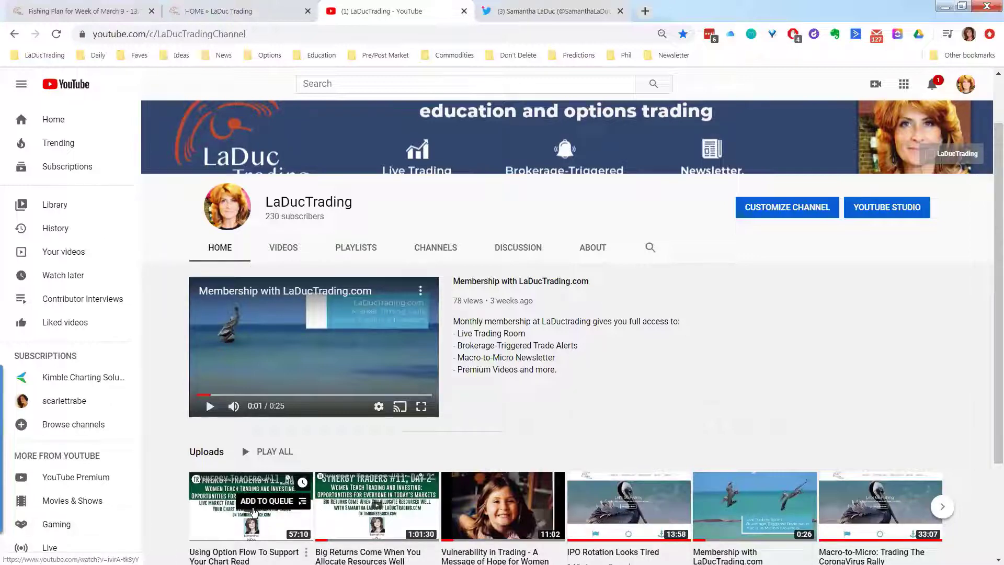
{"action": "left_click", "coordinate": [248, 16]}
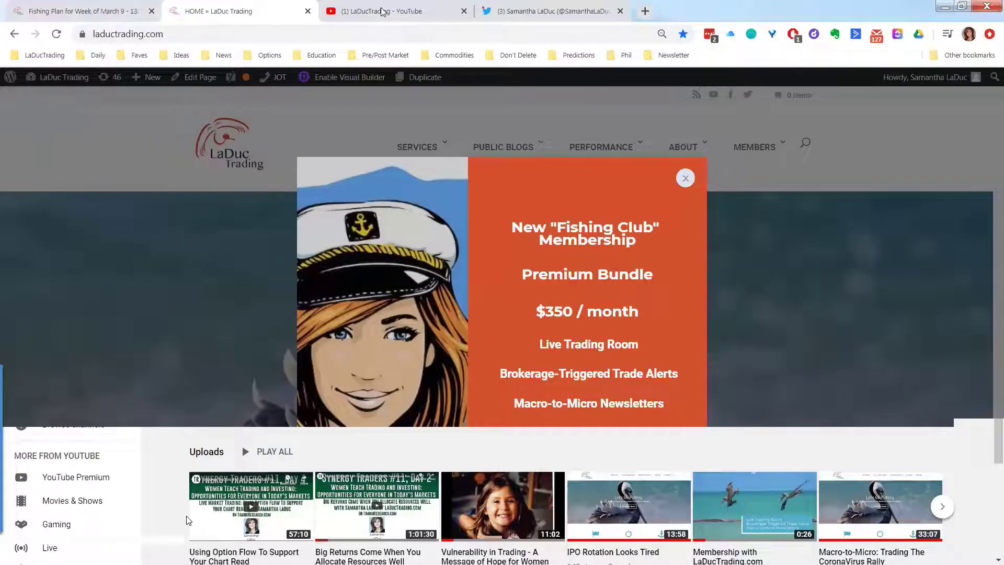
{"action": "left_click", "coordinate": [398, 12]}
{"action": "left_click", "coordinate": [482, 15]}
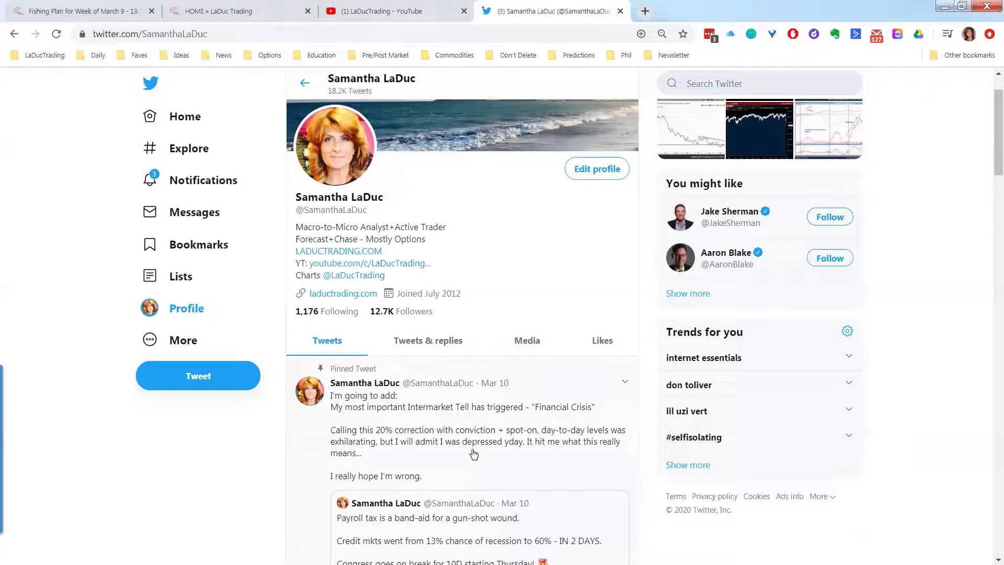
{"action": "scroll", "coordinate": [474, 454], "scroll_direction": "down", "scroll_amount": 1}
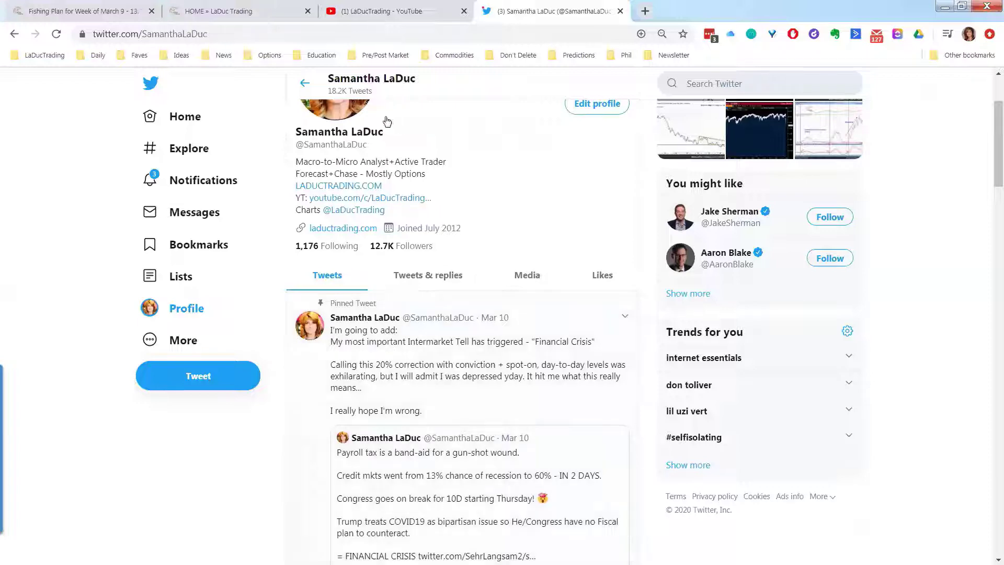
Step: Revisit the YouTube tab, then go to laductrading.com and close the Fishing Club popup
{"action": "left_click", "coordinate": [380, 13]}
{"action": "scroll", "coordinate": [846, 519], "scroll_direction": "down", "scroll_amount": 2}
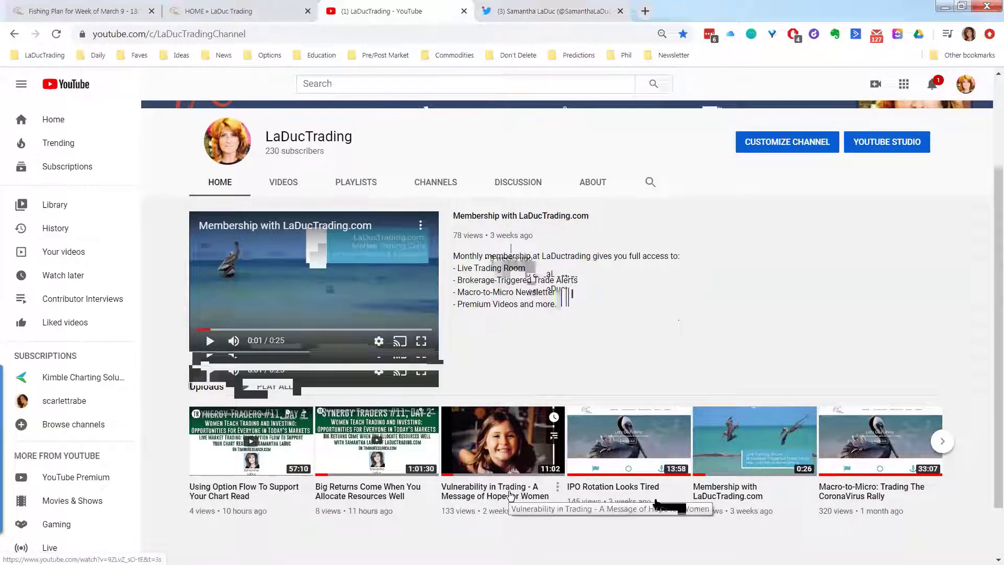
{"action": "scroll", "coordinate": [568, 389], "scroll_direction": "up", "scroll_amount": 2}
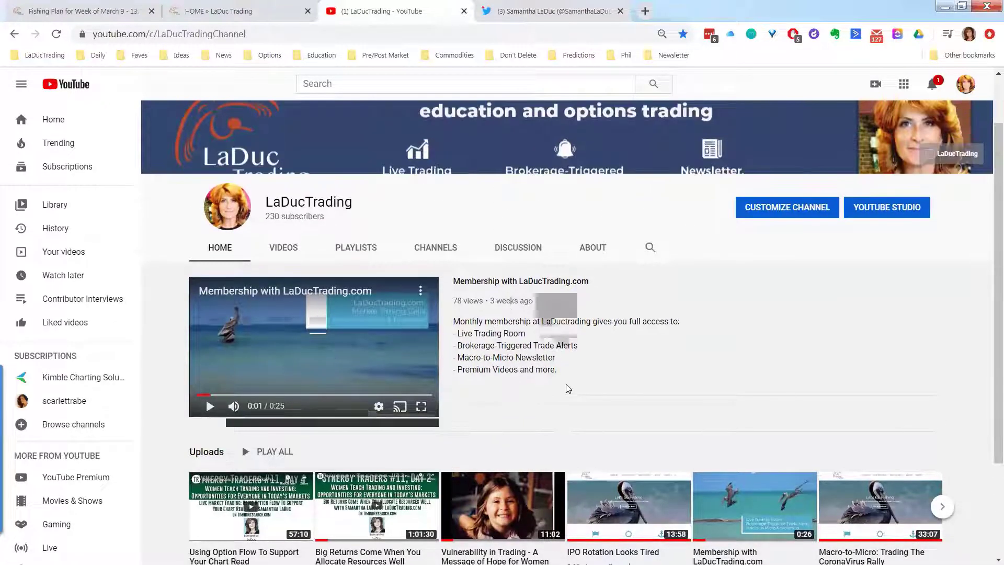
{"action": "left_click", "coordinate": [255, 19]}
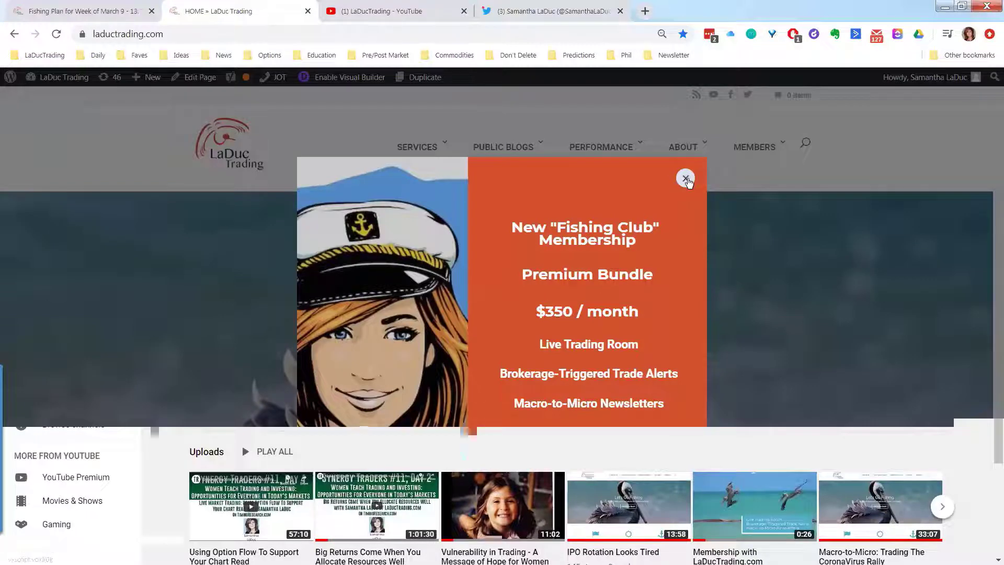
{"action": "left_click", "coordinate": [685, 179]}
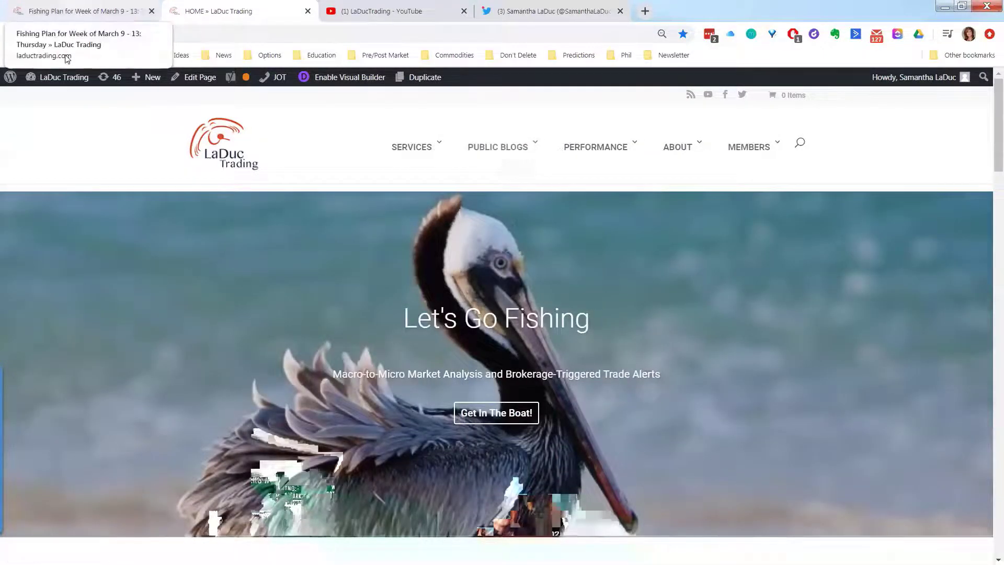
Step: Open the 'Fishing Plan for Week of March 9 - 13' post and scroll to its Market Thoughts
{"action": "left_click", "coordinate": [53, 11]}
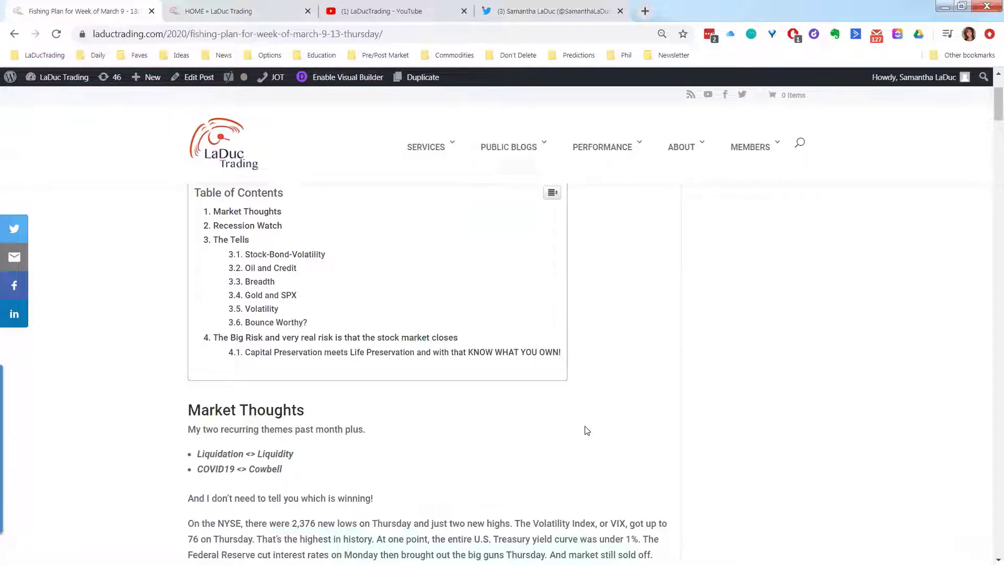
{"action": "scroll", "coordinate": [585, 429], "scroll_direction": "down", "scroll_amount": 1}
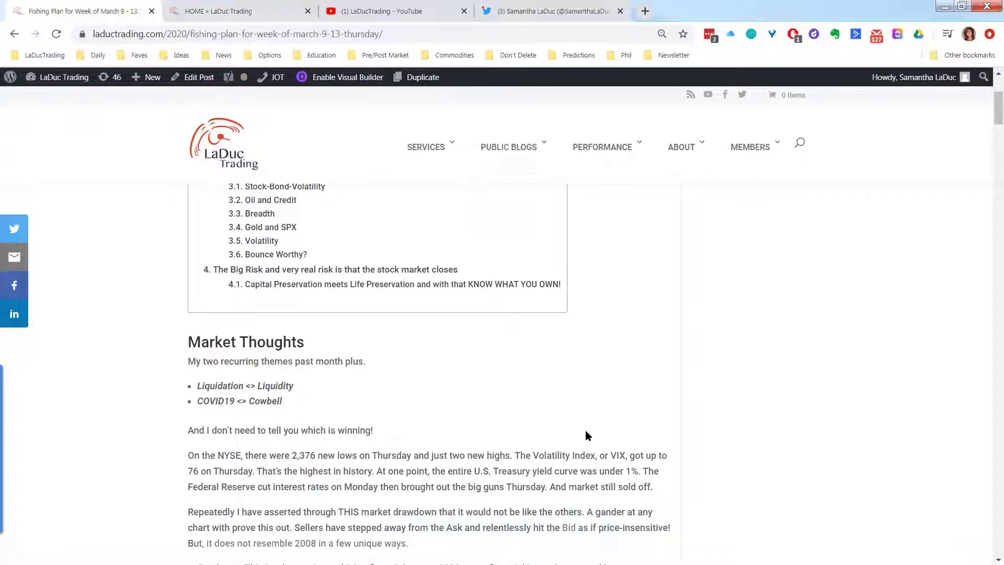
{"action": "scroll", "coordinate": [586, 432], "scroll_direction": "up", "scroll_amount": 3}
{"action": "scroll", "coordinate": [602, 410], "scroll_direction": "down", "scroll_amount": 2}
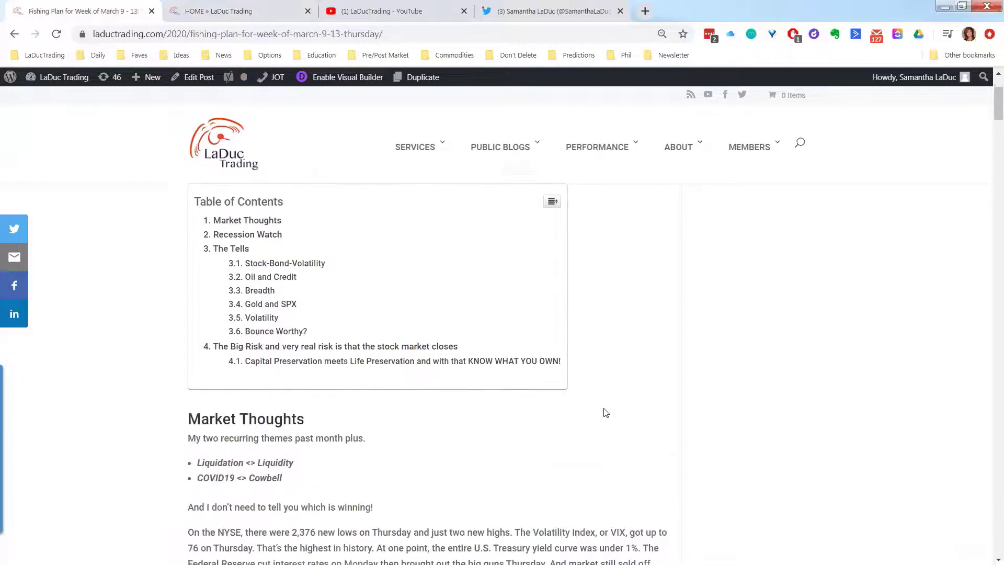
{"action": "scroll", "coordinate": [605, 412], "scroll_direction": "down", "scroll_amount": 4}
{"action": "scroll", "coordinate": [605, 412], "scroll_direction": "up", "scroll_amount": 4}
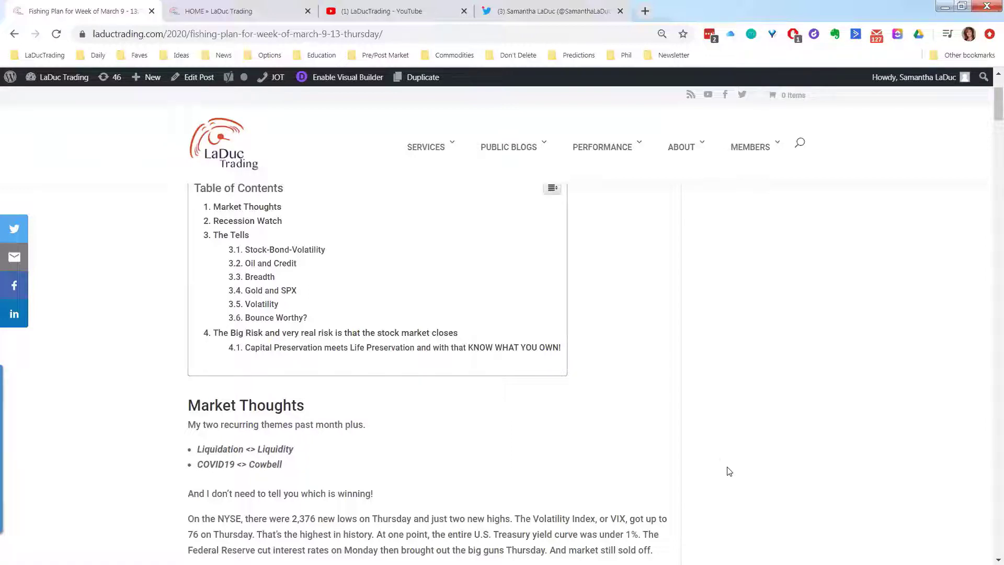
Step: Scroll past the five differences from 2008 to the Recession Watch yield-curve chart
{"action": "scroll", "coordinate": [729, 472], "scroll_direction": "down", "scroll_amount": 1}
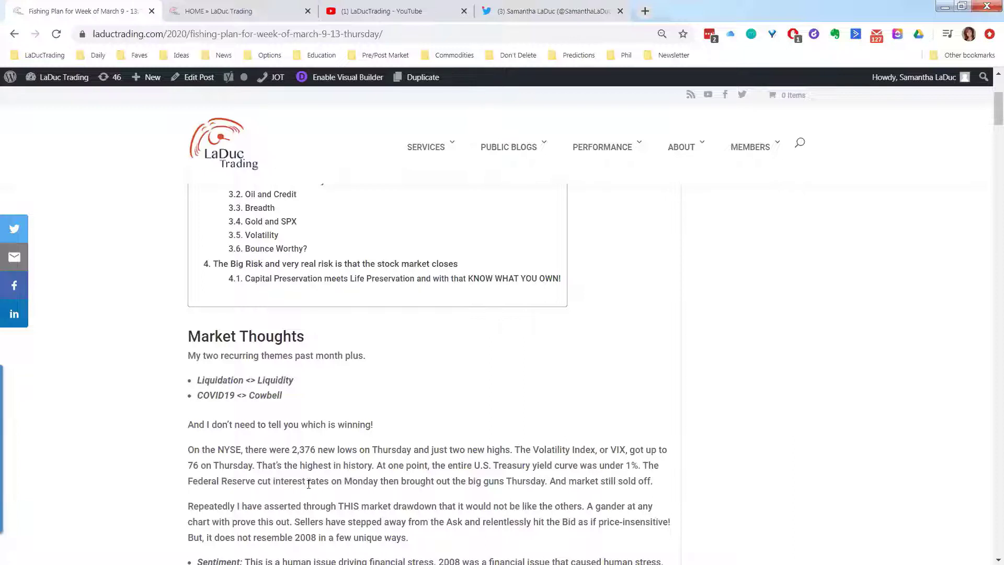
{"action": "scroll", "coordinate": [308, 484], "scroll_direction": "down", "scroll_amount": 1}
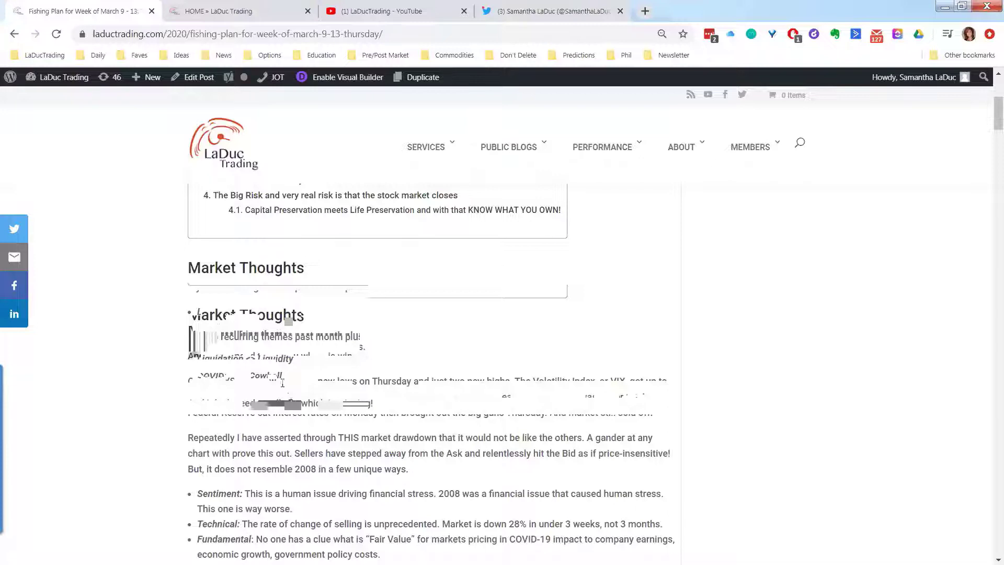
{"action": "scroll", "coordinate": [294, 432], "scroll_direction": "down", "scroll_amount": 1}
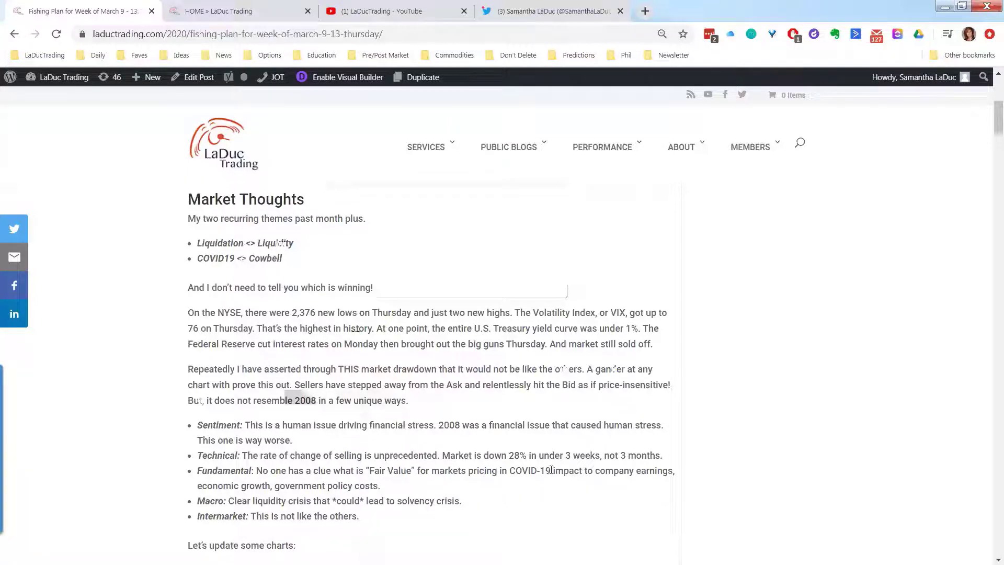
{"action": "scroll", "coordinate": [562, 460], "scroll_direction": "down", "scroll_amount": 1}
{"action": "scroll", "coordinate": [569, 450], "scroll_direction": "down", "scroll_amount": 1}
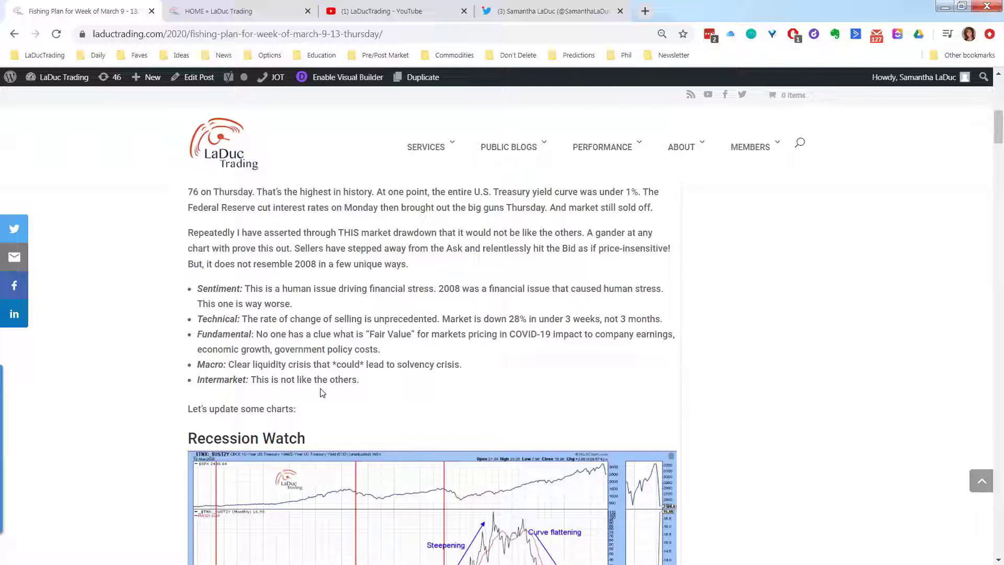
Step: Scroll down until the Recession Watch yield-curve chart is fully visible above the S&P 500 recession chart
{"action": "scroll", "coordinate": [322, 392], "scroll_direction": "down", "scroll_amount": 4}
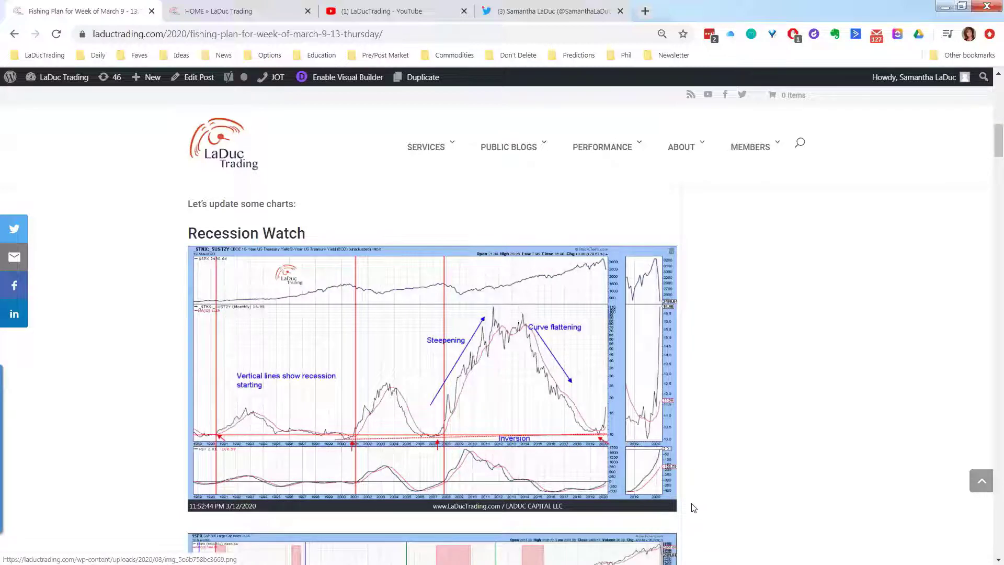
{"action": "scroll", "coordinate": [693, 507], "scroll_direction": "down", "scroll_amount": 1}
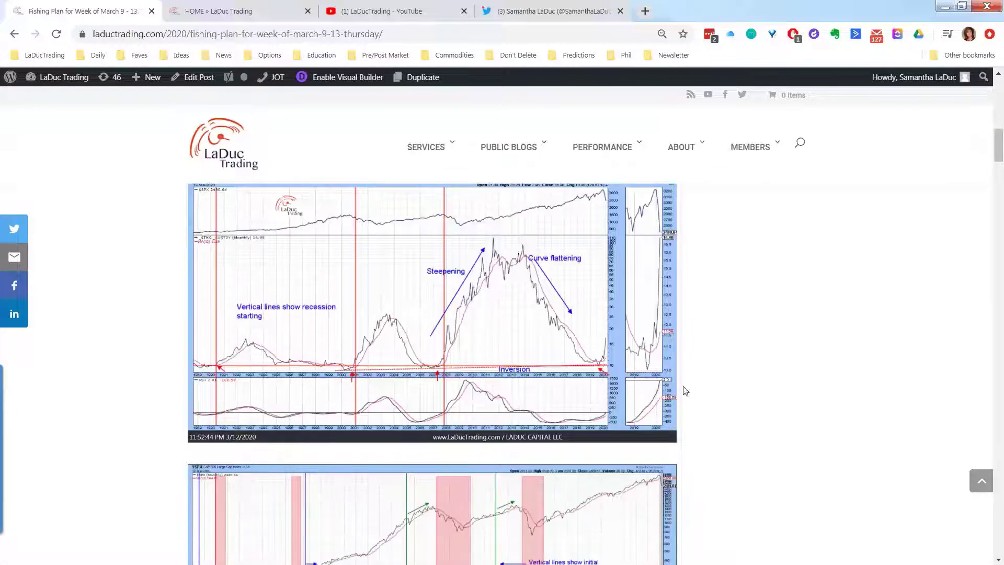
Step: Open the Recession Watch yield-curve chart image full-size, then return to the Fishing Plan post
{"action": "left_click", "coordinate": [440, 377]}
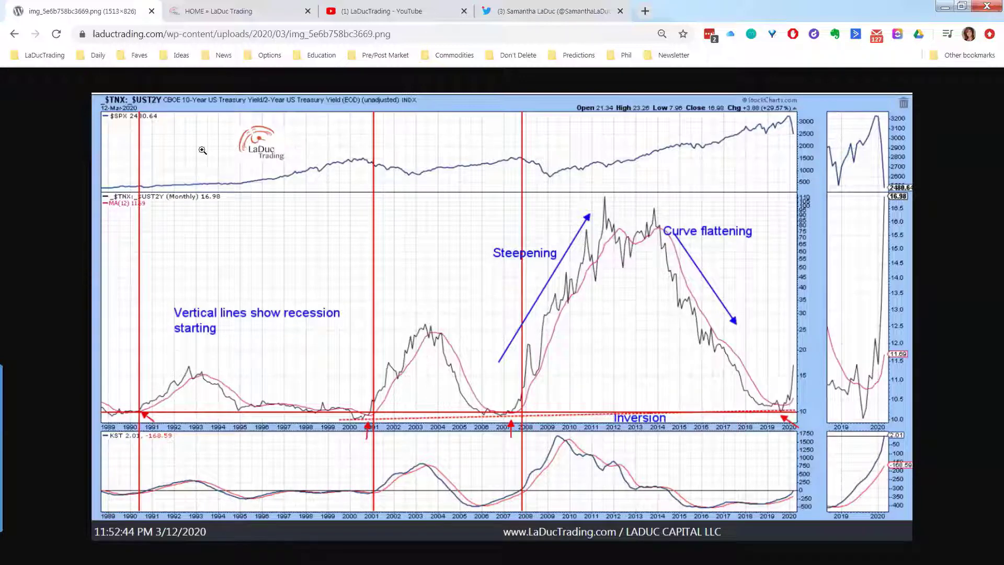
{"action": "left_click", "coordinate": [14, 35]}
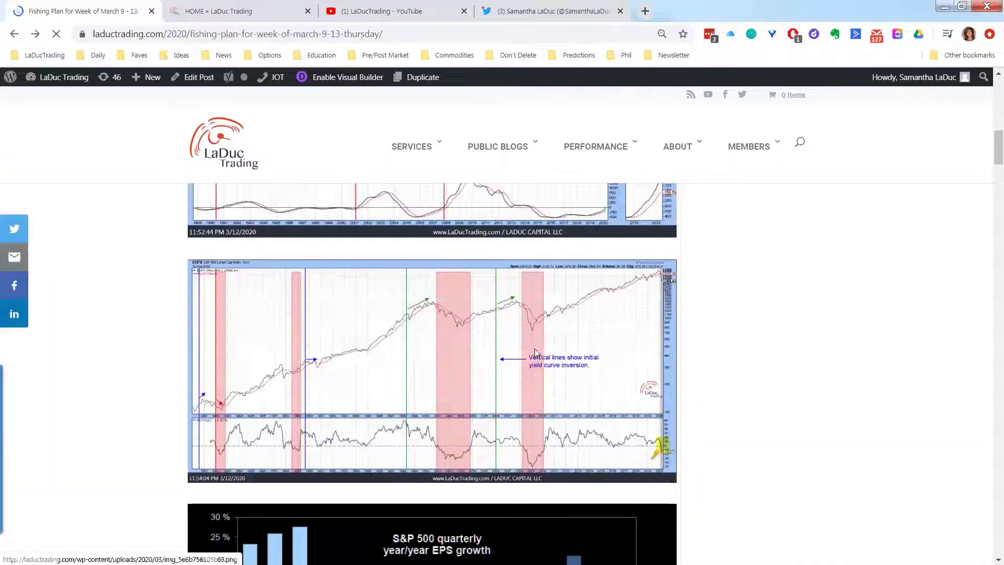
Step: View the S&P 500 chart marking initial yield-curve inversions full-size, then go back
{"action": "left_click", "coordinate": [471, 320]}
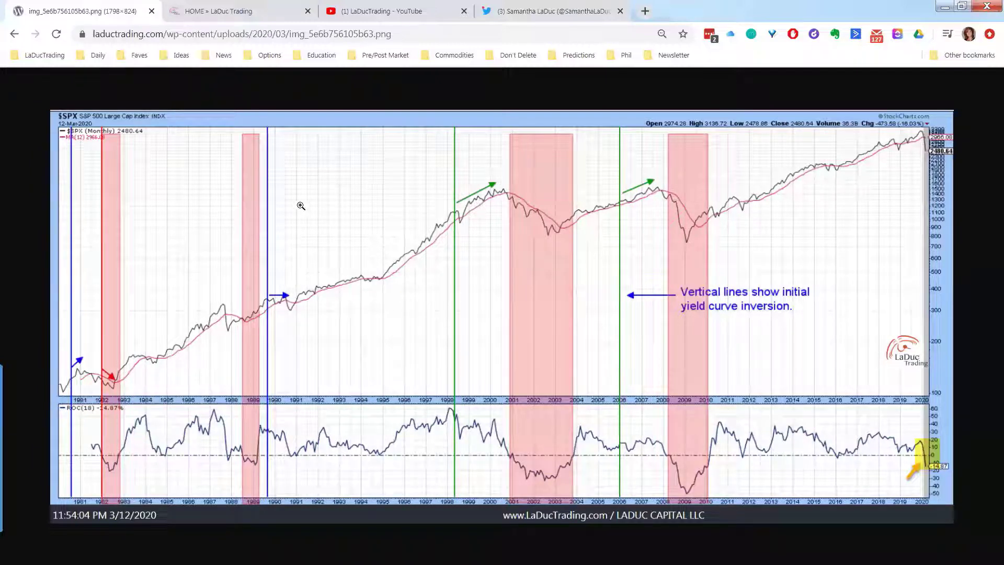
{"action": "left_click", "coordinate": [12, 36]}
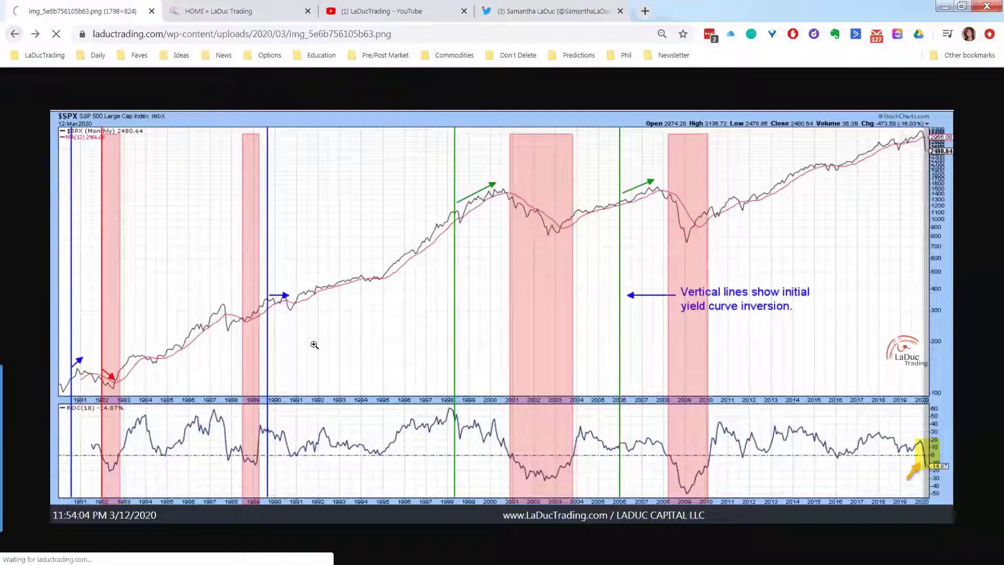
Step: Scroll past the EPS bar chart and open the SPX Earnings (GAAP) chart full-size
{"action": "scroll", "coordinate": [480, 362], "scroll_direction": "down", "scroll_amount": 4}
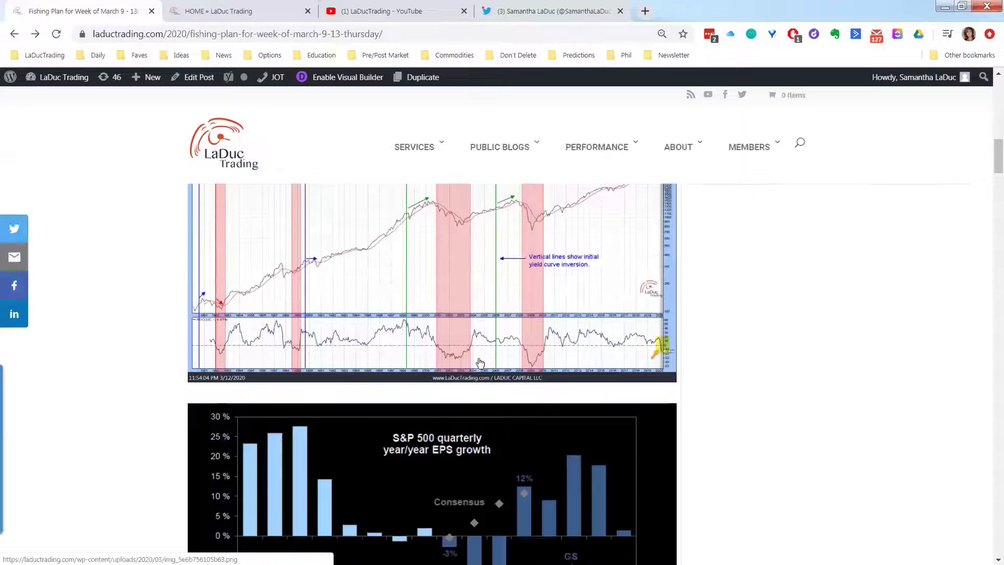
{"action": "scroll", "coordinate": [480, 364], "scroll_direction": "down", "scroll_amount": 4}
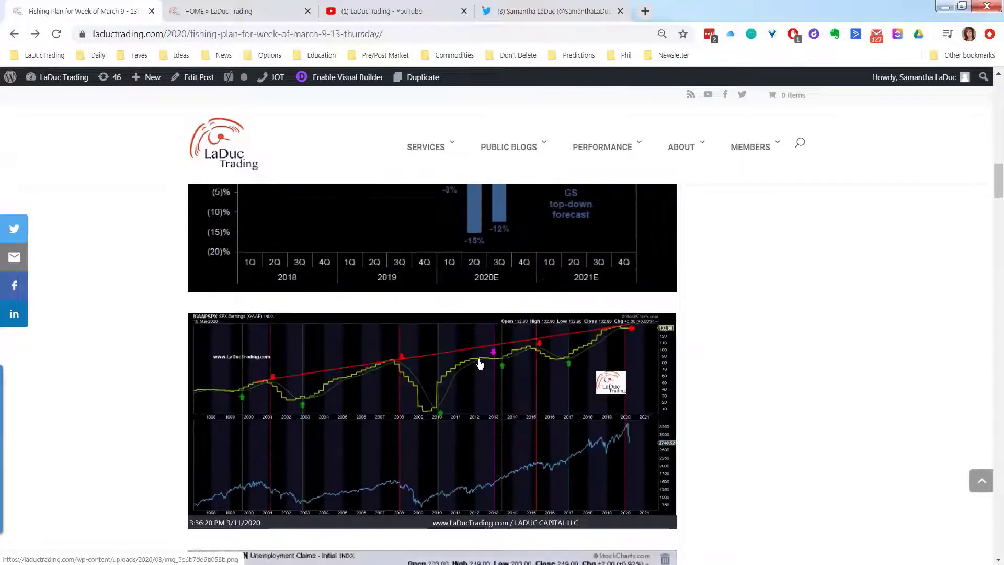
{"action": "left_click", "coordinate": [477, 363]}
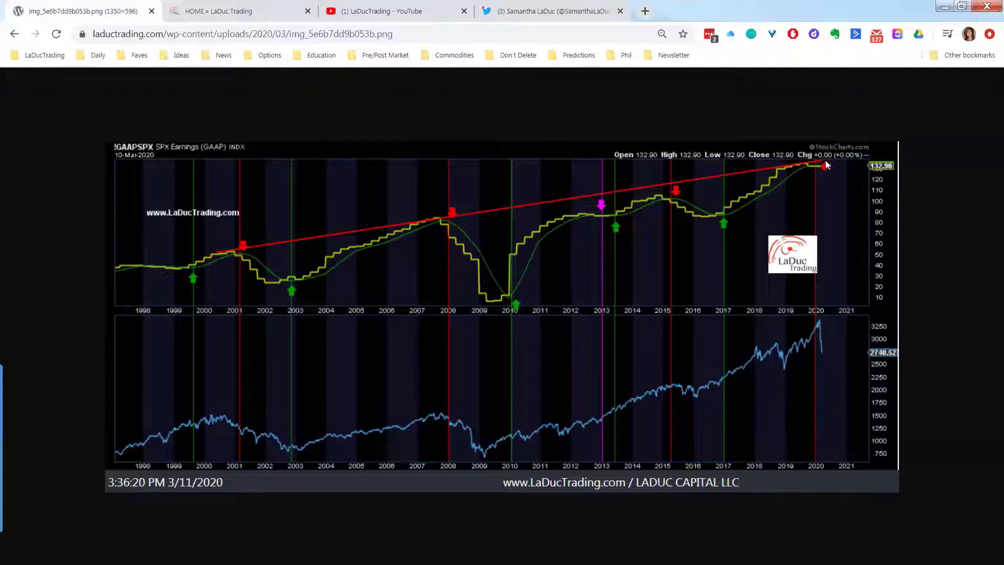
Step: Return to the post, then view the S&P 500 quarterly year/year EPS growth chart full-size and come back
{"action": "left_click", "coordinate": [15, 33]}
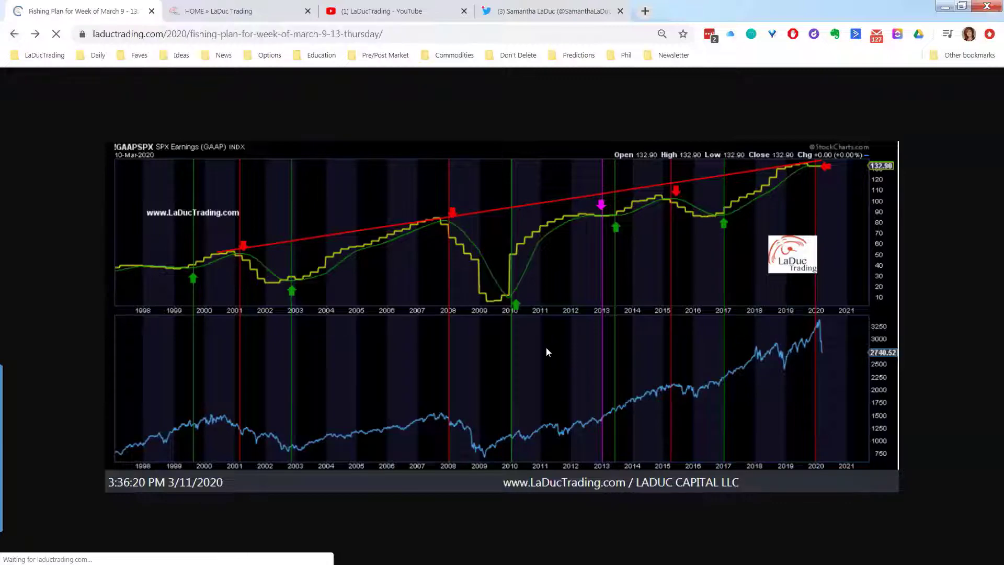
{"action": "scroll", "coordinate": [523, 340], "scroll_direction": "up", "scroll_amount": 2}
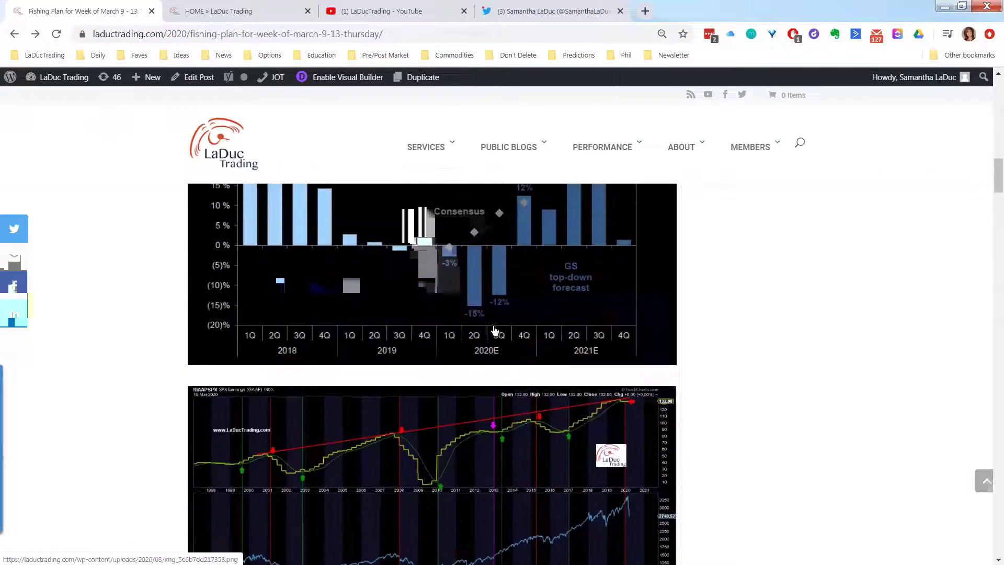
{"action": "left_click", "coordinate": [495, 330]}
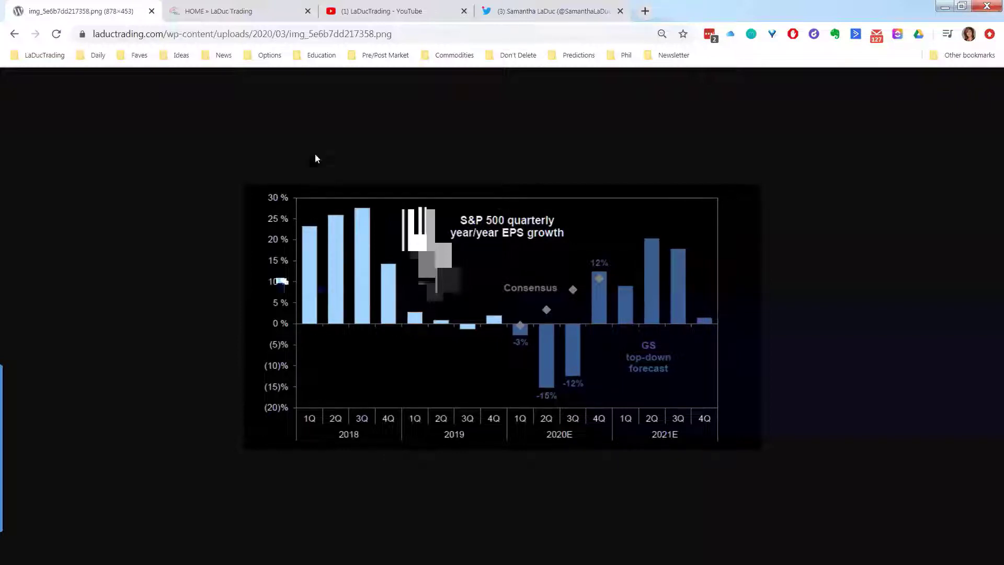
{"action": "left_click", "coordinate": [15, 33]}
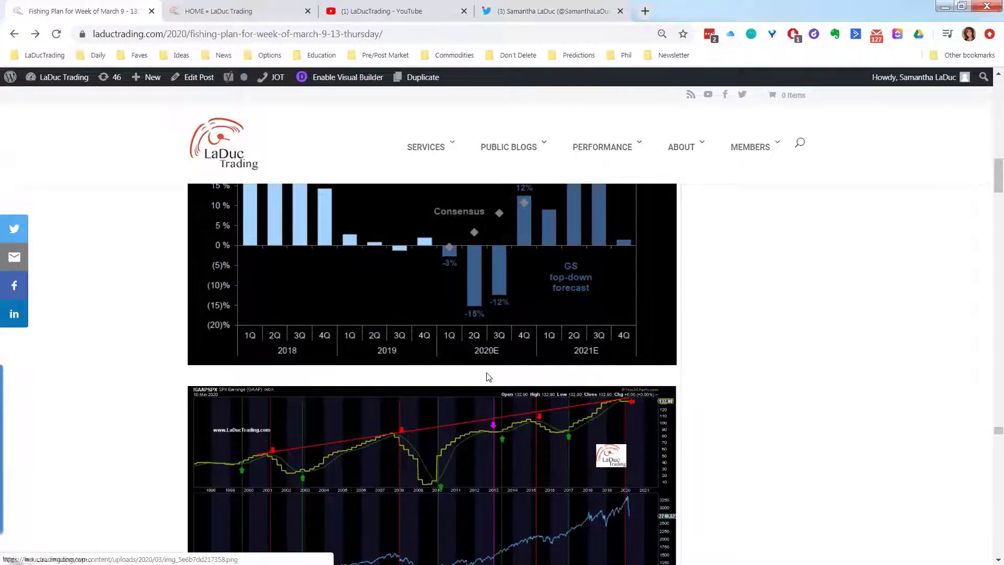
Step: Scroll past the EPS and unemployment-claims charts down to The Tells Stock-Bond-Volatility chart
{"action": "scroll", "coordinate": [486, 380], "scroll_direction": "up", "scroll_amount": 6}
{"action": "scroll", "coordinate": [486, 380], "scroll_direction": "up", "scroll_amount": 5}
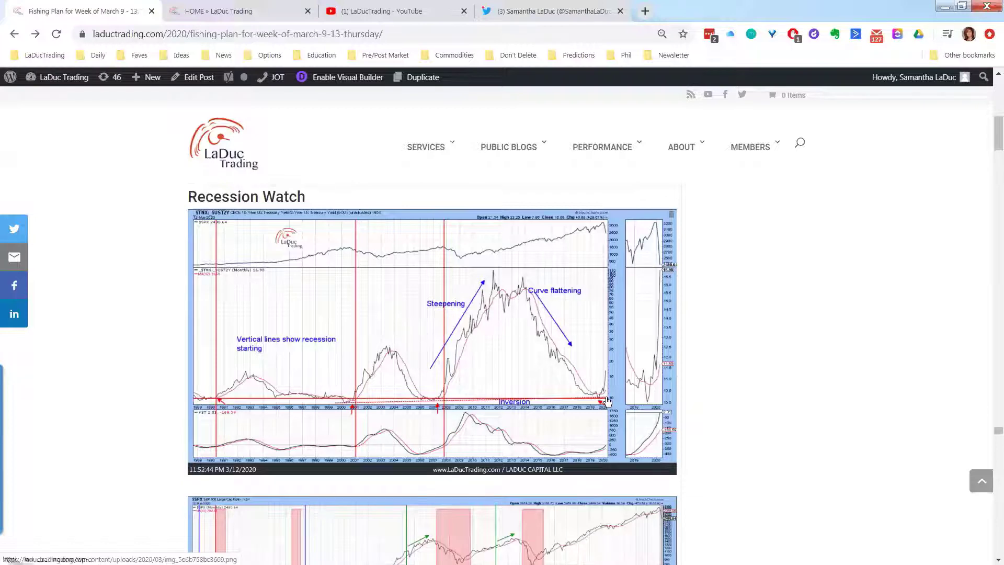
{"action": "scroll", "coordinate": [607, 402], "scroll_direction": "down", "scroll_amount": 5}
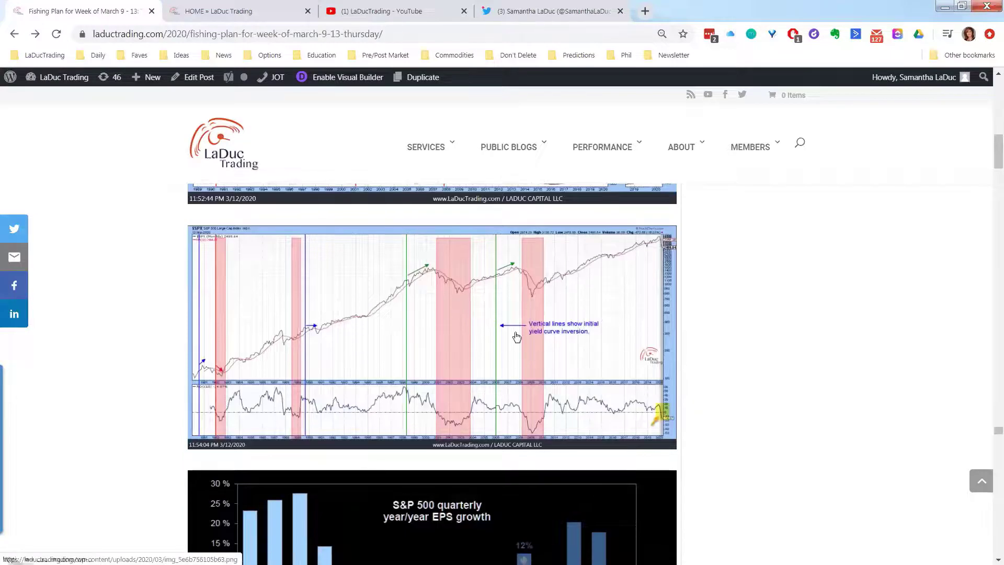
{"action": "scroll", "coordinate": [515, 342], "scroll_direction": "down", "scroll_amount": 4}
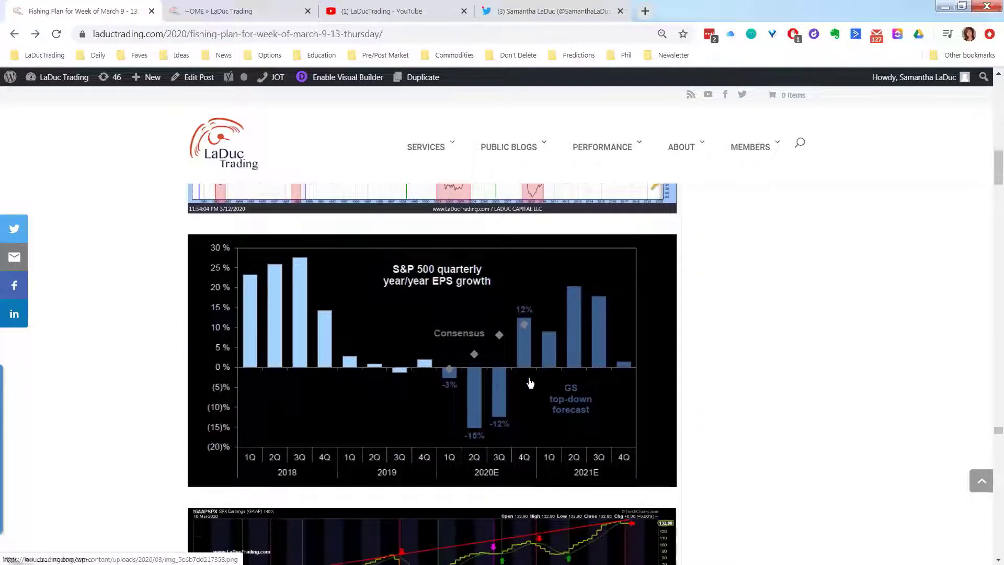
{"action": "scroll", "coordinate": [530, 383], "scroll_direction": "down", "scroll_amount": 4}
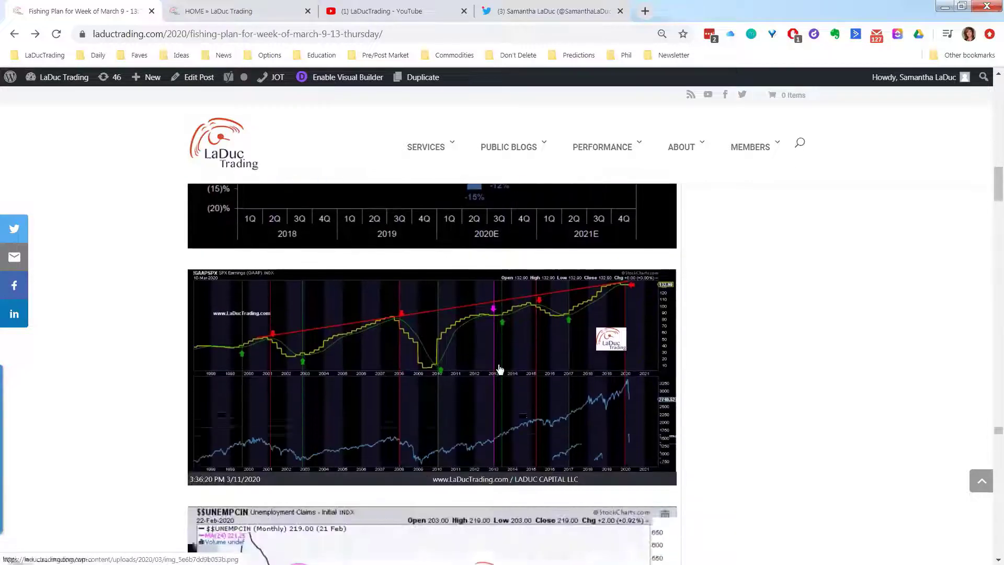
{"action": "scroll", "coordinate": [460, 355], "scroll_direction": "down", "scroll_amount": 3}
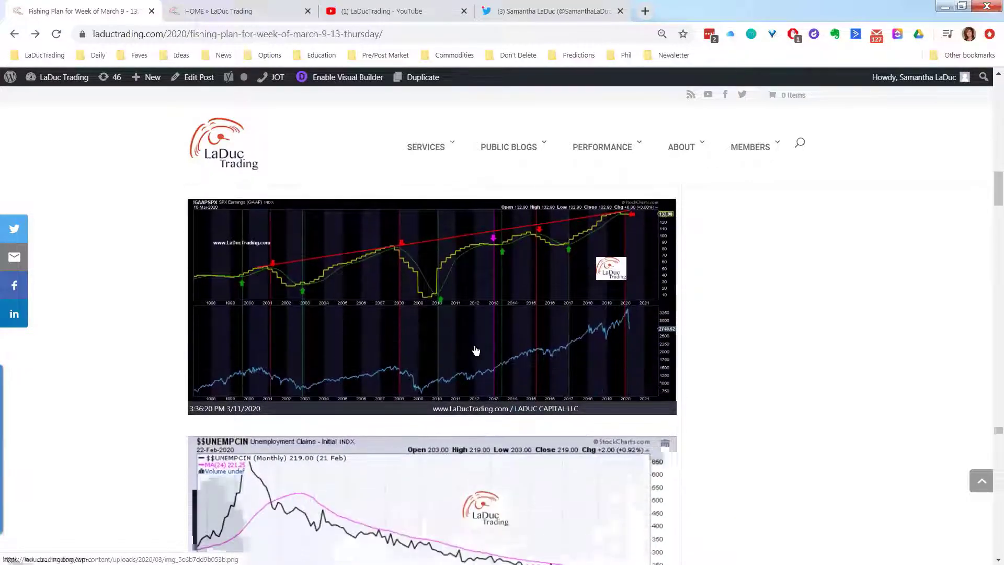
{"action": "scroll", "coordinate": [458, 445], "scroll_direction": "down", "scroll_amount": 3}
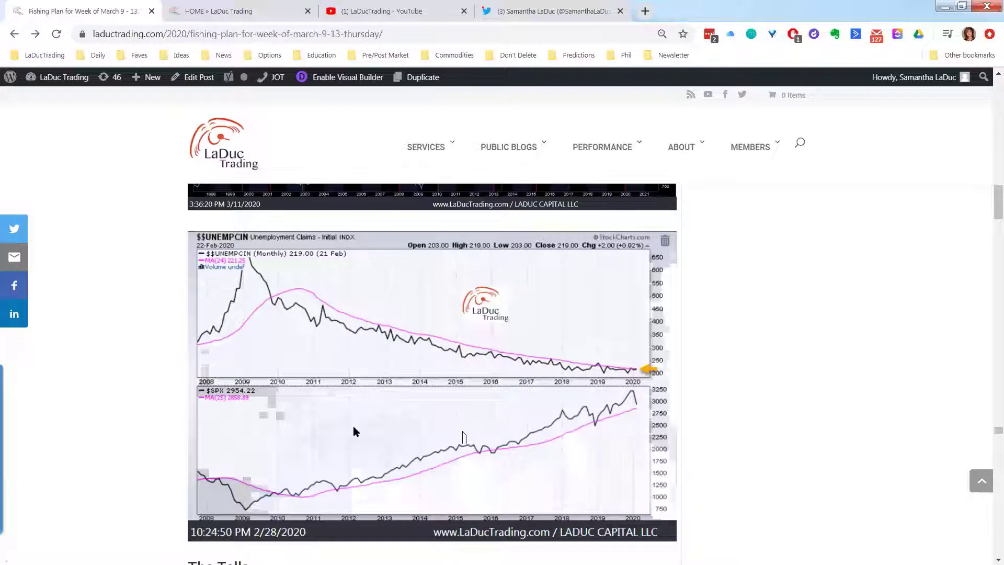
{"action": "scroll", "coordinate": [505, 399], "scroll_direction": "down", "scroll_amount": 2}
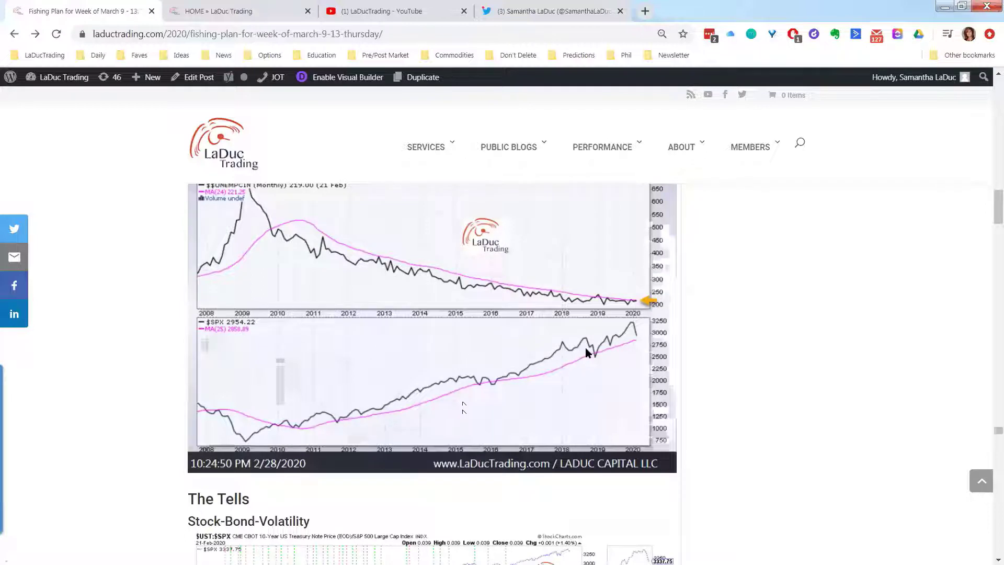
{"action": "scroll", "coordinate": [595, 345], "scroll_direction": "up", "scroll_amount": 1}
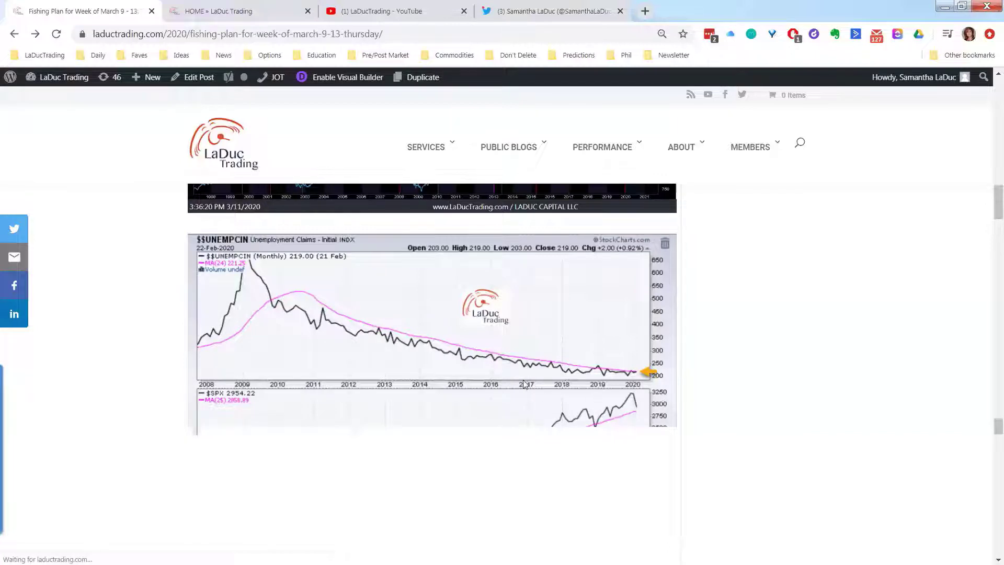
{"action": "scroll", "coordinate": [387, 339], "scroll_direction": "down", "scroll_amount": 1}
{"action": "scroll", "coordinate": [555, 315], "scroll_direction": "up", "scroll_amount": 1}
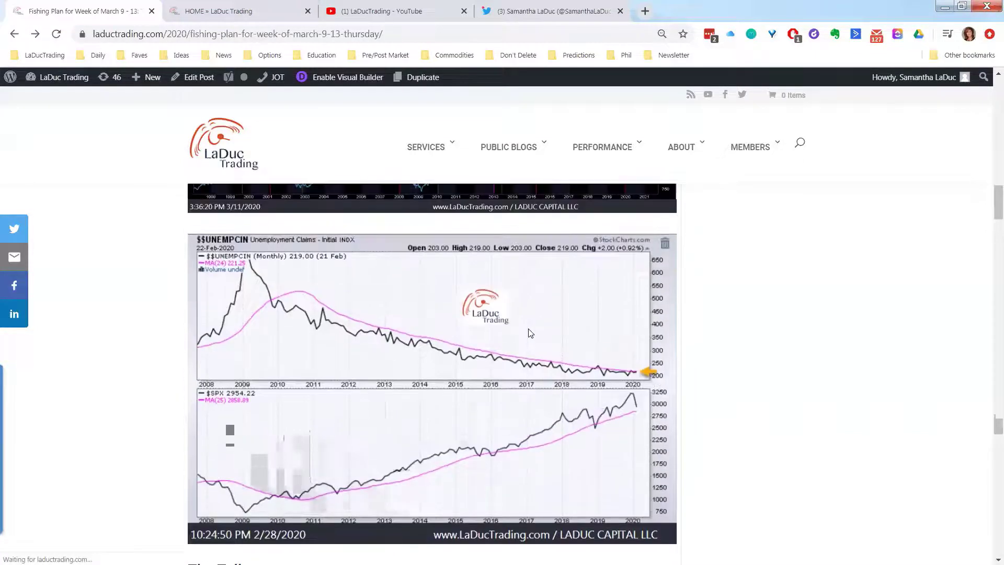
{"action": "scroll", "coordinate": [553, 374], "scroll_direction": "up", "scroll_amount": 12}
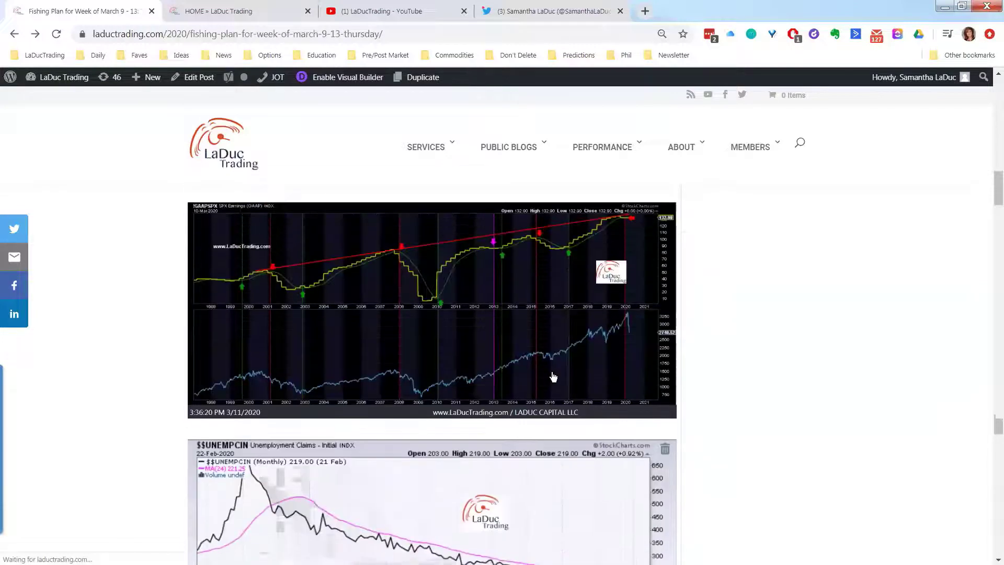
{"action": "scroll", "coordinate": [553, 376], "scroll_direction": "up", "scroll_amount": 7}
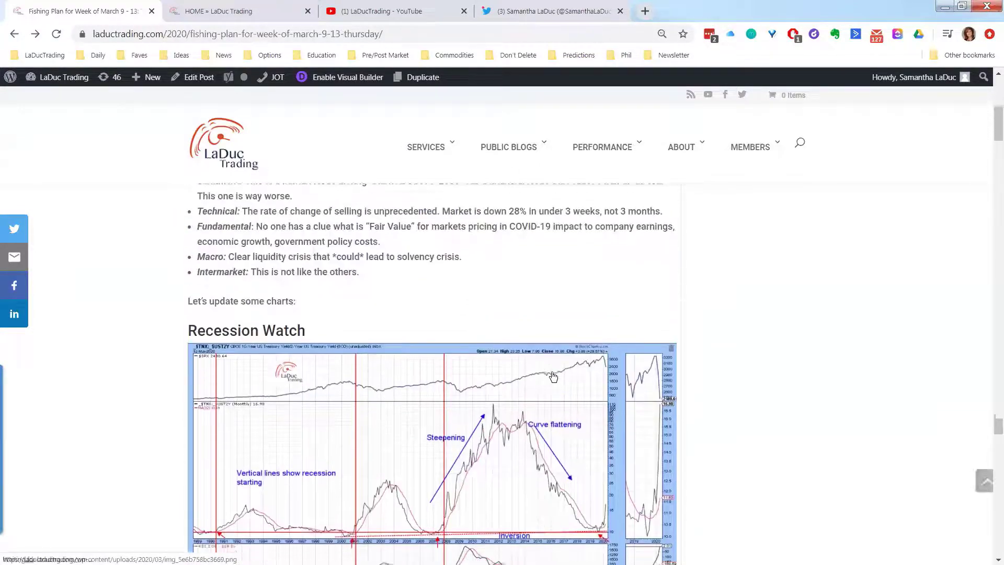
{"action": "scroll", "coordinate": [553, 376], "scroll_direction": "down", "scroll_amount": 2}
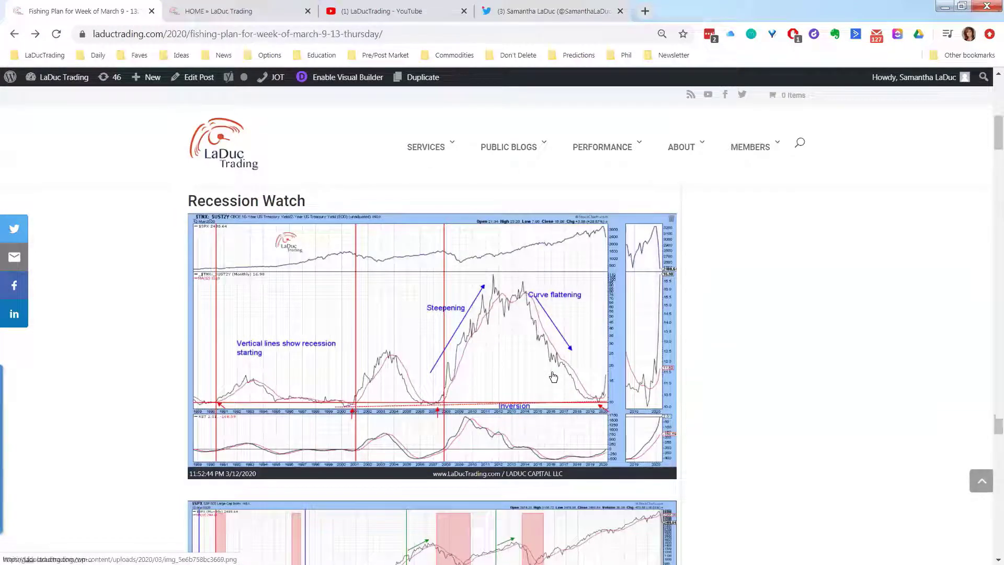
{"action": "scroll", "coordinate": [554, 387], "scroll_direction": "down", "scroll_amount": 4}
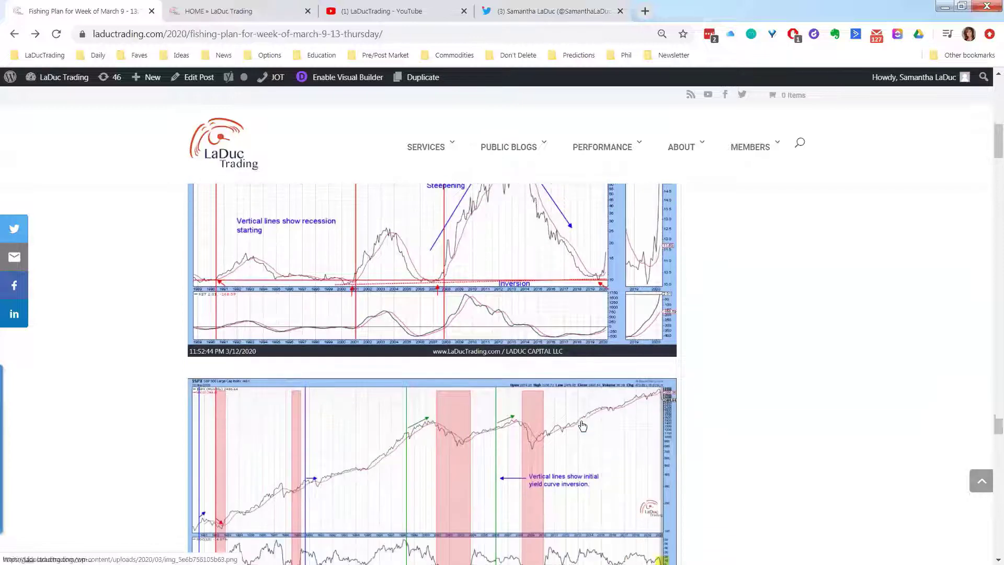
{"action": "scroll", "coordinate": [583, 428], "scroll_direction": "down", "scroll_amount": 1}
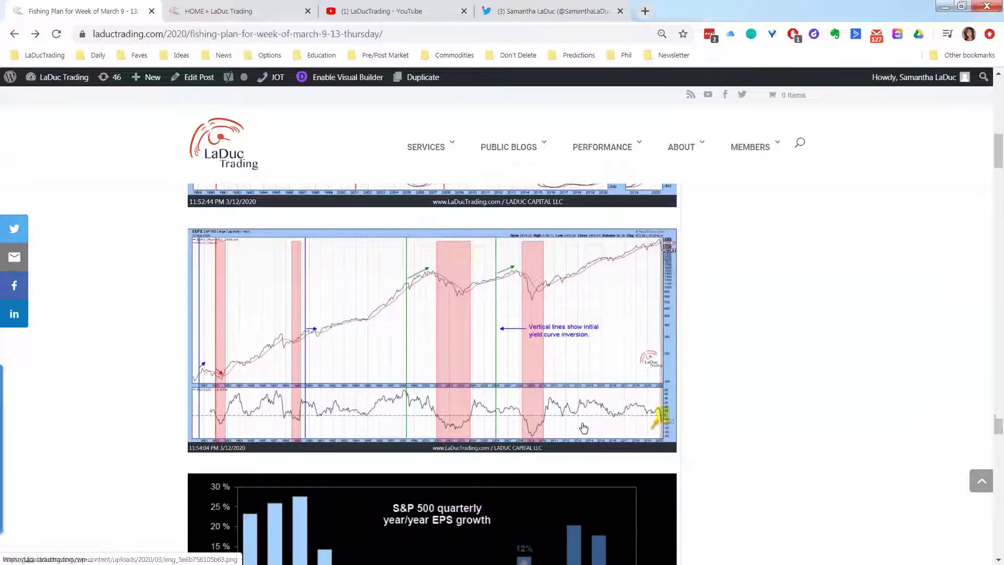
{"action": "scroll", "coordinate": [584, 428], "scroll_direction": "down", "scroll_amount": 1}
{"action": "scroll", "coordinate": [582, 384], "scroll_direction": "down", "scroll_amount": 3}
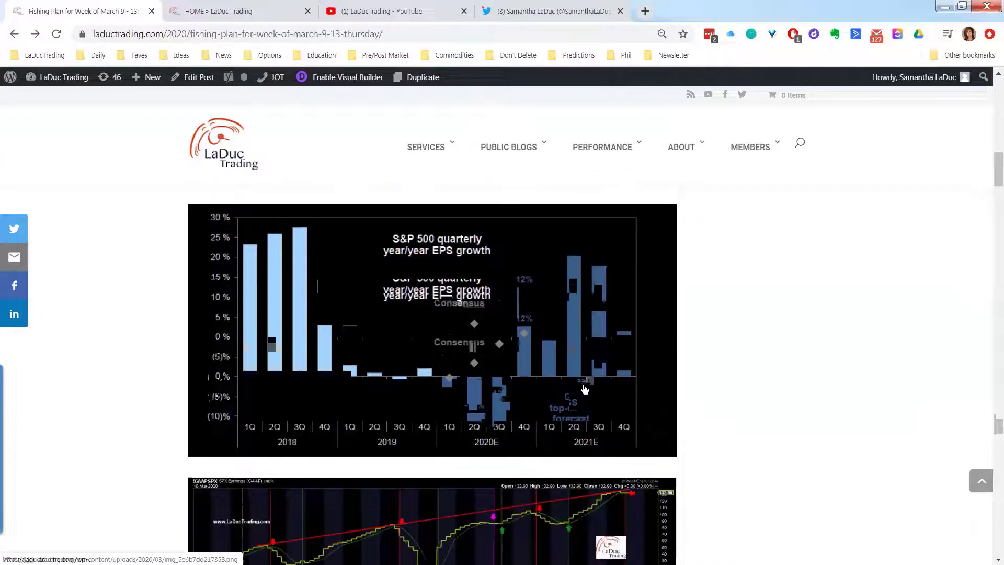
{"action": "scroll", "coordinate": [585, 390], "scroll_direction": "down", "scroll_amount": 3}
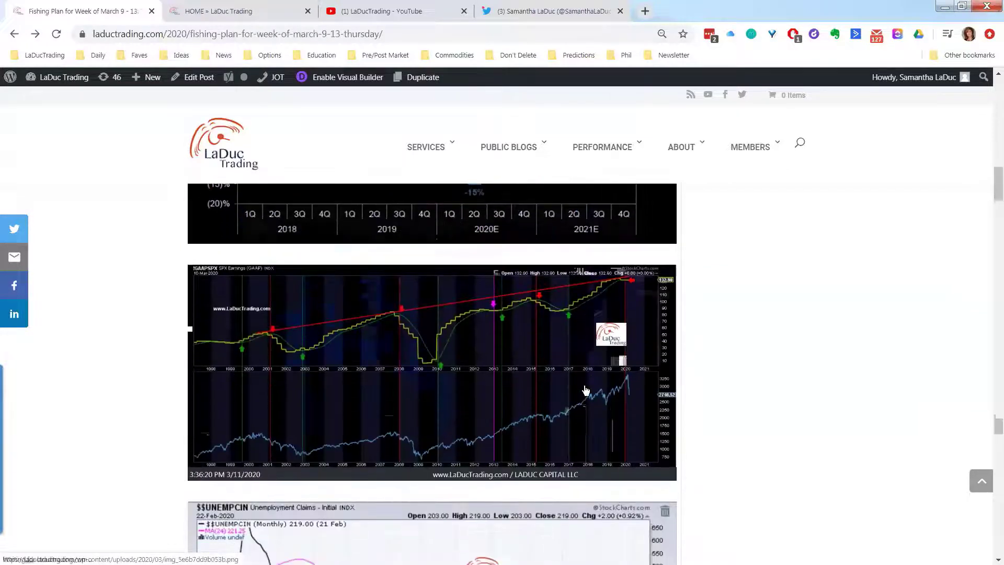
{"action": "scroll", "coordinate": [585, 391], "scroll_direction": "down", "scroll_amount": 3}
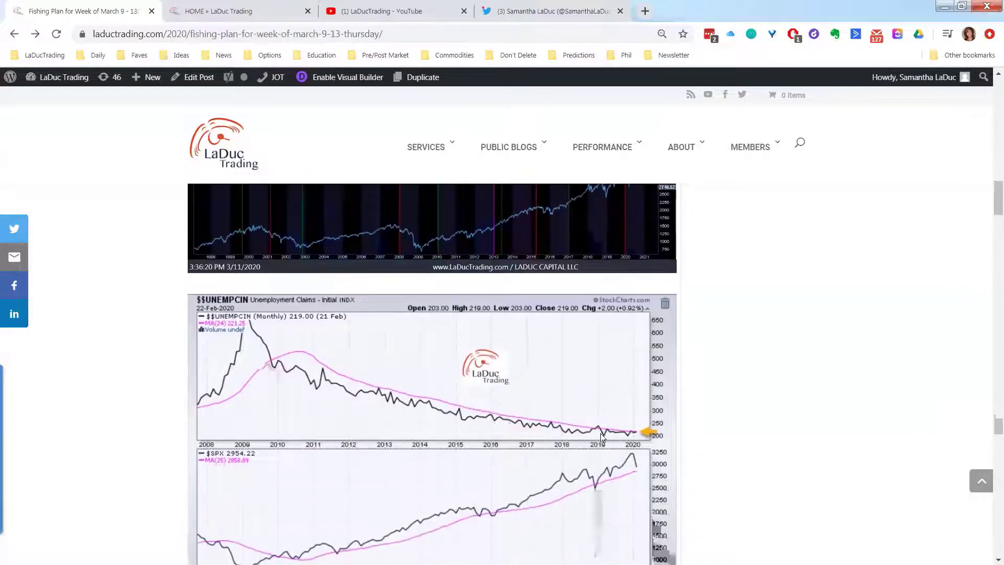
{"action": "scroll", "coordinate": [600, 433], "scroll_direction": "down", "scroll_amount": 6}
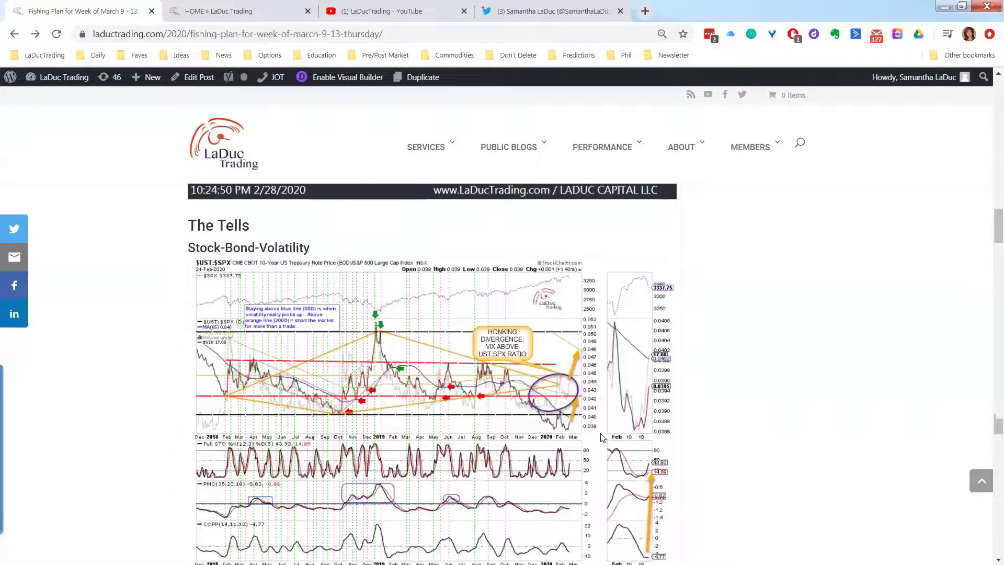
Step: Scroll past the 2/22/2020 chart until the weekly $UST:$SPX chart dated 3/12/2020 fills the view
{"action": "scroll", "coordinate": [430, 403], "scroll_direction": "down", "scroll_amount": 1}
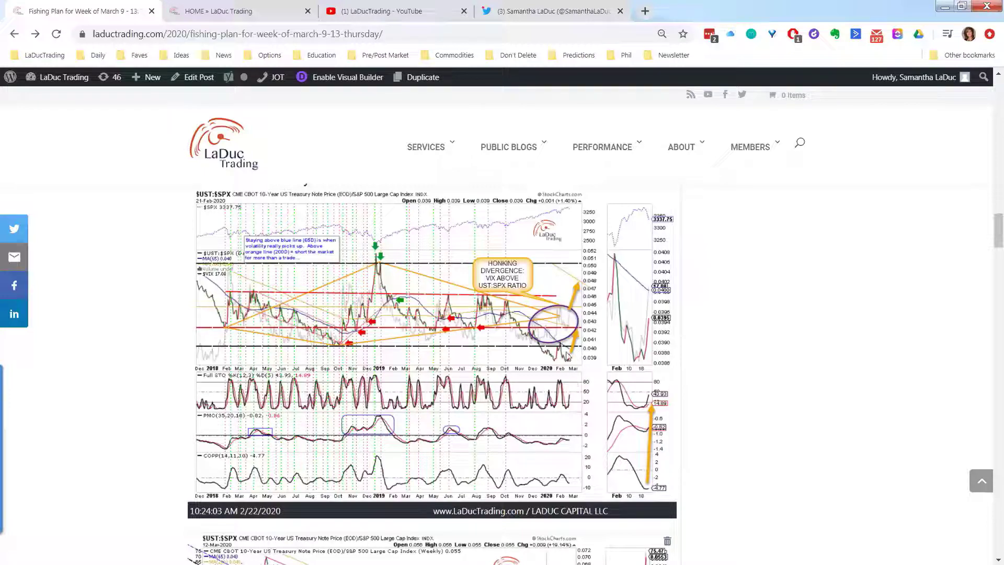
{"action": "scroll", "coordinate": [575, 366], "scroll_direction": "down", "scroll_amount": 6}
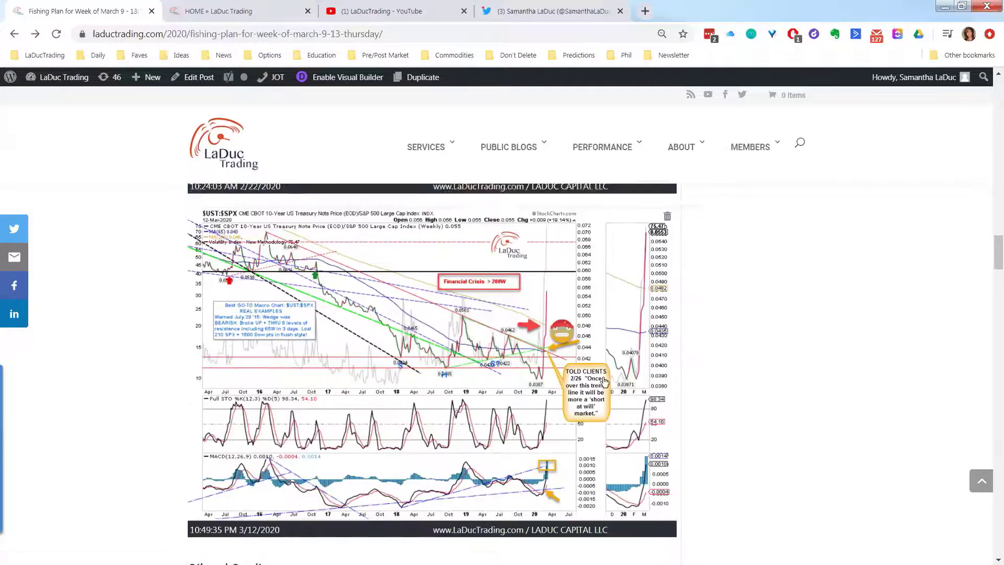
{"action": "scroll", "coordinate": [605, 380], "scroll_direction": "down", "scroll_amount": 1}
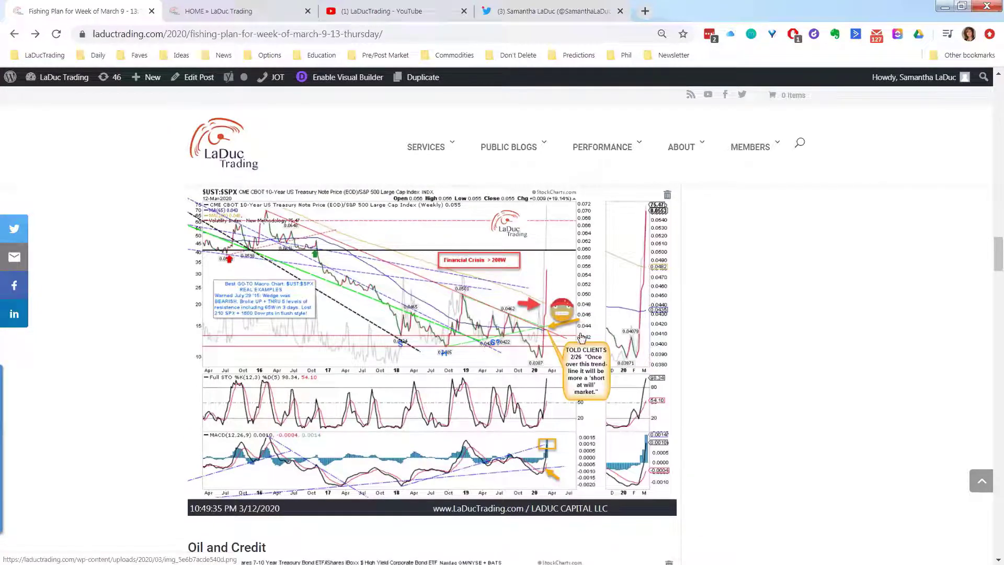
Step: View the 3/12/2020 $UST:$SPX weekly chart as a full-size PNG, then go back to the post
{"action": "left_click", "coordinate": [490, 357]}
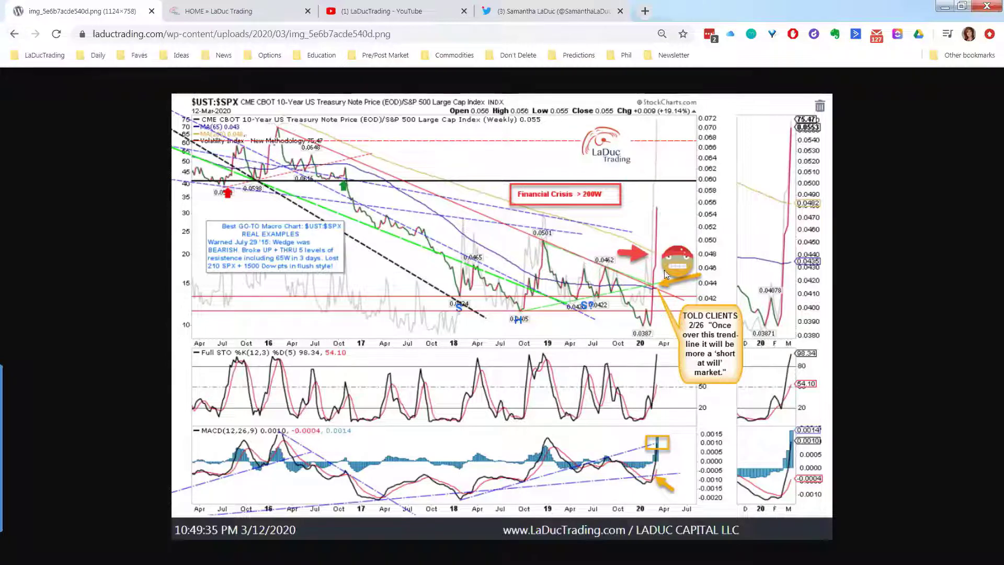
{"action": "left_click", "coordinate": [12, 36]}
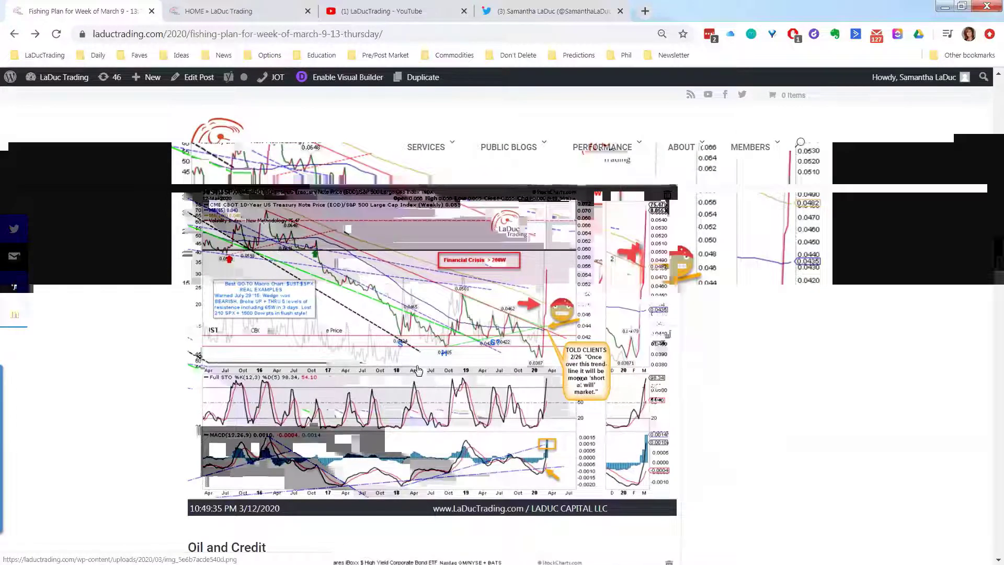
Step: Scroll past the Oil and Credit IEF:HYG charts to the Breadth section's NYSE Composite chart
{"action": "scroll", "coordinate": [409, 384], "scroll_direction": "down", "scroll_amount": 3}
{"action": "scroll", "coordinate": [410, 385], "scroll_direction": "down", "scroll_amount": 4}
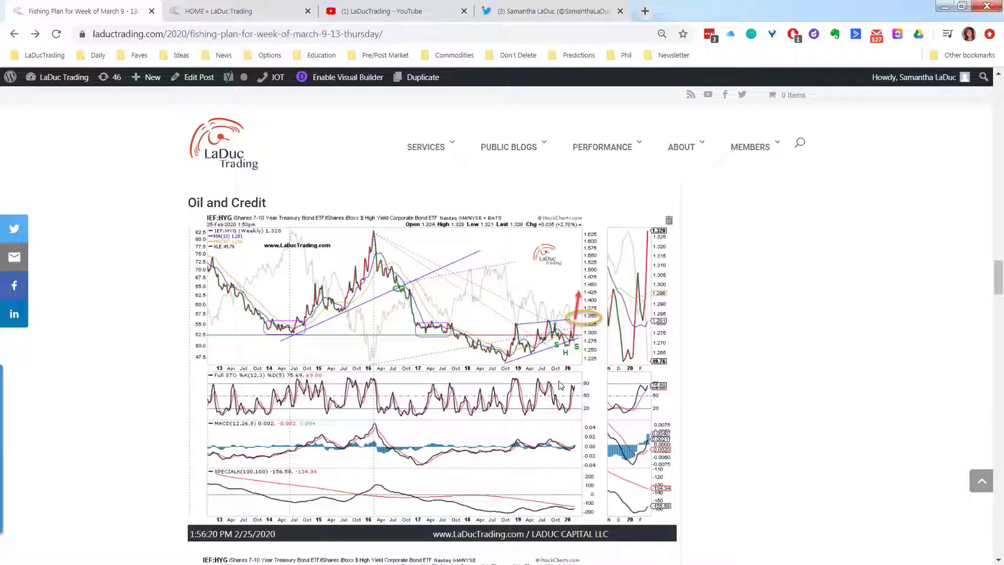
{"action": "scroll", "coordinate": [557, 392], "scroll_direction": "down", "scroll_amount": 5}
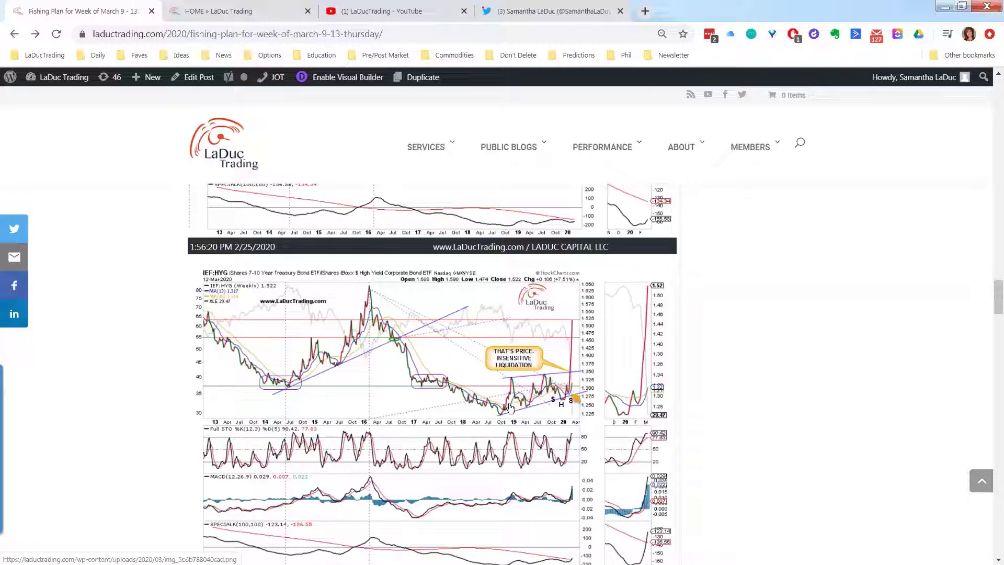
{"action": "scroll", "coordinate": [512, 411], "scroll_direction": "down", "scroll_amount": 2}
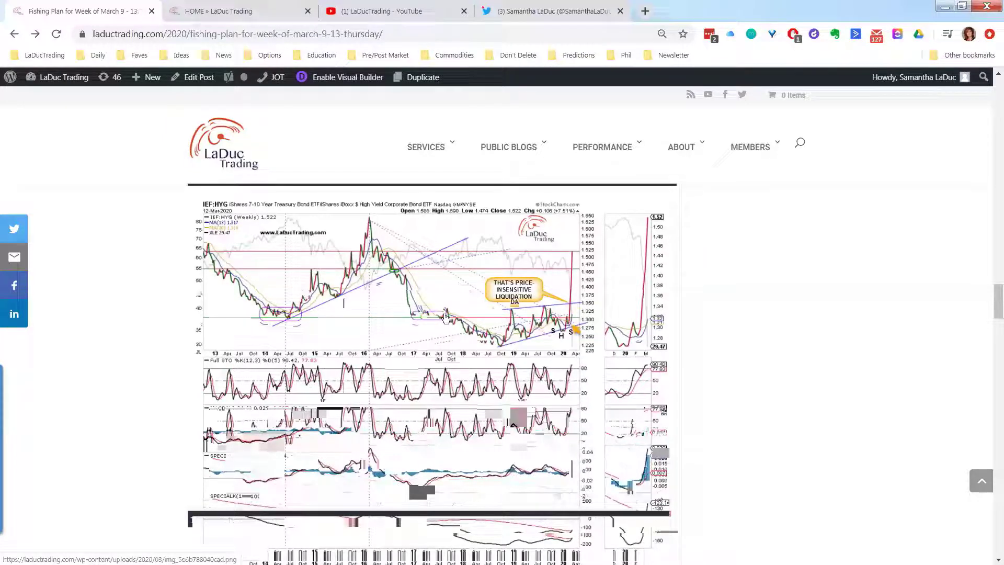
{"action": "scroll", "coordinate": [446, 317], "scroll_direction": "down", "scroll_amount": 5}
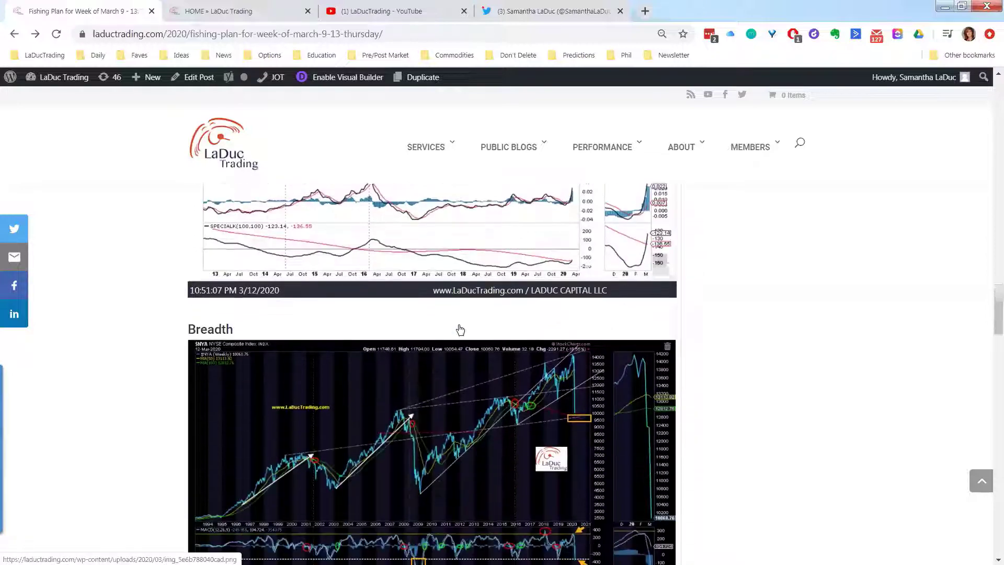
{"action": "scroll", "coordinate": [524, 293], "scroll_direction": "up", "scroll_amount": 3}
{"action": "scroll", "coordinate": [524, 293], "scroll_direction": "up", "scroll_amount": 1}
{"action": "scroll", "coordinate": [470, 343], "scroll_direction": "down", "scroll_amount": 4}
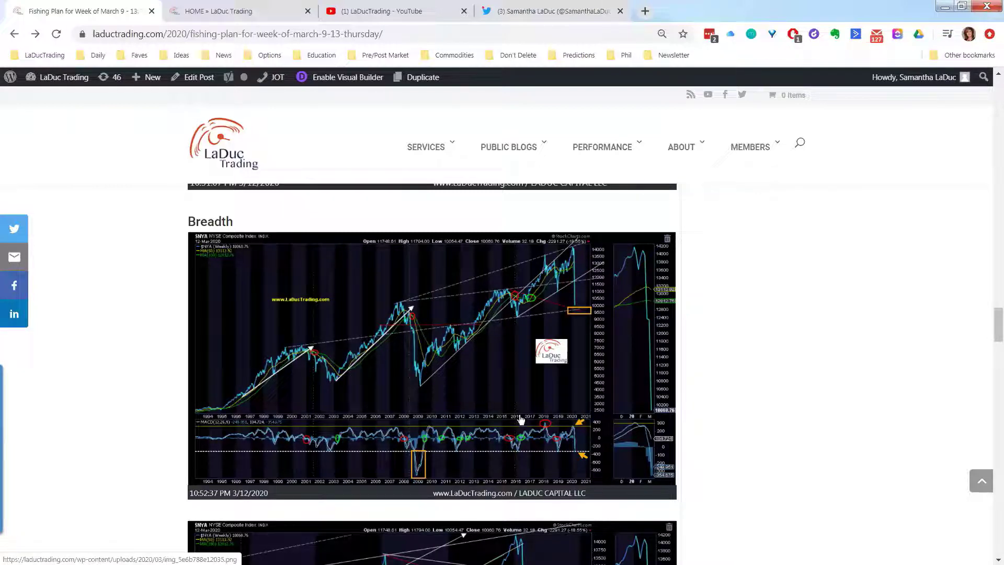
{"action": "scroll", "coordinate": [523, 404], "scroll_direction": "down", "scroll_amount": 3}
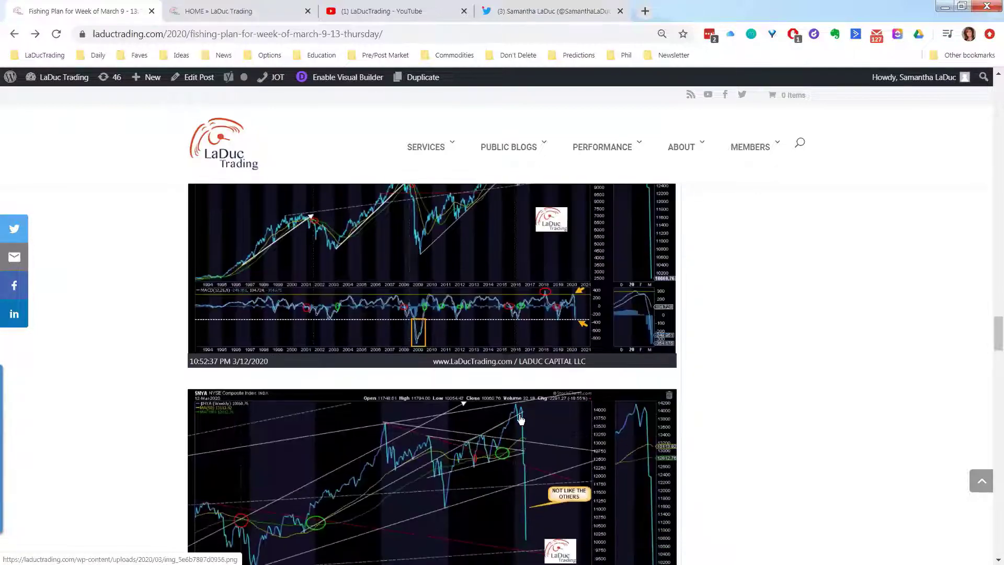
{"action": "scroll", "coordinate": [448, 476], "scroll_direction": "up", "scroll_amount": 1}
{"action": "scroll", "coordinate": [447, 476], "scroll_direction": "up", "scroll_amount": 2}
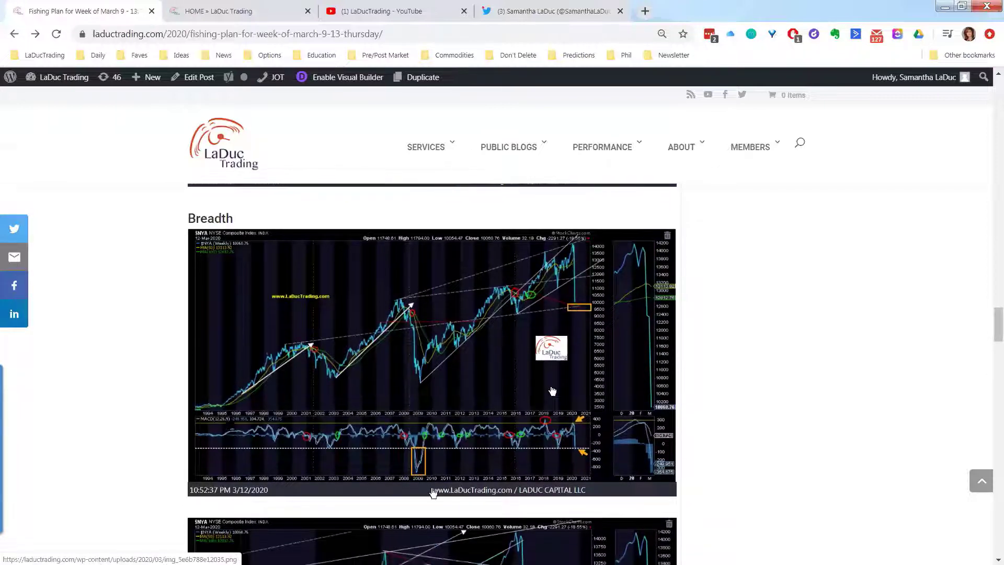
{"action": "scroll", "coordinate": [439, 439], "scroll_direction": "down", "scroll_amount": 4}
Step: View the second NYSE Composite chart full-size, return, and scroll to the 2/25/2020 T2123 chart
{"action": "left_click", "coordinate": [437, 436]}
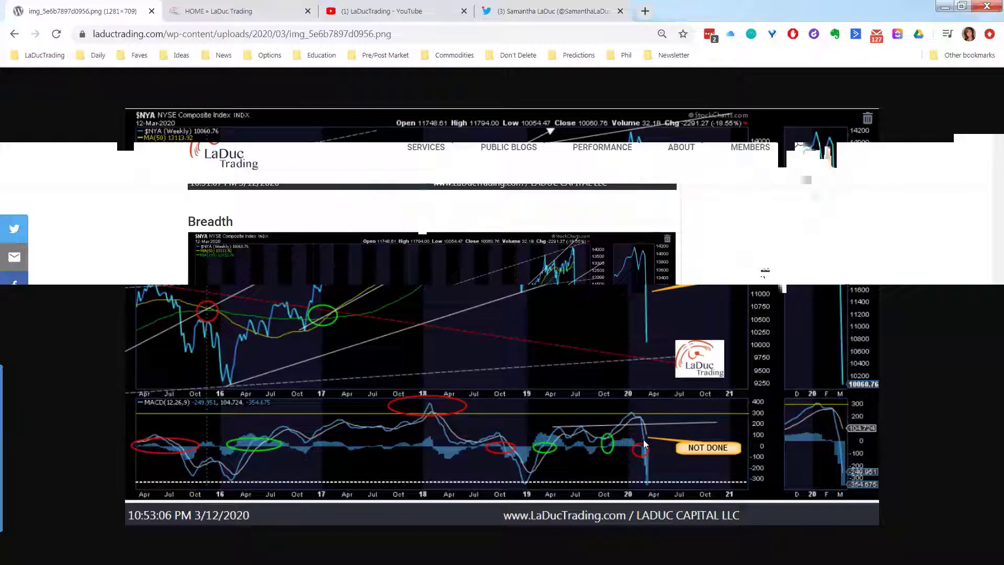
{"action": "left_click", "coordinate": [14, 34]}
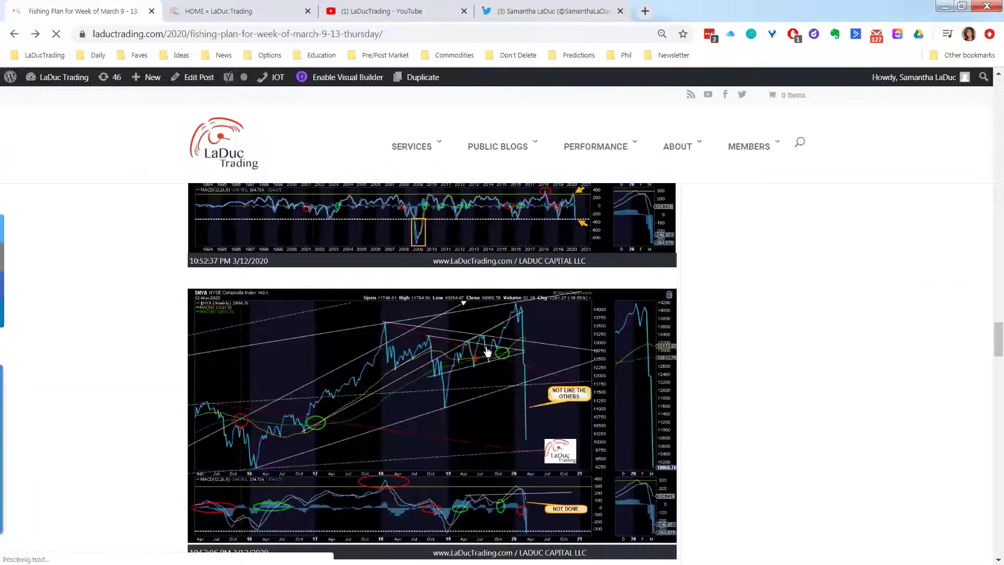
{"action": "scroll", "coordinate": [515, 385], "scroll_direction": "down", "scroll_amount": 6}
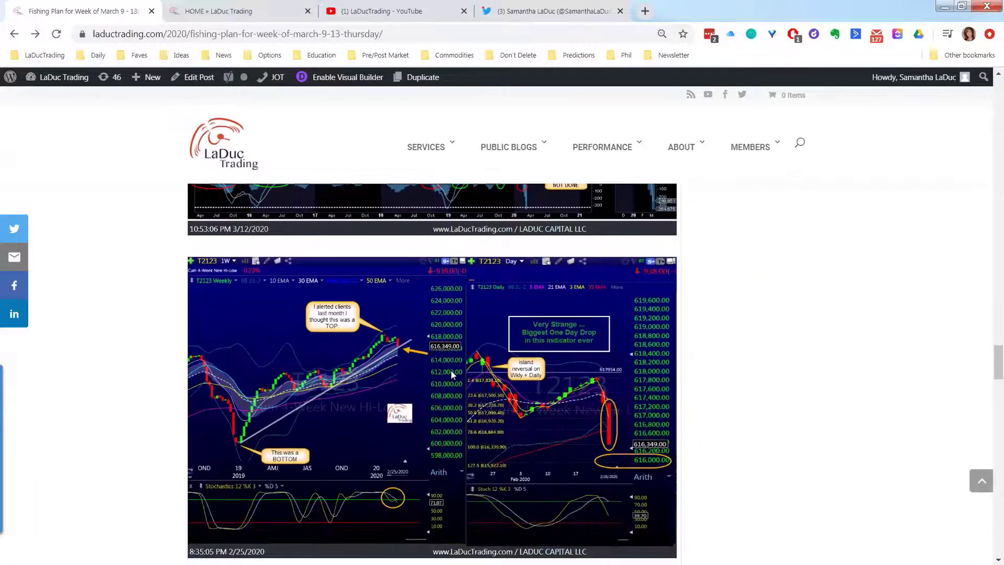
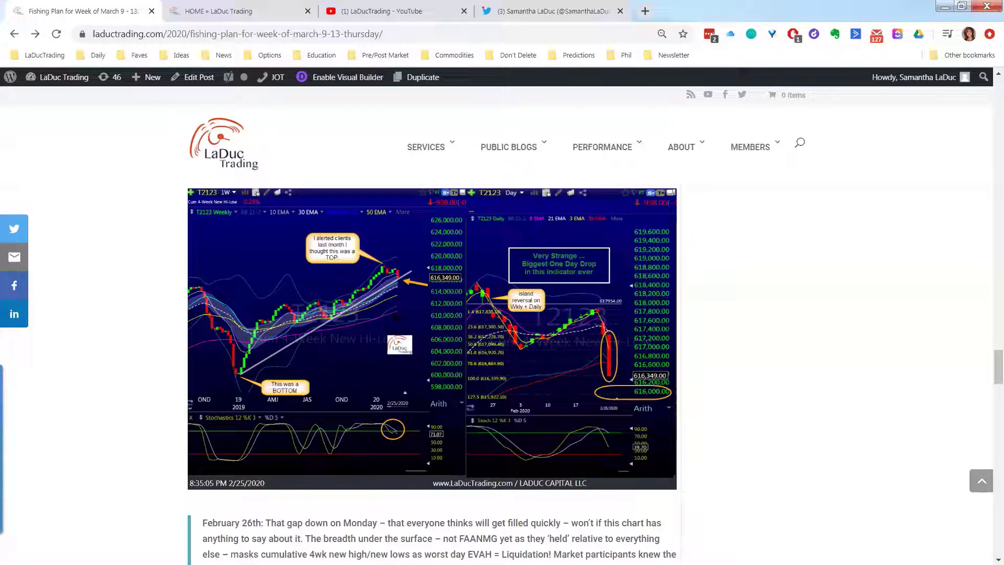
Step: Scroll past the weekly and daily T2123 charts to the February 26th commentary and Gold and SPX heading
{"action": "scroll", "coordinate": [417, 448], "scroll_direction": "down", "scroll_amount": 4}
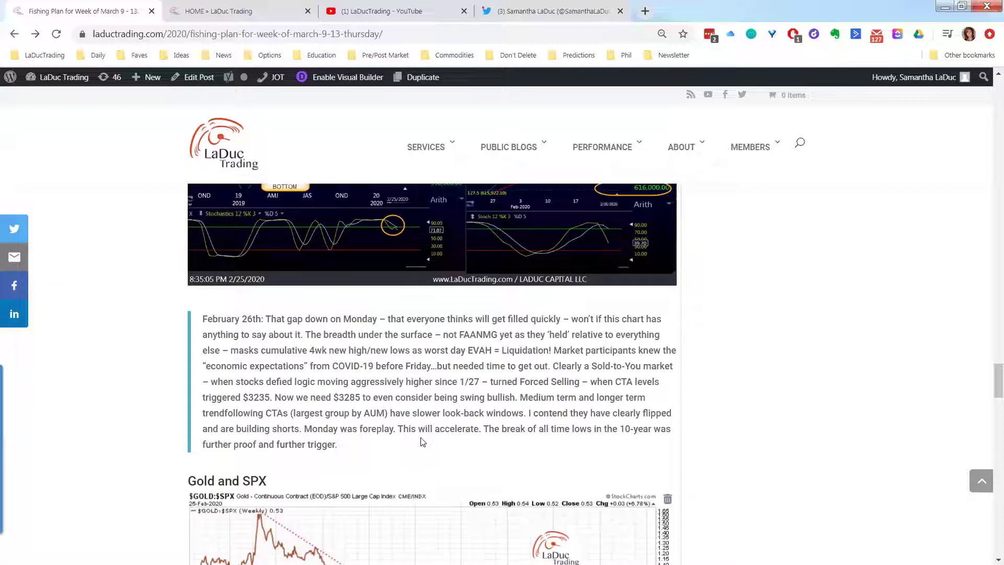
Step: Scroll down to show the full 2/25/2020 Gold and SPX weekly ratio chart above the Volatility heading
{"action": "scroll", "coordinate": [424, 442], "scroll_direction": "down", "scroll_amount": 3}
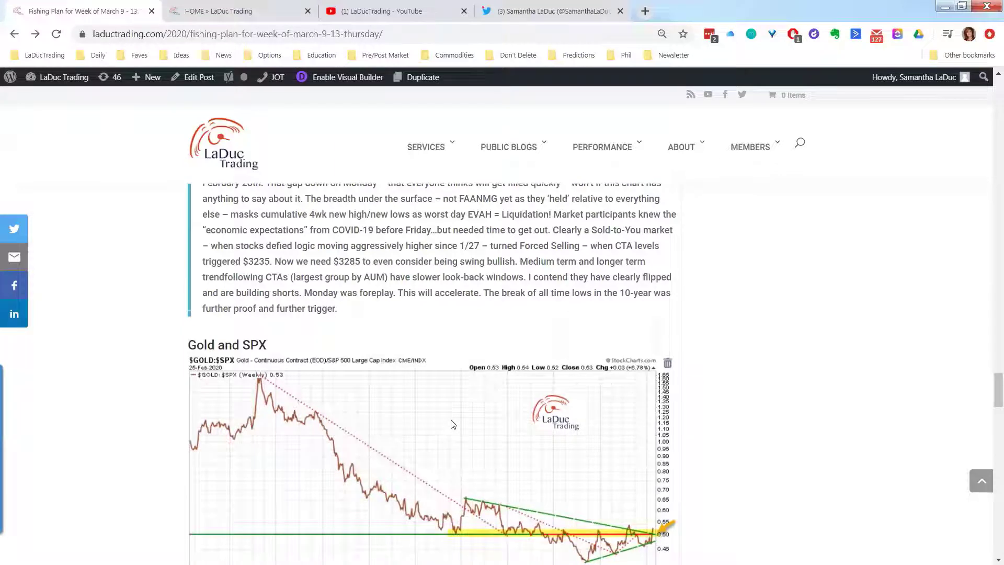
{"action": "scroll", "coordinate": [453, 425], "scroll_direction": "down", "scroll_amount": 1}
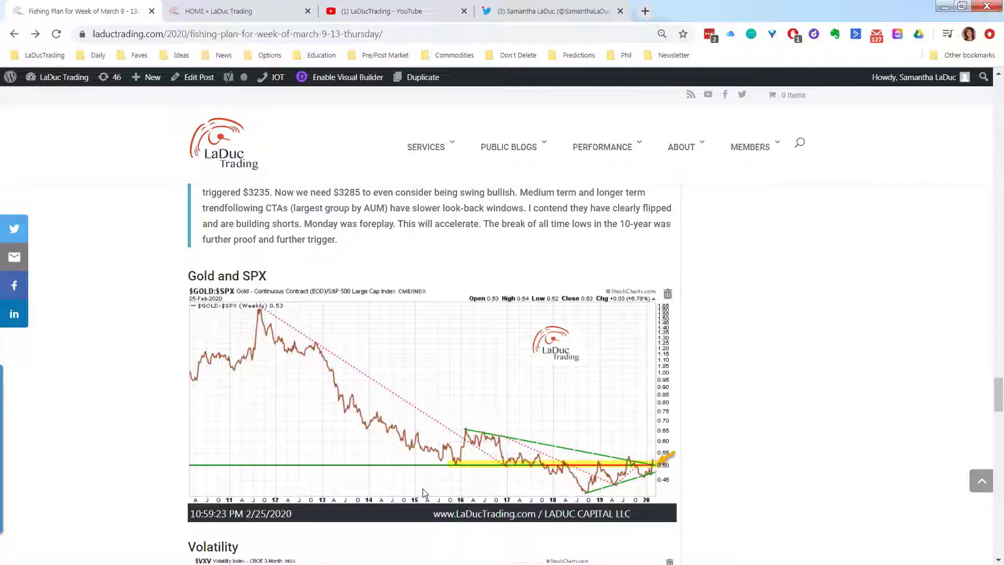
{"action": "scroll", "coordinate": [584, 432], "scroll_direction": "down", "scroll_amount": 1}
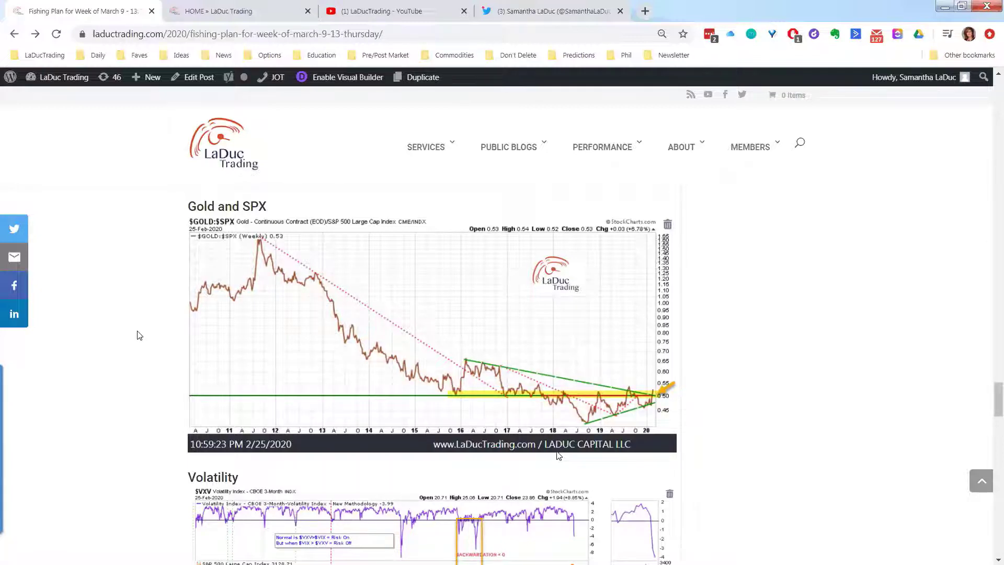
Step: Scroll to the 2/25/2020 Volatility chart with its 'Rec clients buy the overshoot here' note
{"action": "scroll", "coordinate": [126, 347], "scroll_direction": "down", "scroll_amount": 2}
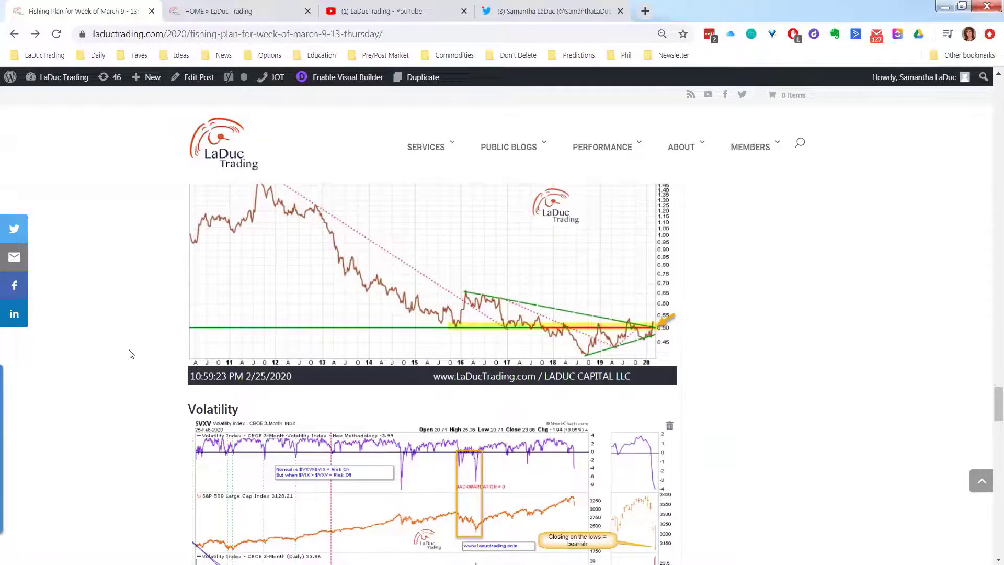
{"action": "scroll", "coordinate": [128, 361], "scroll_direction": "down", "scroll_amount": 1}
{"action": "scroll", "coordinate": [131, 366], "scroll_direction": "down", "scroll_amount": 2}
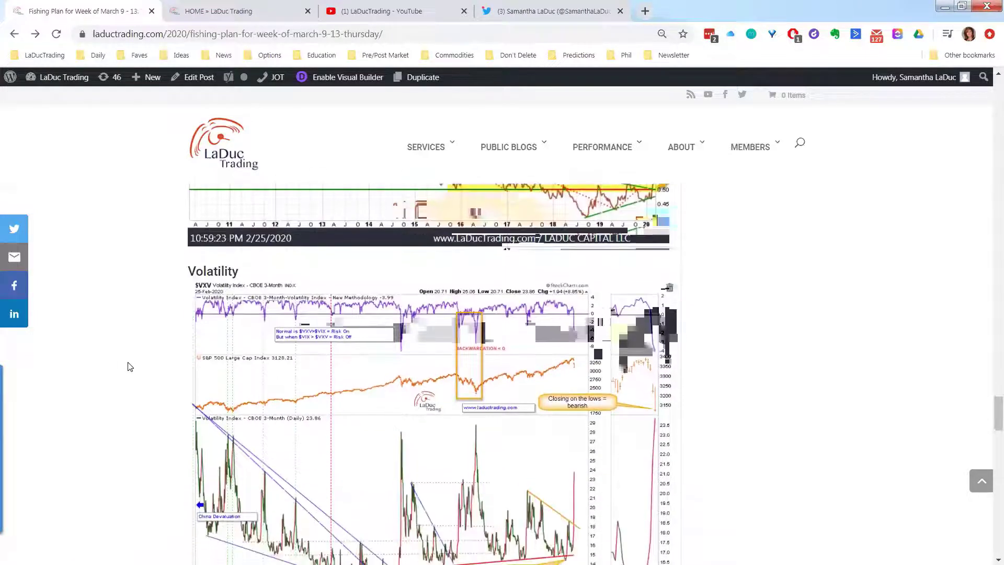
{"action": "scroll", "coordinate": [129, 365], "scroll_direction": "down", "scroll_amount": 3}
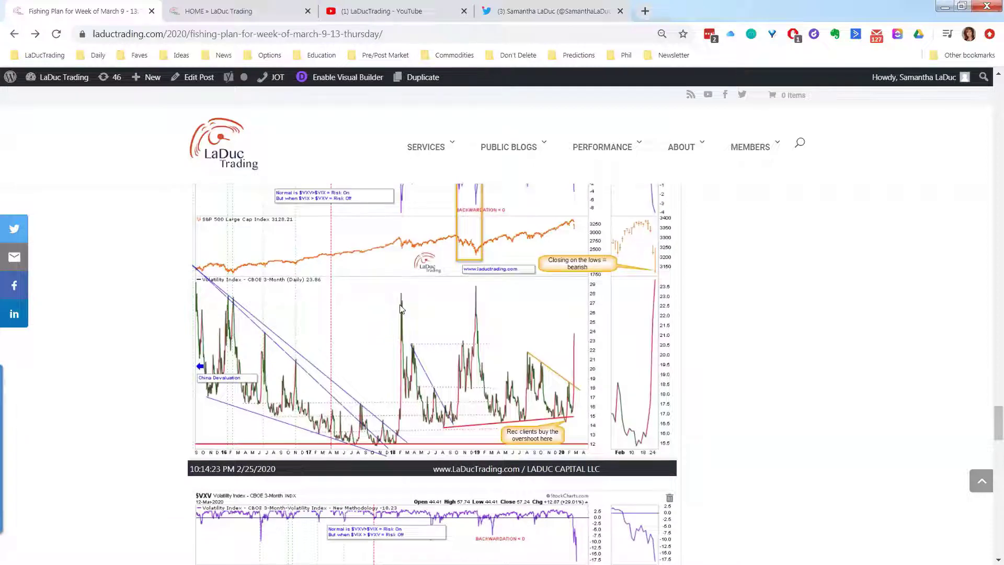
{"action": "scroll", "coordinate": [390, 325], "scroll_direction": "up", "scroll_amount": 1}
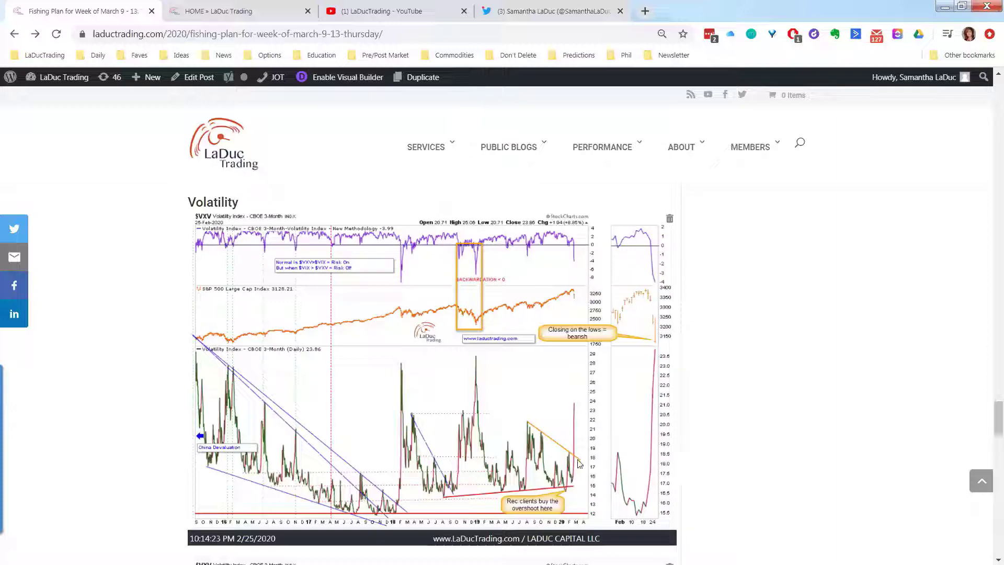
Step: Read down the post to the 'Bounce Worthy?' NYSE advance-decline chart dated 3/12/2020
{"action": "scroll", "coordinate": [580, 463], "scroll_direction": "down", "scroll_amount": 8}
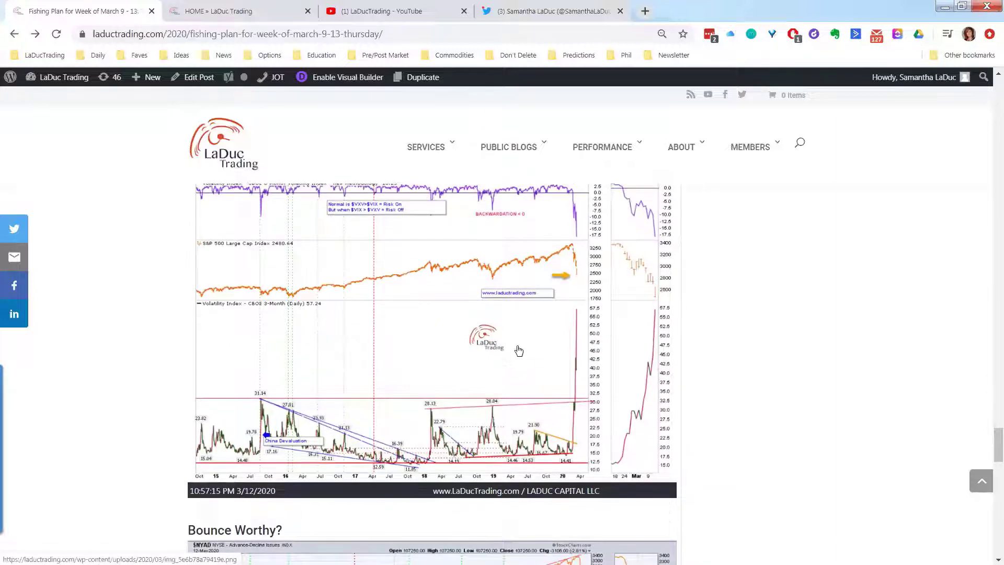
{"action": "scroll", "coordinate": [519, 350], "scroll_direction": "up", "scroll_amount": 7}
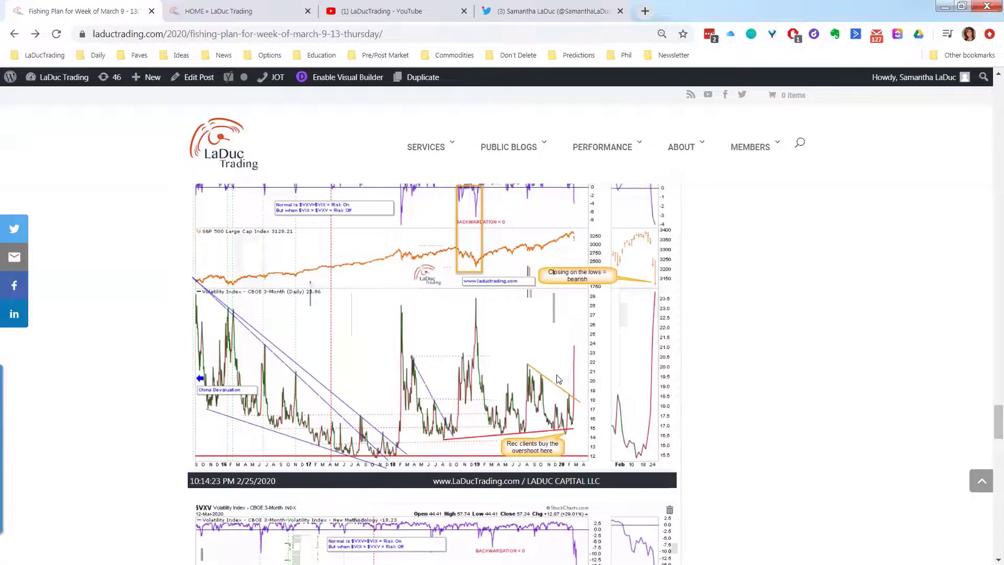
{"action": "scroll", "coordinate": [564, 387], "scroll_direction": "down", "scroll_amount": 4}
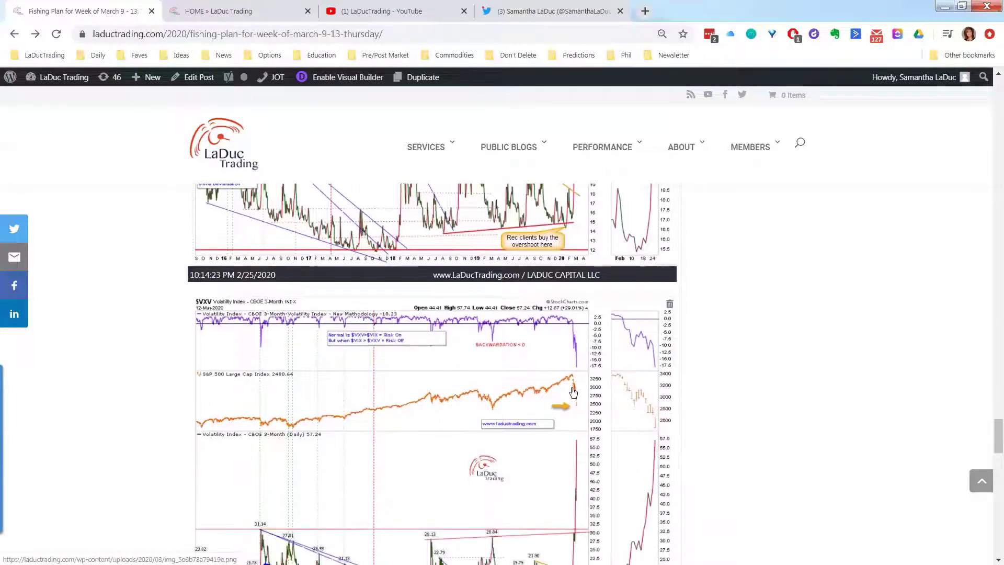
{"action": "scroll", "coordinate": [573, 392], "scroll_direction": "down", "scroll_amount": 1}
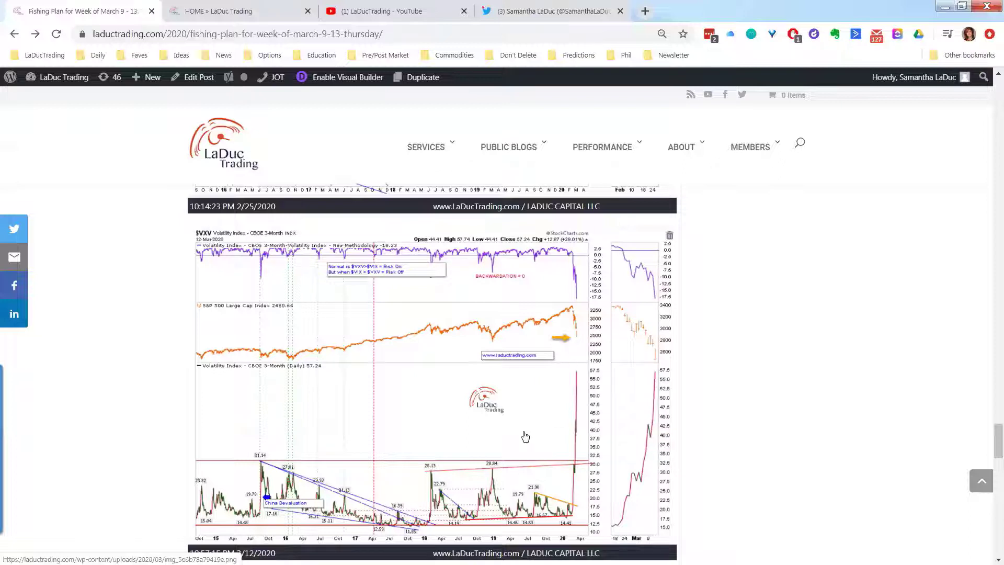
{"action": "scroll", "coordinate": [524, 390], "scroll_direction": "down", "scroll_amount": 1}
{"action": "scroll", "coordinate": [528, 366], "scroll_direction": "down", "scroll_amount": 1}
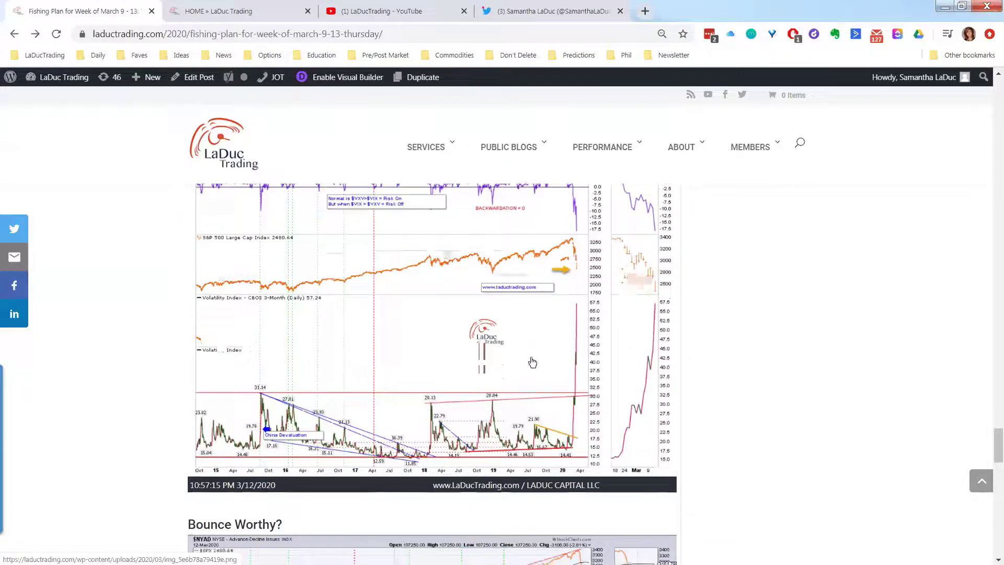
{"action": "scroll", "coordinate": [528, 358], "scroll_direction": "up", "scroll_amount": 1}
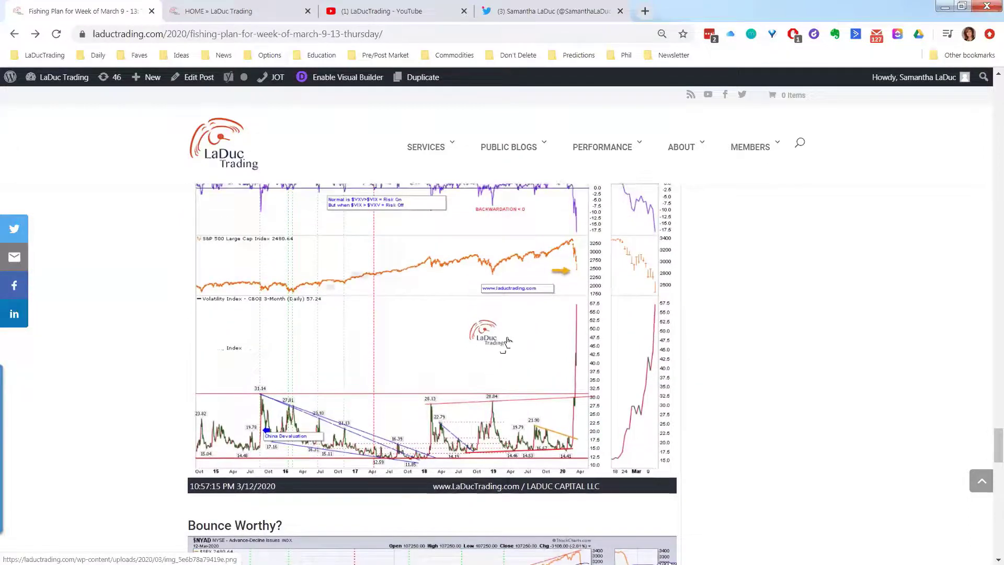
{"action": "scroll", "coordinate": [507, 341], "scroll_direction": "down", "scroll_amount": 5}
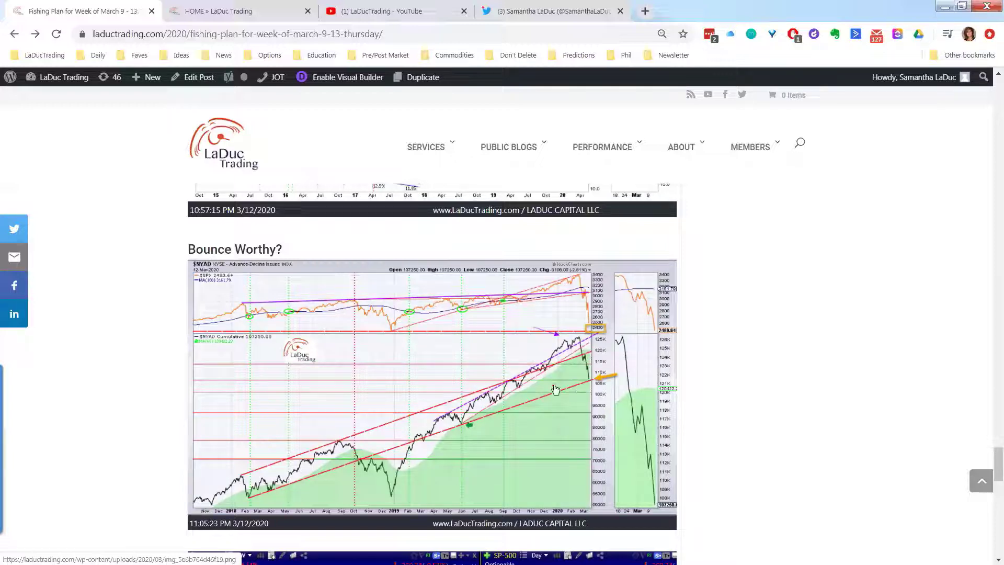
Step: Scroll on to the 3/13/2020 SP-500 weekly and daily chart pair below the advance-decline chart
{"action": "scroll", "coordinate": [776, 372], "scroll_direction": "down", "scroll_amount": 3}
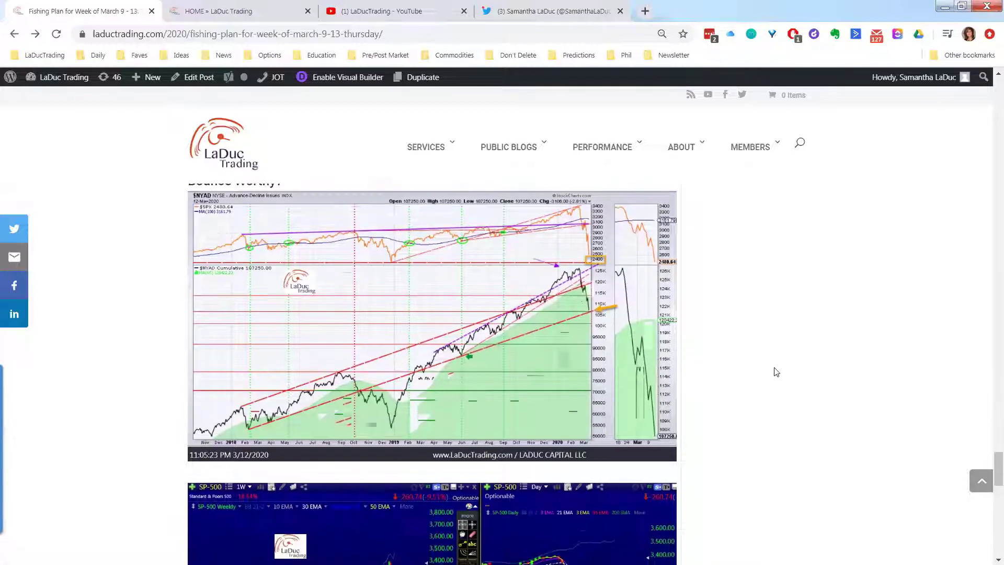
{"action": "scroll", "coordinate": [778, 372], "scroll_direction": "down", "scroll_amount": 3}
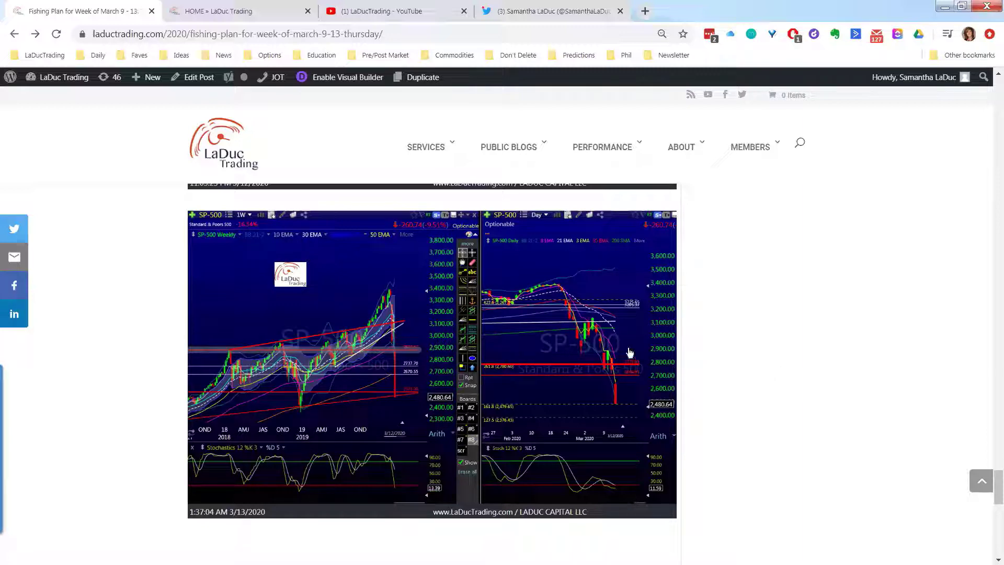
Step: View the SP-500 weekly and daily chart as a standalone full-size image
{"action": "left_click", "coordinate": [340, 310]}
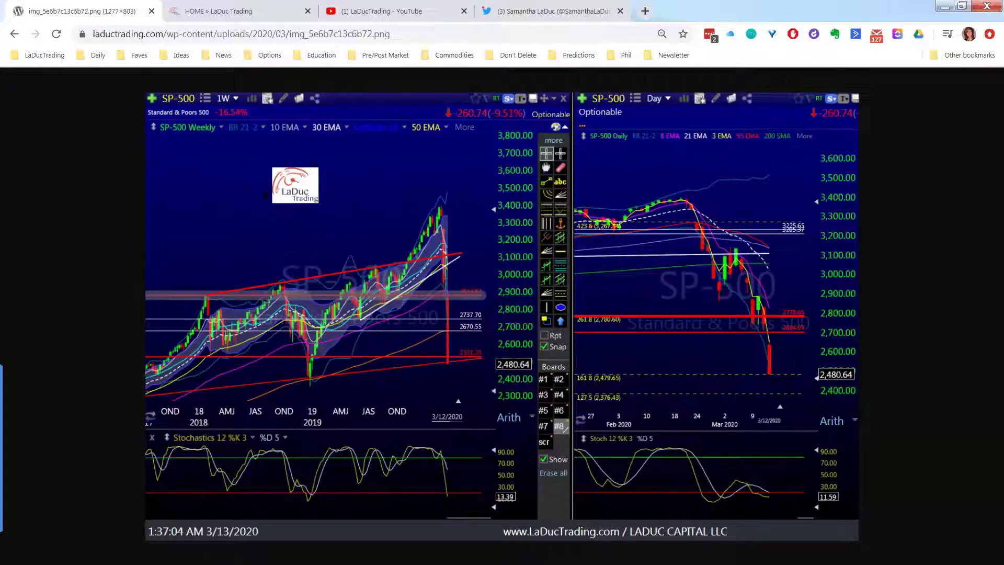
Step: Go back to the Fishing Plan post and scroll to 'The Big Risk' section with the monkey photo
{"action": "left_click", "coordinate": [14, 35]}
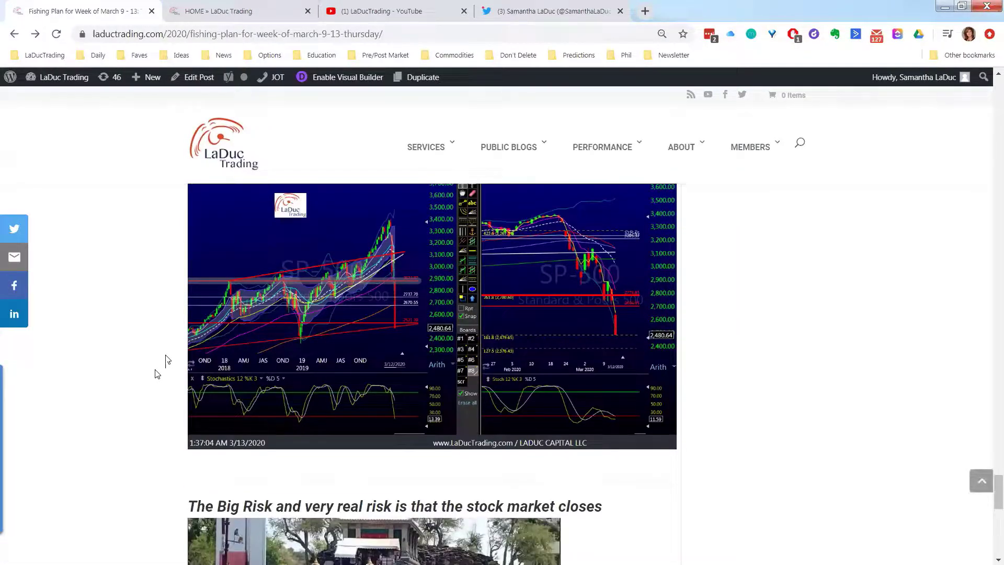
{"action": "scroll", "coordinate": [156, 373], "scroll_direction": "down", "scroll_amount": 5}
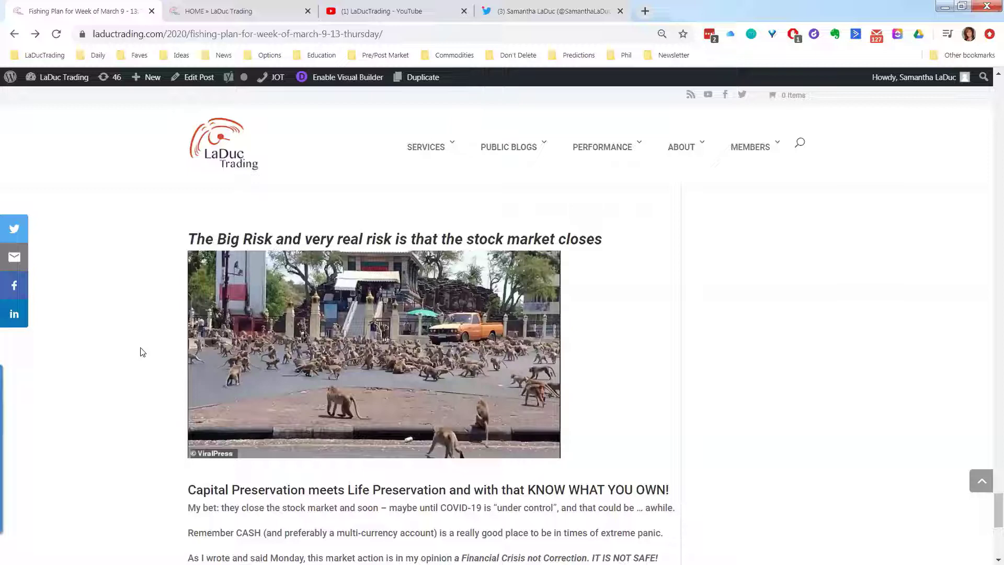
Step: Scroll to the 'Capital Preservation meets Life Preservation' section ending with the relief-bounce paragraph
{"action": "scroll", "coordinate": [128, 392], "scroll_direction": "down", "scroll_amount": 1}
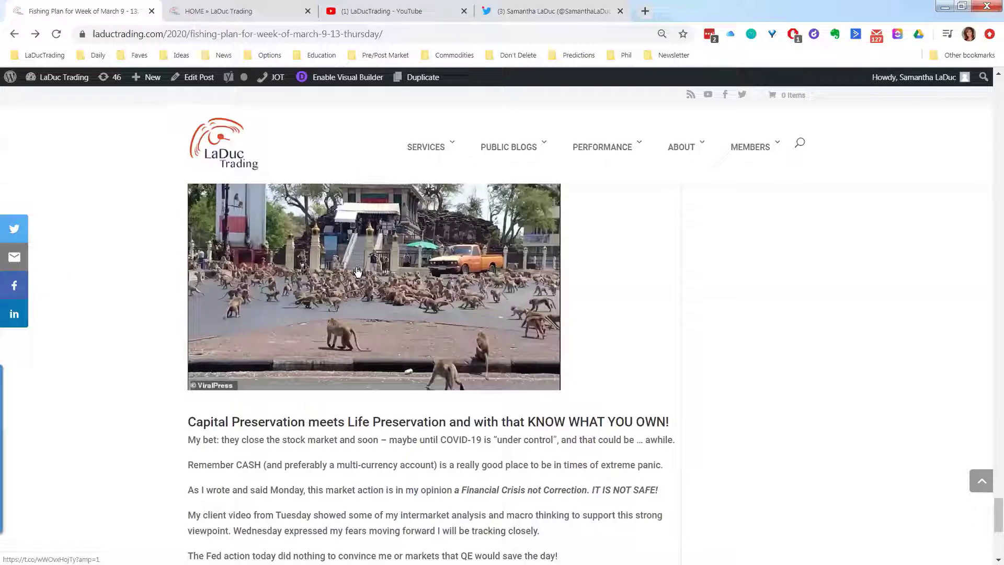
{"action": "scroll", "coordinate": [358, 271], "scroll_direction": "down", "scroll_amount": 3}
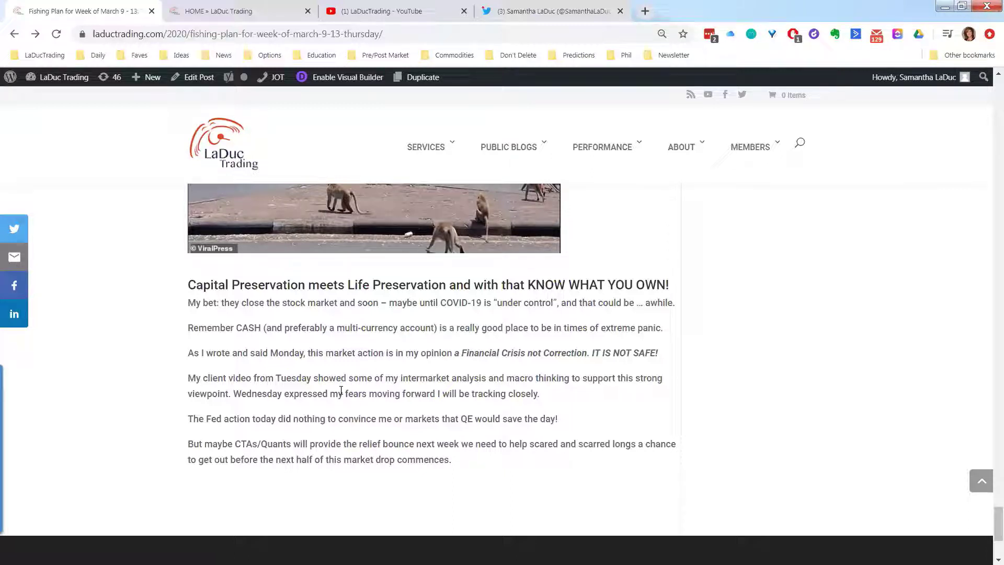
Step: Scroll back up to the 3/12/2020 CBOE 3-Month Volatility chart above 'Bounce Worthy?'
{"action": "scroll", "coordinate": [341, 391], "scroll_direction": "up", "scroll_amount": 12}
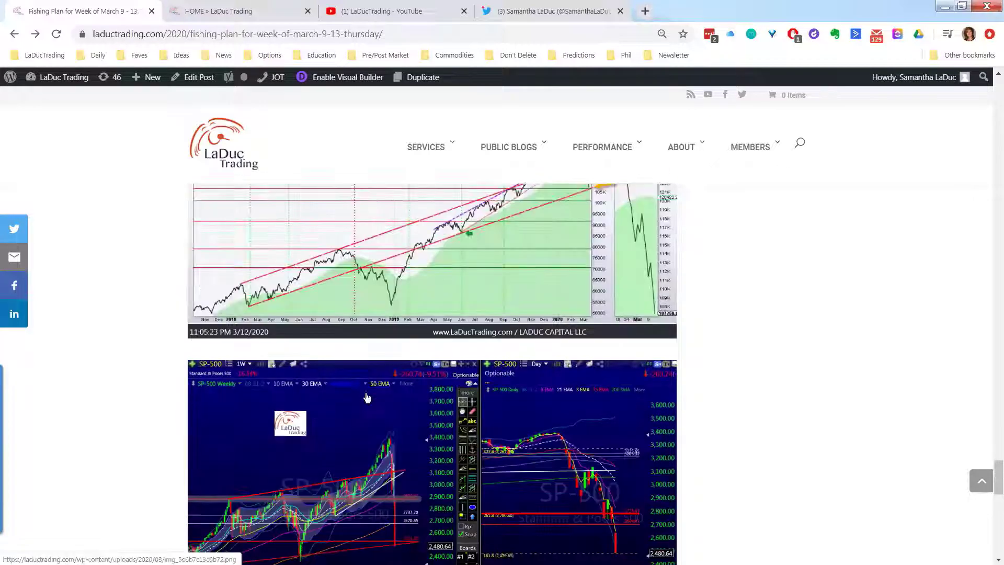
{"action": "scroll", "coordinate": [367, 398], "scroll_direction": "up", "scroll_amount": 12}
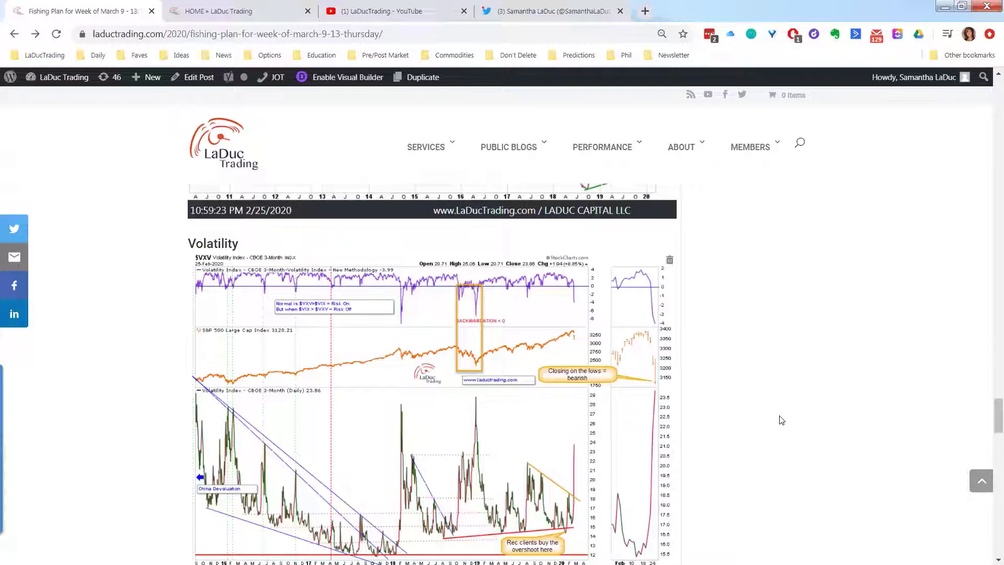
{"action": "scroll", "coordinate": [781, 420], "scroll_direction": "down", "scroll_amount": 8}
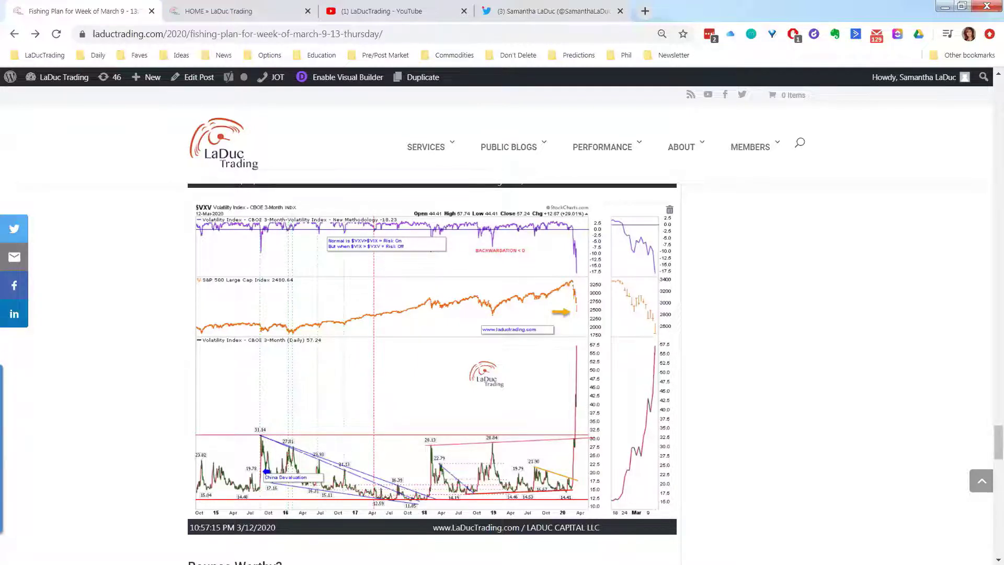
Step: Glance at the Twitter tab, then return to the laductrading.com home tab and reload it
{"action": "left_click", "coordinate": [538, 16]}
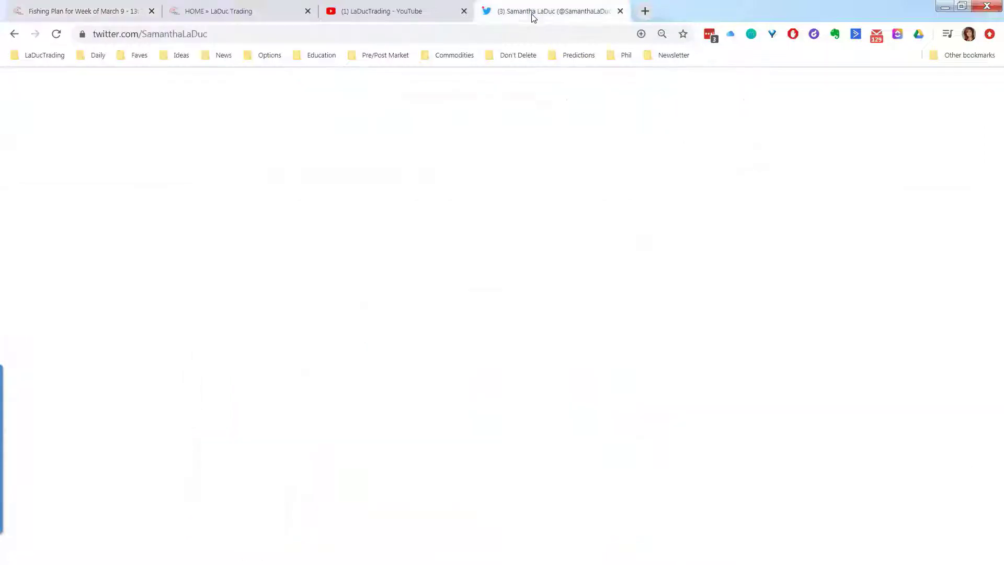
{"action": "left_click", "coordinate": [204, 15]}
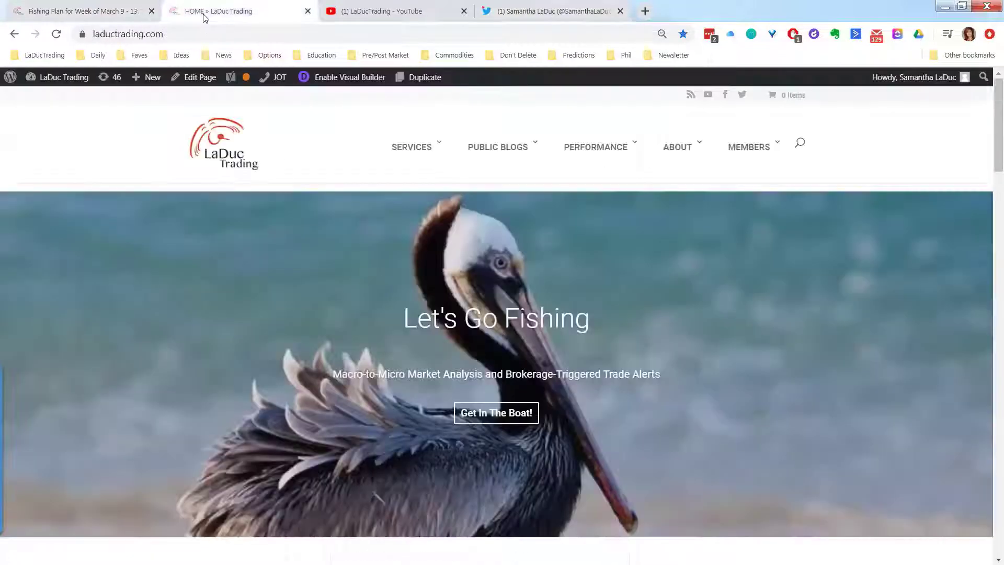
{"action": "left_click", "coordinate": [142, 33]}
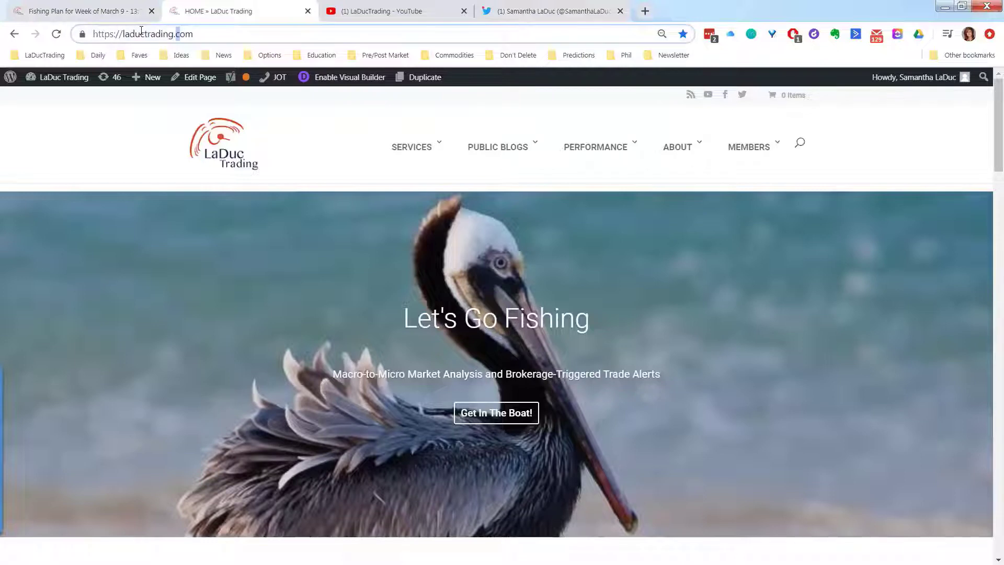
{"action": "key", "text": "Return"}
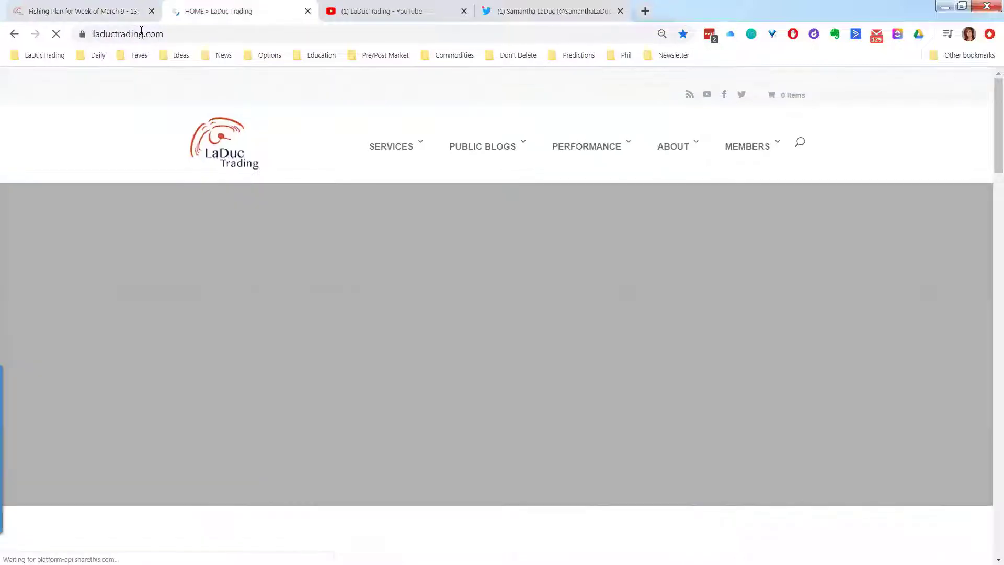